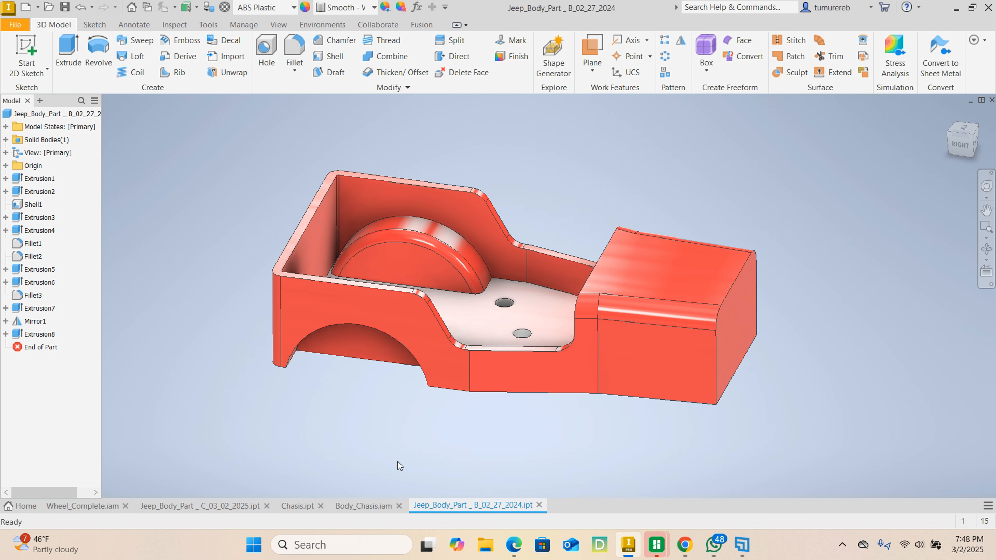
Switch to the Jeep_Body_Part _ C_03_02_2025 part and examine its grille, headlight recesses, fenders, side and rear lights
left_click(229, 507)
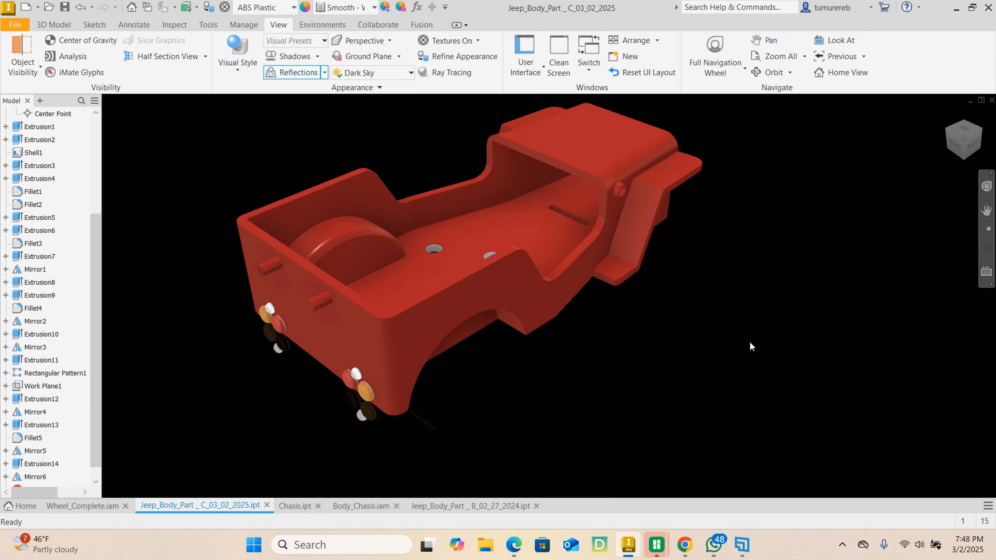
mouse_move(748, 347)
middle_mouse_down("shift")
mouse_move(714, 339)
mouse_move(636, 346)
mouse_move(592, 365)
mouse_move(642, 349)
mouse_move(588, 338)
mouse_move(554, 363)
mouse_move(583, 367)
middle_mouse_up("shift")
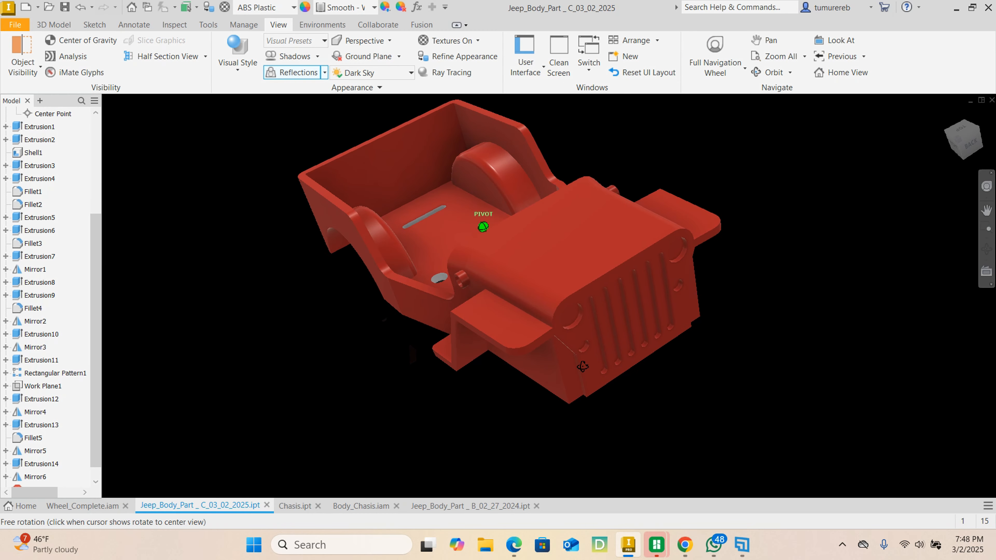
scroll(620, 320, "up", 5)
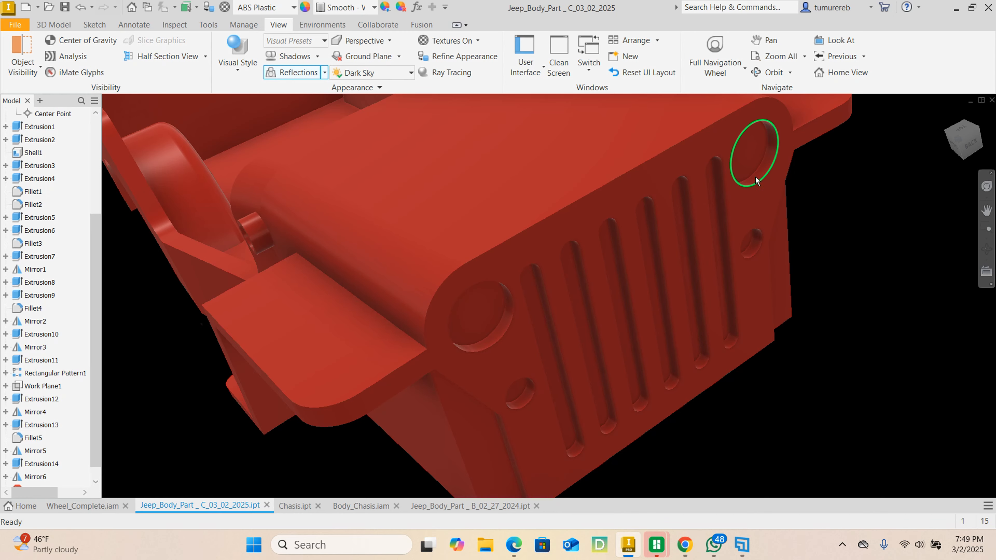
scroll(706, 212, "down", 3)
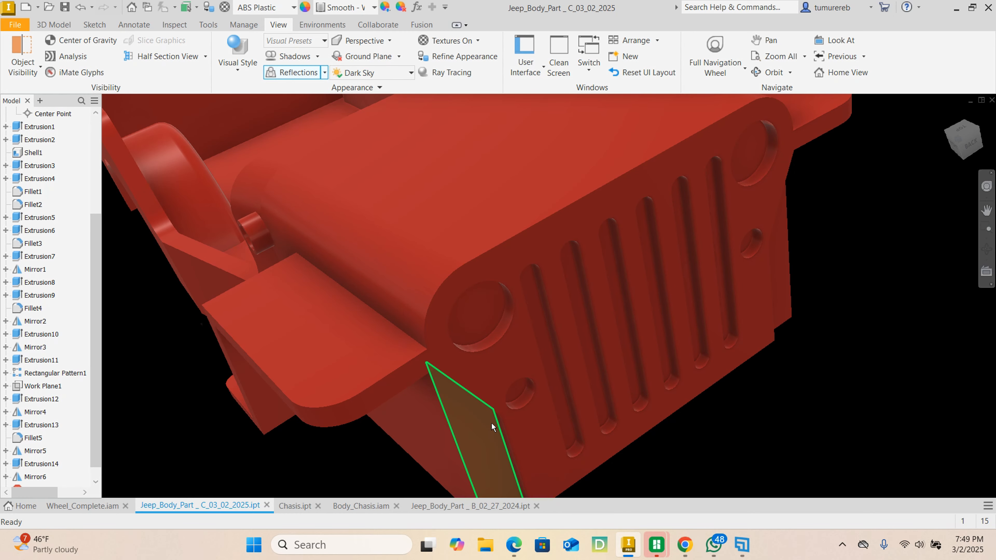
scroll(491, 424, "down", 5)
mouse_move(303, 431)
middle_mouse_down("shift")
mouse_move(343, 435)
mouse_move(365, 414)
mouse_move(380, 425)
middle_mouse_up("shift")
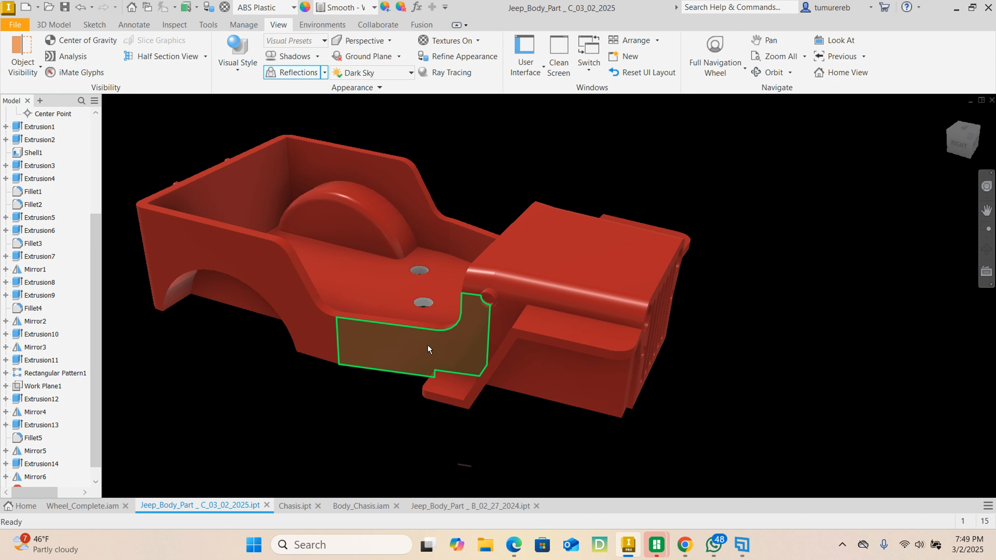
mouse_move(427, 345)
middle_mouse_down()
mouse_move(550, 341)
mouse_move(499, 352)
mouse_move(513, 372)
mouse_move(369, 379)
middle_mouse_up()
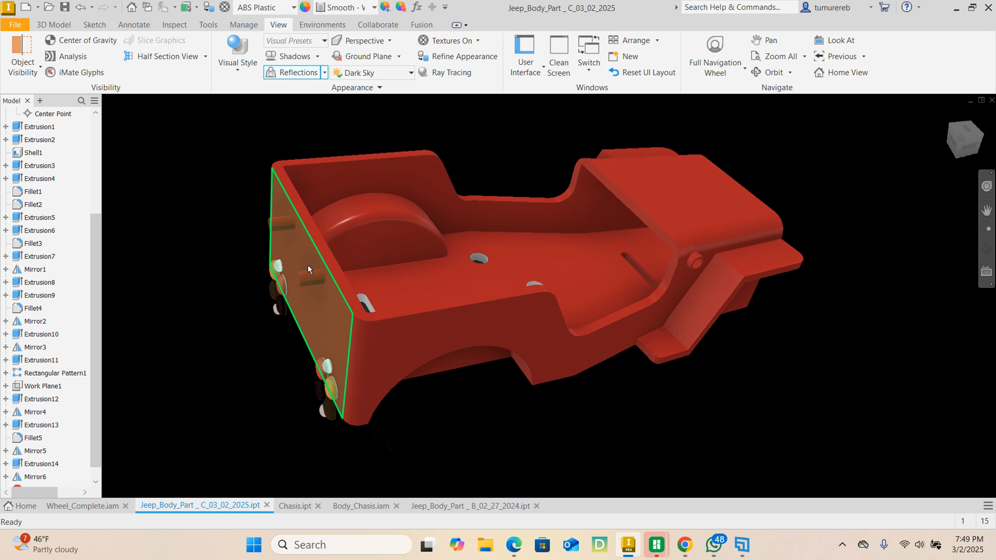
middle_click_drag(308, 283, 286, 279, "shift")
mouse_move(699, 331)
middle_mouse_down("shift")
mouse_move(569, 362)
mouse_move(487, 403)
mouse_move(480, 383)
middle_mouse_up("shift")
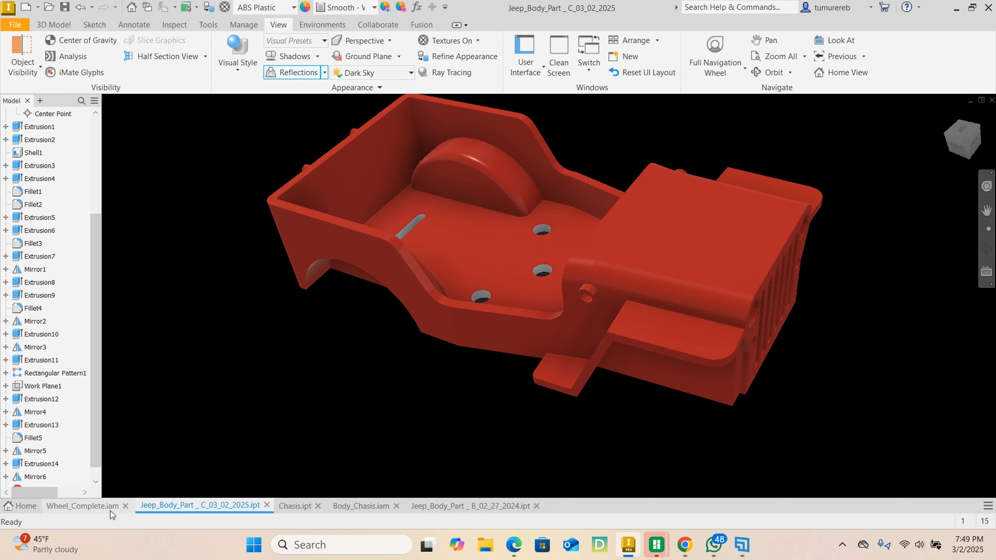
Examine the Wheel_Complete assembly and the Body_Chasis assembly, including the wheels, spare wheel, windshield, seats and dashboard
left_click(105, 507)
middle_click_drag(694, 305, 662, 313, "shift")
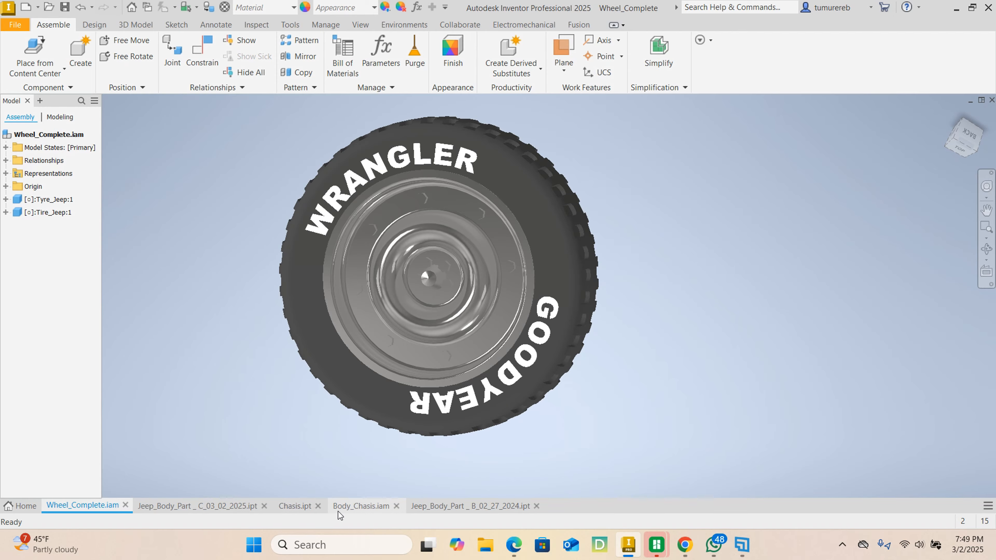
left_click(349, 508)
mouse_move(574, 430)
middle_mouse_down("shift")
mouse_move(486, 421)
mouse_move(403, 429)
mouse_move(290, 445)
mouse_move(260, 465)
mouse_move(498, 445)
mouse_move(605, 454)
mouse_move(541, 460)
mouse_move(563, 454)
middle_mouse_up("shift")
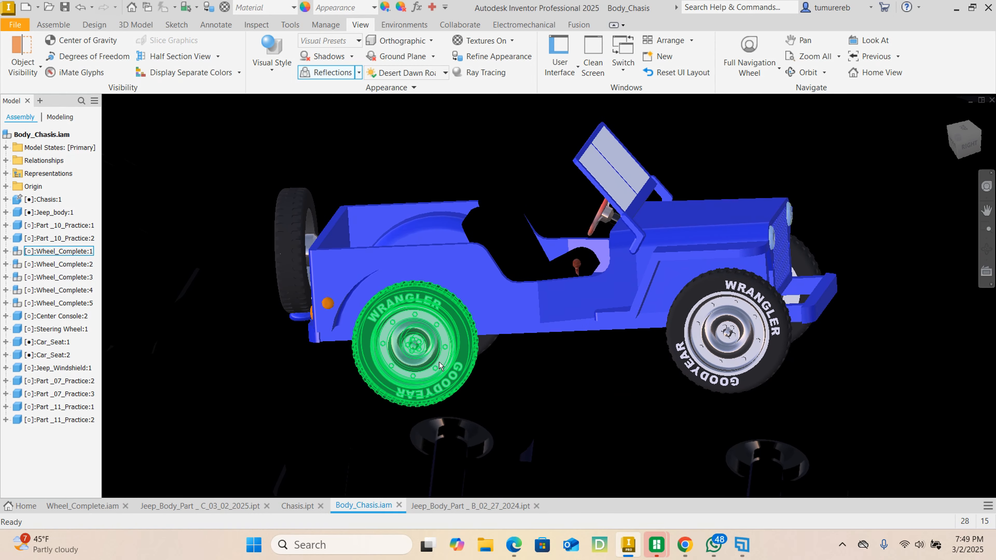
middle_click_drag(567, 419, 572, 441, "shift")
middle_click_drag(399, 367, 349, 388, "shift")
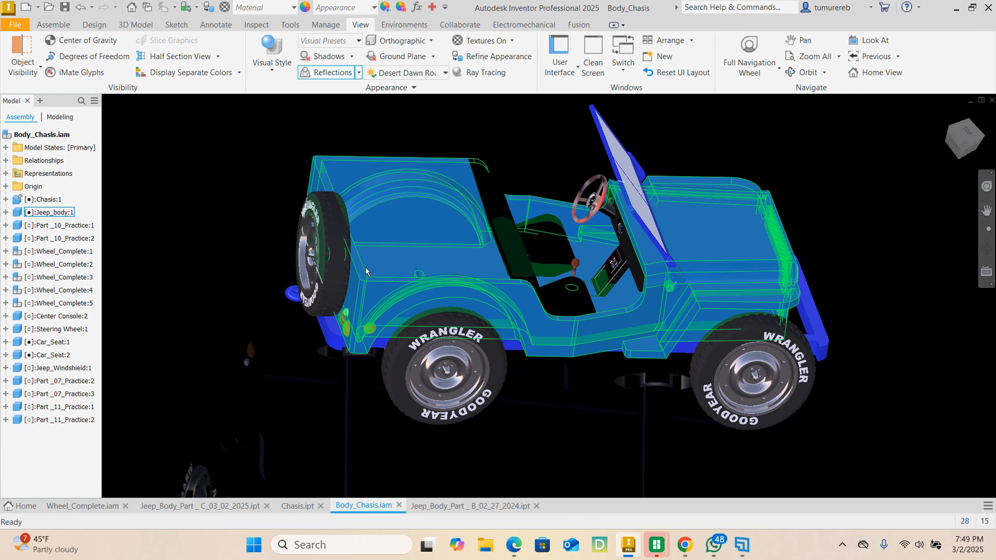
mouse_move(561, 405)
middle_mouse_down("shift")
mouse_move(545, 403)
mouse_move(649, 378)
mouse_move(841, 392)
middle_mouse_up("shift")
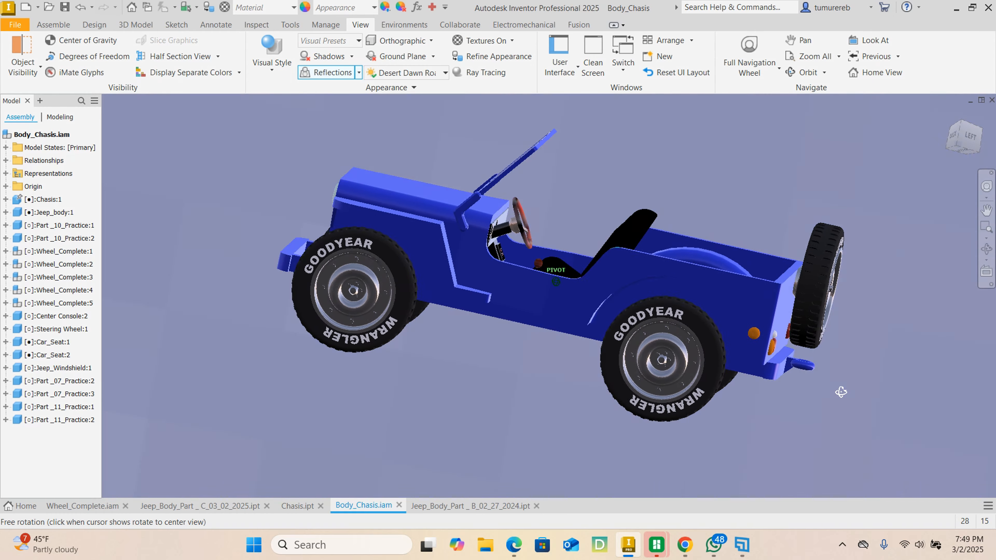
scroll(567, 333, "up", 5)
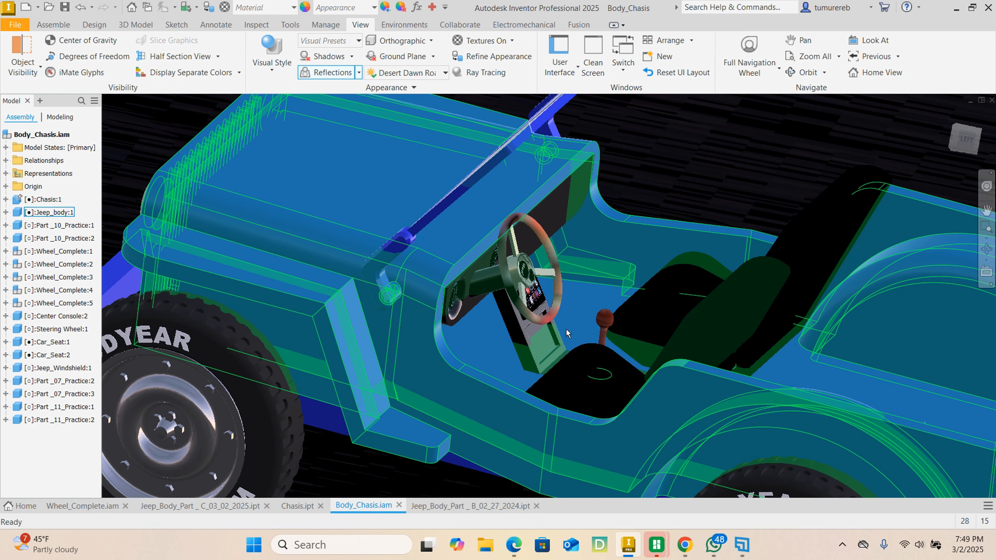
scroll(567, 333, "down", 6)
middle_click_drag(567, 332, 463, 240, "shift")
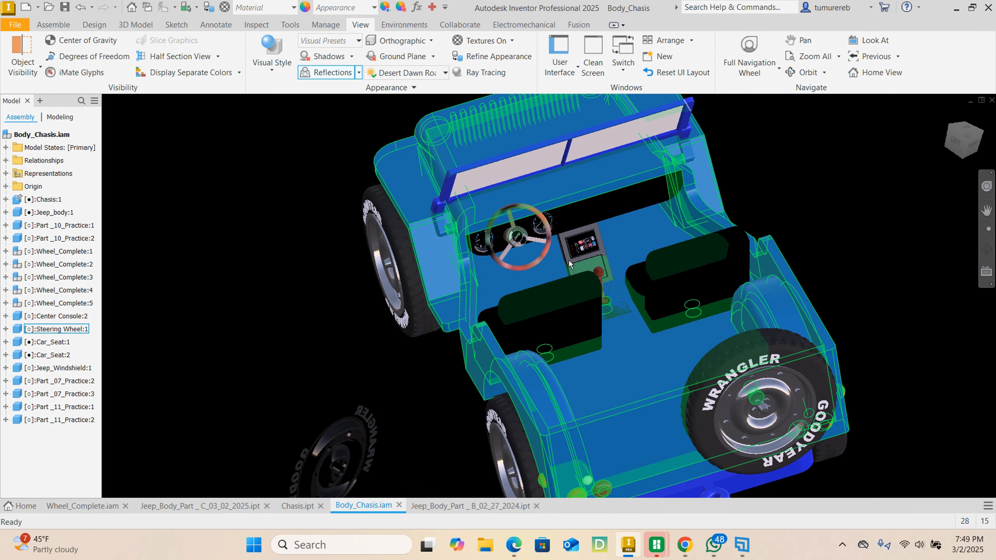
middle_click_drag(570, 260, 585, 337, "shift")
scroll(587, 338, "up", 3)
middle_click_drag(642, 413, 514, 345)
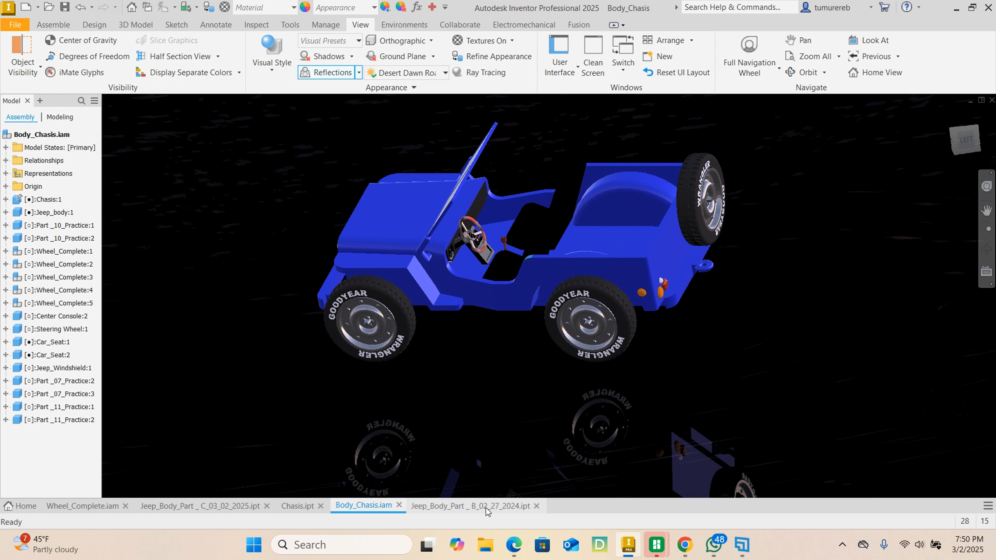
Return to the Jeep_Body_Part _ B_02_27_2024 part and start a sketch on the flat side face below the hood
left_click(457, 505)
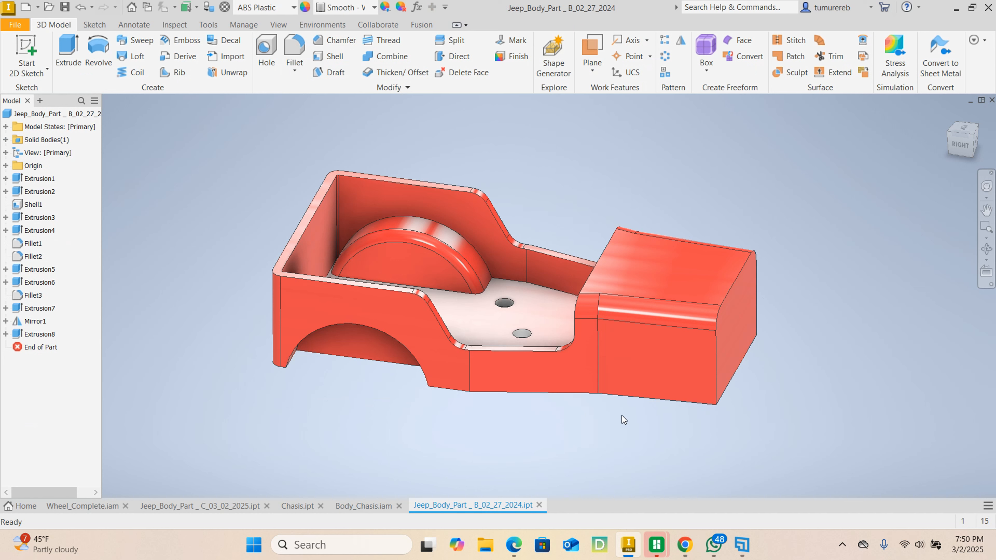
mouse_move(678, 397)
middle_mouse_down("shift")
mouse_move(705, 379)
mouse_move(674, 382)
middle_mouse_up("shift")
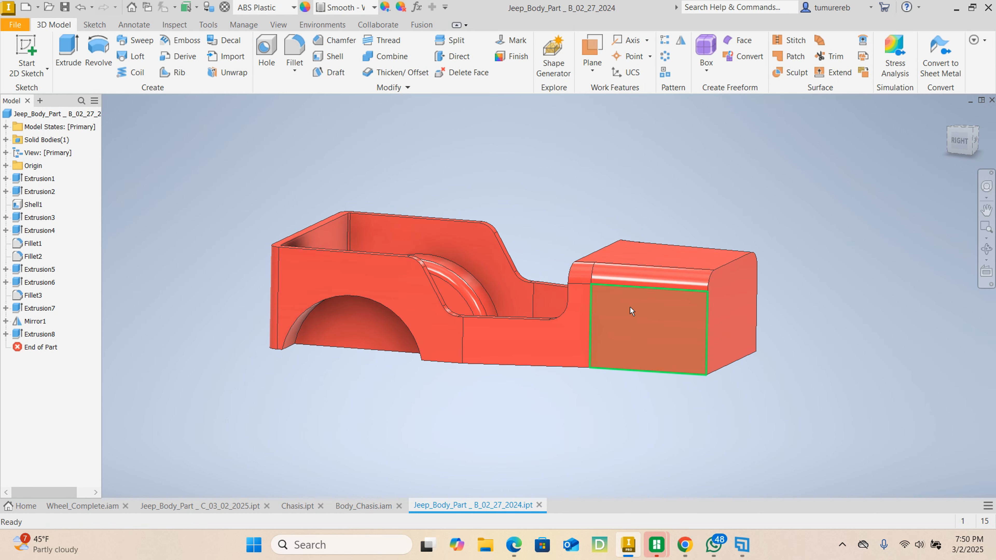
left_click(648, 325)
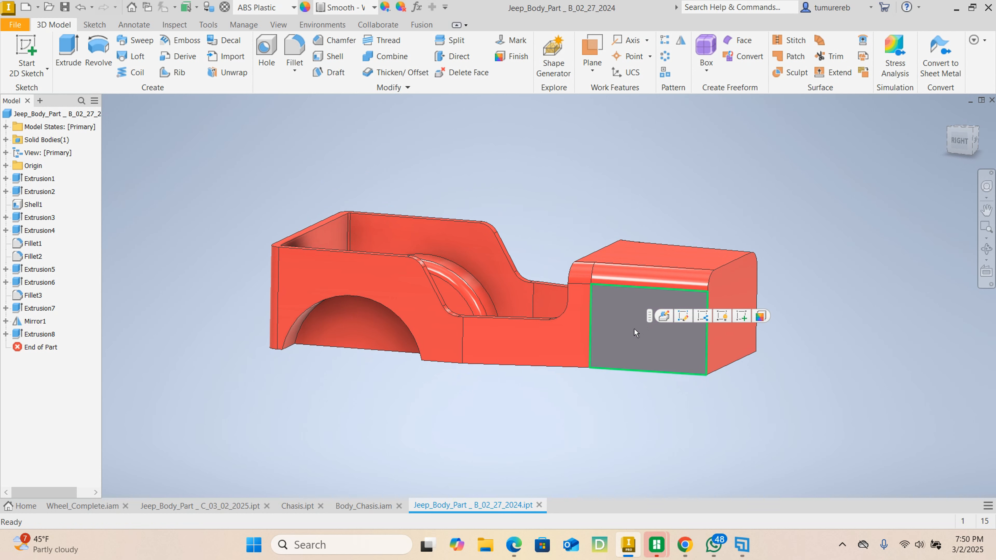
left_click(744, 316)
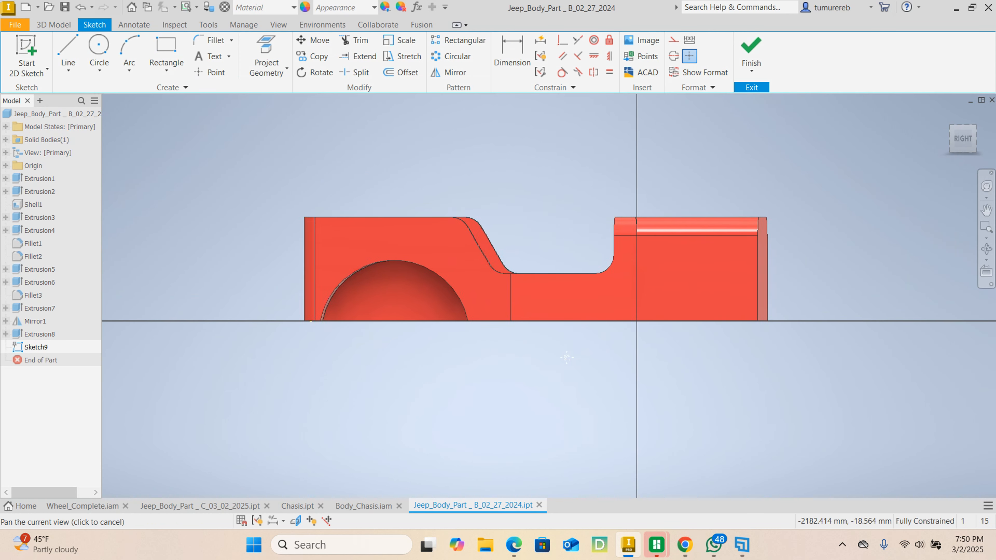
Project the outline of the flat side face below the hood into the sketch
scroll(709, 279, "up", 3)
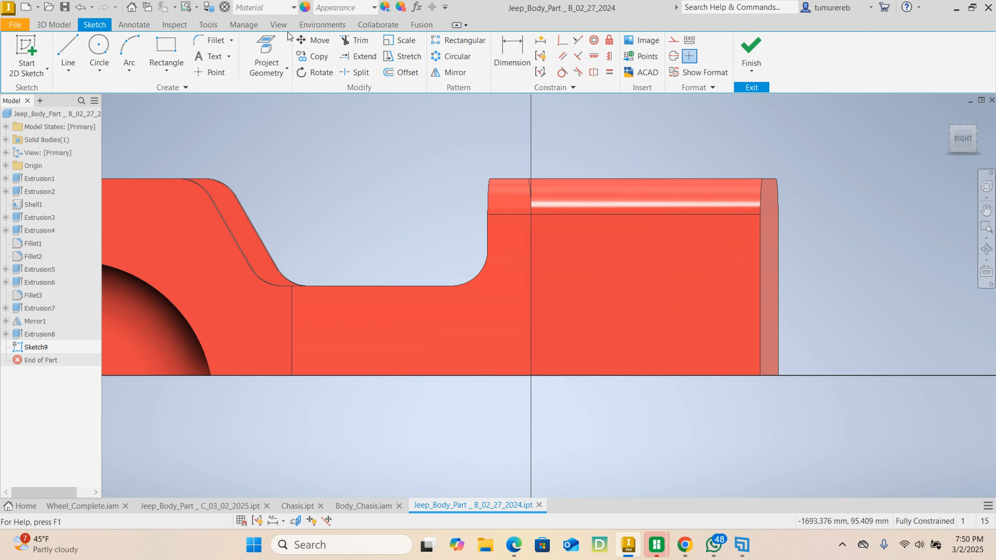
left_click(287, 71)
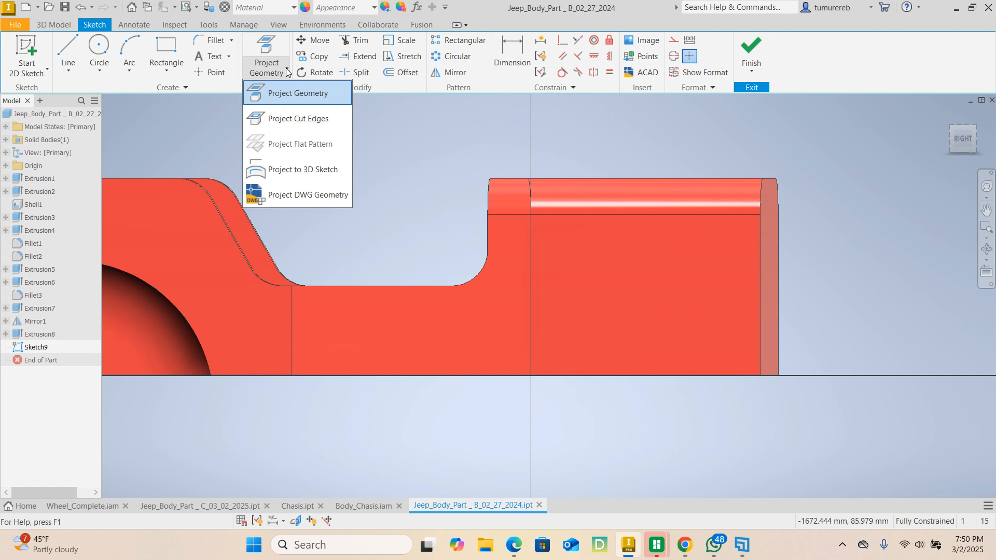
left_click(281, 94)
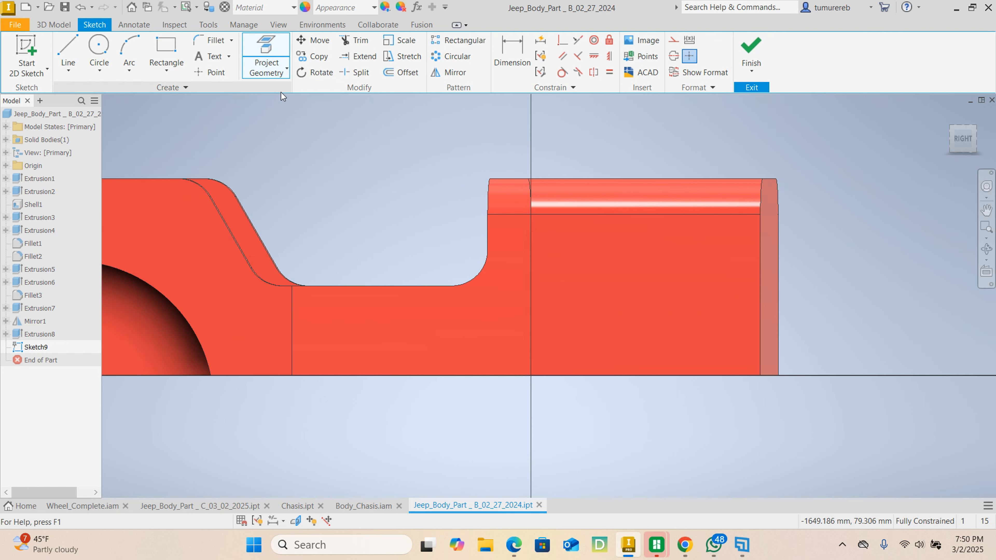
left_click(273, 47)
left_click(625, 304)
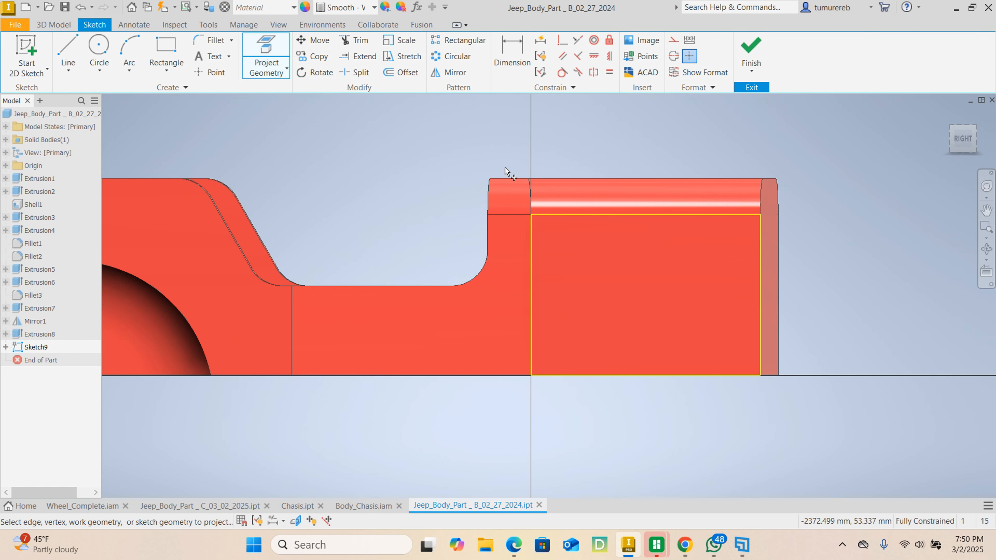
right_click(844, 176)
left_click(859, 177)
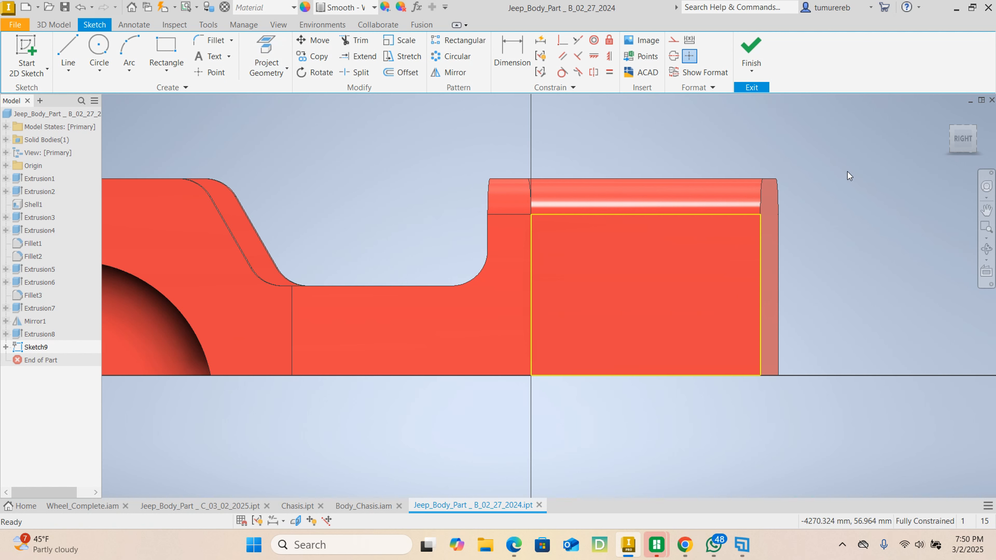
Draw a 48 mm horizontal line rearward along the projected top edge, starting at its front corner
left_click(68, 50)
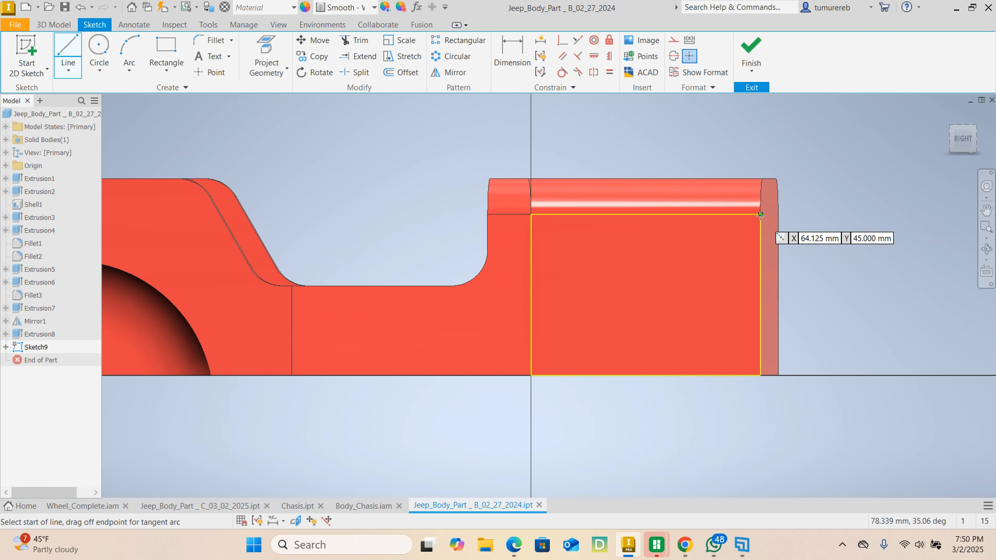
left_click(778, 215)
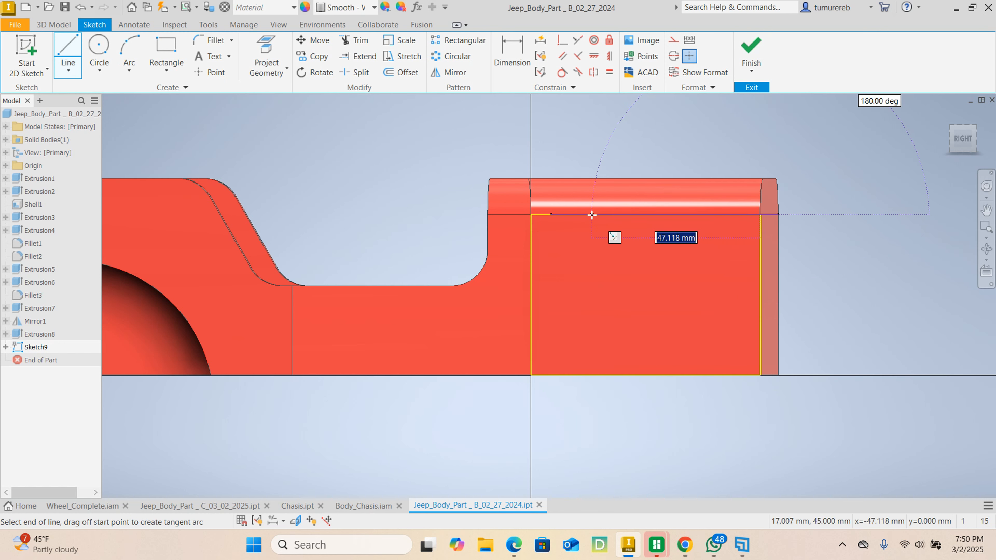
type("48")
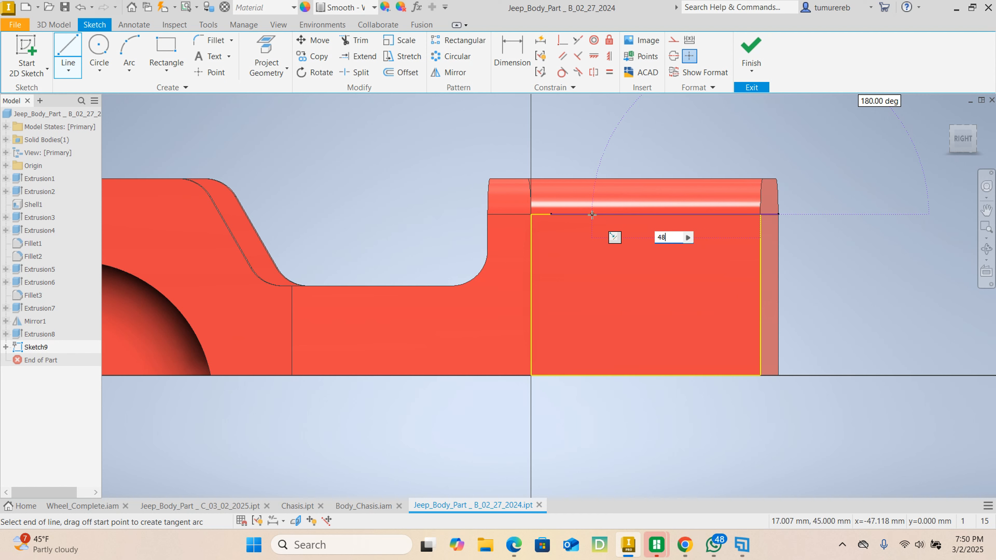
key("Return")
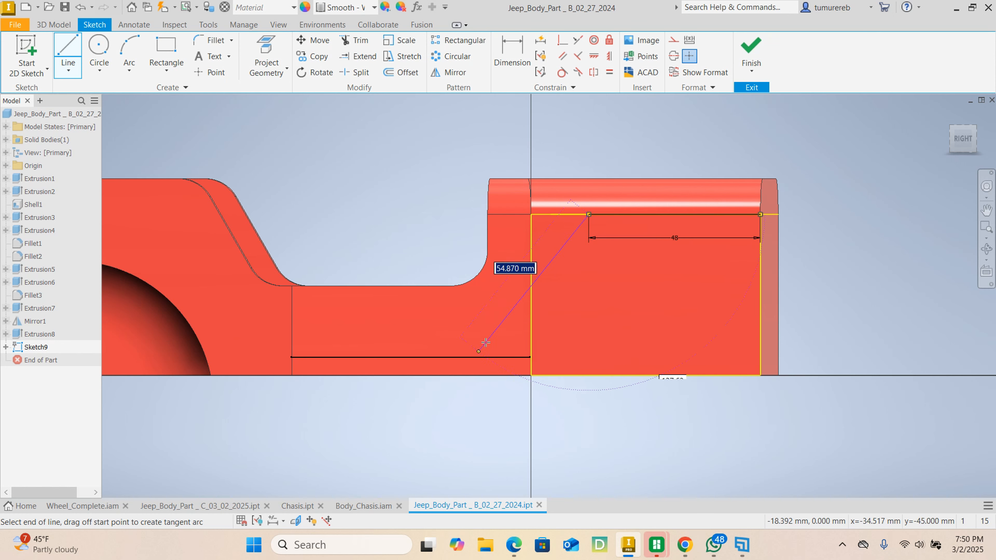
Continue from the 48 mm line's rear end with a line slanting down and rearward at 120 degrees to the body's bottom edge
scroll(508, 344, "up", 3)
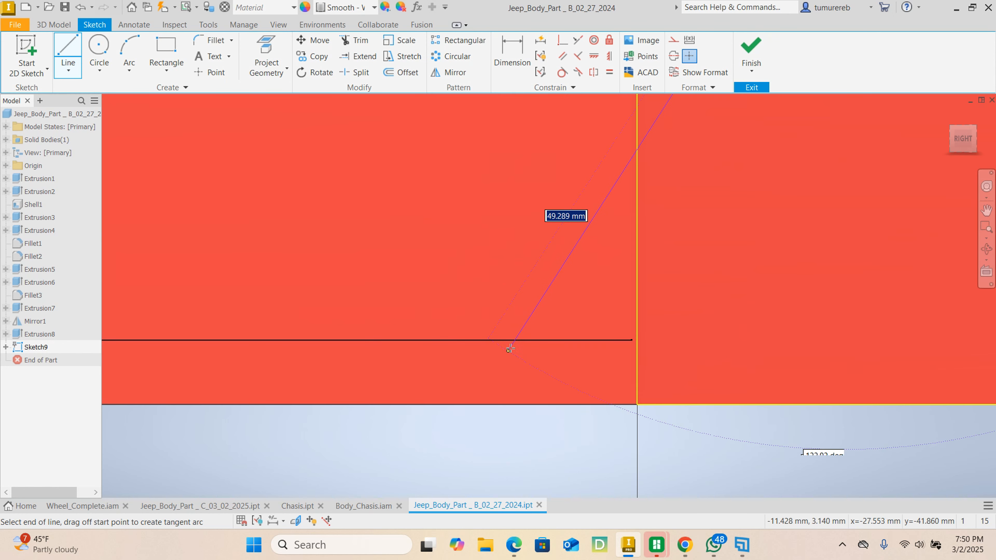
scroll(509, 344, "down", 2)
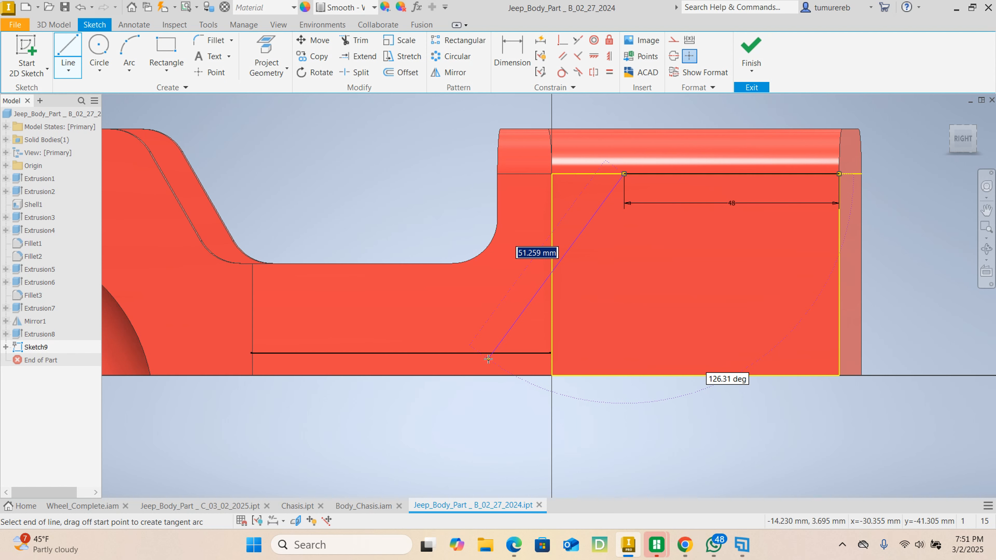
key("Tab")
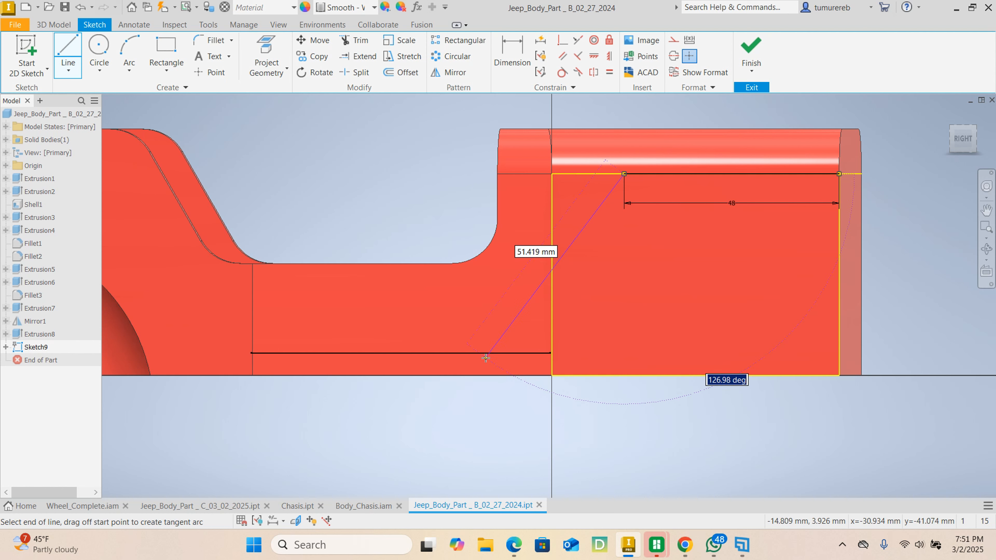
type("120")
key("Return")
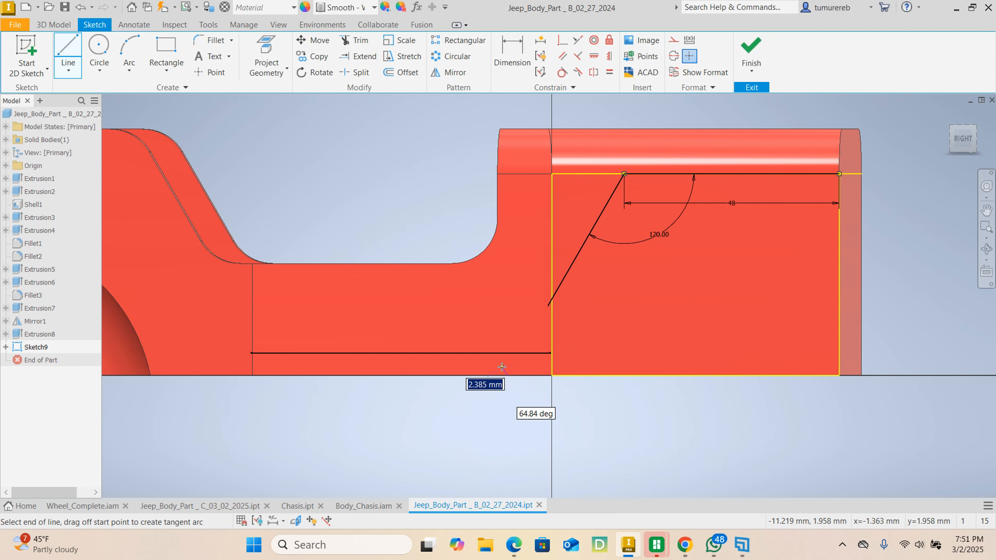
key("Escape")
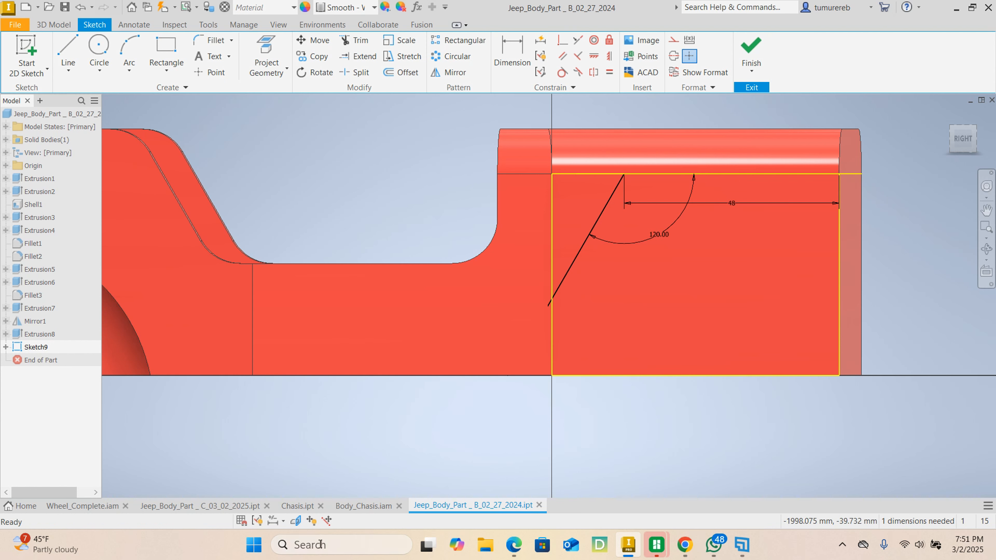
Slice the model at the sketch plane and shorten the slanted line by moving its lower endpoint up above the body's bottom edge
left_click(296, 521)
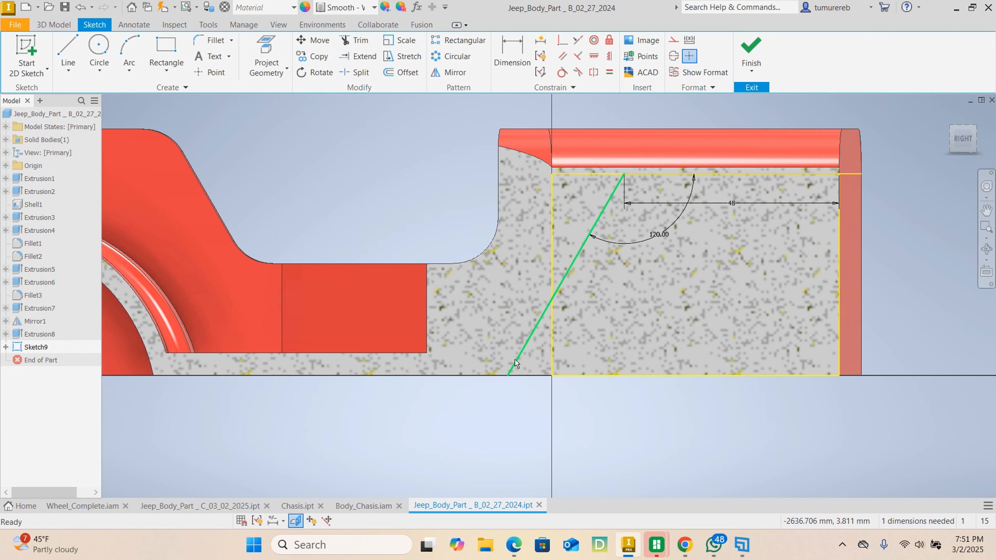
left_click(510, 372)
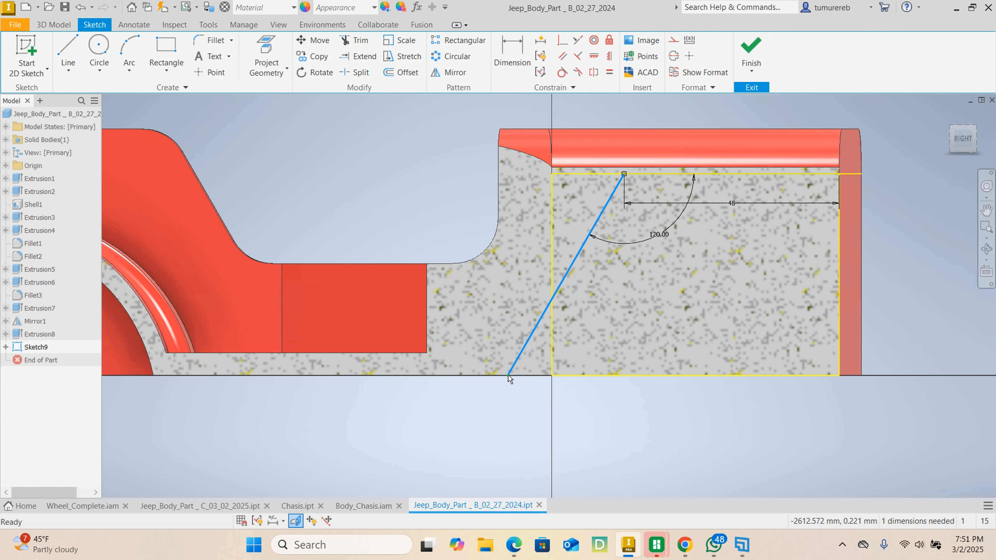
left_click_drag(509, 376, 526, 346)
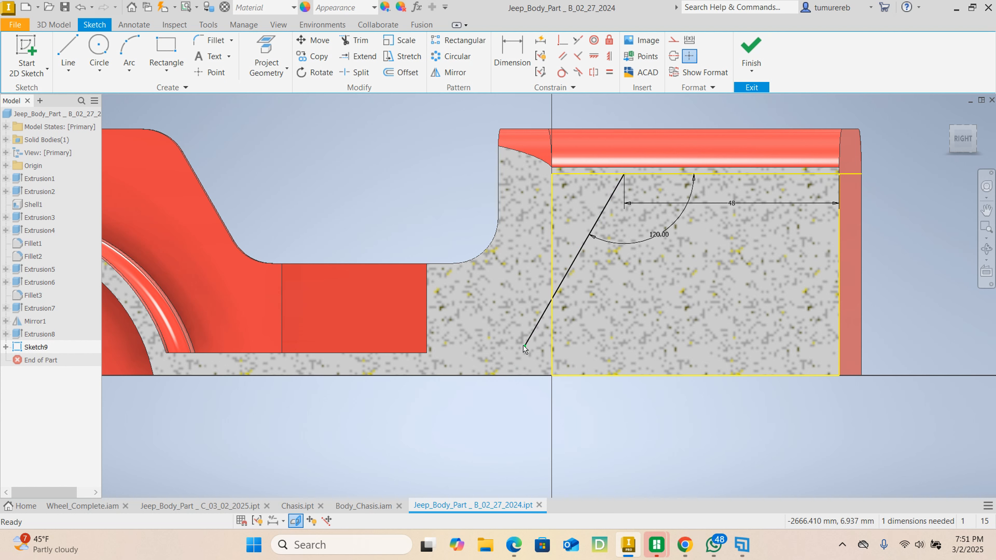
Try drawing a 20 mm line rearward from the slanted line's lower endpoint, after nudging that endpoint slightly down the slope
mouse_move(526, 347)
left_mouse_down()
mouse_move(515, 362)
mouse_move(522, 352)
left_mouse_up()
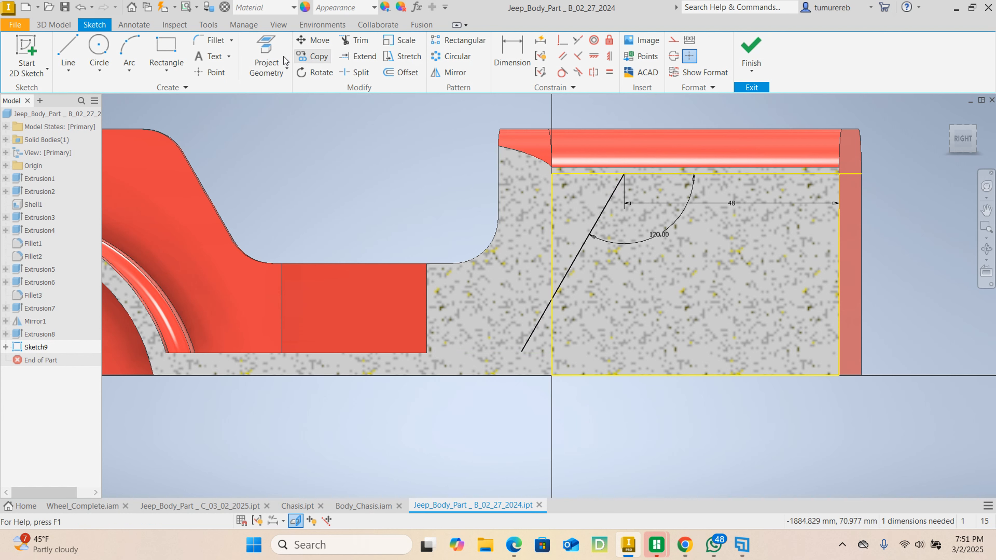
left_click(67, 48)
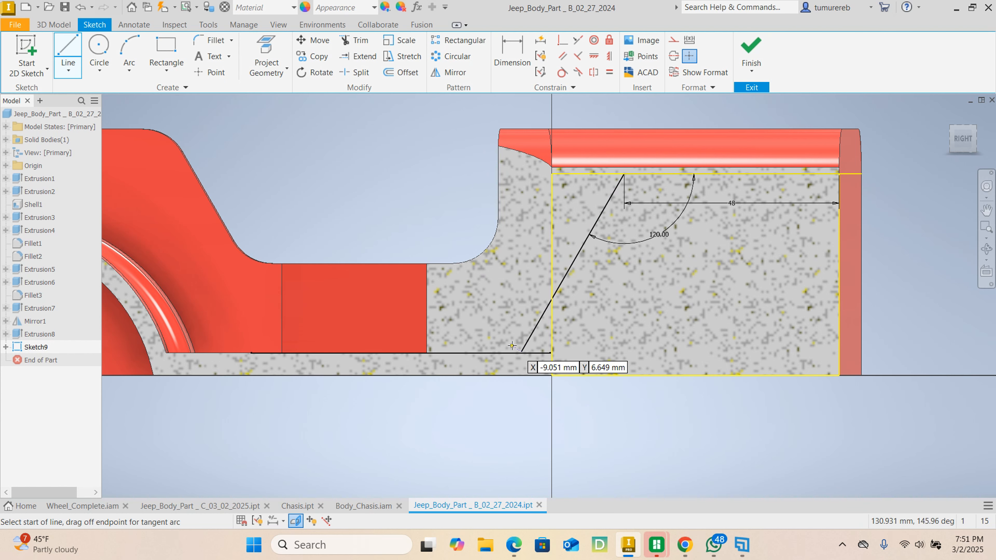
scroll(525, 359, "up", 5)
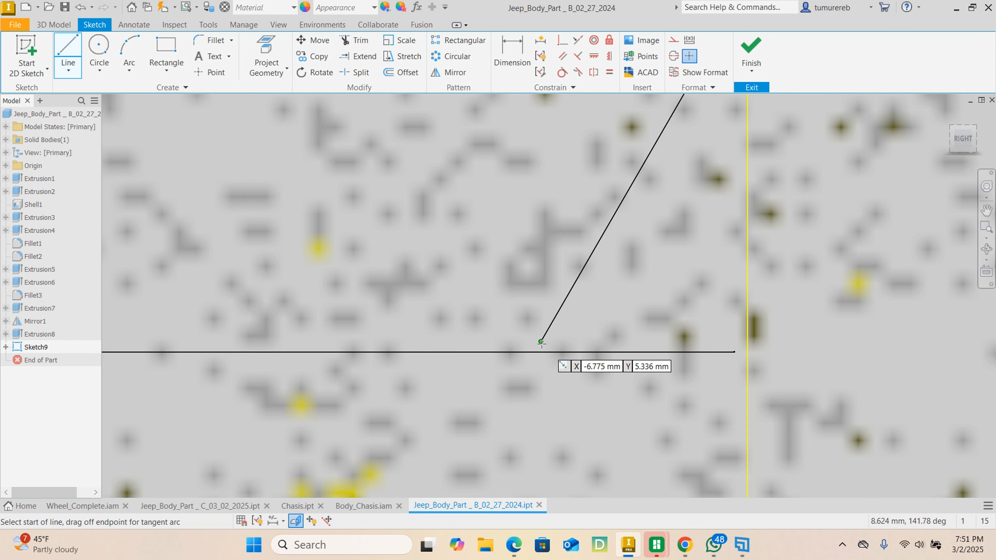
left_click(541, 342)
scroll(321, 335, "down", 4)
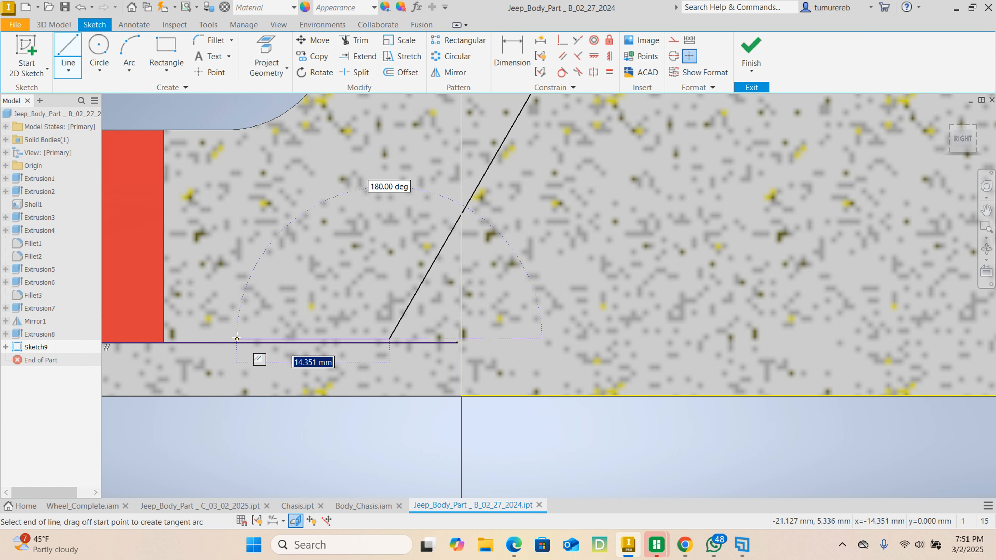
type("20")
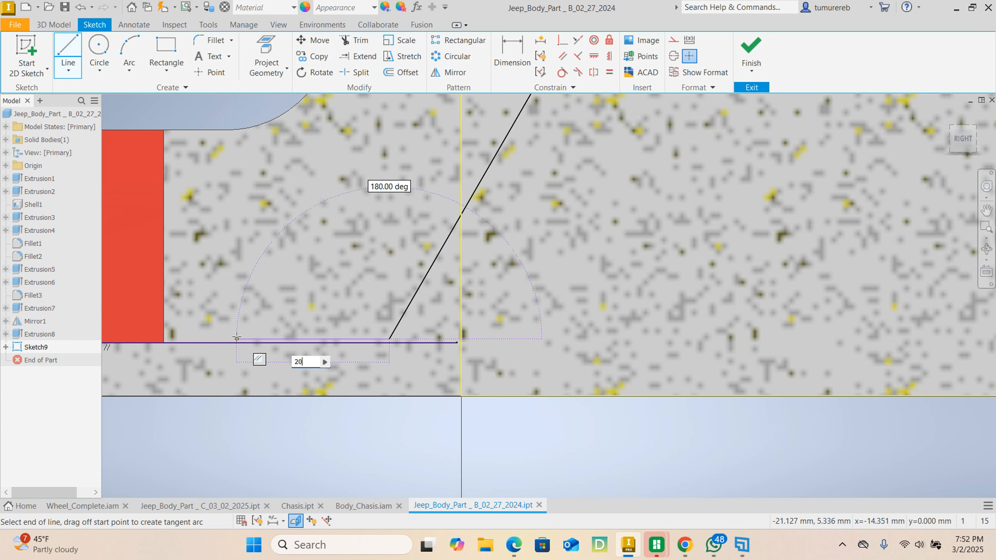
key("Return")
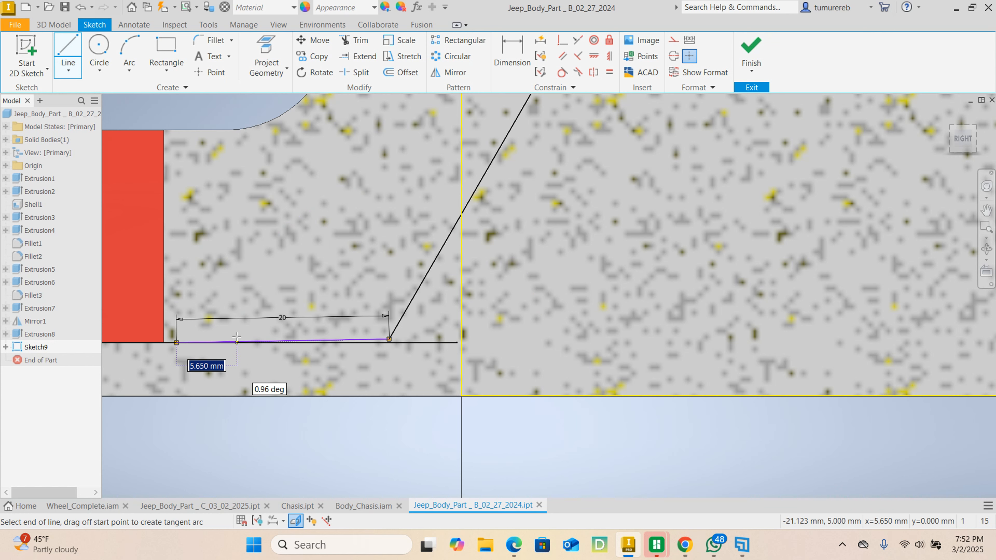
right_click(256, 243)
left_click(308, 244)
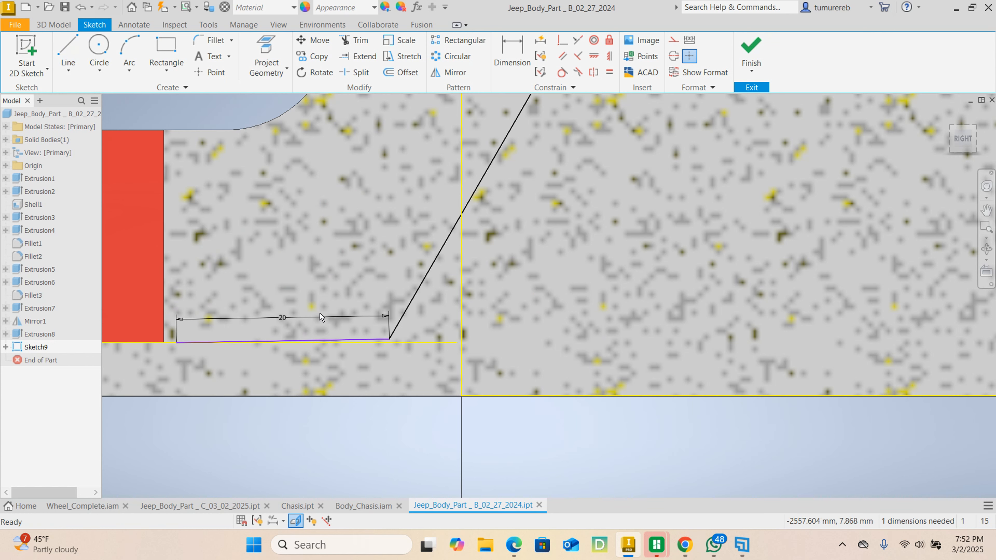
Constrain the 20 mm line at the foot of the slanted line to horizontal
middle_click_drag(320, 313, 451, 337)
scroll(346, 349, "up", 3)
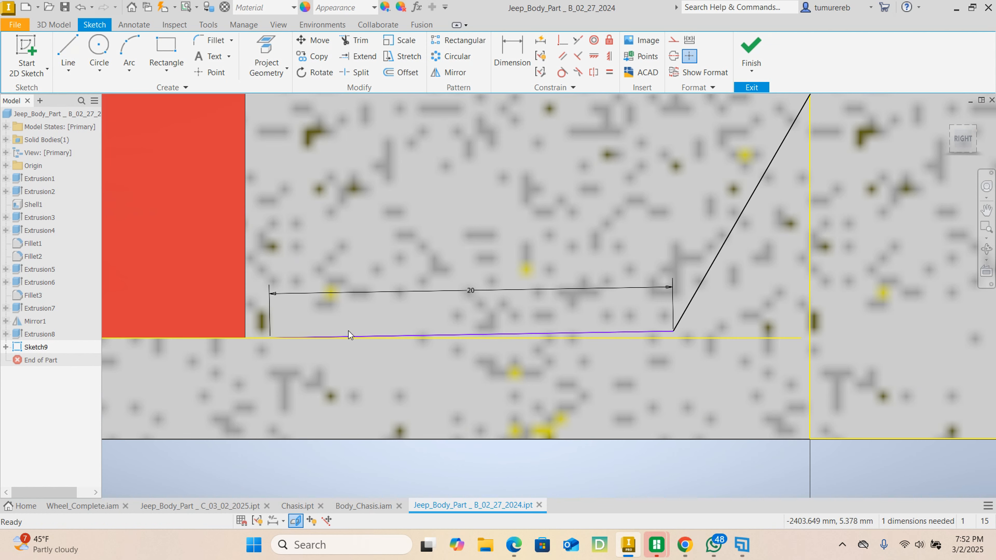
left_click(594, 58)
left_click(551, 331)
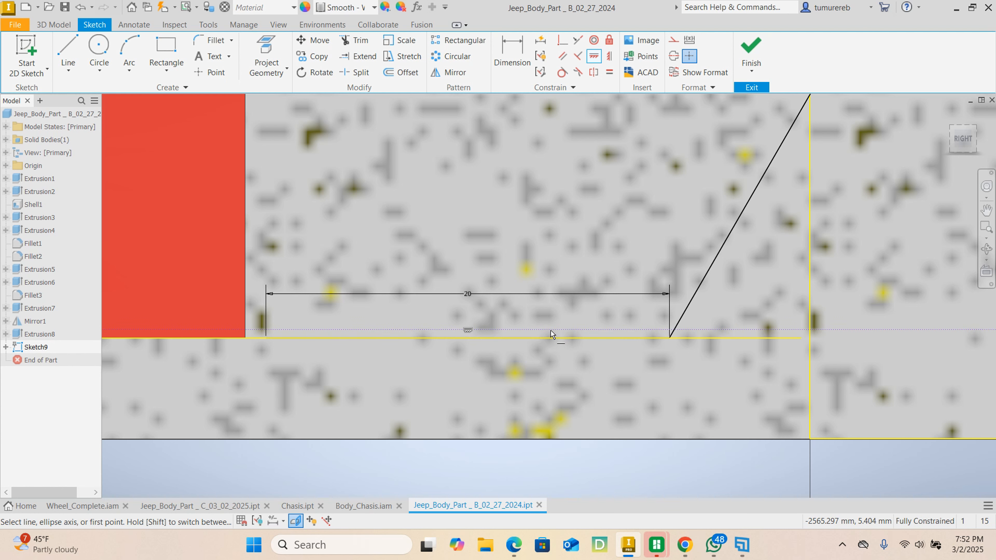
right_click(566, 217)
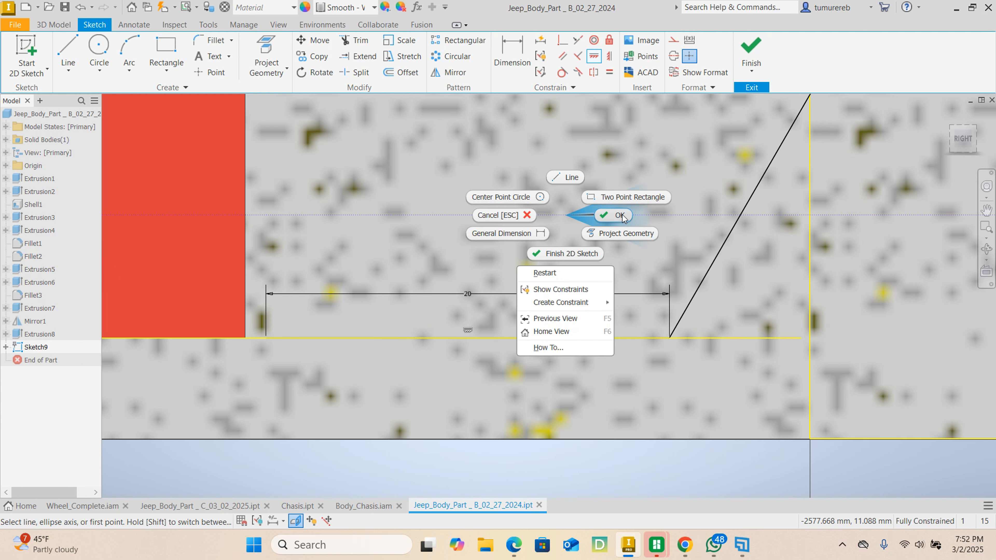
left_click(620, 215)
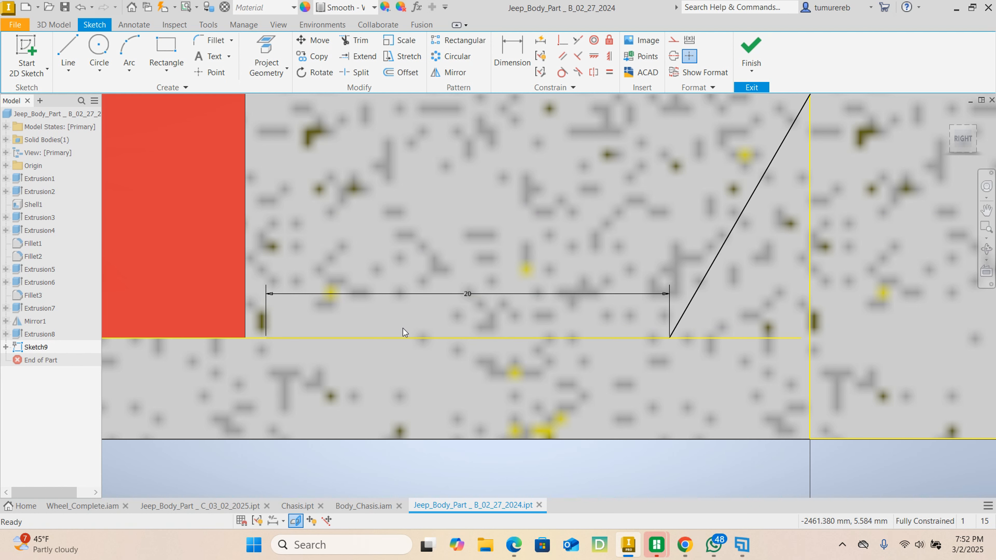
Try to dimension the vertical distance between the 20 mm line and the body's bottom edge
left_click(513, 53)
left_click(438, 338)
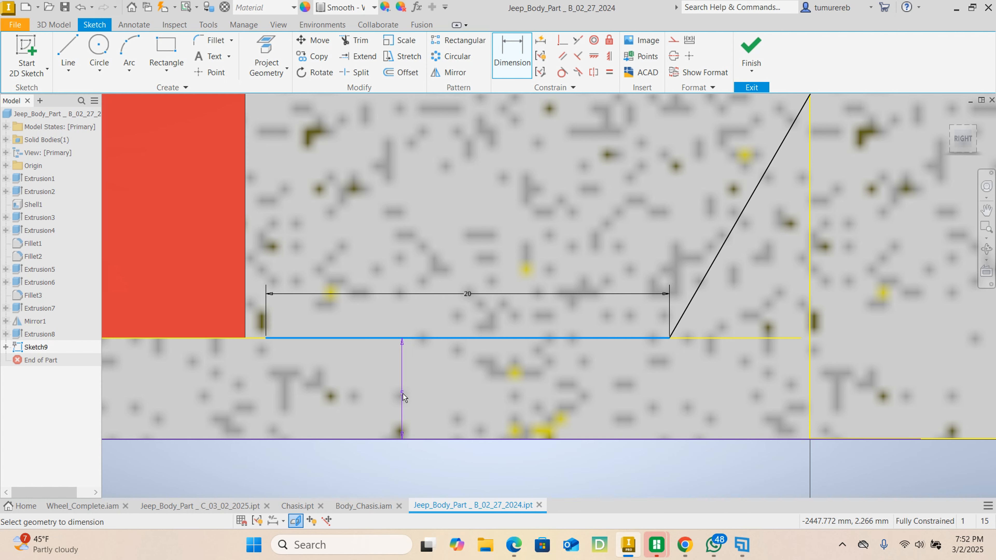
left_click(403, 393)
left_click(381, 147)
scroll(515, 302, "down", 3)
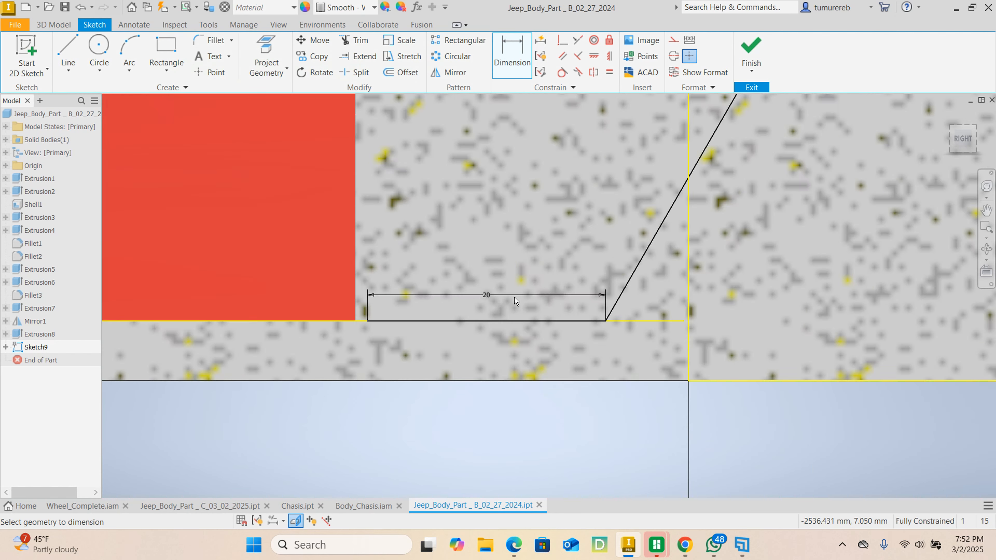
scroll(515, 301, "down", 3)
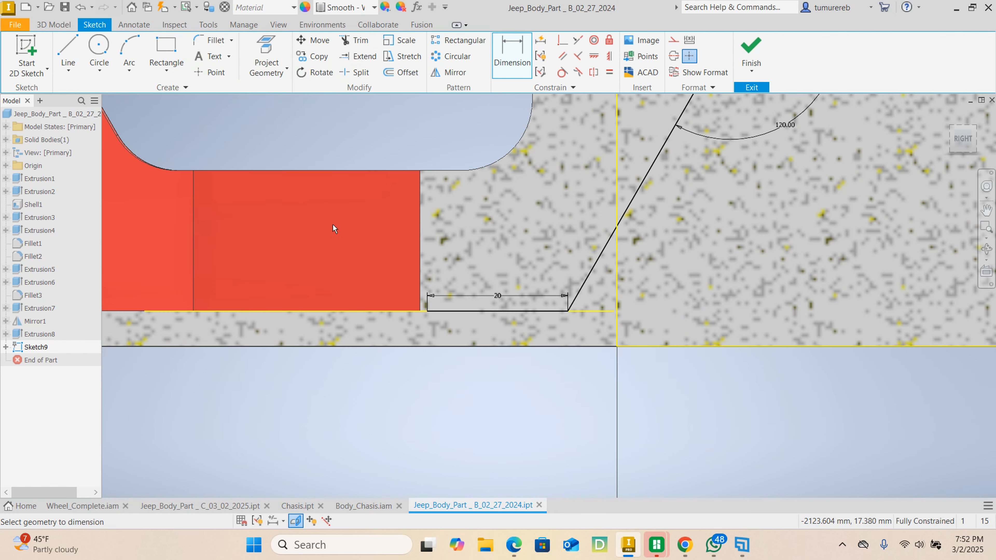
Undo the horizontal constraint and the 20 mm line, keeping the slanted line
left_click(82, 9)
scroll(578, 320, "up", 3)
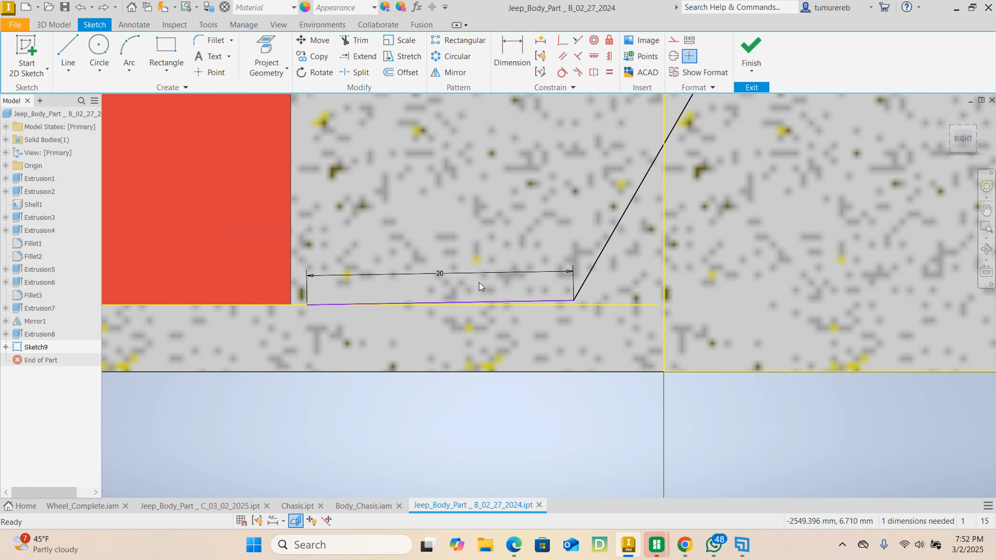
left_click(82, 15)
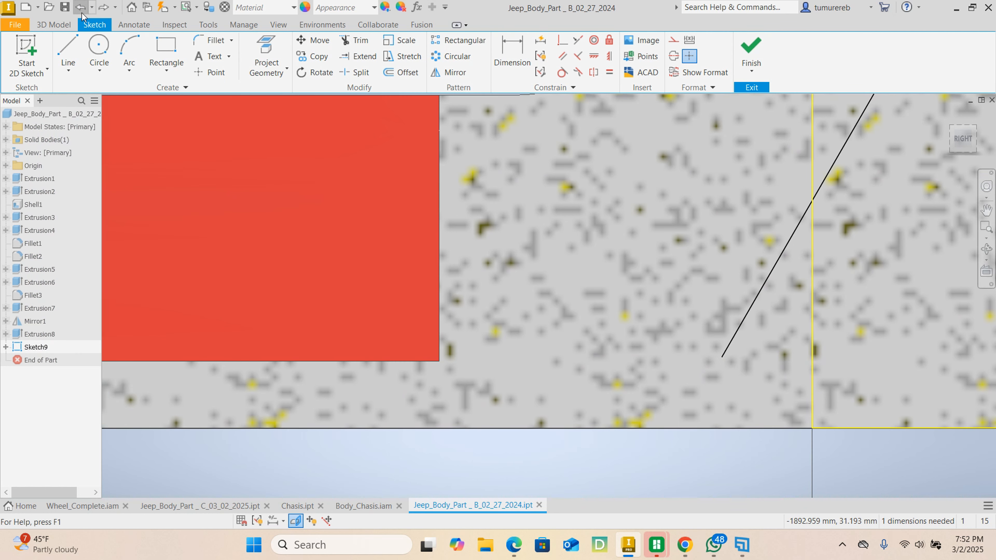
scroll(704, 375, "down", 2)
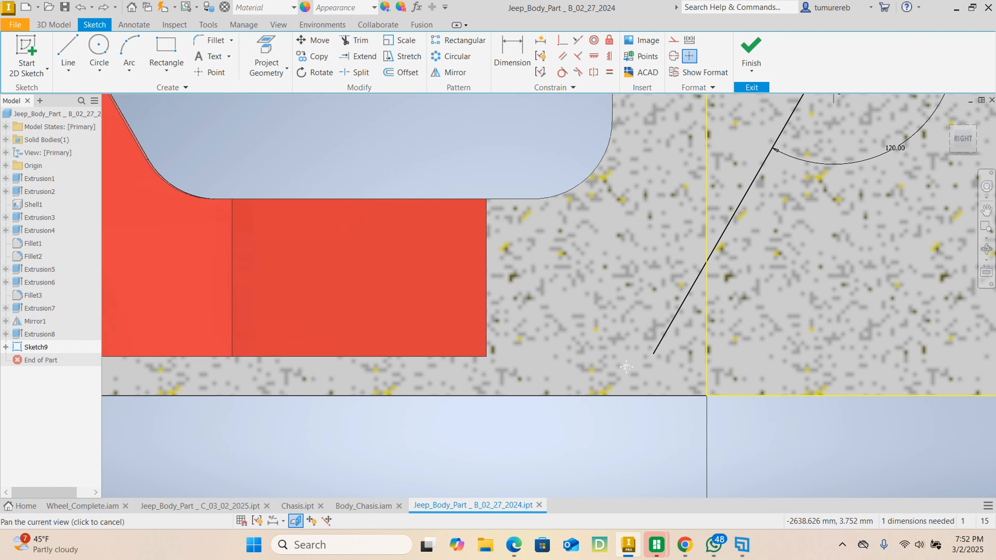
middle_click_drag(628, 326, 577, 327)
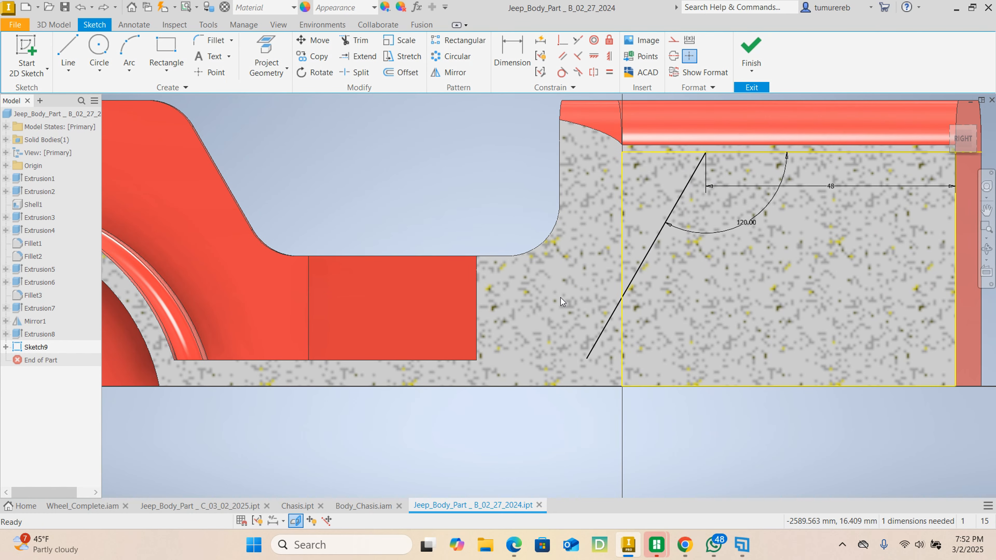
Convert the projected bottom edge of the side face to construction geometry
right_click(731, 391)
left_click(786, 392)
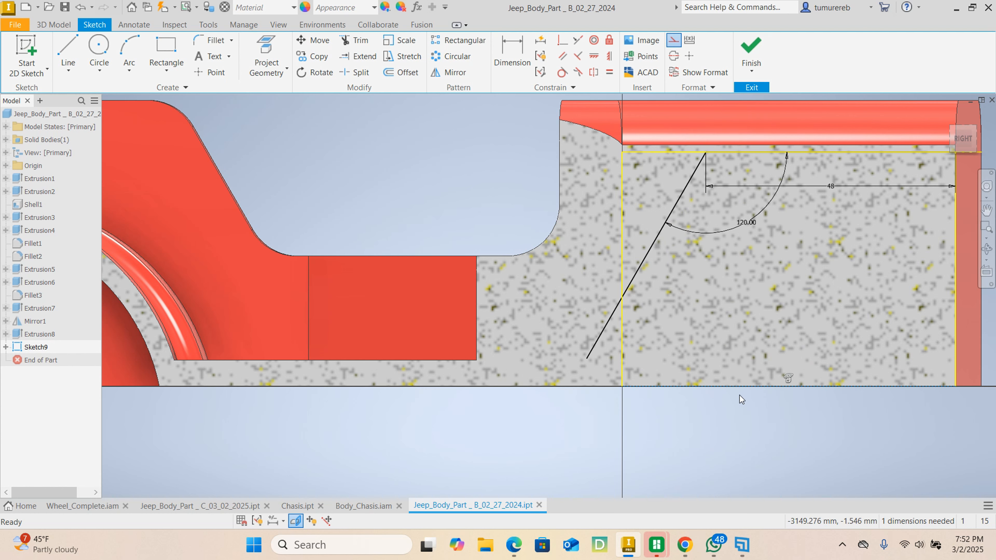
right_click(571, 391)
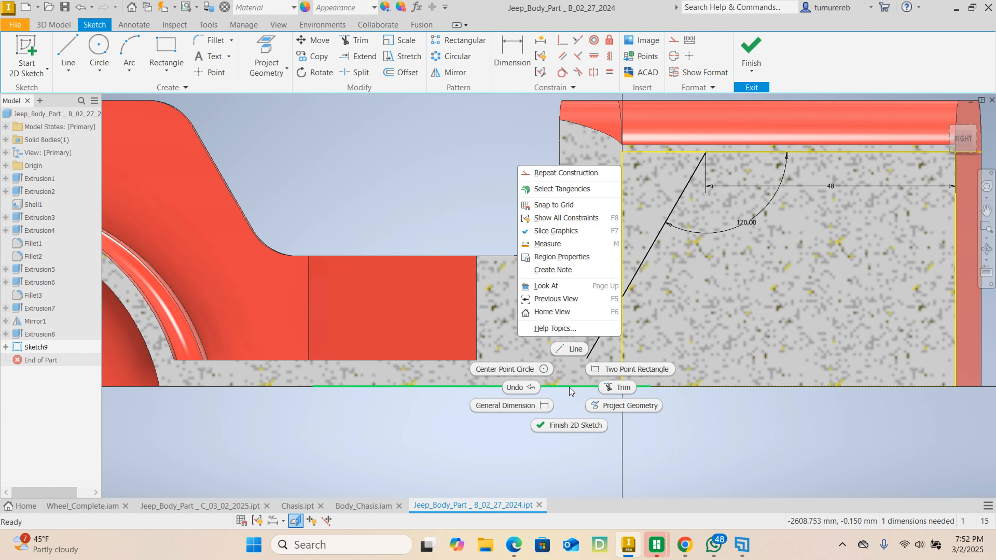
left_click(574, 387)
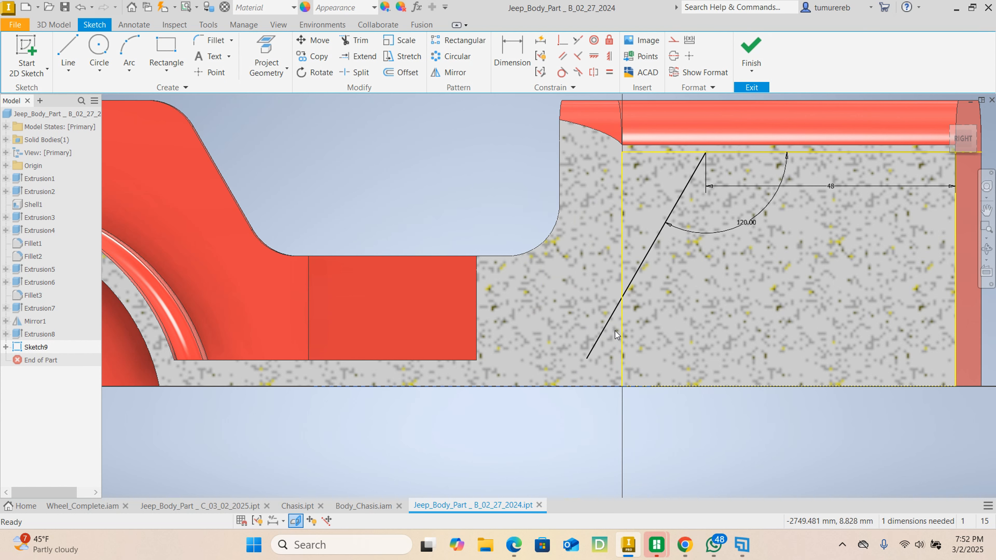
Shorten the slanted line by moving its lower endpoint further up its slope, clear of the sill edge behind it
left_click(68, 51)
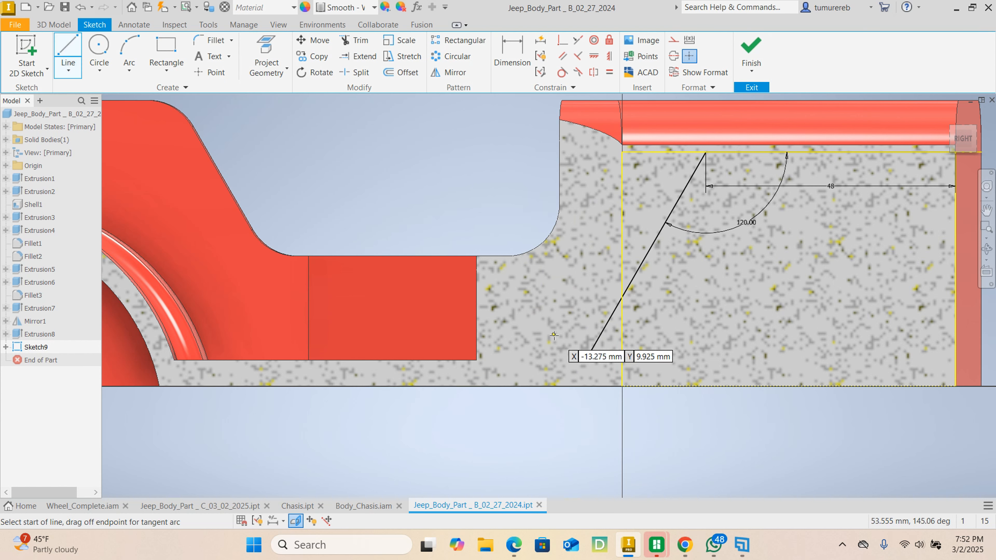
scroll(580, 359, "up", 5)
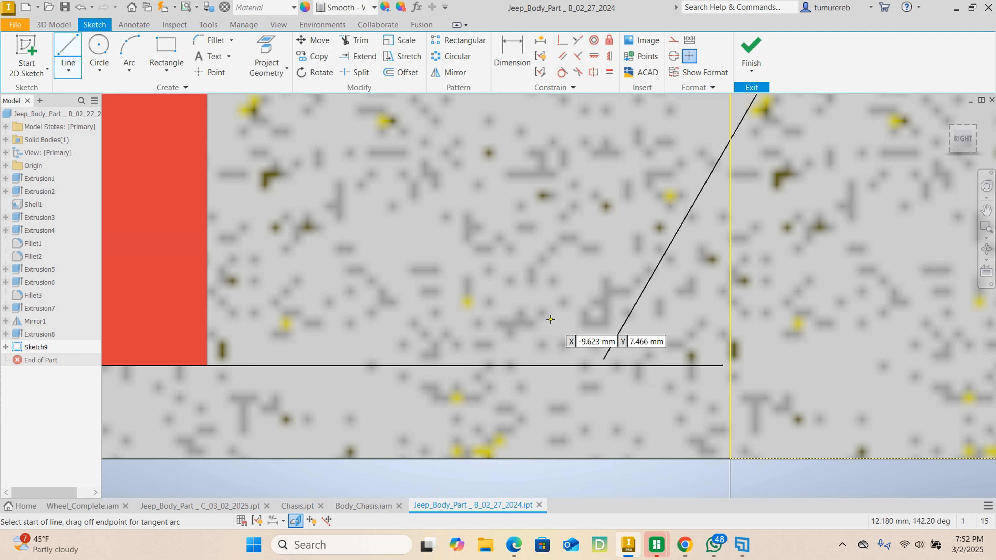
key("Escape")
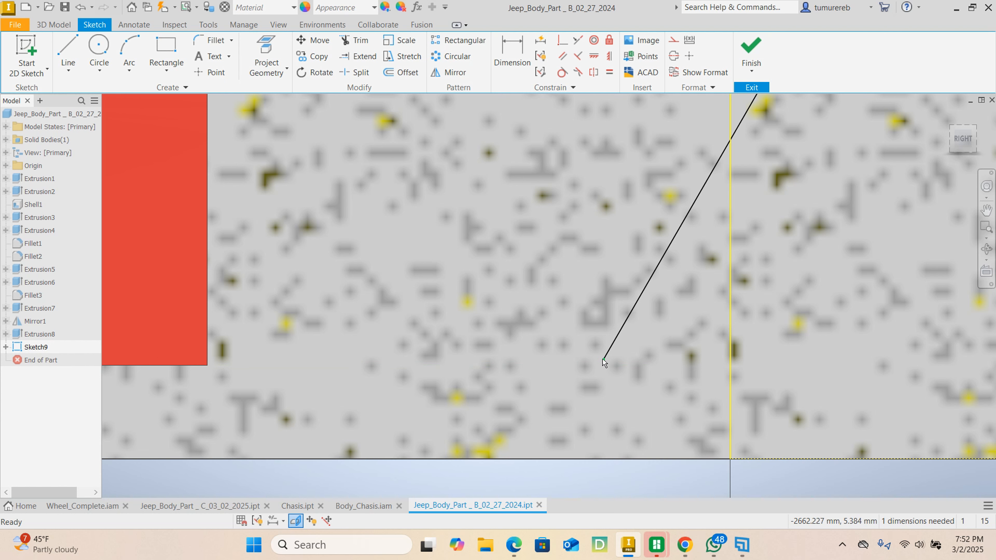
left_click_drag(604, 360, 631, 312)
scroll(627, 346, "down", 5)
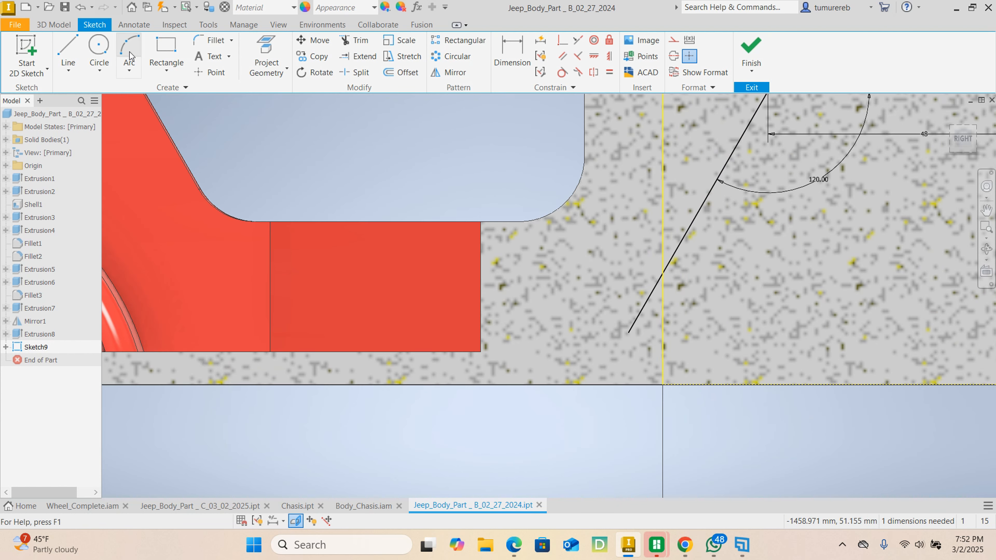
Draw a 20 mm horizontal line rearward from the slanted line's lower endpoint
left_click(68, 51)
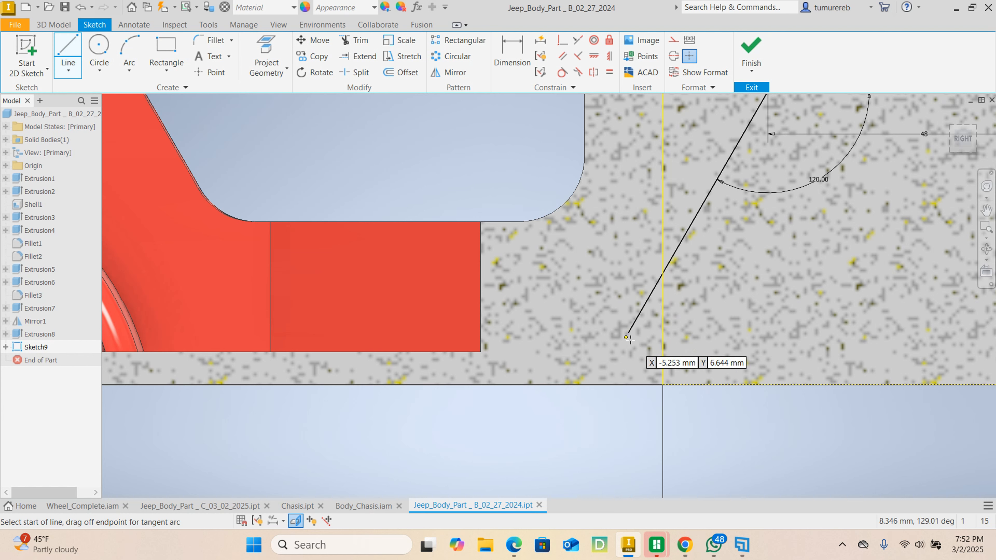
left_click(629, 333)
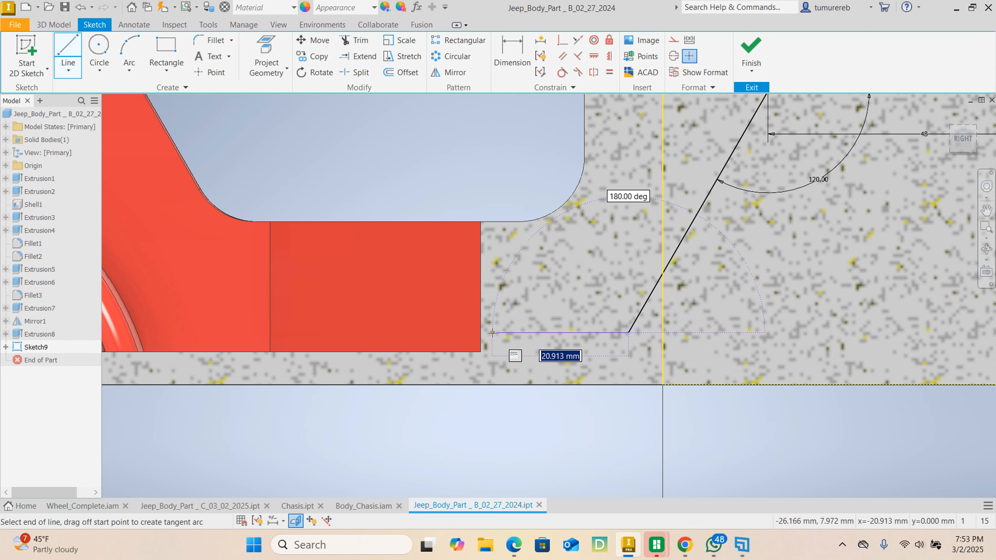
type("20")
key("Return")
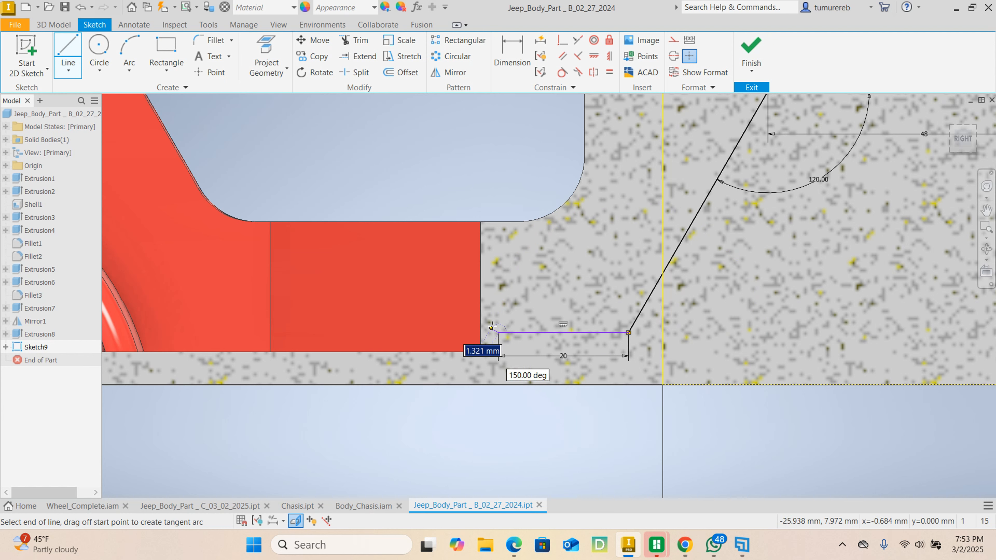
key("Escape")
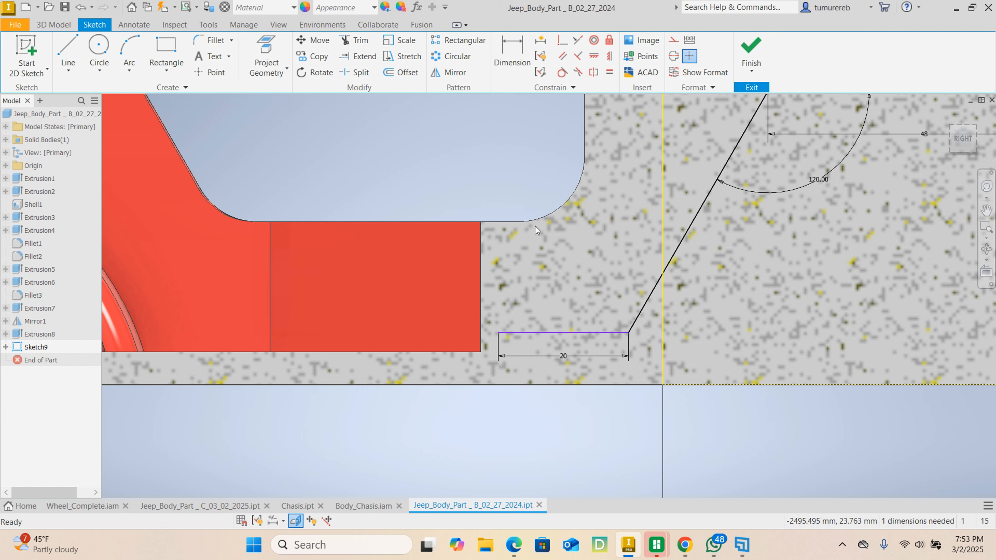
Dimension the 20 mm horizontal line to sit 4 mm above the body's bottom edge
left_click(509, 54)
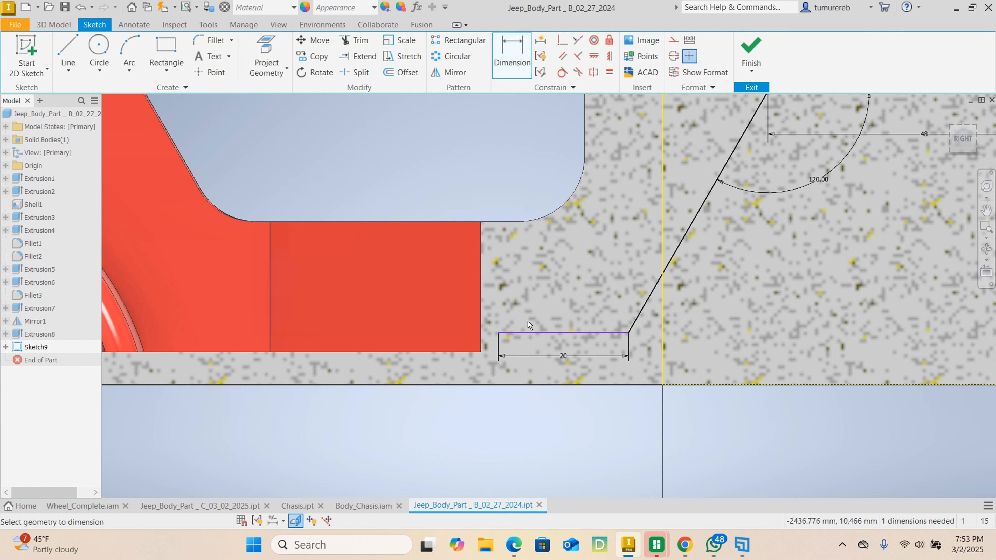
left_click(530, 333)
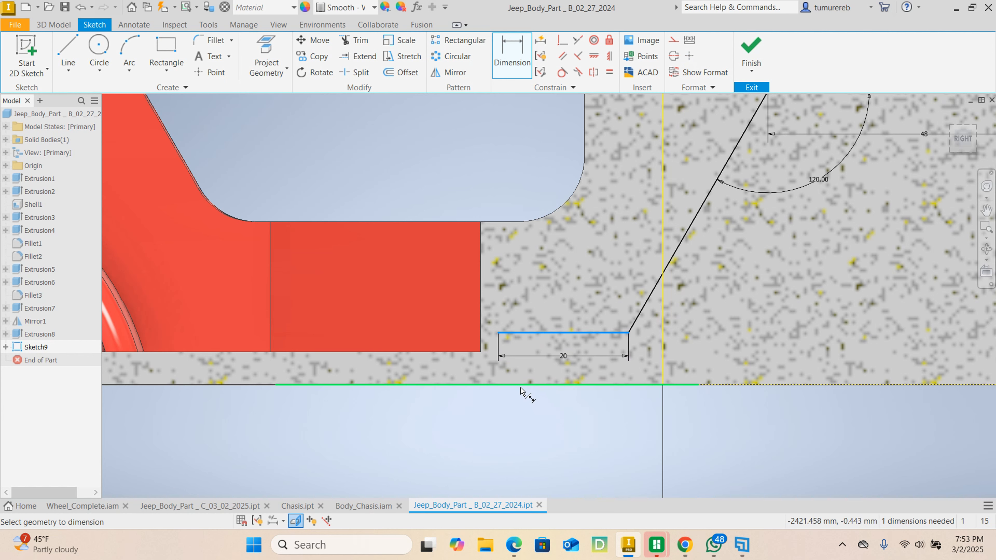
left_click(520, 389)
scroll(534, 369, "down", 3)
left_click(535, 371)
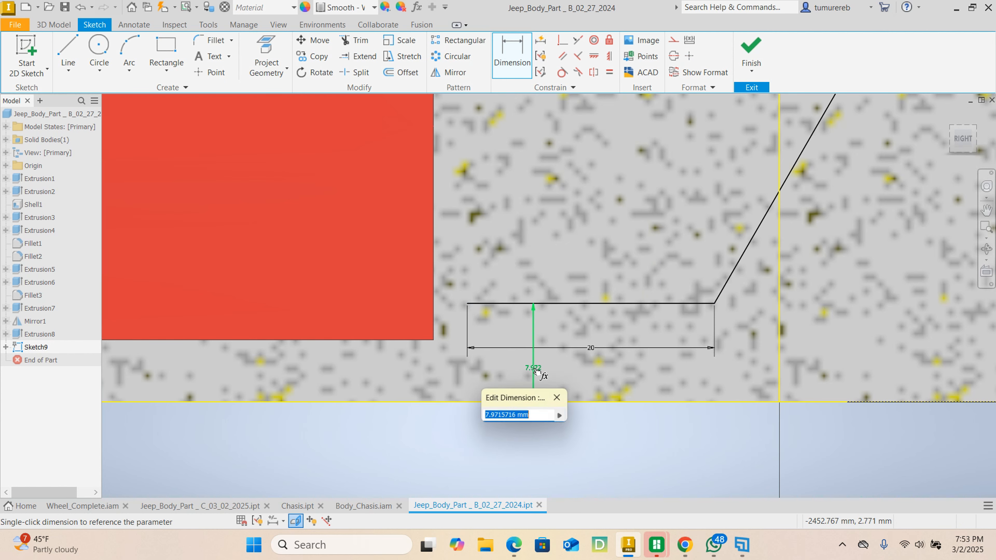
type("4")
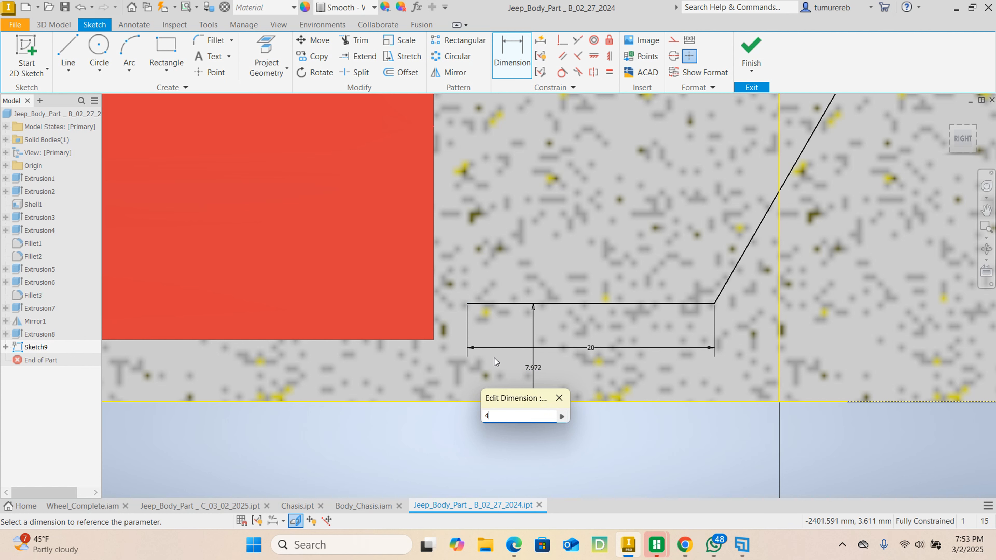
key("Return")
scroll(494, 359, "up", 5)
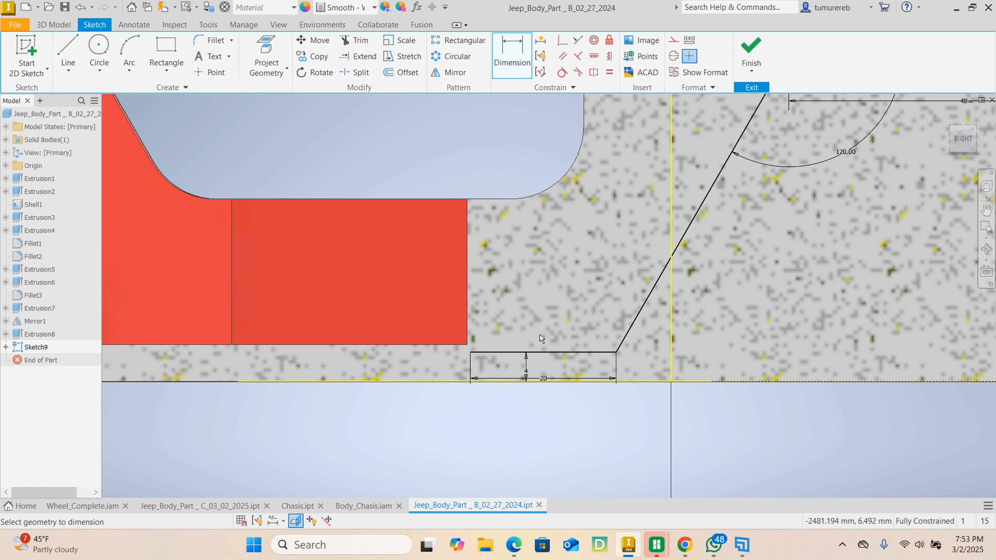
middle_click_drag(569, 321, 523, 377)
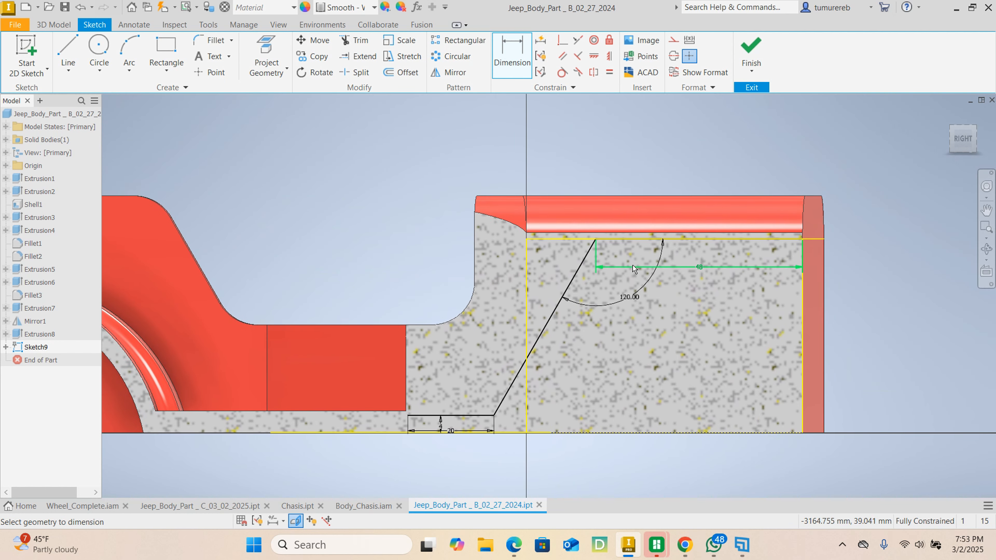
Add a driven vertical dimension for the height of the slanted line
right_click(880, 288)
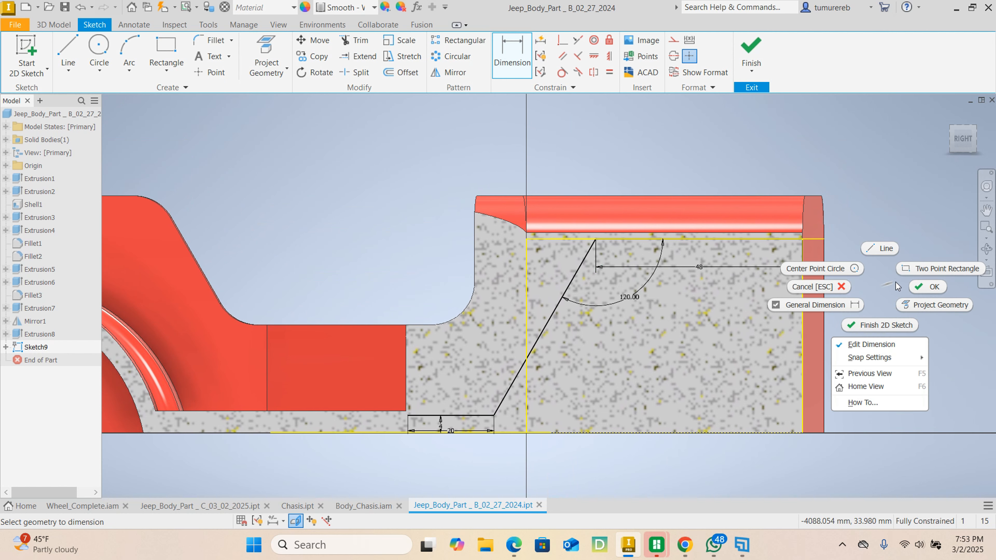
left_click(922, 285)
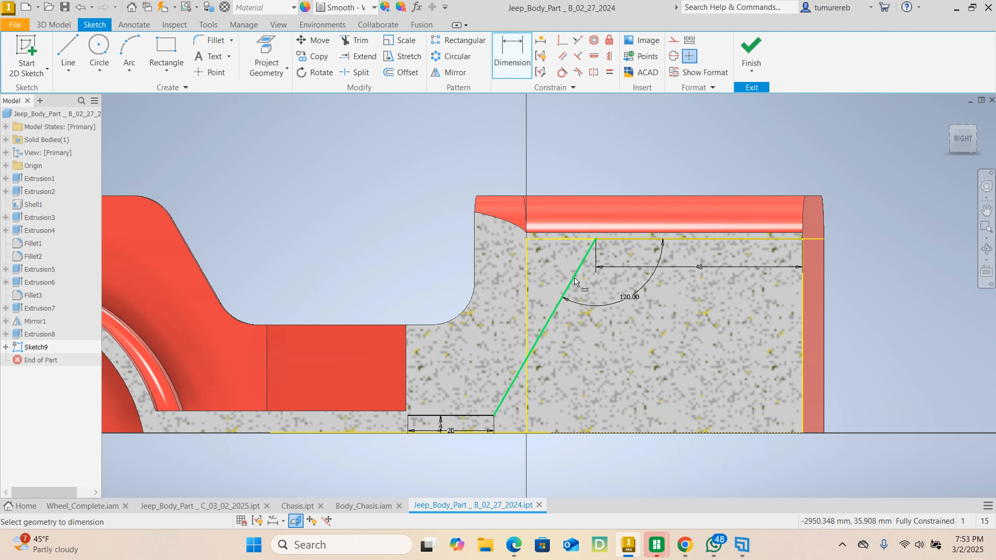
left_click(582, 308)
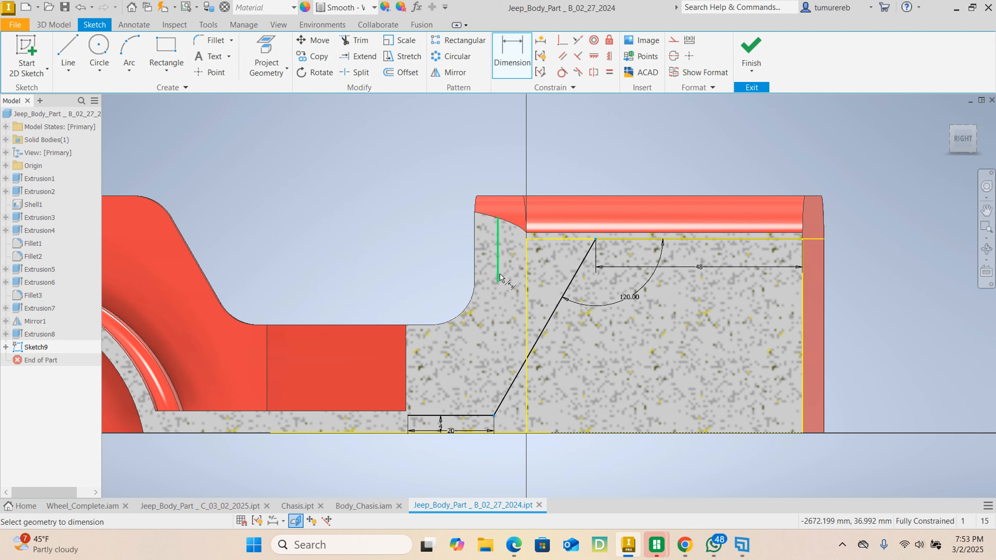
left_click(552, 314)
left_click(608, 330)
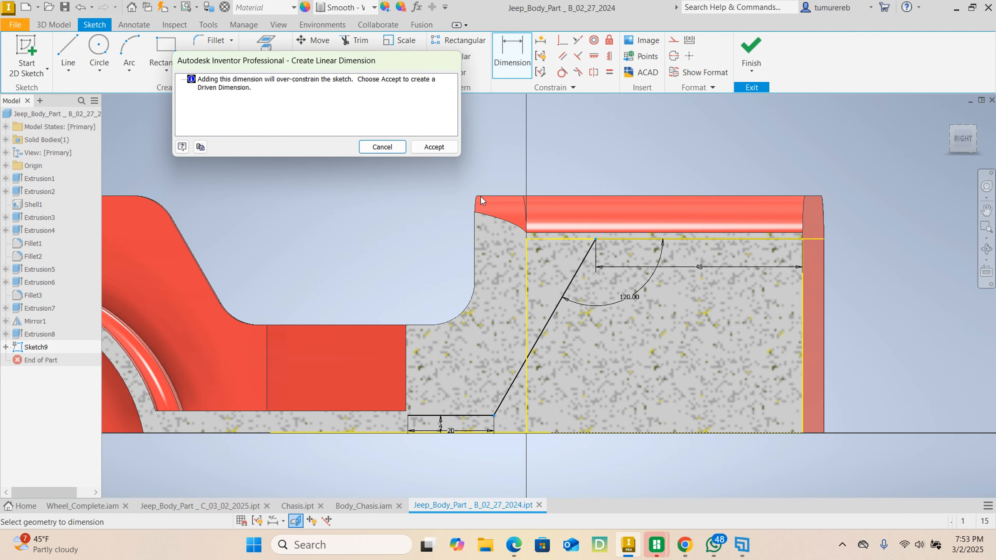
left_click(434, 147)
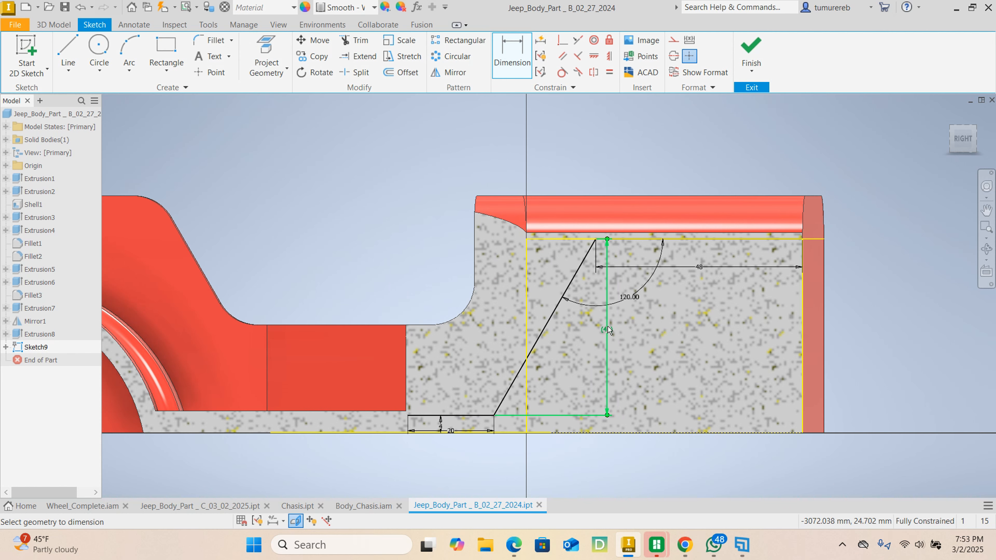
Offset the chain of upper horizontal, slanted and 20 mm lower lines by 4 mm towards the lower front
middle_click_drag(680, 361, 701, 321)
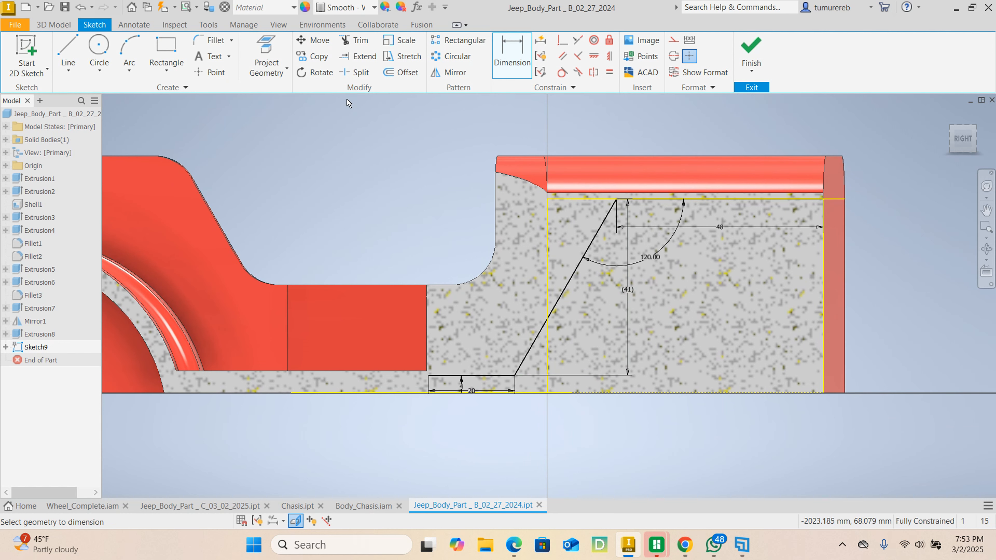
left_click(403, 72)
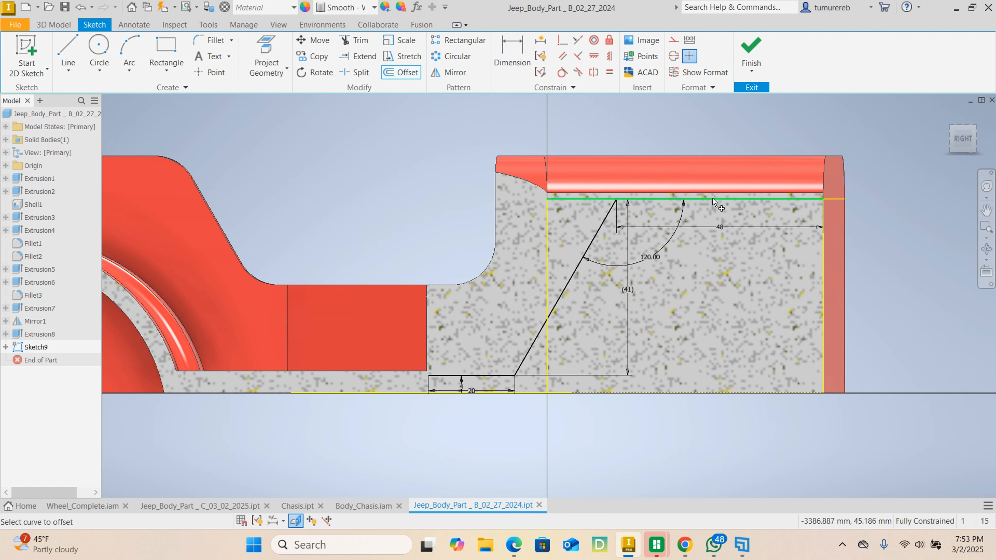
left_click(595, 237)
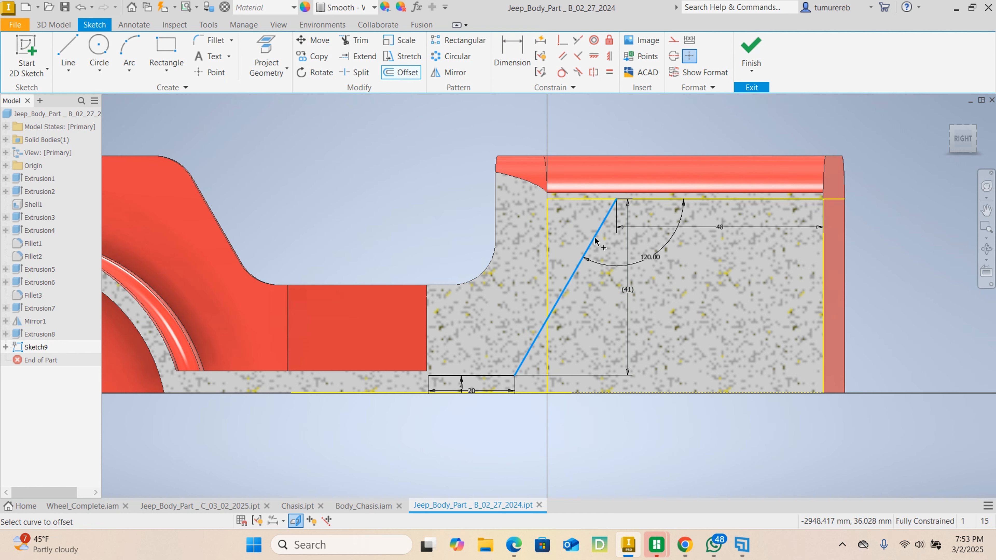
left_click(660, 201)
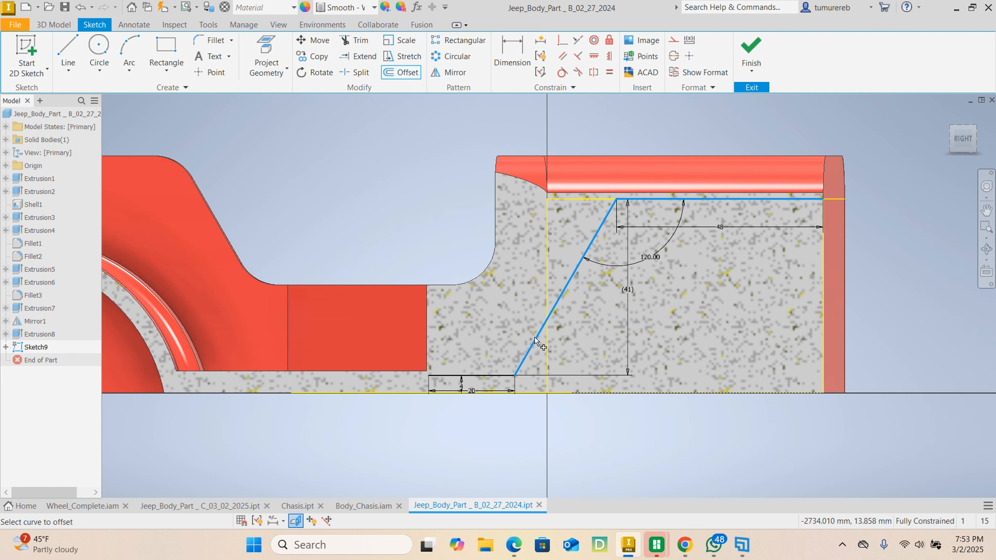
left_click(497, 376)
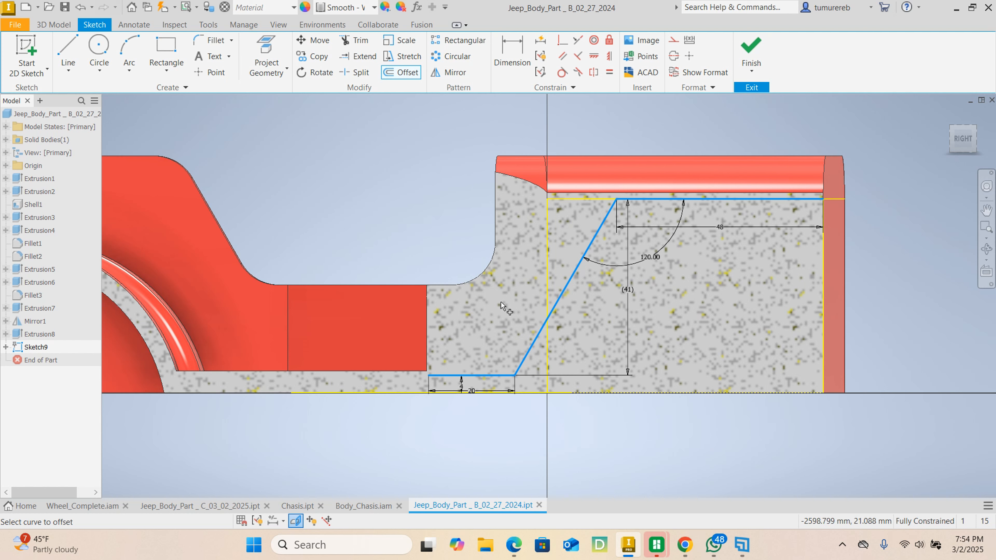
key("Return")
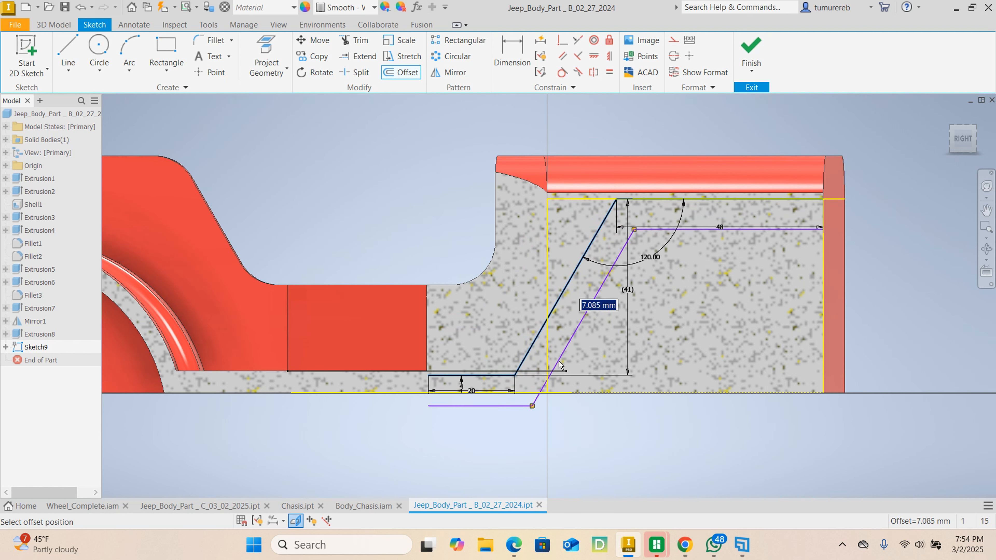
type("4")
key("Return")
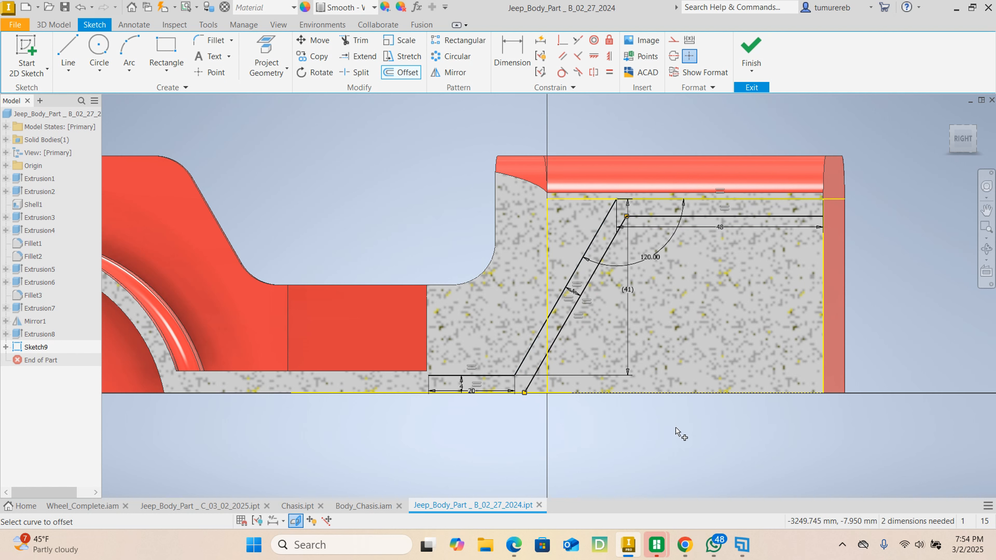
right_click(676, 435)
left_click(702, 436)
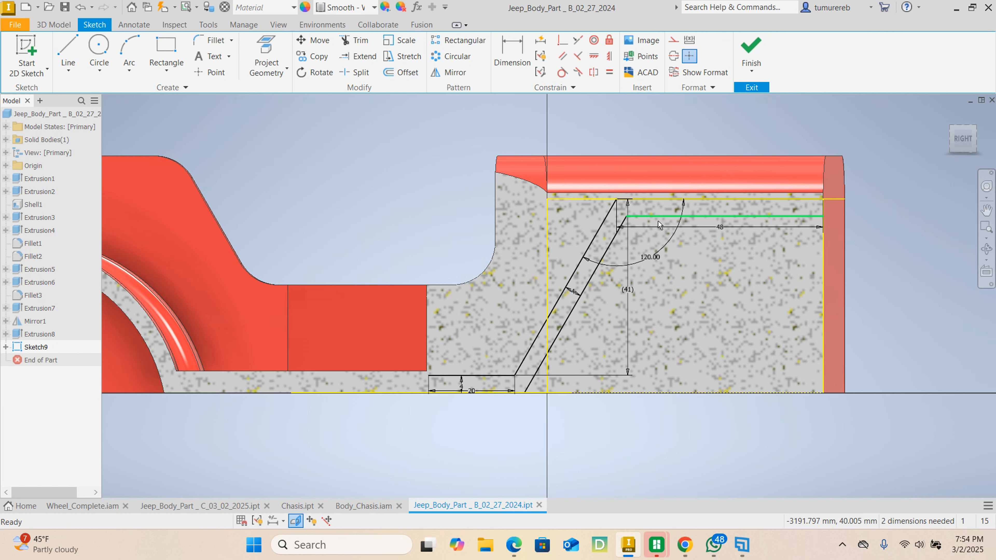
Close the rear end of the profile with a vertical line from the 20 mm line's free endpoint down to the body's bottom edge
scroll(449, 350, "down", 5)
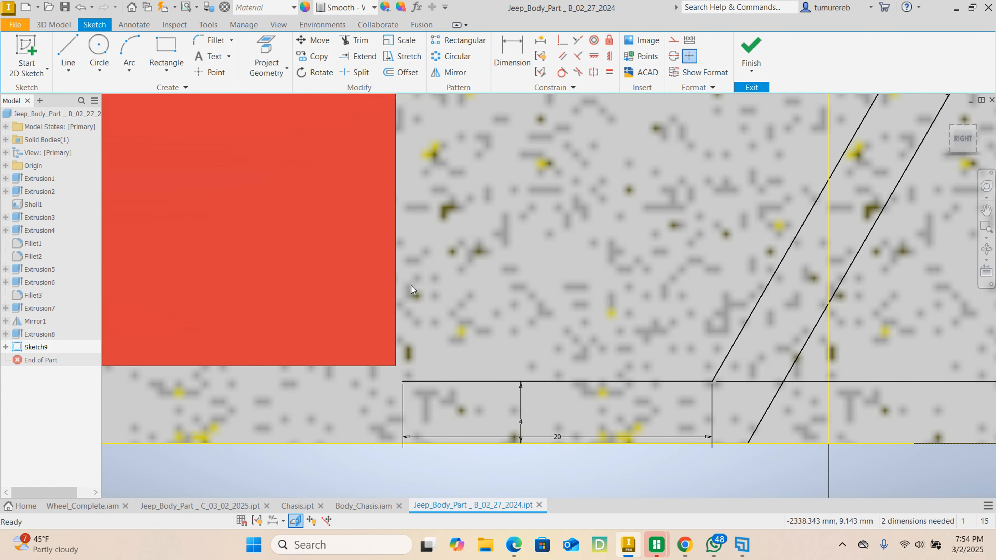
left_click(67, 53)
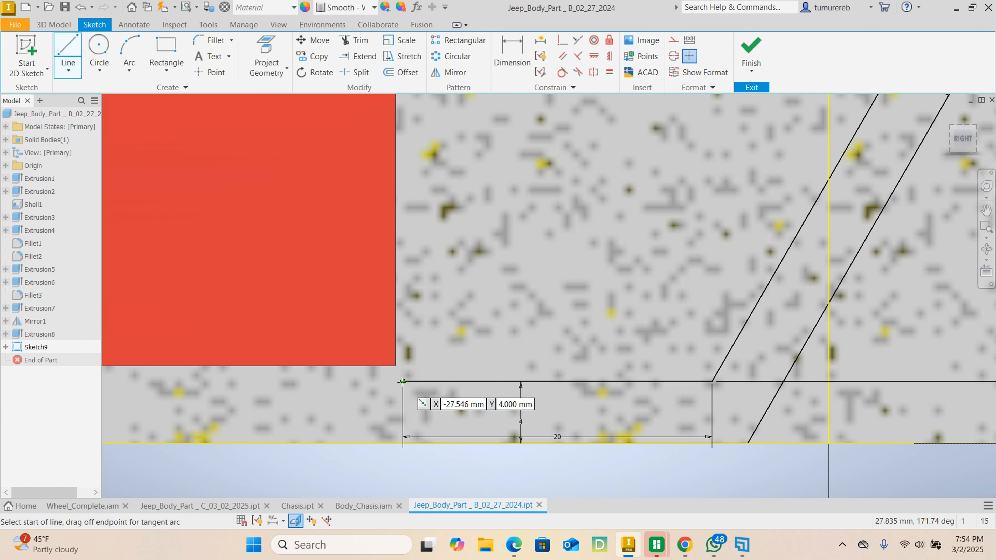
left_click(403, 381)
left_click(403, 443)
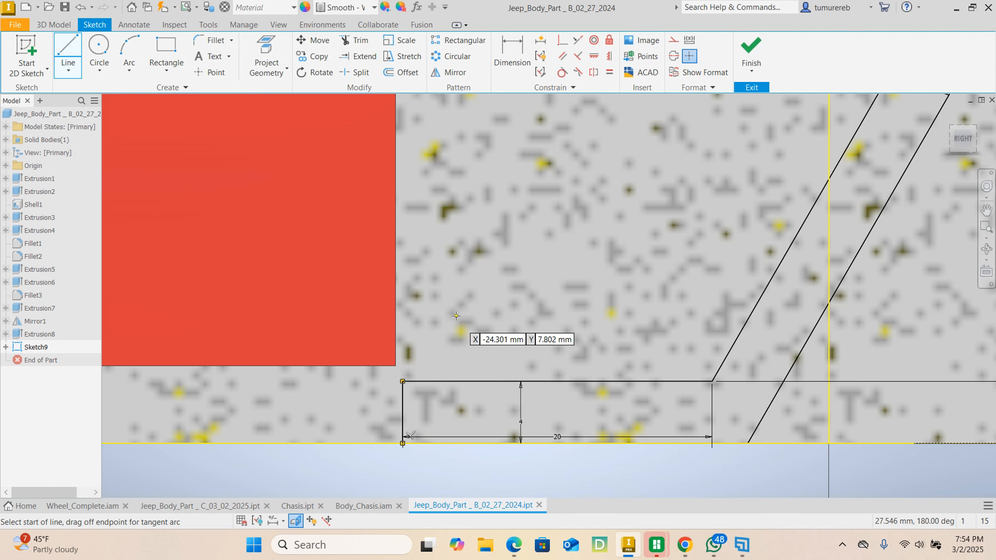
right_click(467, 304)
left_click(509, 306)
scroll(489, 400, "down", 5)
middle_click_drag(606, 378, 464, 398)
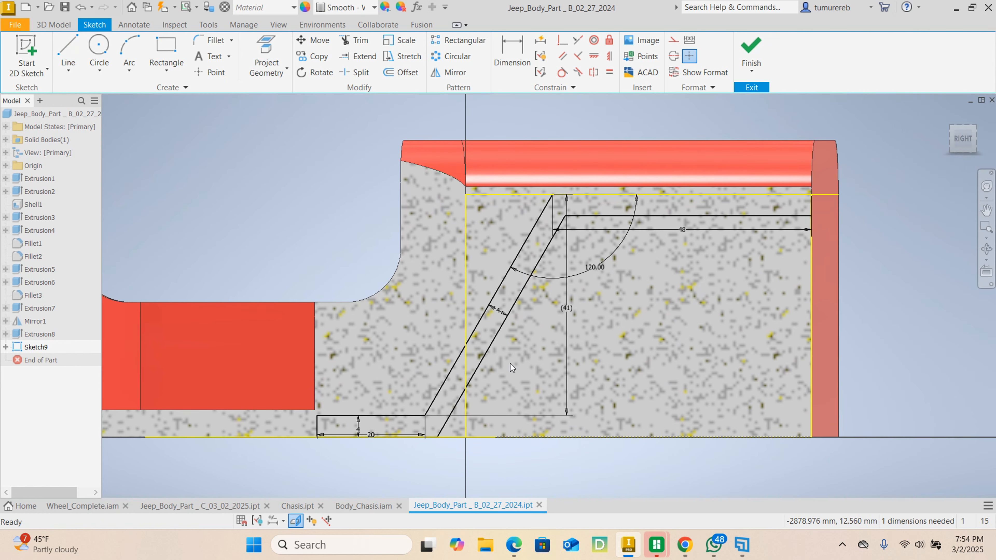
Check the front end of the offset fender profile at the side face's front edge and finish the sketch
scroll(785, 198, "up", 3)
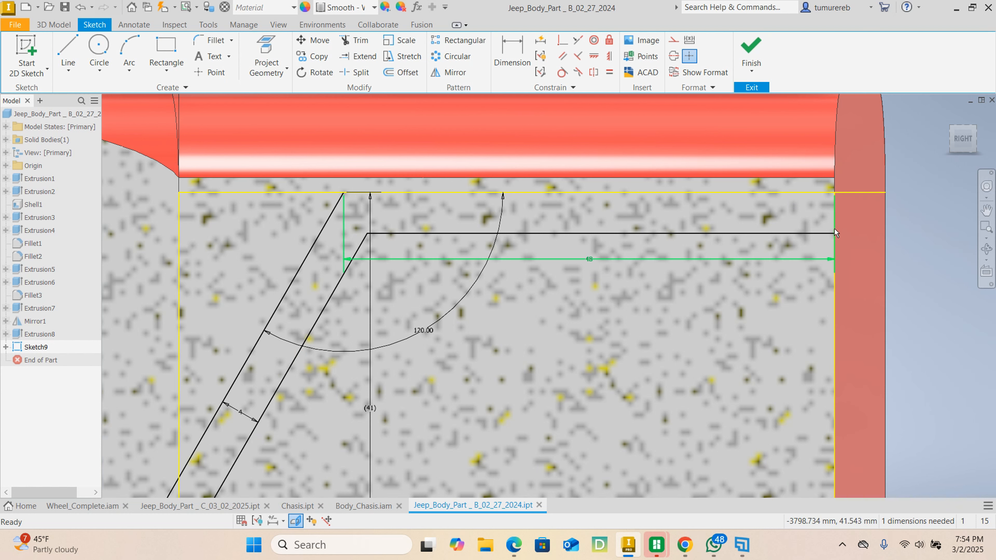
scroll(832, 205, "down", 5)
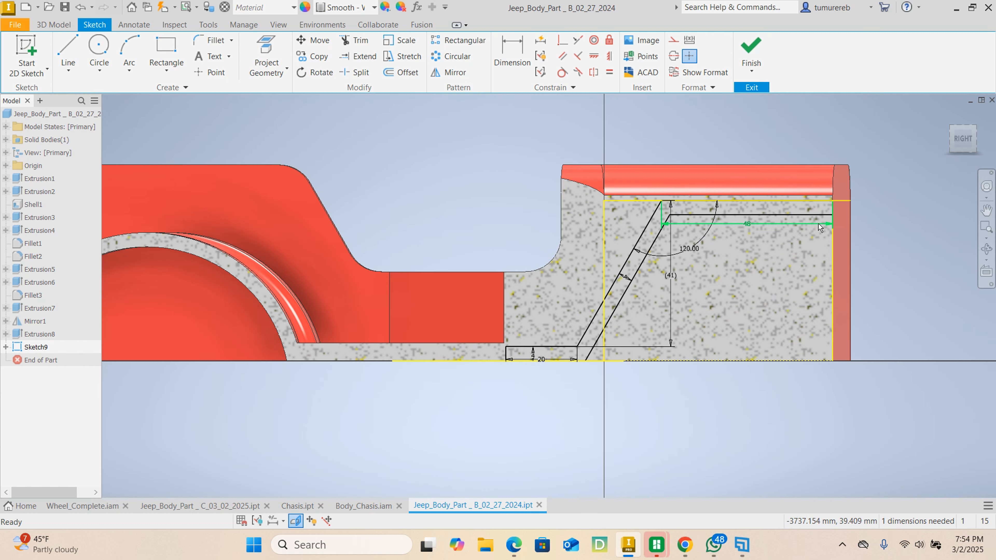
mouse_move(751, 282)
middle_mouse_down()
mouse_move(799, 246)
mouse_move(757, 286)
mouse_move(683, 305)
middle_mouse_up()
scroll(757, 280, "up", 3)
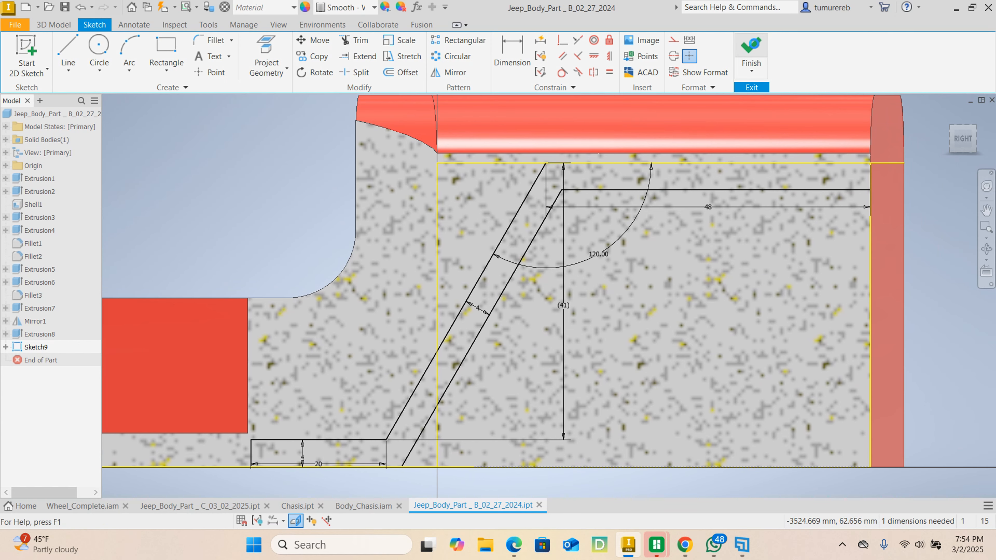
left_click(751, 53)
Reopen the fender sketch for editing and convert the side face's projected rear vertical edge to construction geometry
scroll(601, 345, "up", 5)
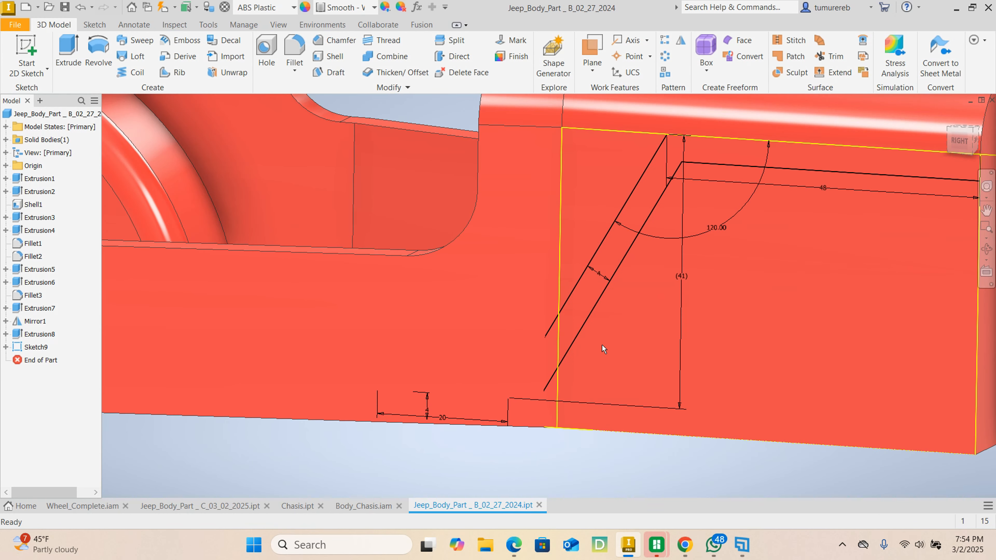
left_click(572, 328)
left_click(34, 347)
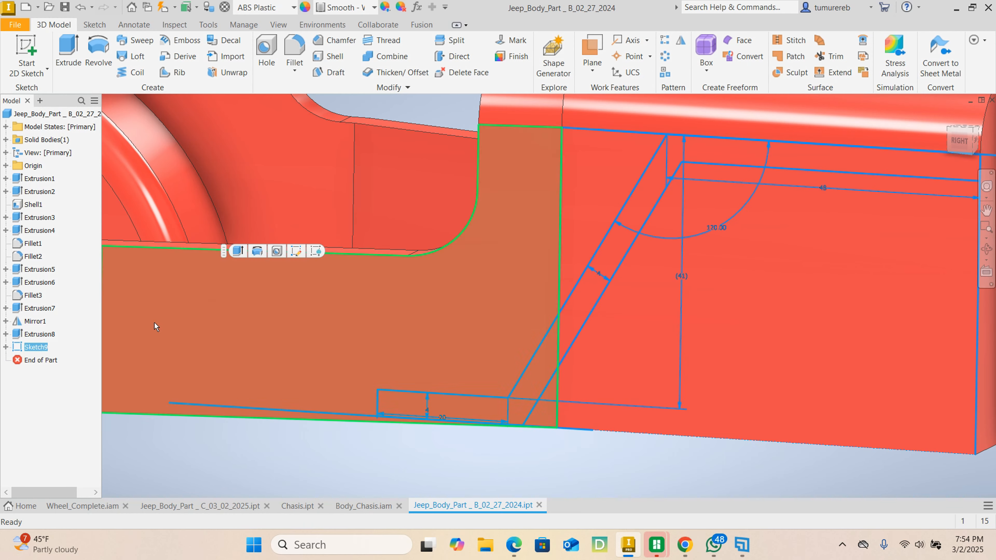
left_click(297, 252)
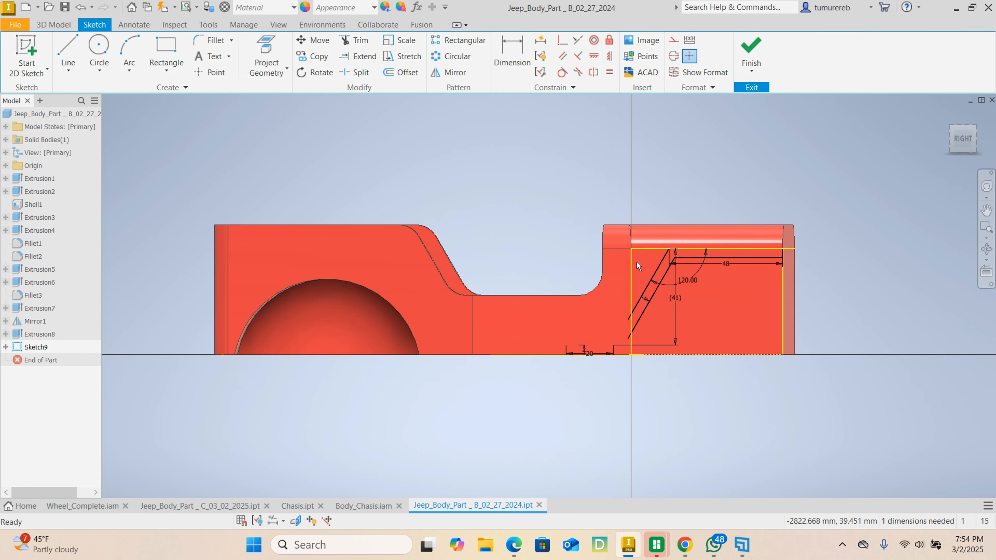
right_click(630, 267)
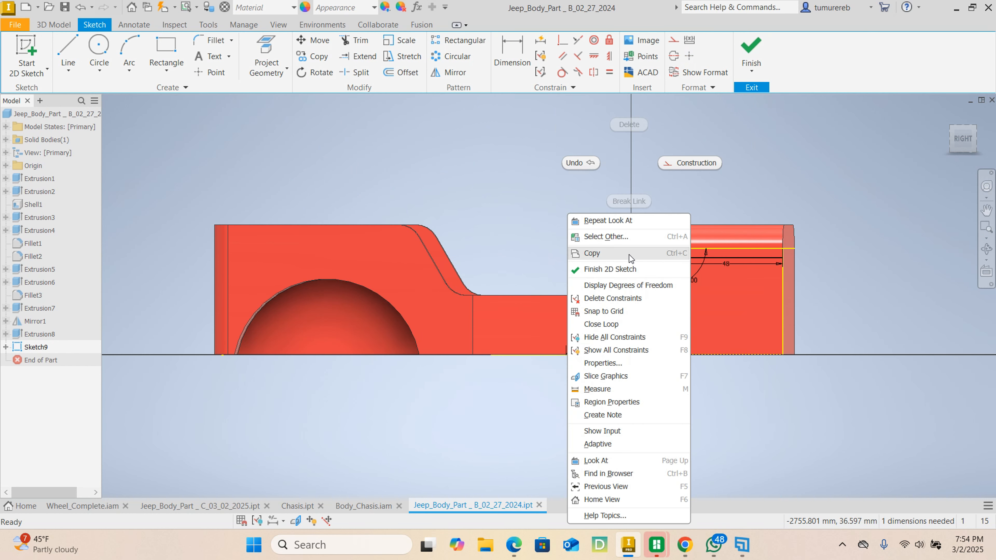
left_click(689, 163)
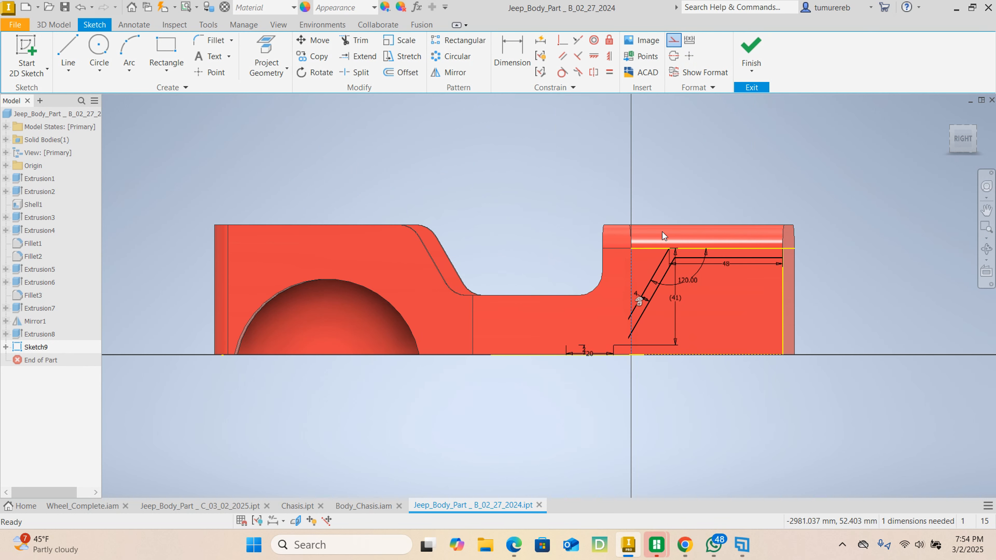
Convert the side face's projected top edge to construction geometry and finish the sketch
right_click(652, 250)
left_click(694, 151)
scroll(730, 346, "down", 3)
middle_click_drag(730, 345, 677, 325)
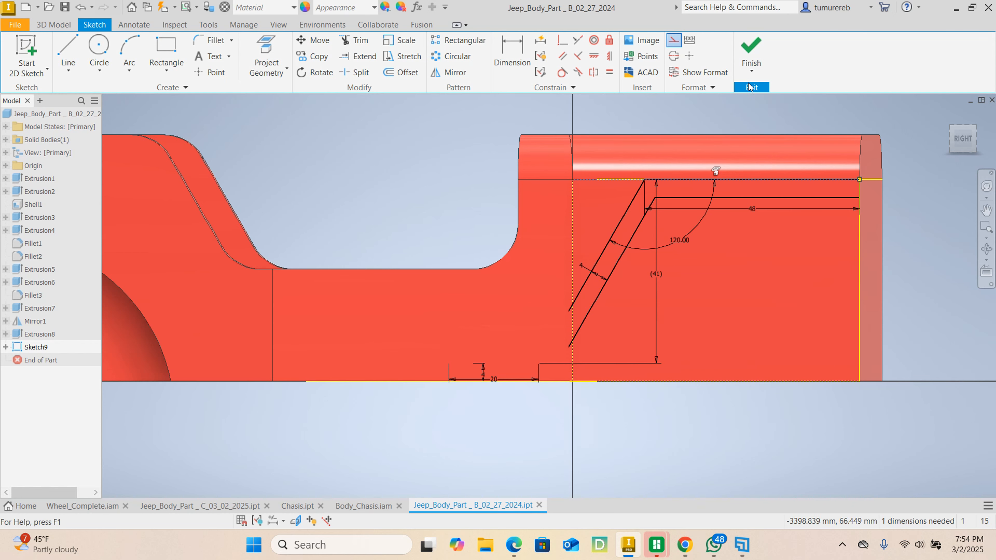
left_click(751, 49)
Extrude the closed fender profile 20 mm outward from the side face, joined to the body
scroll(676, 274, "down", 3)
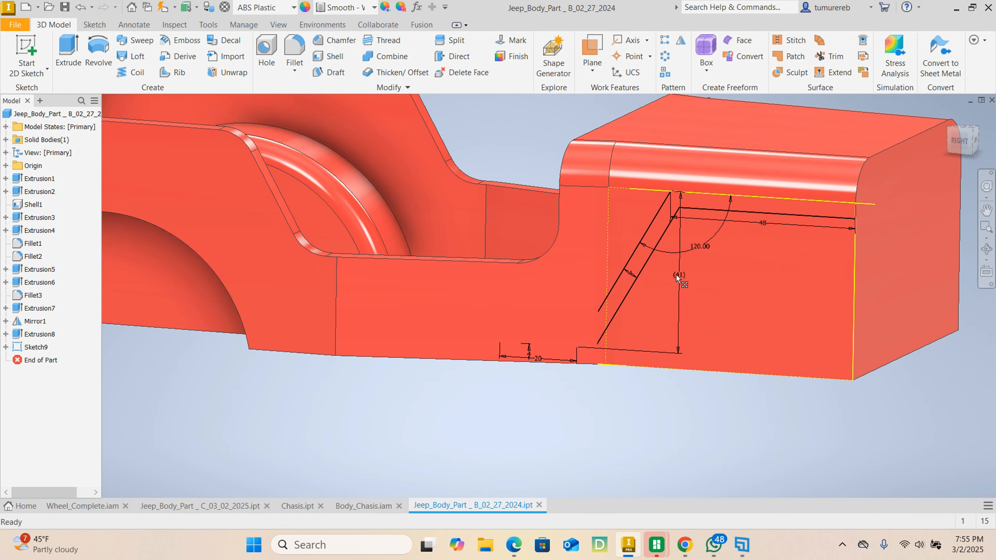
scroll(745, 205, "up", 4)
middle_click_drag(779, 229, 734, 293)
scroll(734, 294, "down", 3)
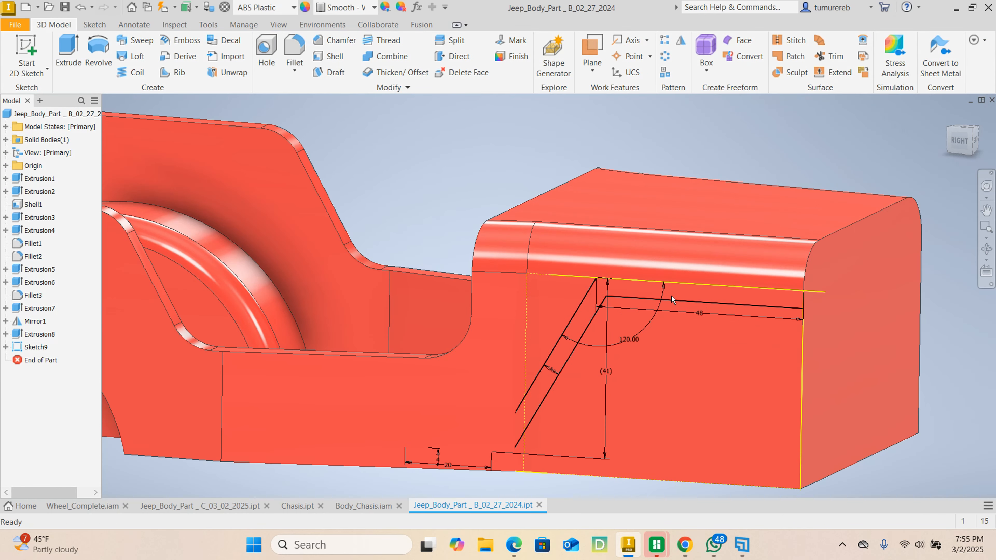
left_click(69, 52)
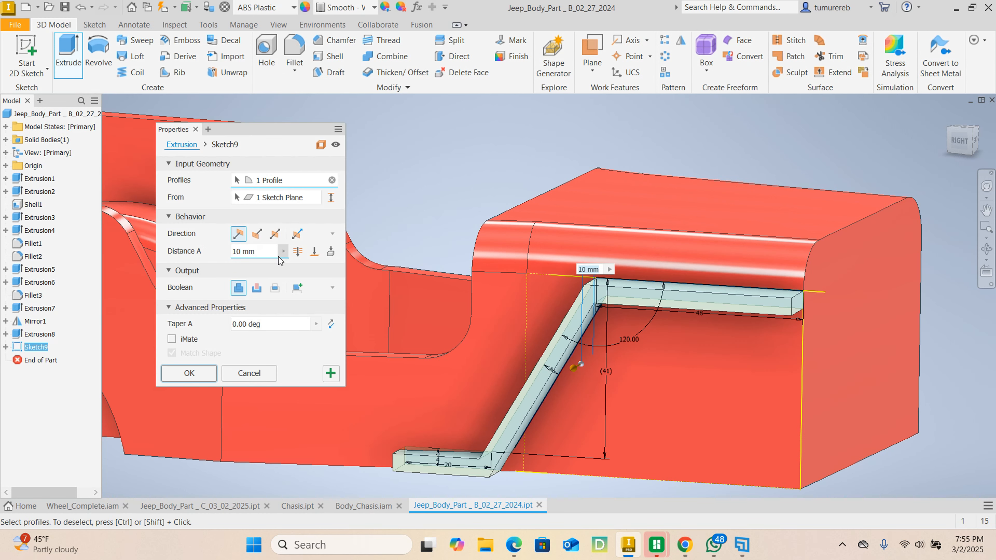
left_click_drag(268, 257, 137, 239)
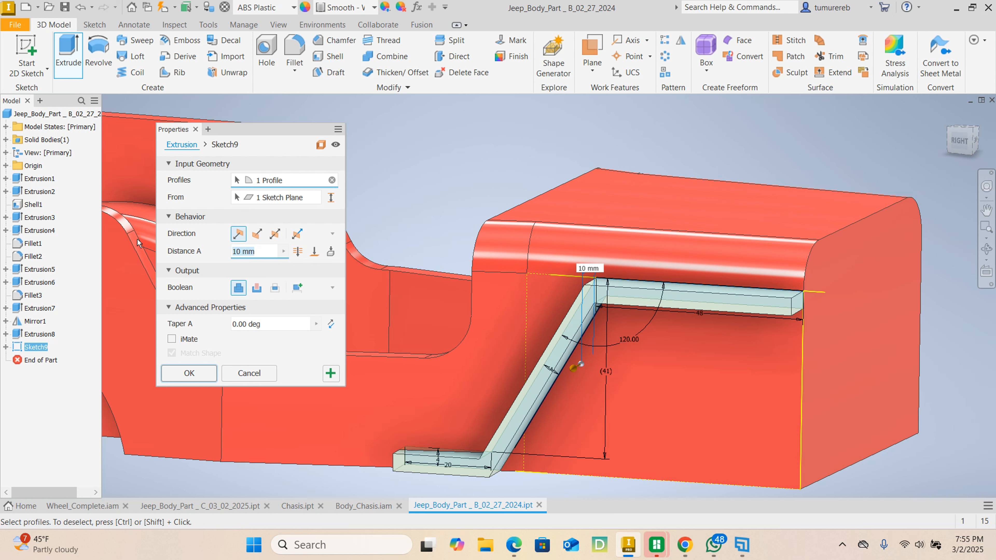
type("20")
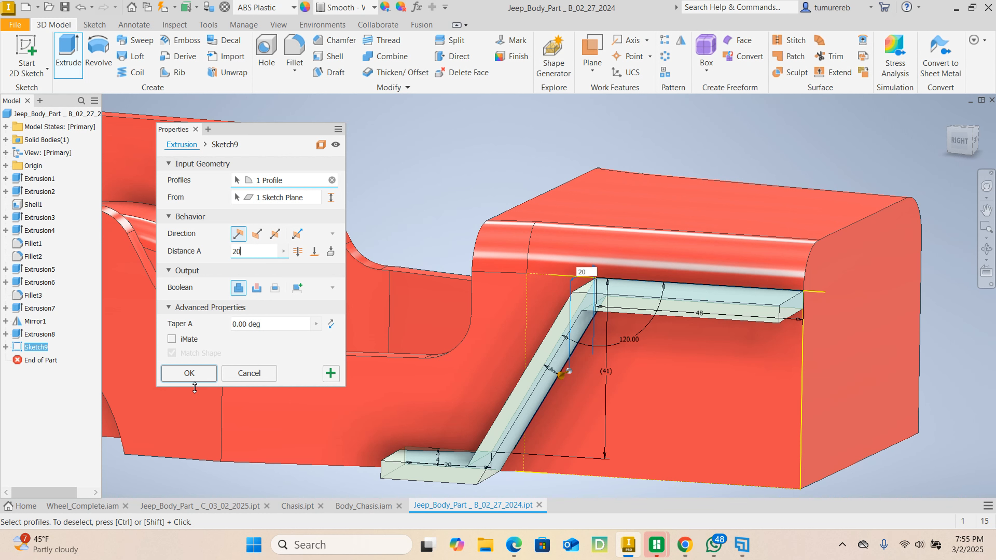
left_click(193, 373)
scroll(454, 371, "down", 5)
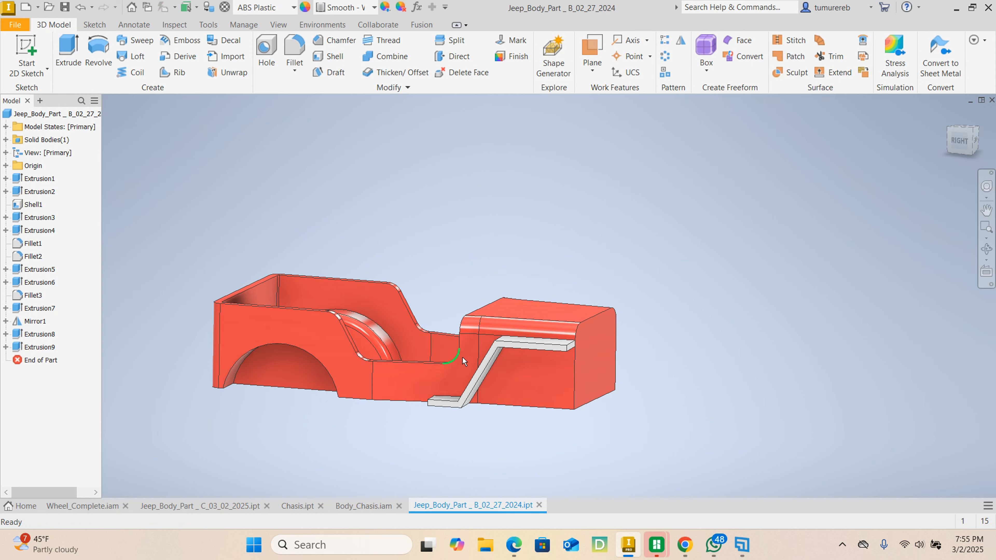
middle_click_drag(605, 362, 568, 392, "shift")
scroll(655, 383, "up", 5)
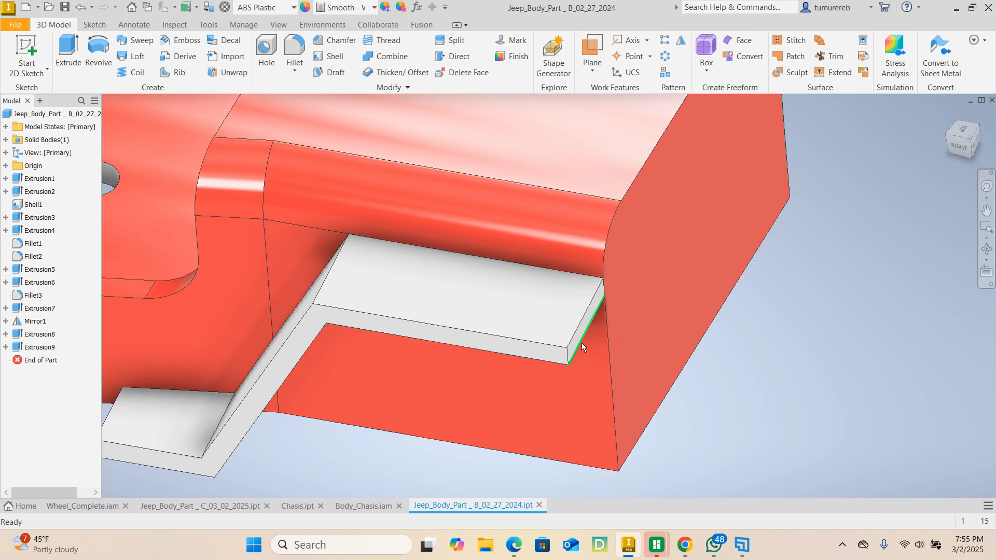
scroll(568, 358, "up", 3)
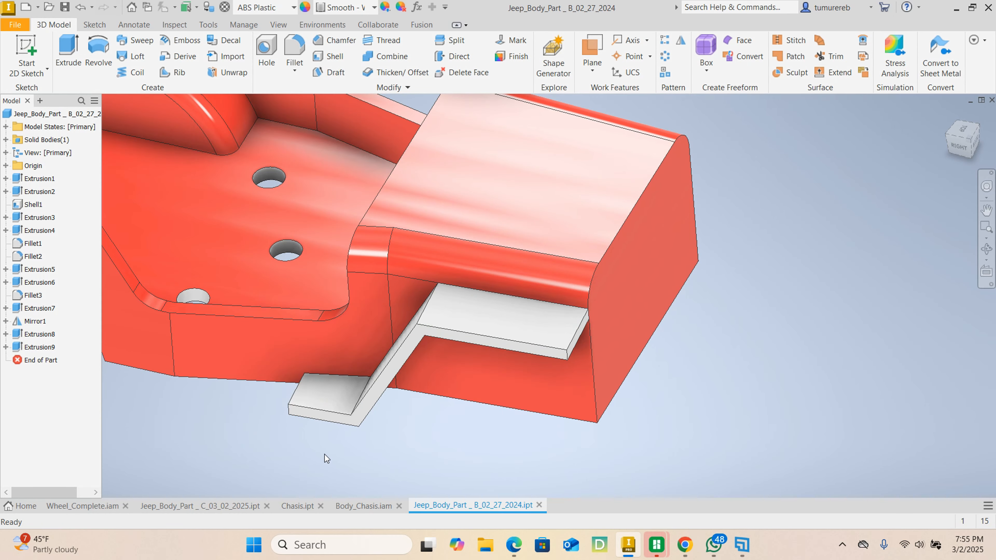
scroll(272, 406, "down", 3)
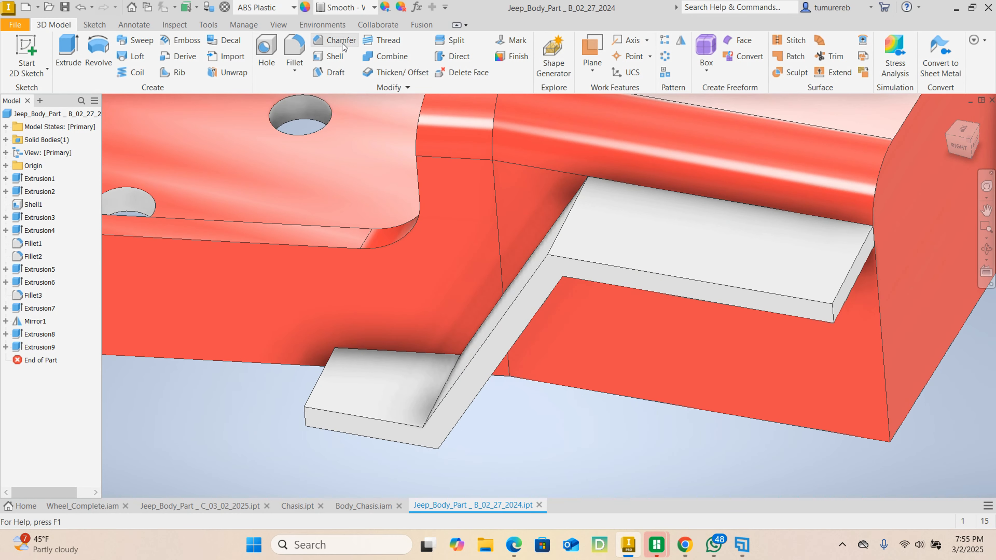
Fillet the front outer corner edge of the fender's upper plate with a constant 8 mm radius
scroll(345, 206, "up", 3)
scroll(346, 206, "down", 2)
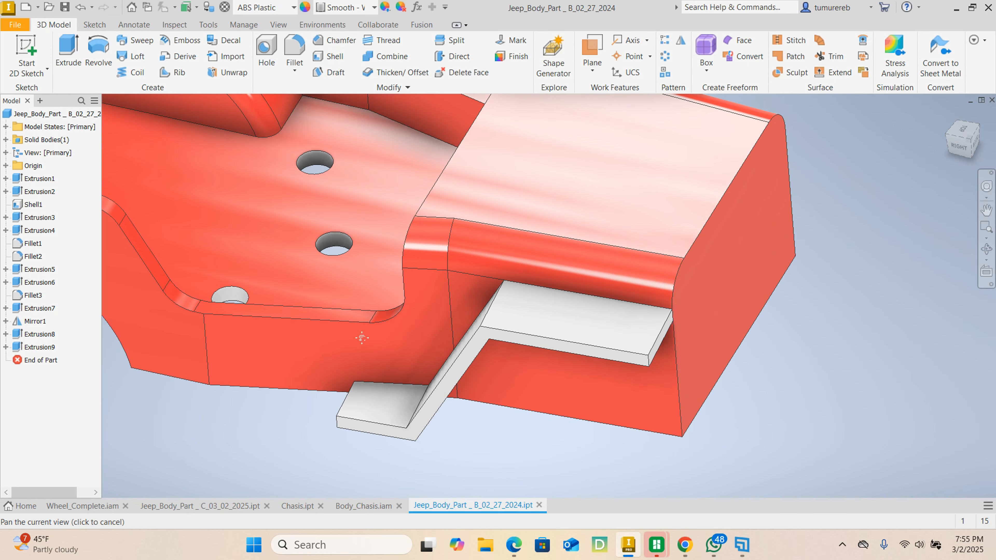
left_click(295, 53)
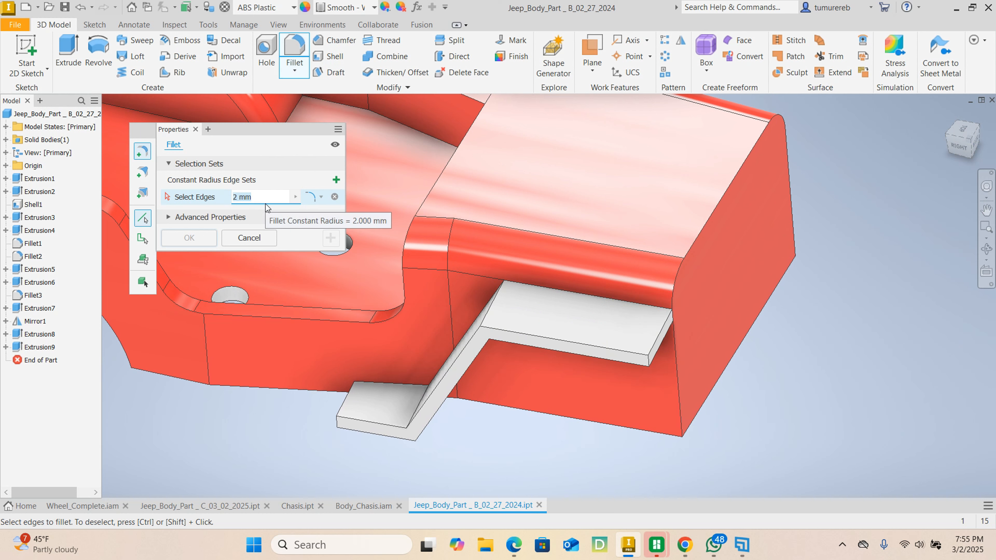
type("8")
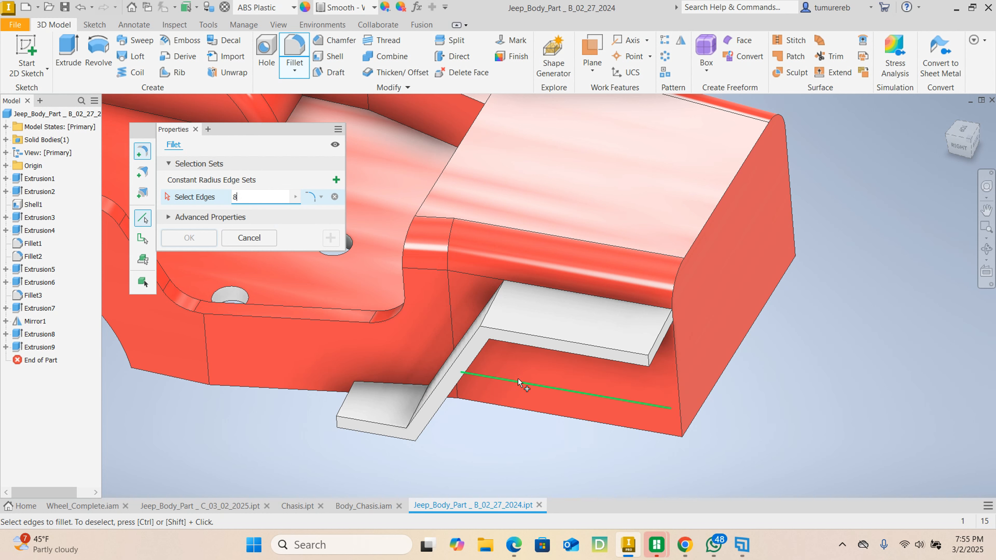
scroll(672, 351, "down", 4)
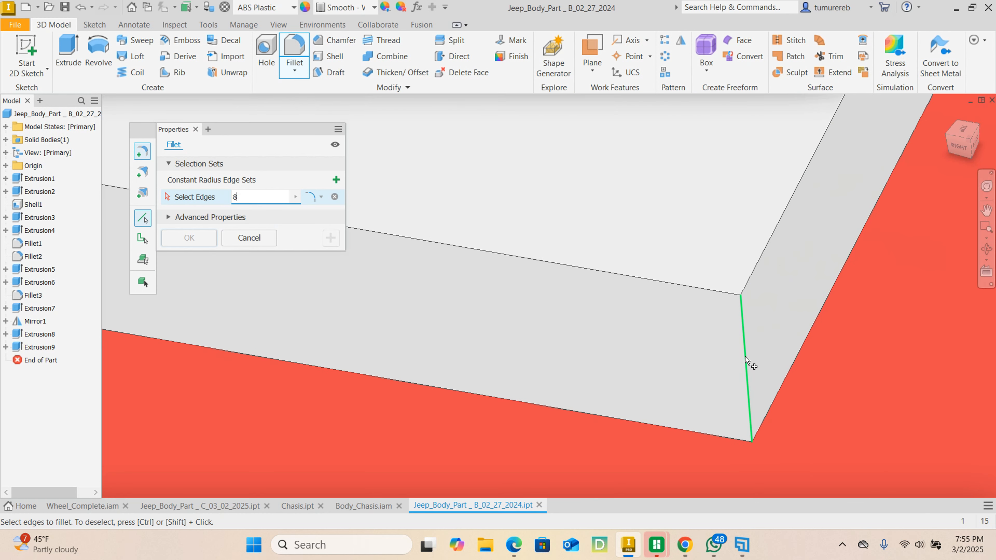
left_click(745, 360)
scroll(746, 361, "up", 5)
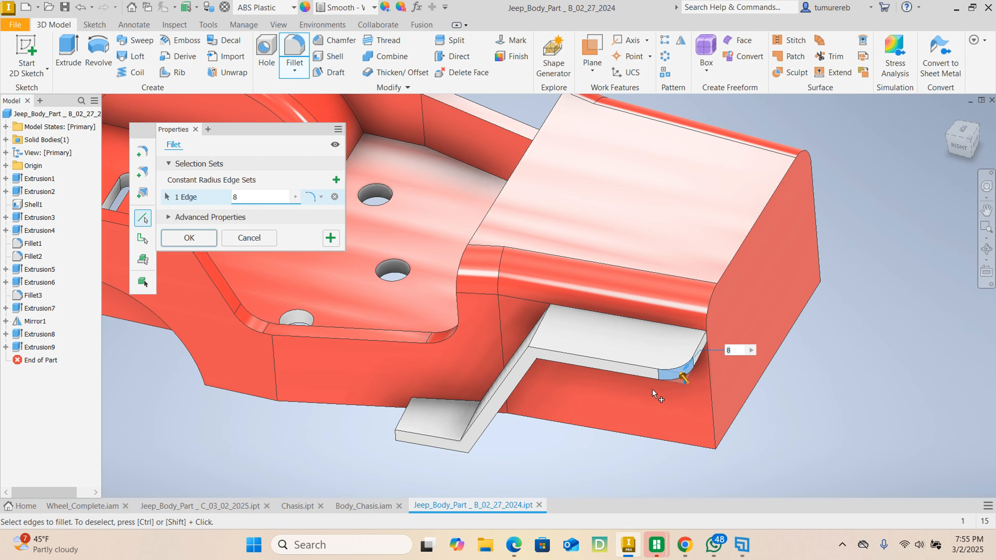
Add a second 3 mm edge set for the outer corner of the fender's lower rear step and apply the fillet
left_click(336, 180)
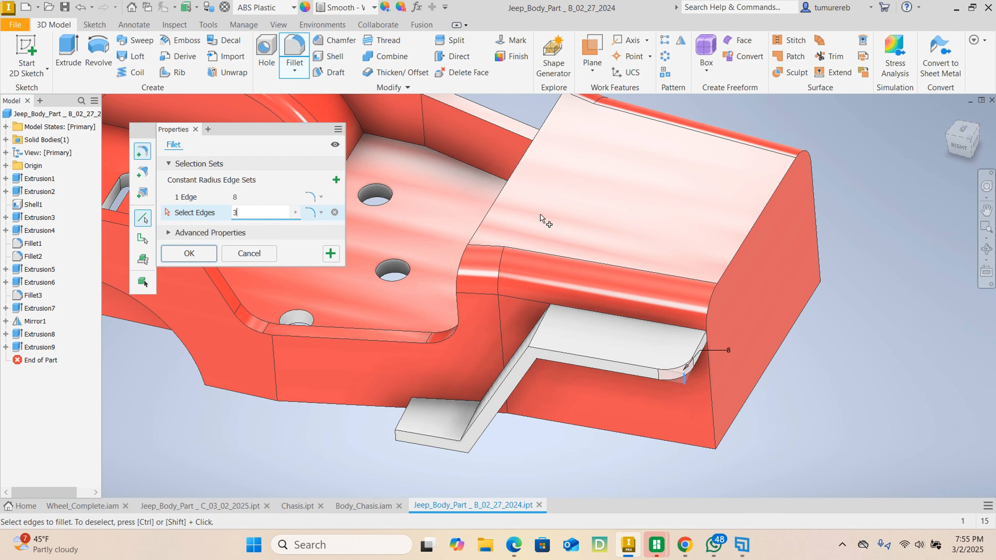
scroll(392, 439, "up", 5)
left_click(388, 453)
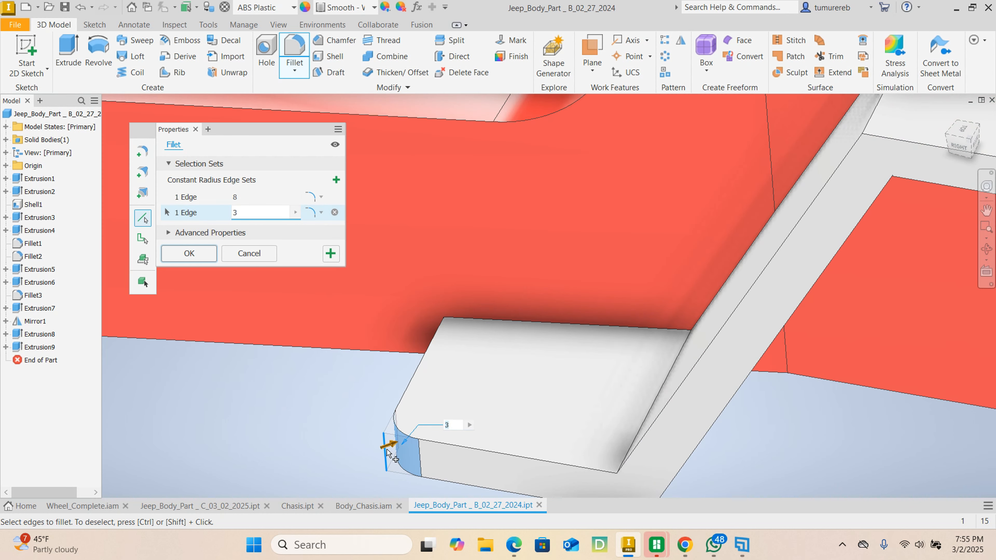
scroll(388, 454, "down", 5)
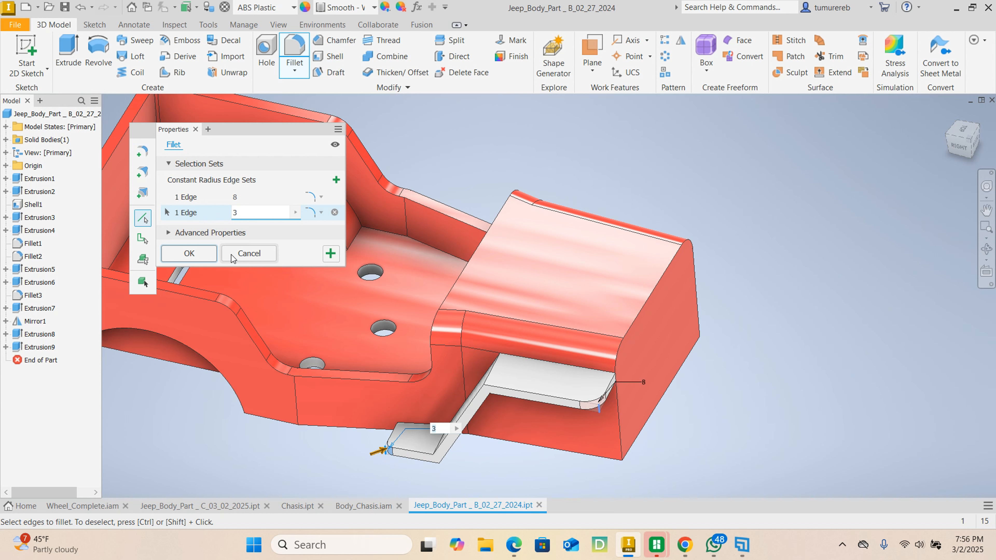
left_click(190, 253)
scroll(451, 315, "down", 5)
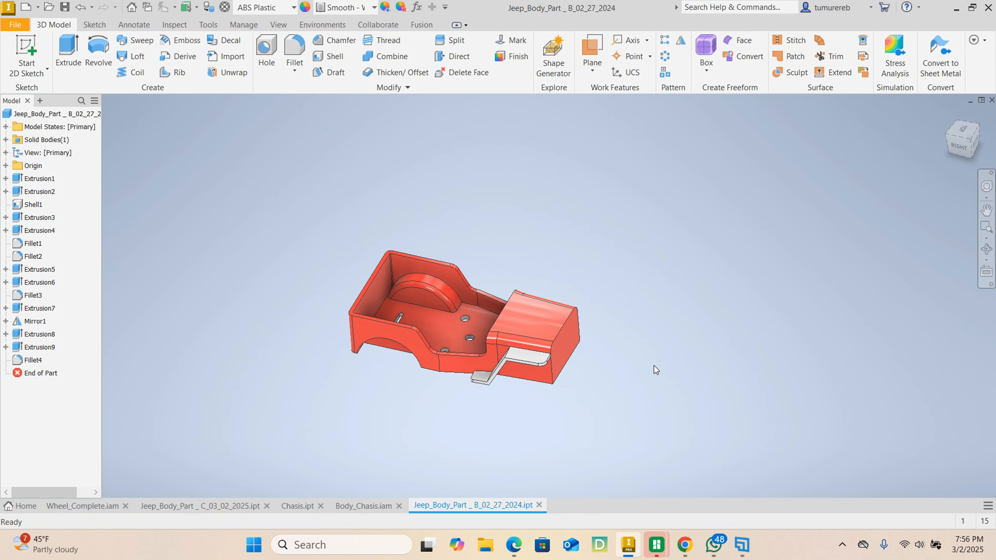
Examine the rounded fender and its attachment to the body from the side, from below and from above
middle_click_drag(648, 386, 755, 422, "shift")
scroll(534, 370, "up", 5)
scroll(757, 423, "down", 3)
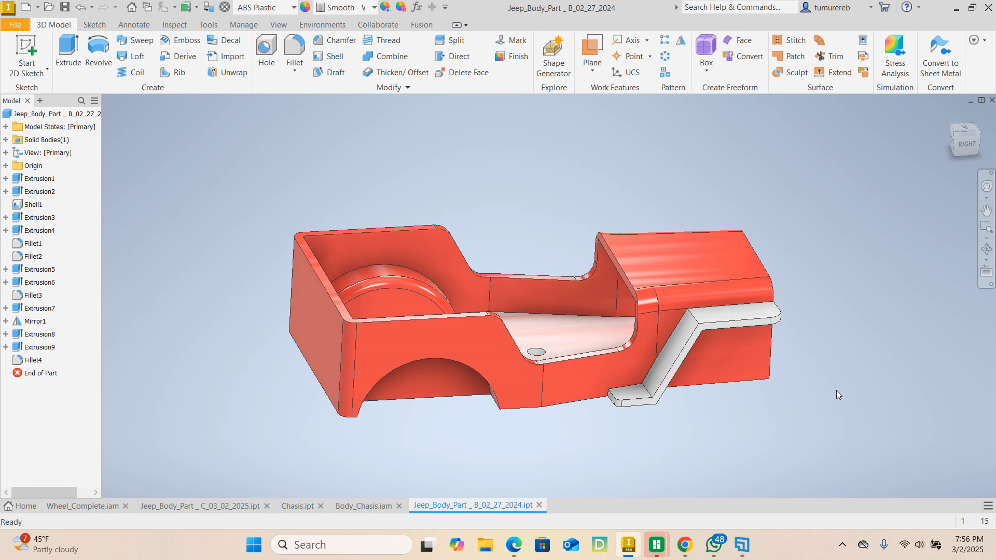
middle_click_drag(837, 391, 503, 354, "shift")
scroll(492, 391, "up", 3)
middle_click_drag(738, 396, 733, 322, "shift")
scroll(545, 330, "down", 3)
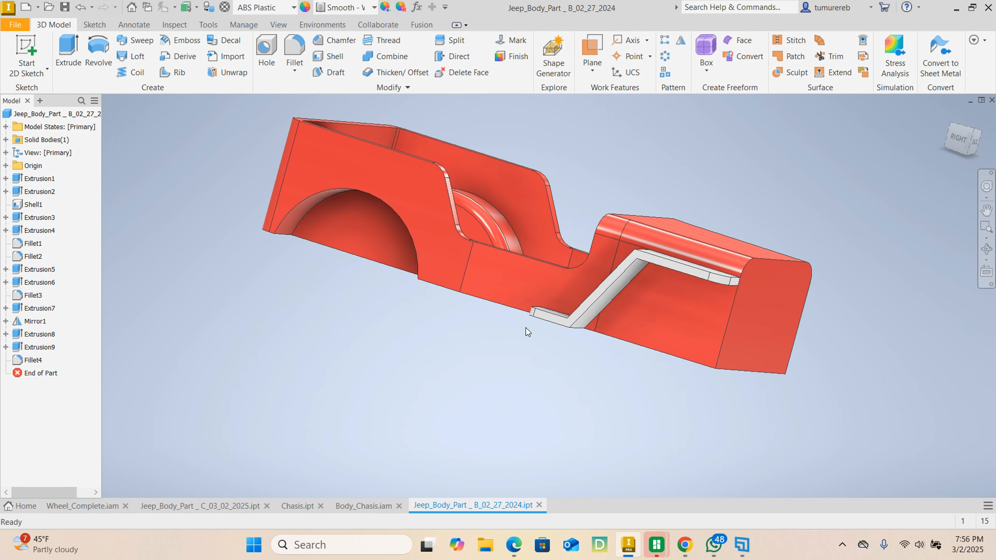
middle_click_drag(526, 328, 707, 339, "shift")
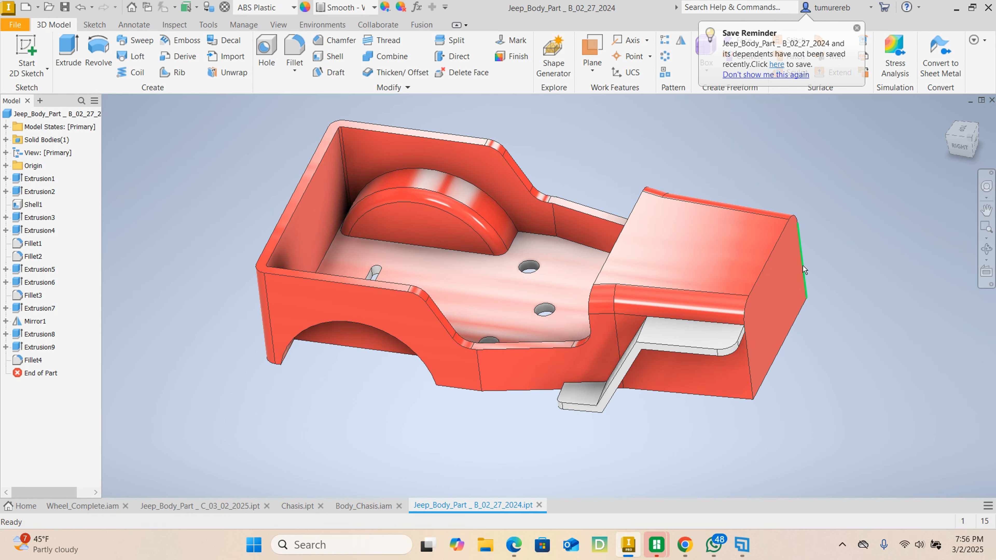
middle_click_drag(780, 284, 777, 310, "shift")
middle_click_drag(849, 250, 820, 257)
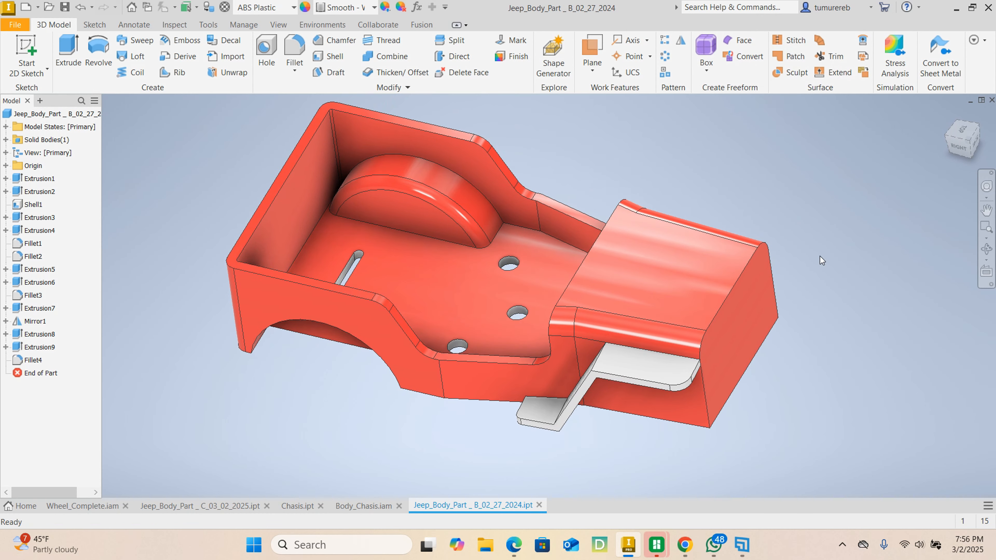
Mirror the fender extrusion and its corner fillet across the YZ plane to the opposite side of the body
left_click(684, 45)
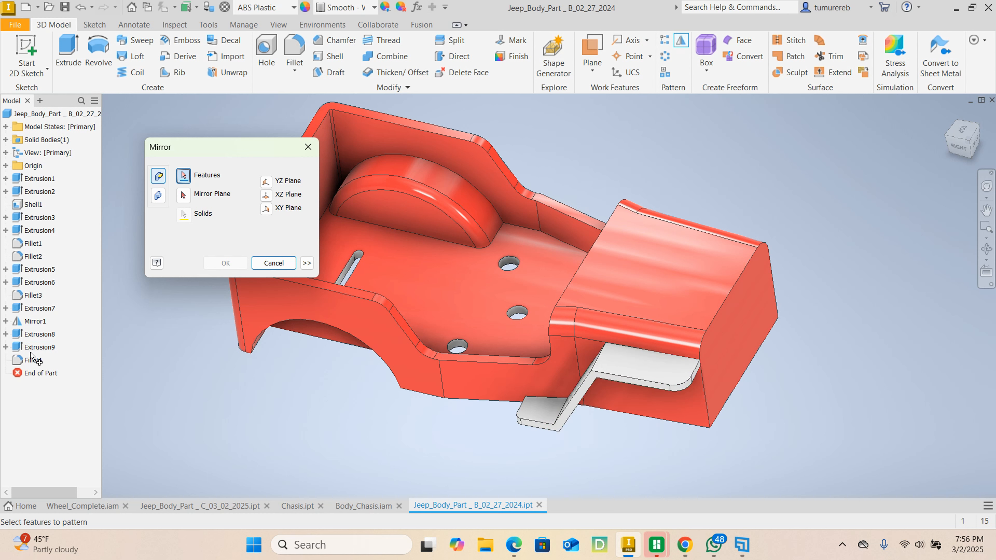
left_click(35, 360)
left_click(35, 361)
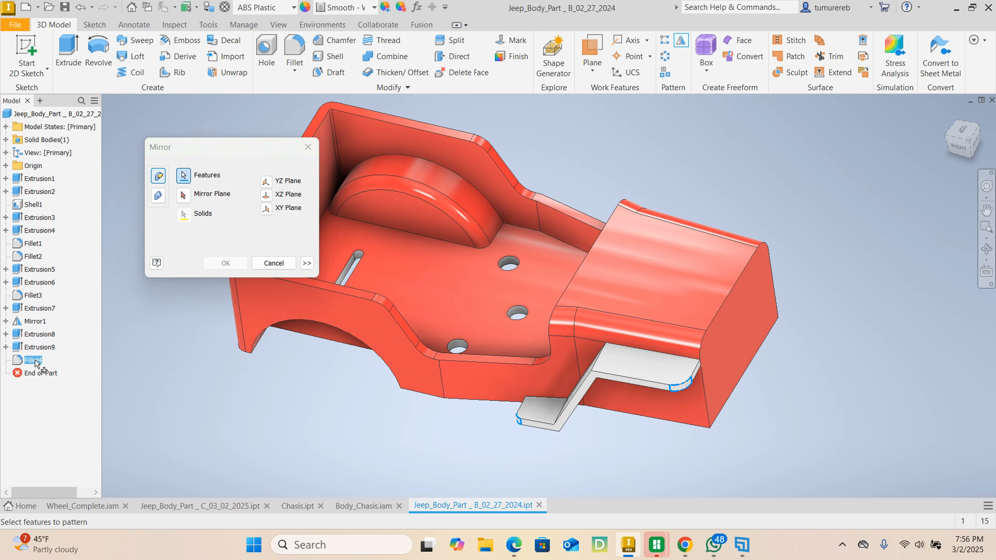
left_click(42, 349)
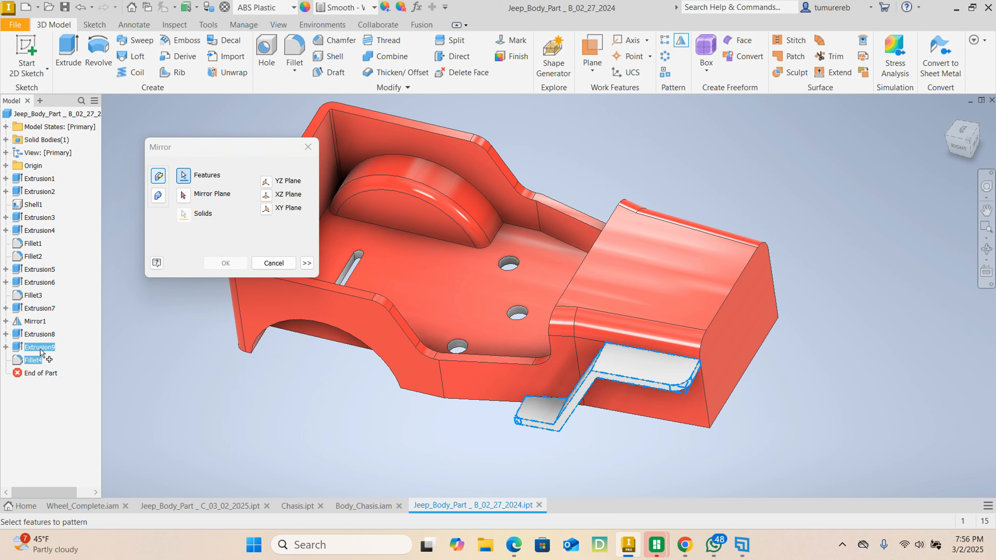
left_click(183, 196)
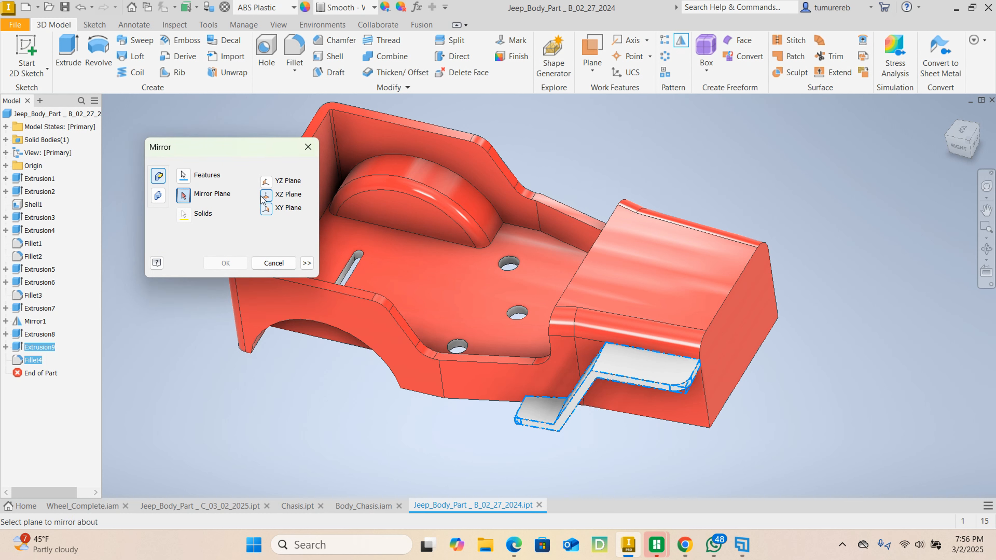
left_click(266, 181)
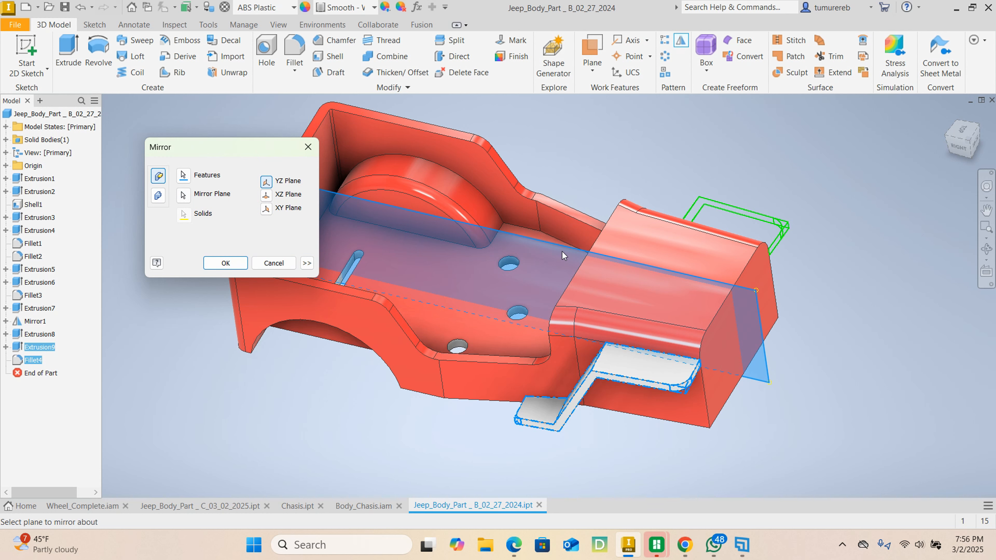
scroll(576, 288, "down", 3)
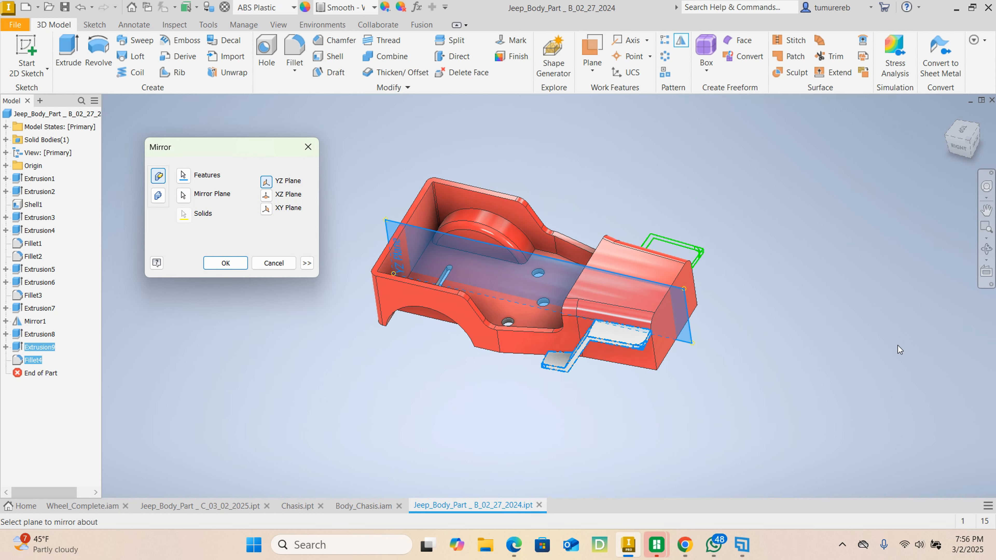
middle_click_drag(898, 346, 765, 359, "shift")
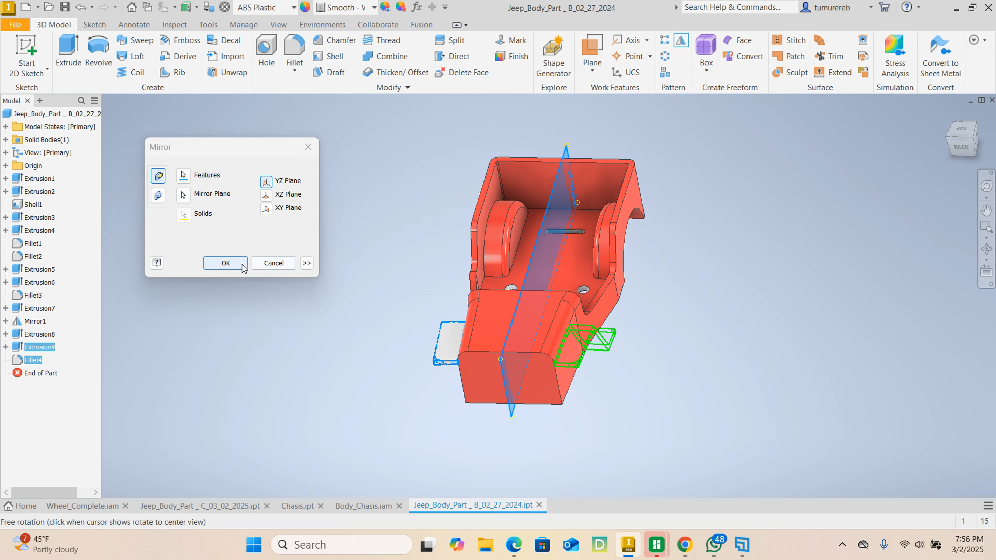
left_click(226, 263)
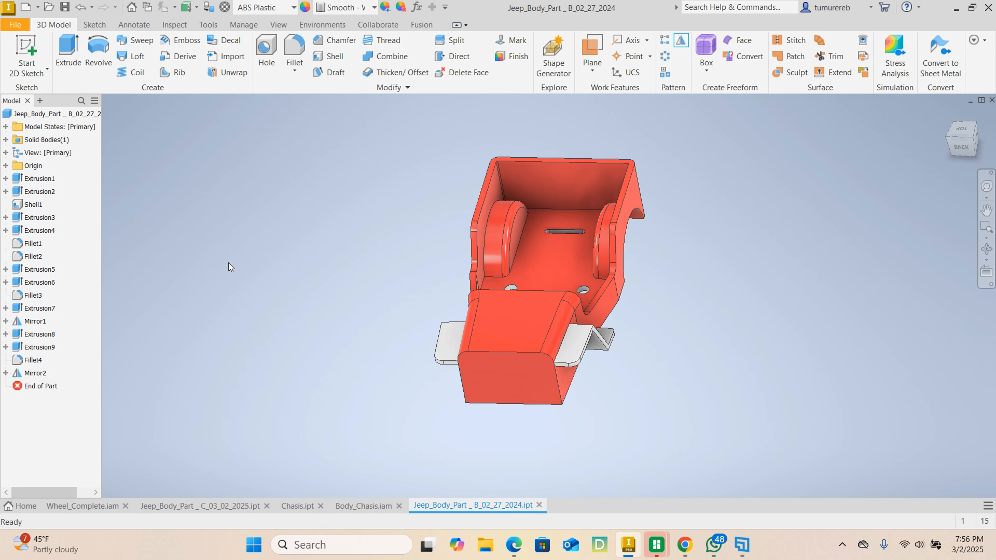
Compare the body's front face with the grille slots and headlight recesses in the reference part Jeep_Body_Part _ C_03_02_2025.ipt
middle_click_drag(370, 428, 616, 363, "shift")
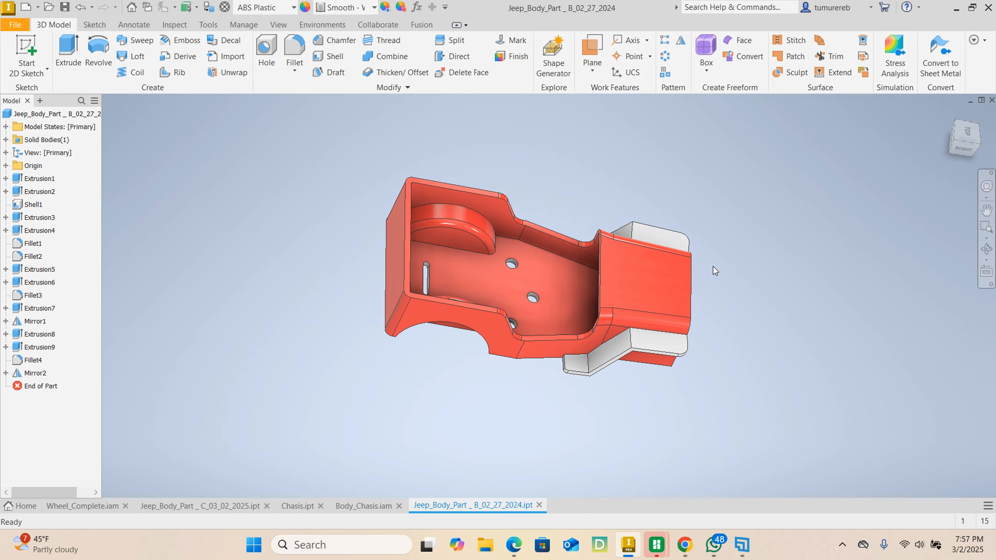
mouse_move(713, 270)
middle_mouse_down("shift")
mouse_move(647, 311)
mouse_move(604, 233)
middle_mouse_up("shift")
middle_click_drag(570, 412, 534, 330, "shift")
left_click(523, 330)
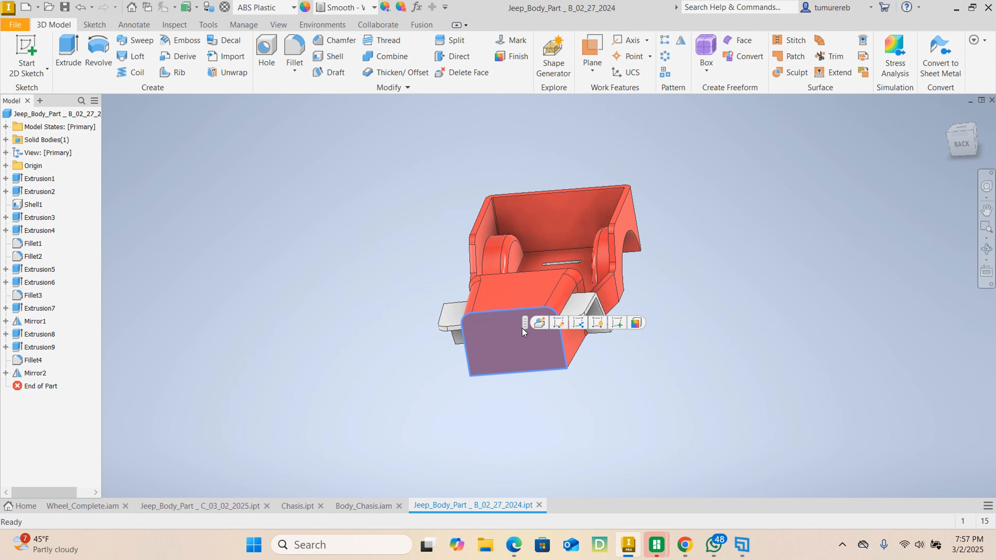
left_click(759, 348)
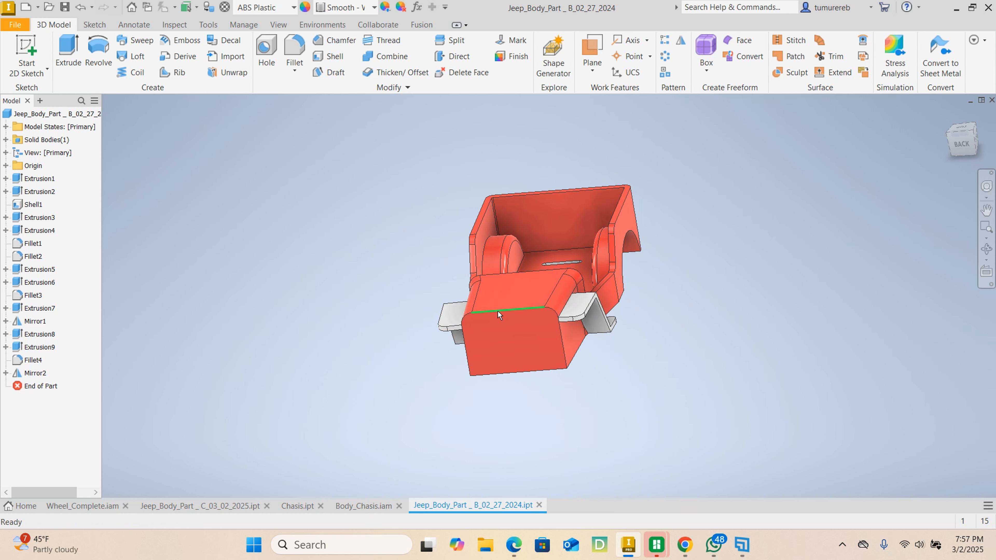
scroll(525, 349, "up", 3)
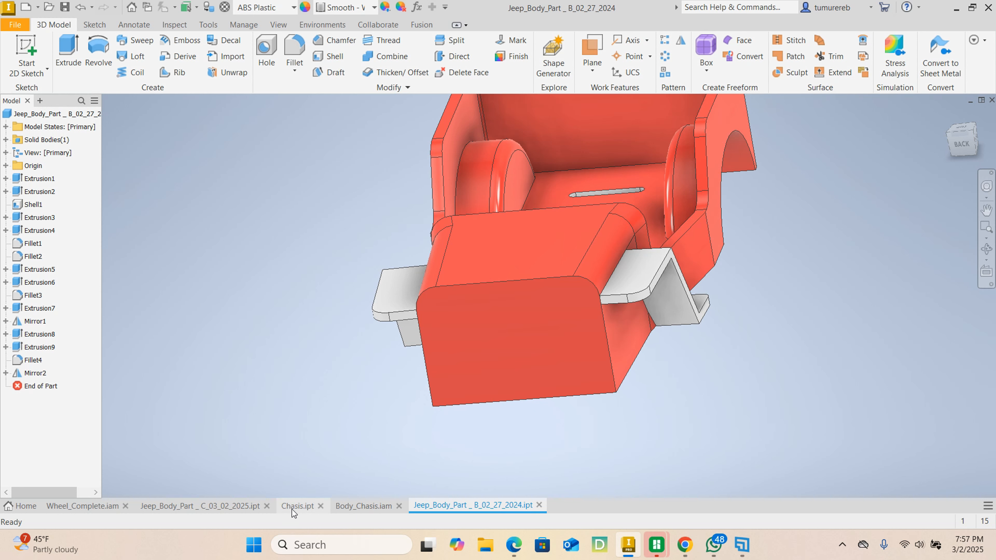
left_click(241, 502)
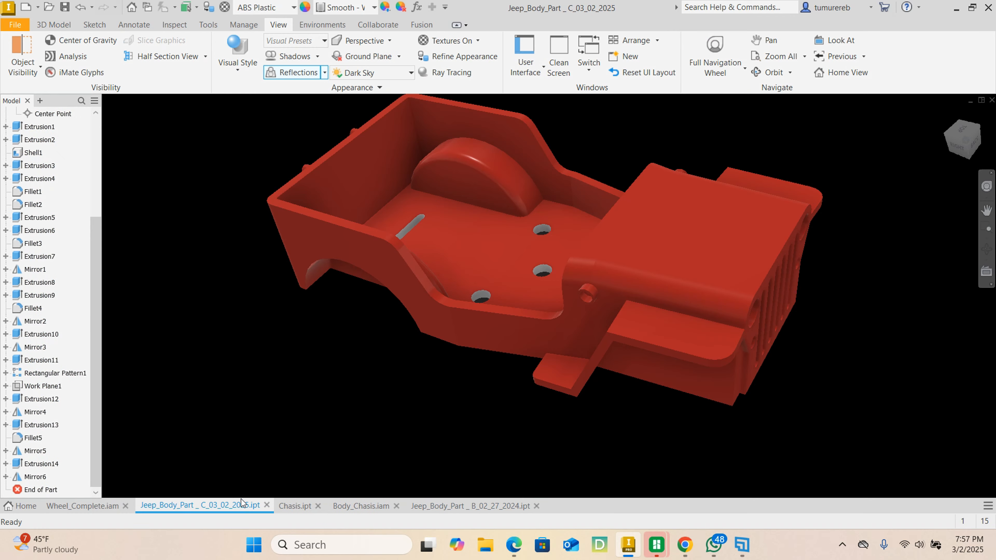
middle_click_drag(689, 375, 498, 359, "shift")
scroll(498, 359, "down", 4)
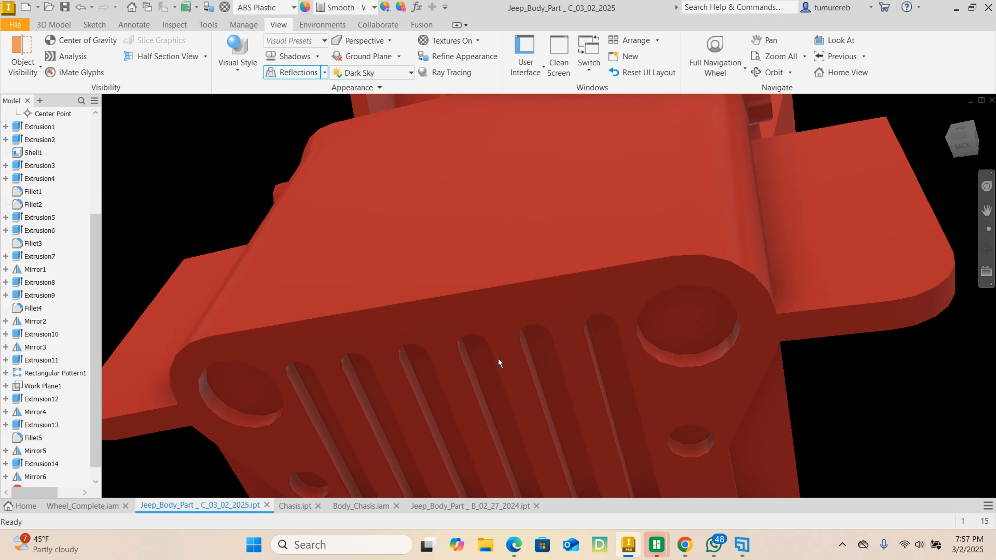
scroll(498, 363, "up", 4)
middle_click_drag(500, 405, 533, 400, "shift")
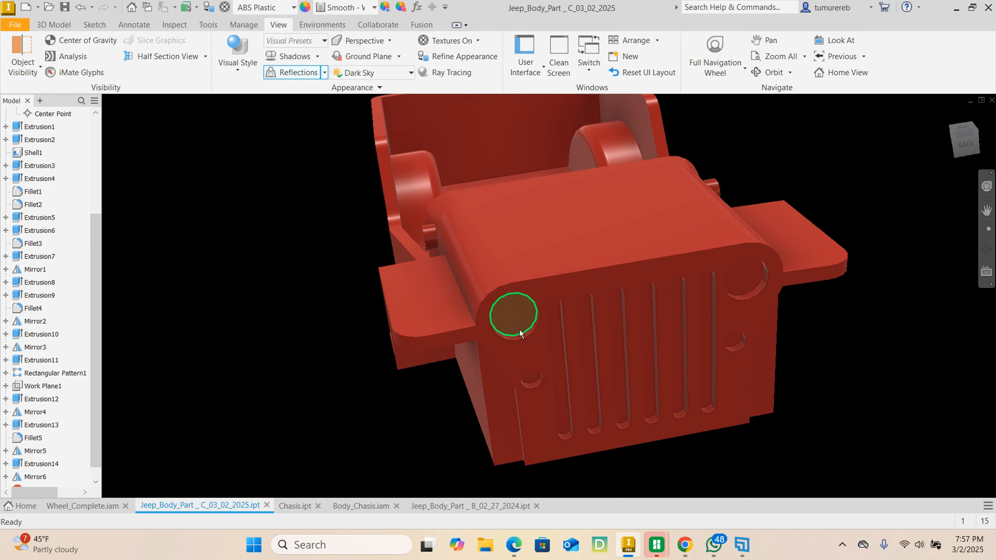
mouse_move(436, 407)
middle_mouse_down("shift")
mouse_move(624, 396)
mouse_move(554, 383)
mouse_move(601, 406)
mouse_move(598, 434)
middle_mouse_up("shift")
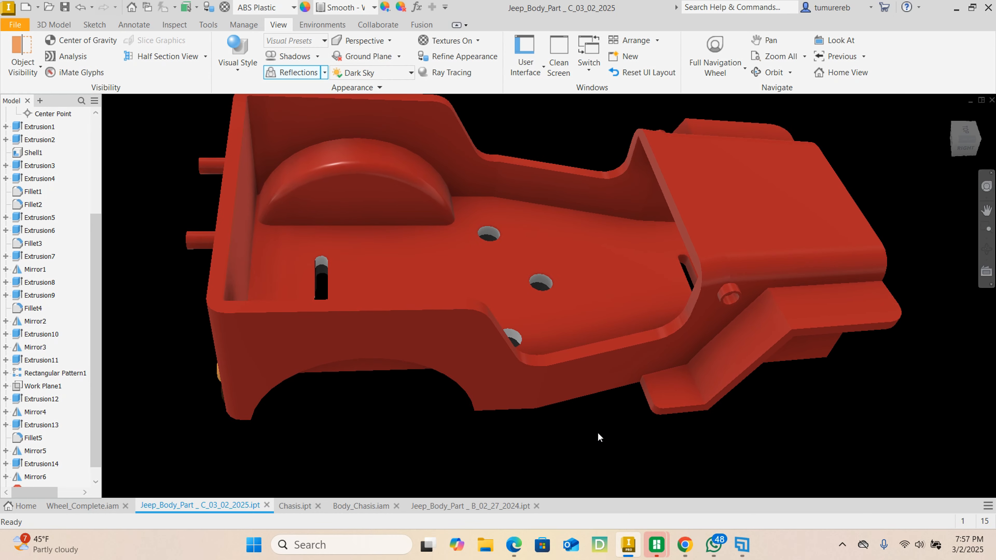
Return to Jeep_Body_Part _ B_02_27_2024.ipt, start a sketch on the body's front face and project the face's outline
left_click(483, 505)
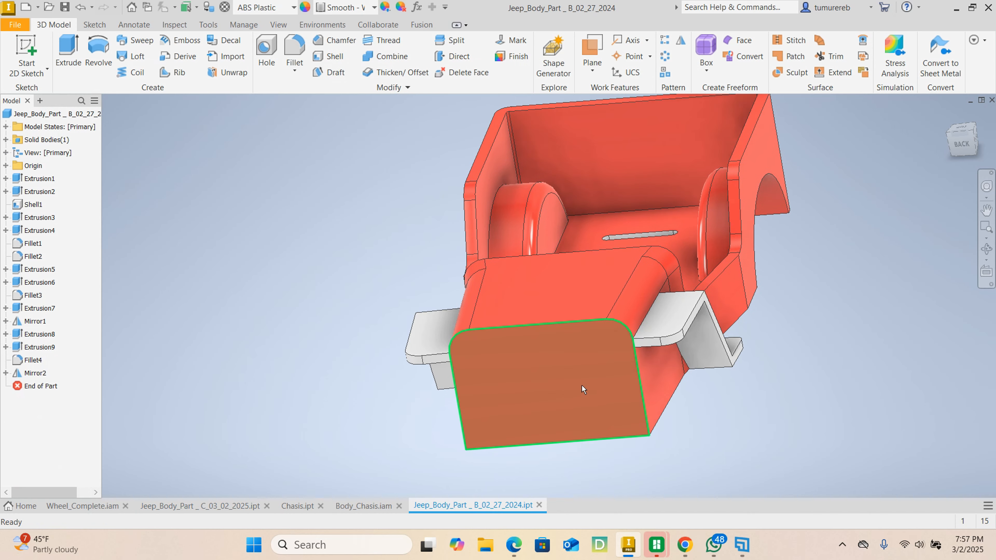
left_click(582, 386)
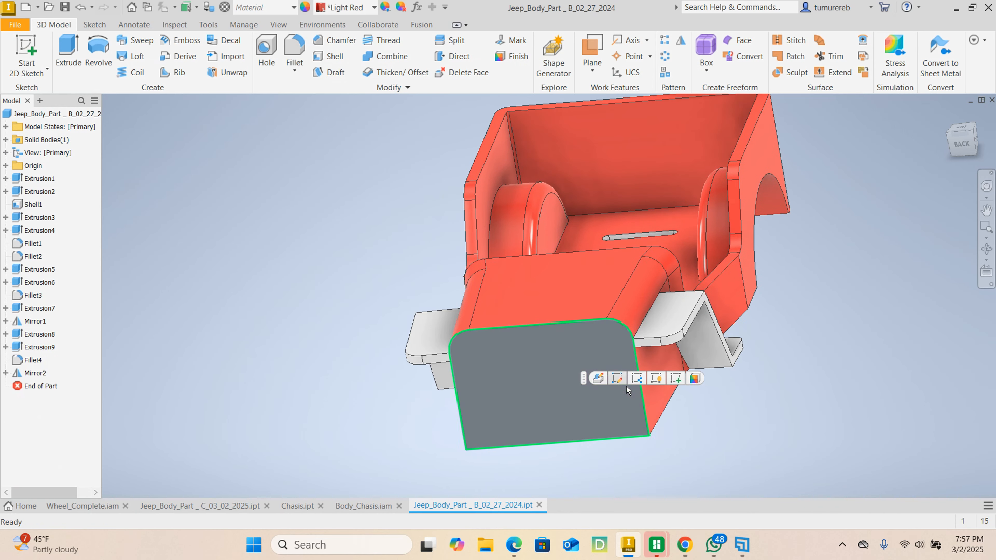
left_click(681, 381)
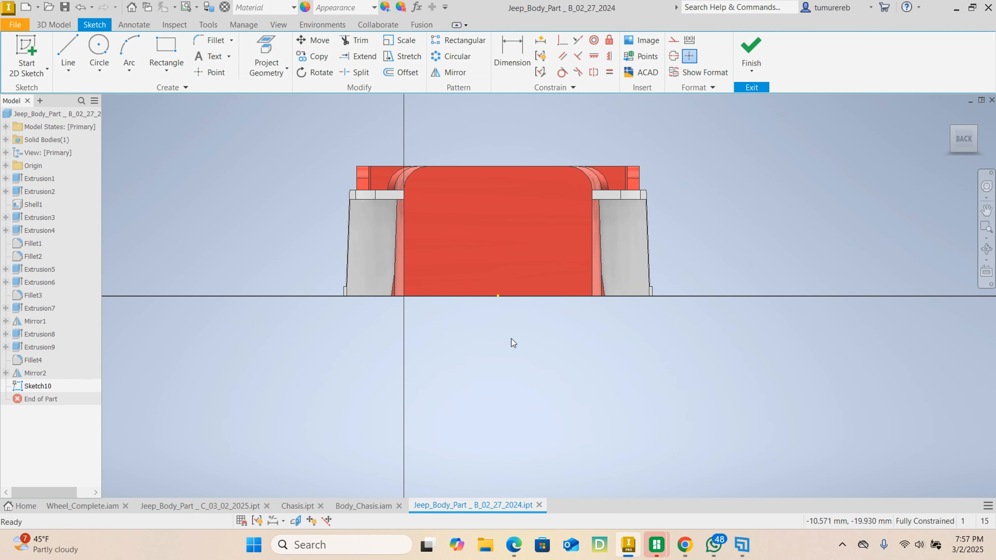
scroll(464, 297, "up", 3)
scroll(465, 297, "down", 1)
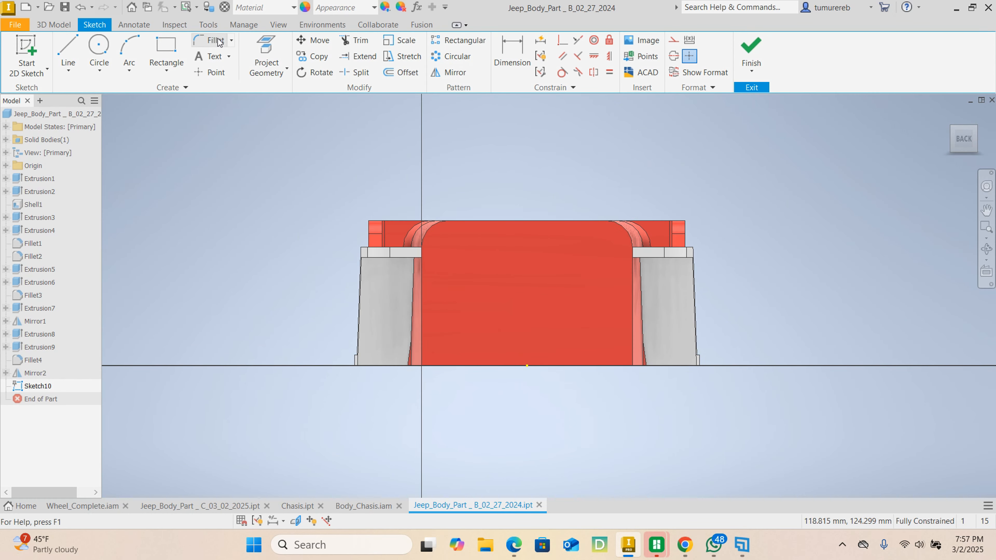
left_click(266, 55)
left_click(486, 271)
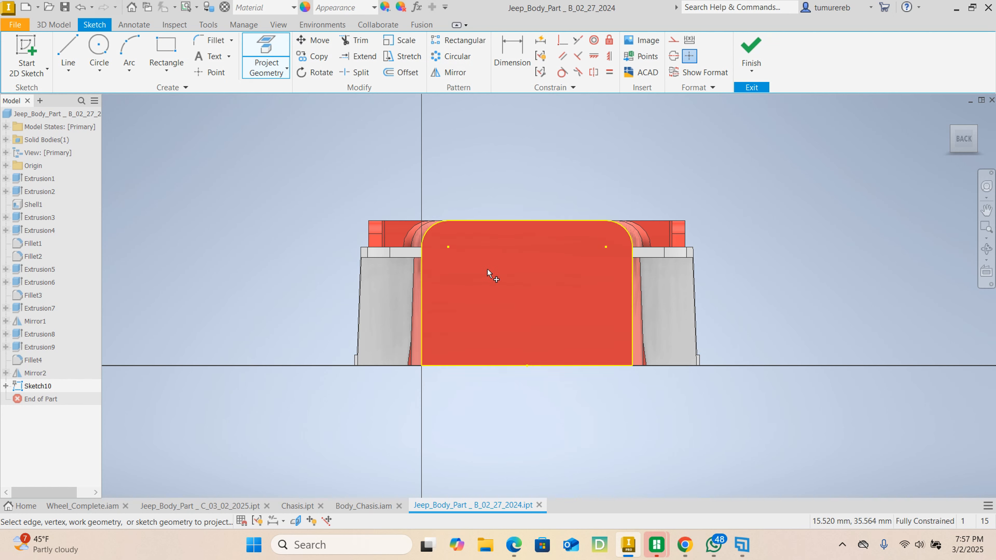
right_click(807, 201)
left_click(842, 202)
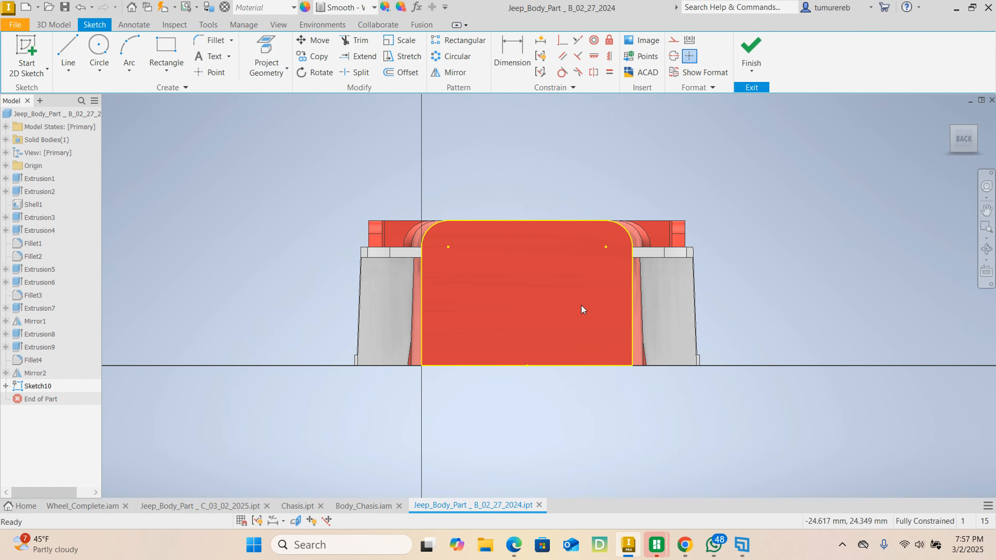
Convert the projected bottom edge of the front-face outline to a construction line
scroll(453, 388, "up", 3)
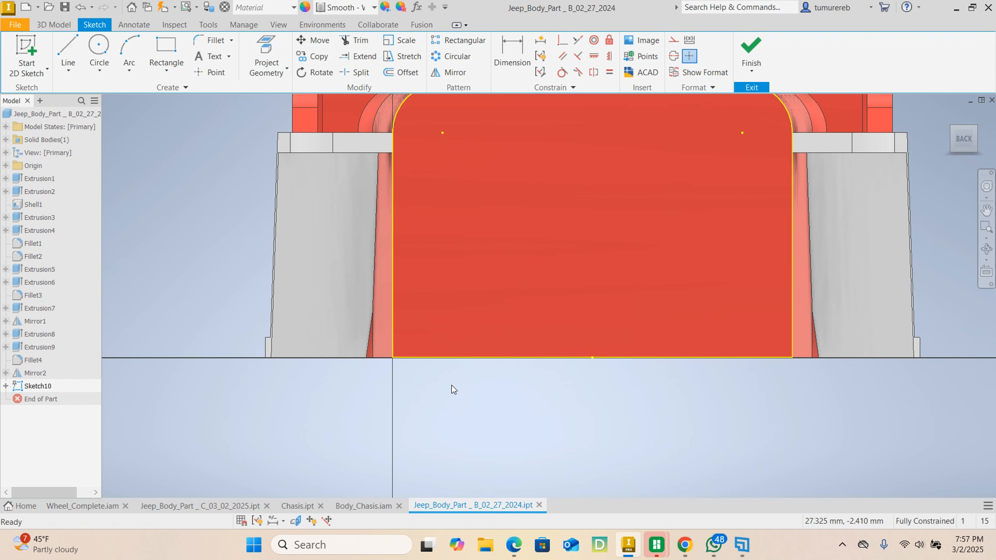
right_click(477, 356)
left_click(538, 357)
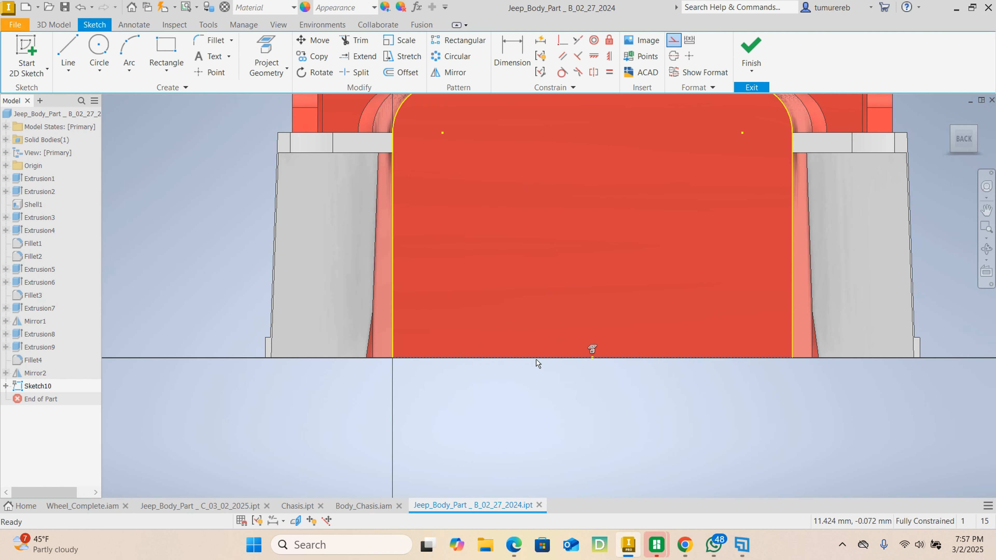
scroll(550, 417, "down", 3)
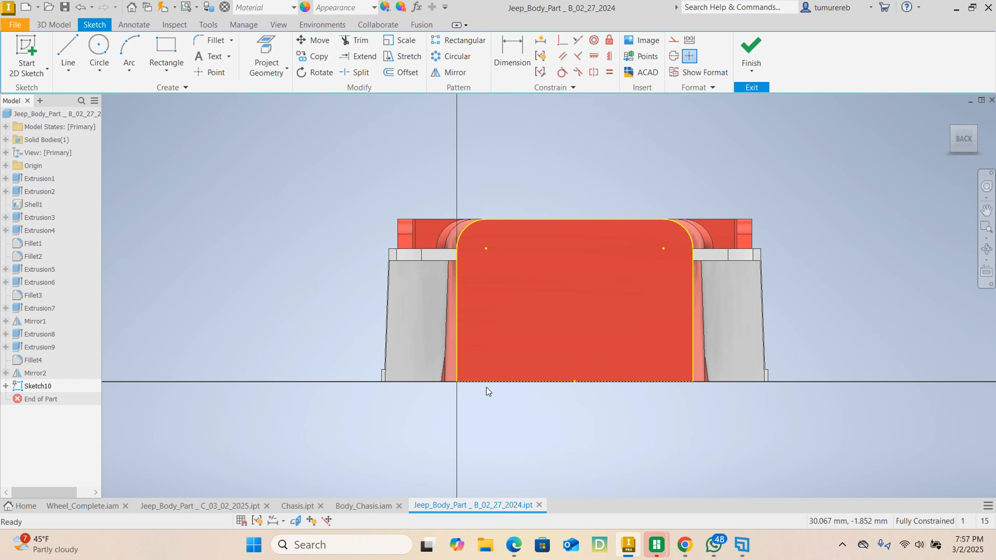
Draw a 12 mm horizontal line outward along the face's bottom edge, followed by a 41 mm vertical line up from its outer end
scroll(487, 388, "up", 3)
left_click(68, 51)
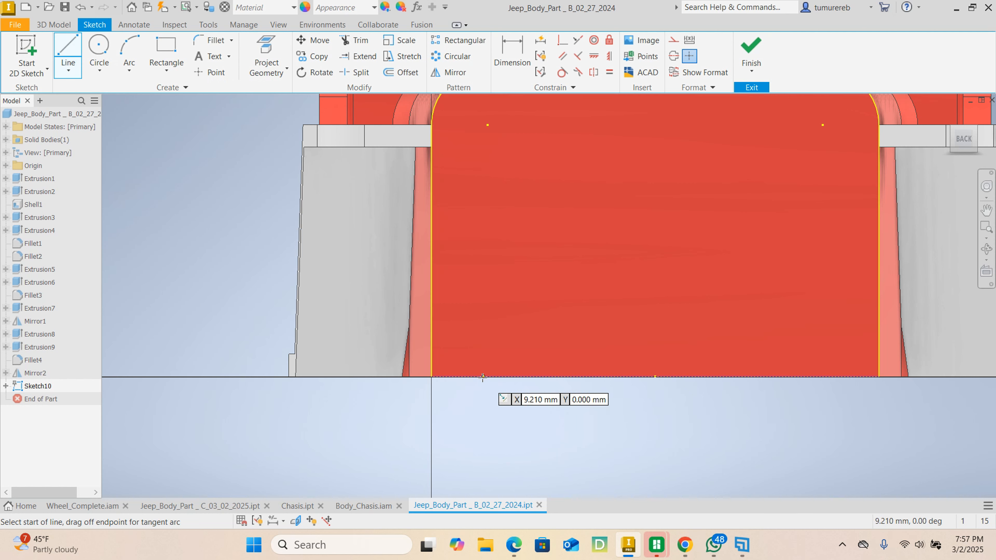
left_click(467, 377)
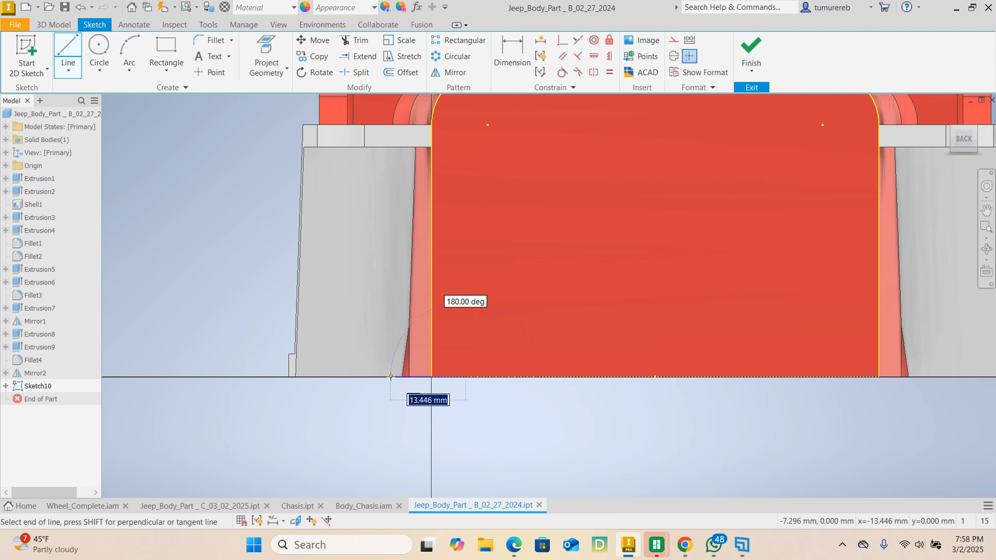
type("12")
key("Return")
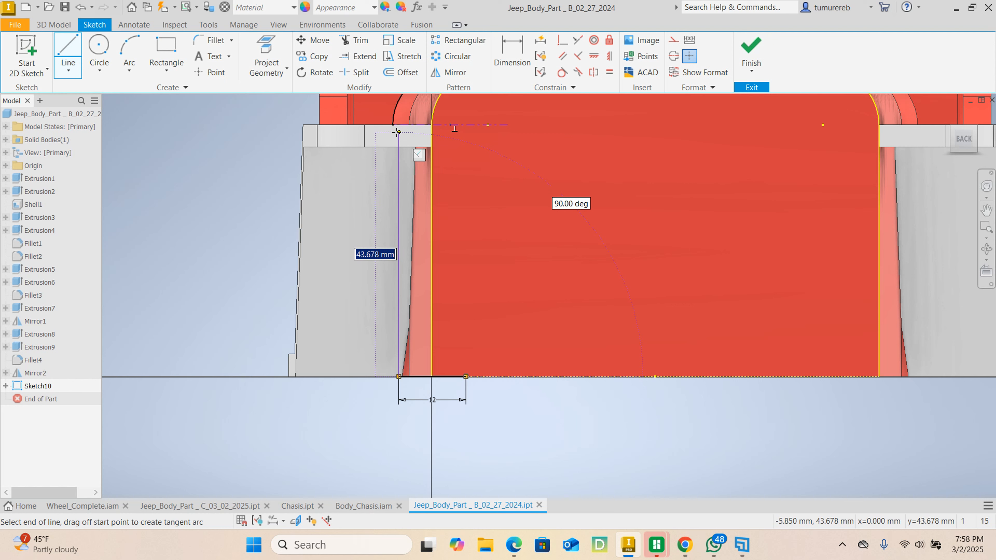
type("41")
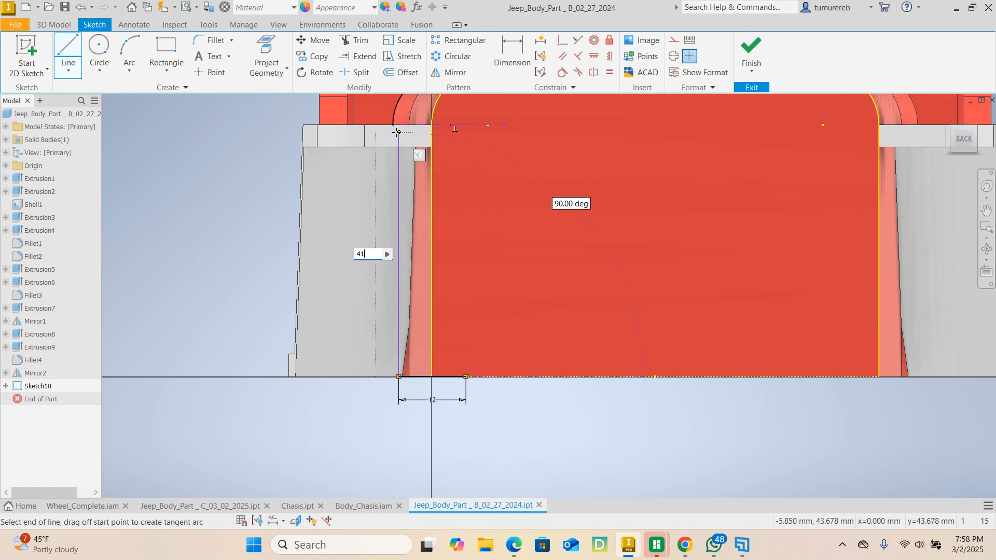
key("Return")
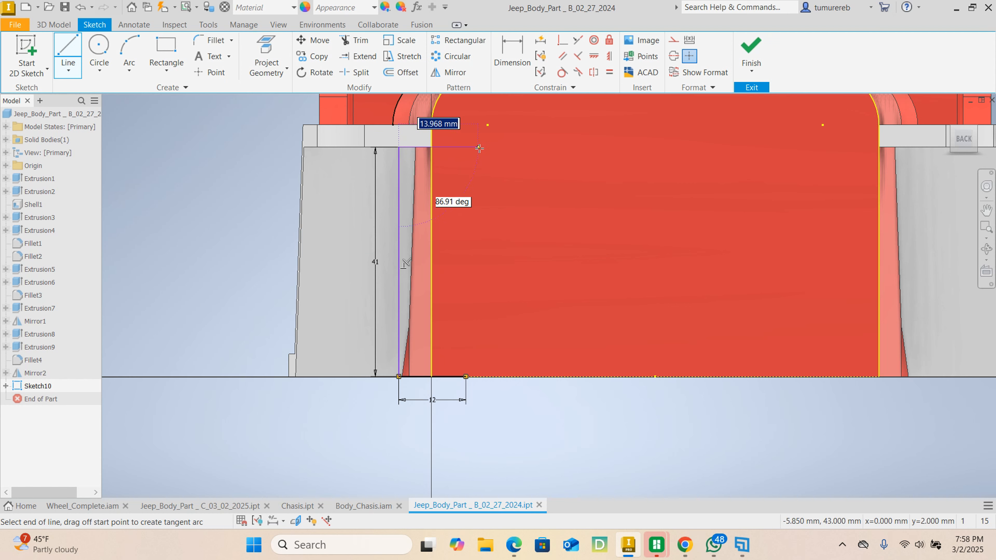
Continue the profile with a 4 mm horizontal line from the top of the 41 mm line toward the body
scroll(434, 144, "up", 2)
scroll(434, 144, "up", 2)
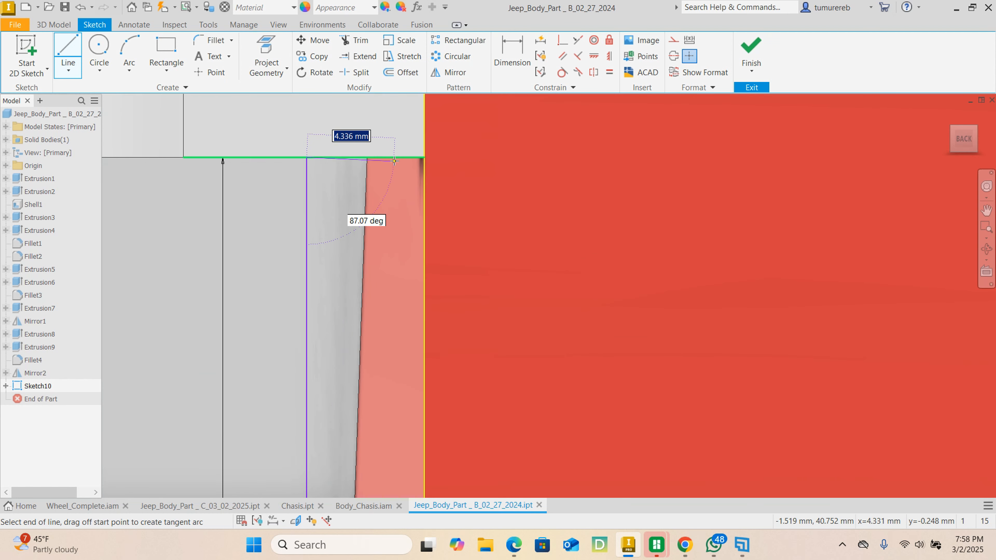
type("4")
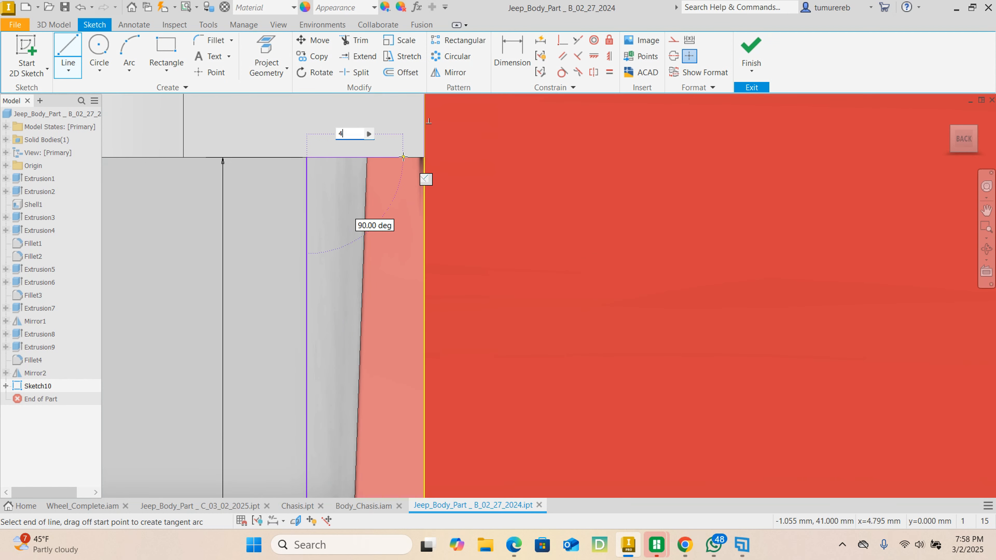
key("Return")
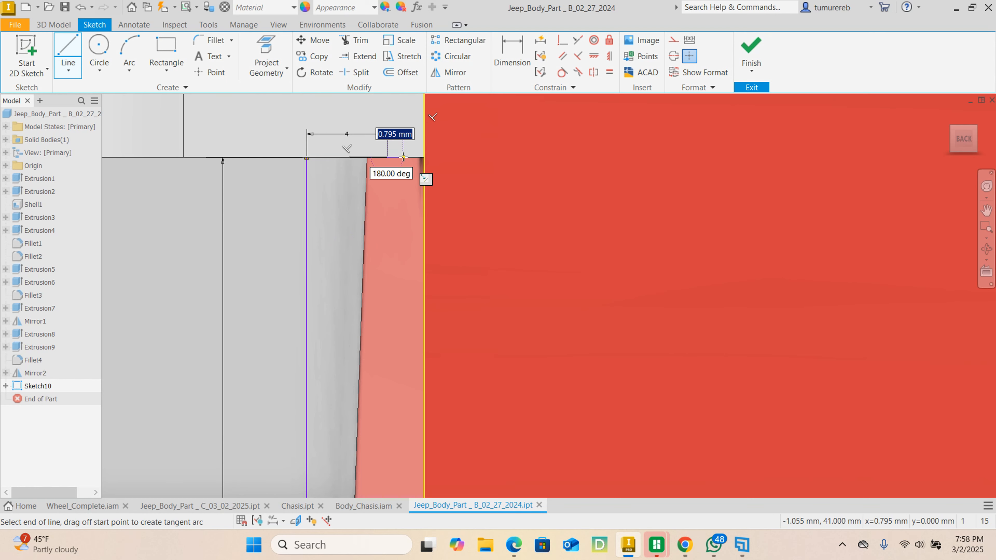
Close the profile with an inward-slanting line and a vertical line about 20.5 mm long down to the starting point
scroll(460, 300, "down", 3)
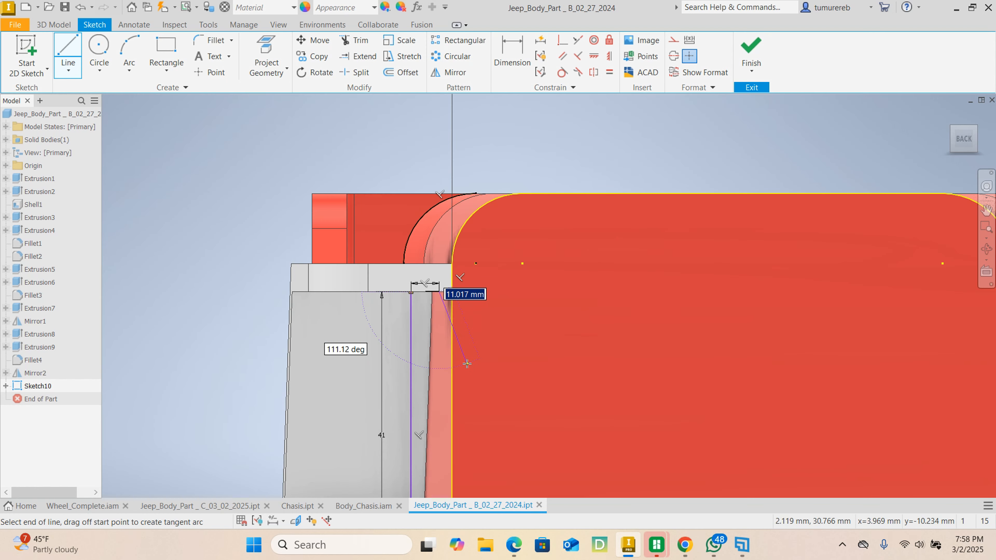
scroll(495, 380, "down", 3)
middle_click_drag(496, 393, 480, 259)
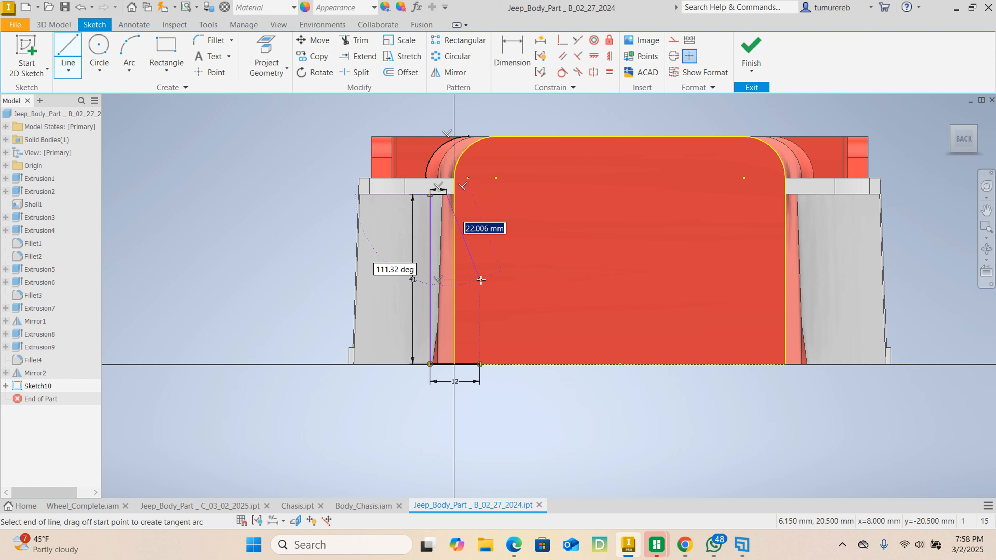
left_click(481, 280)
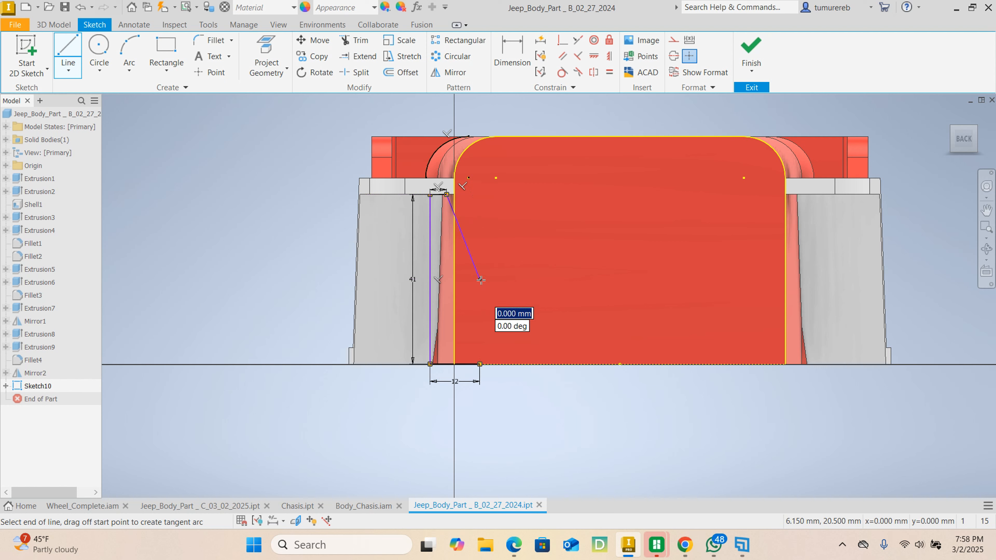
left_click(480, 364)
right_click(517, 333)
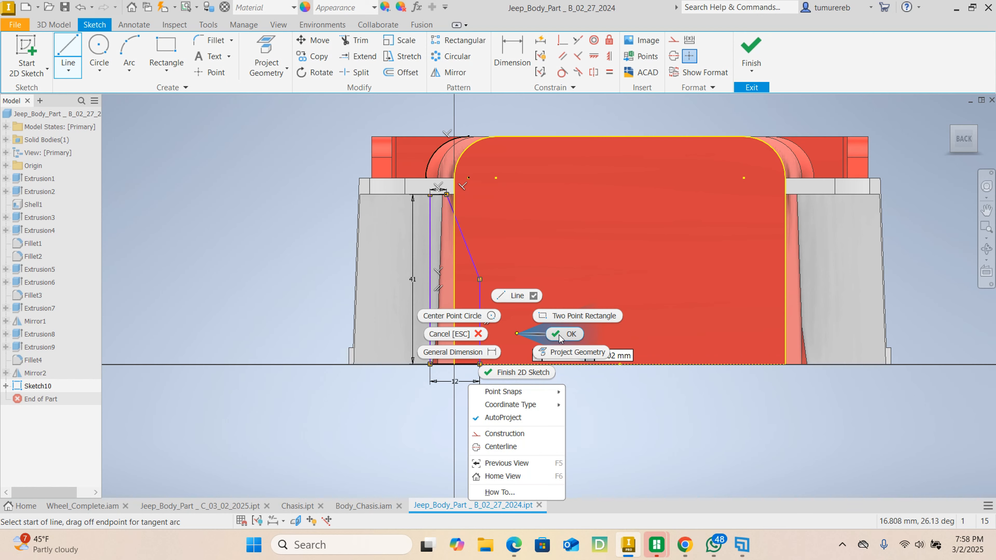
left_click(559, 335)
Dimension the profile's inner vertical line at 25 mm
scroll(471, 365, "up", 5)
scroll(470, 344, "down", 4)
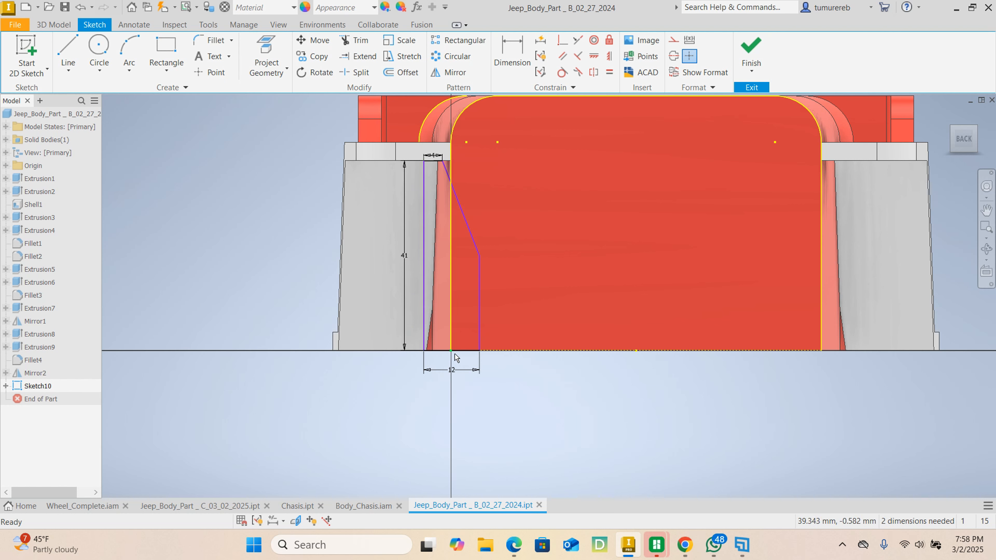
left_click(517, 44)
left_click(481, 280)
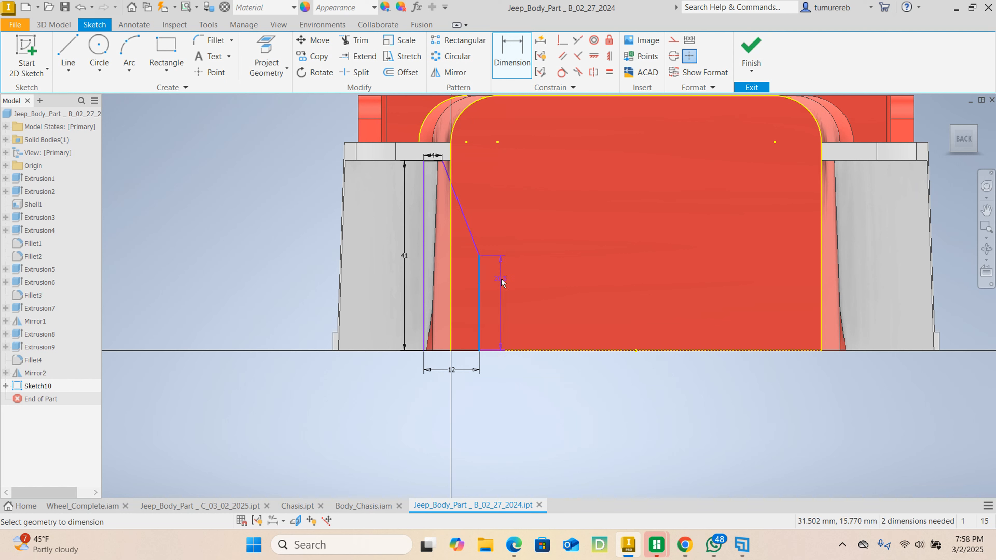
left_click(535, 292)
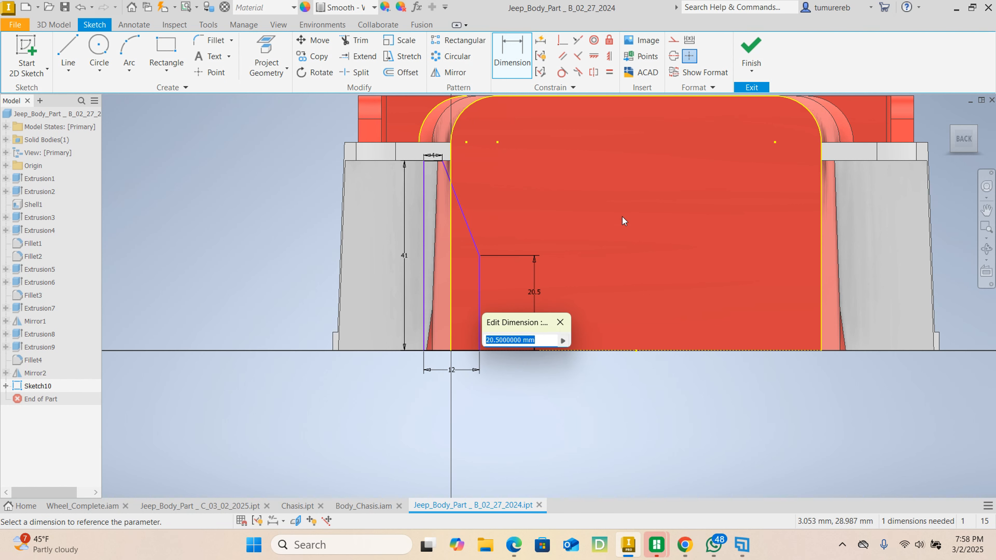
type("25")
key("Return")
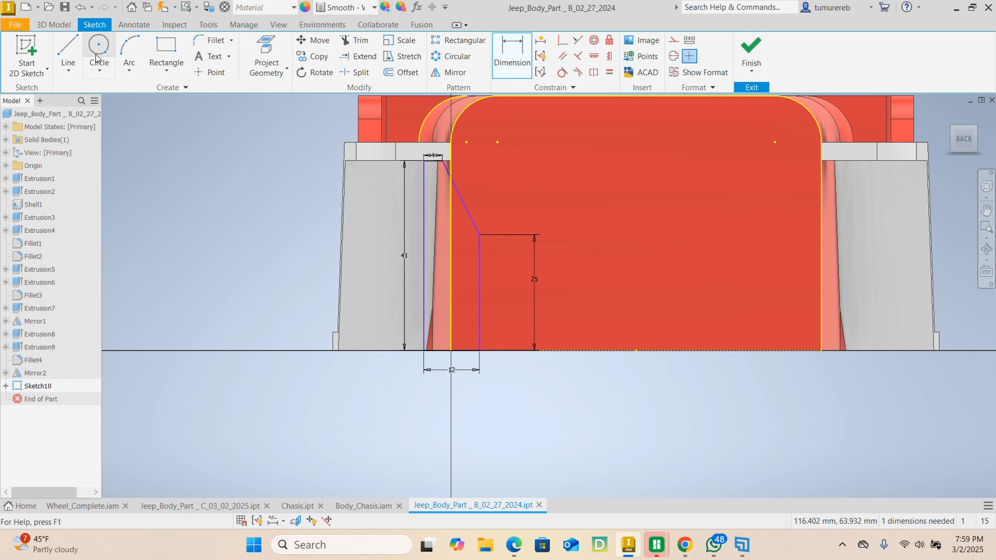
Draw a vertical construction line from the midpoint of the face's bottom edge to its top edge
left_click(68, 55)
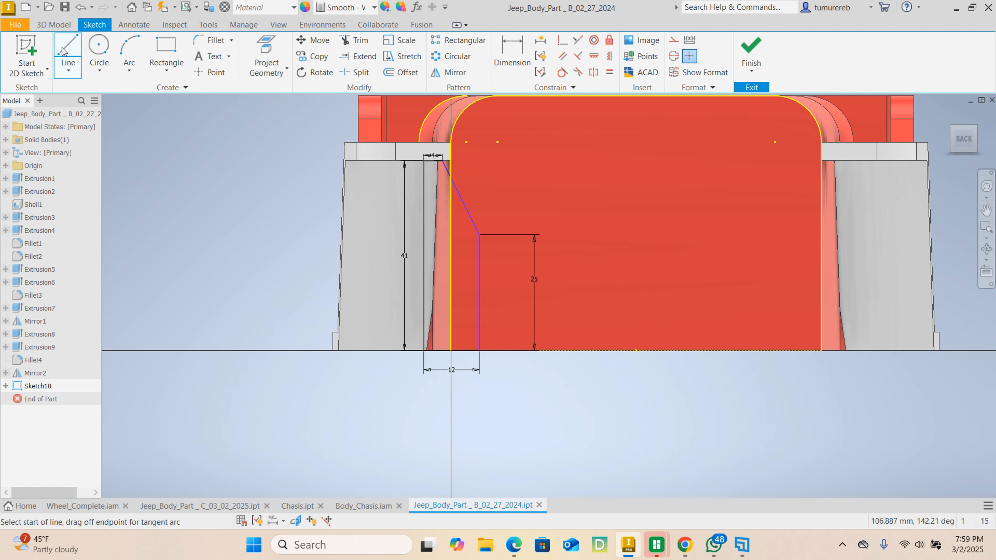
left_click(634, 348)
middle_click_drag(636, 142, 605, 244)
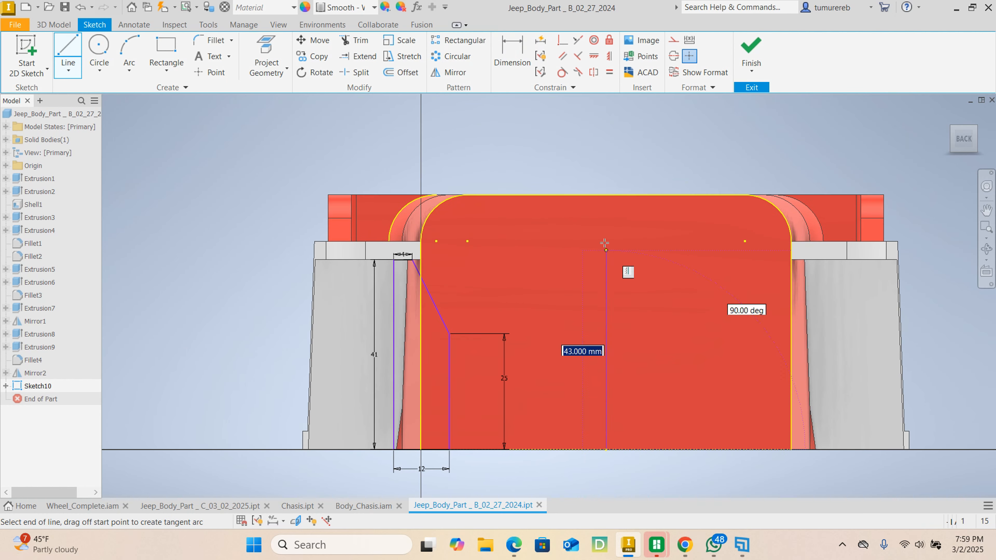
left_click(607, 195)
right_click(638, 170)
left_click(685, 169)
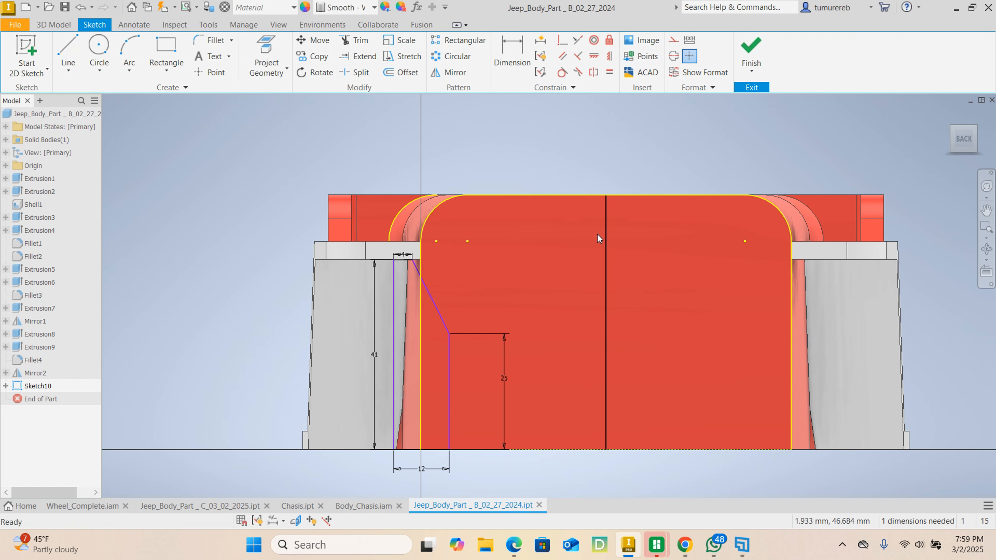
right_click(607, 243)
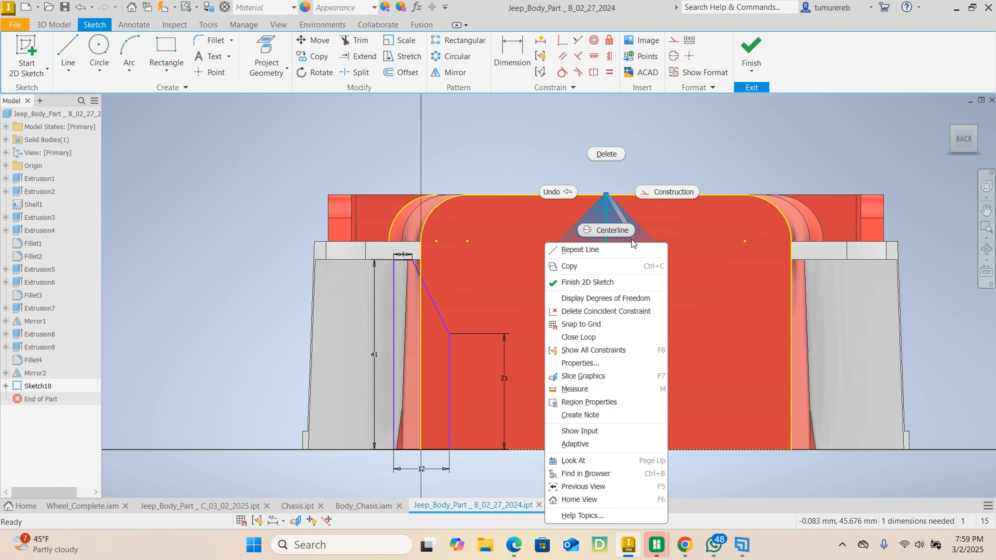
left_click(657, 195)
Dimension the distance from the profile's inner vertical line to the central construction line at 32 mm
scroll(665, 308, "down", 3)
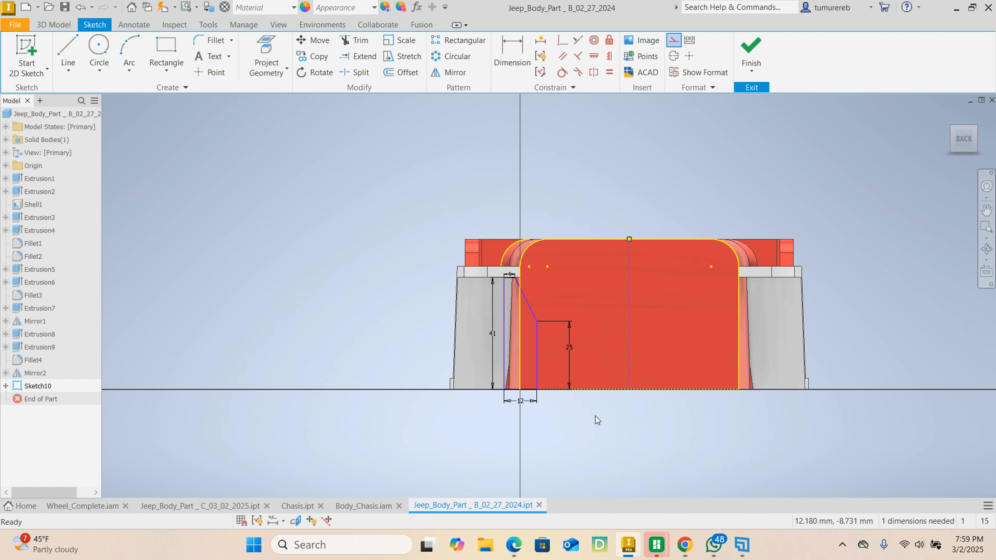
scroll(596, 419, "up", 4)
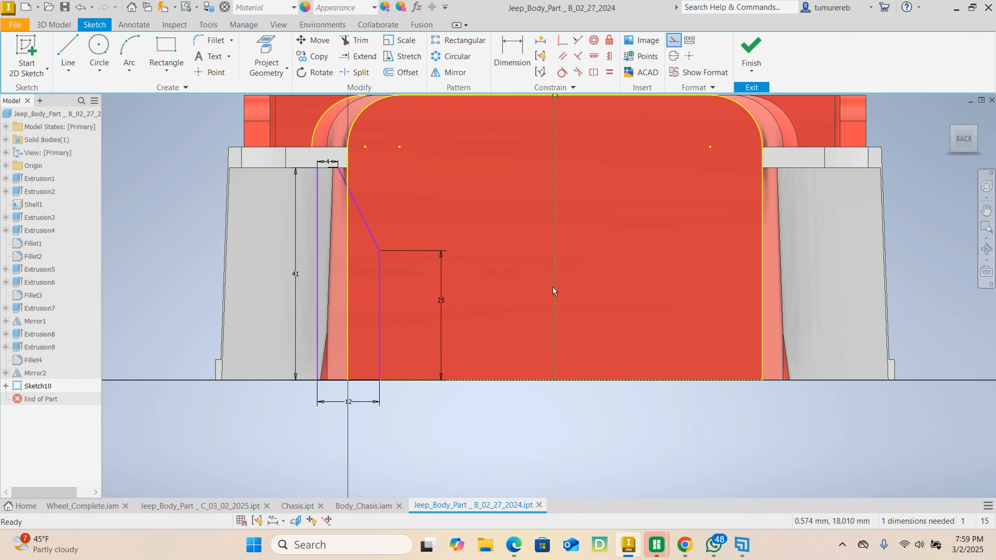
left_click(512, 53)
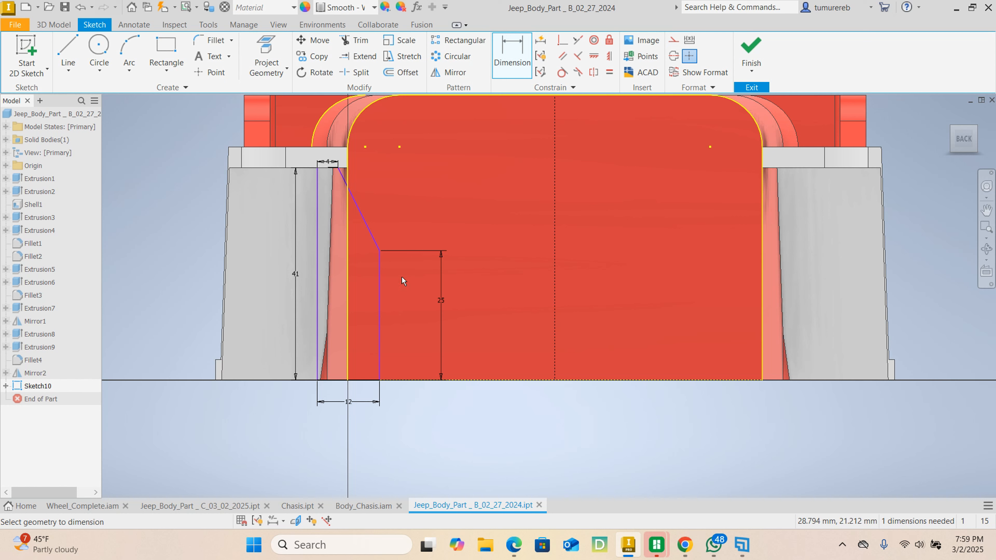
left_click(380, 339)
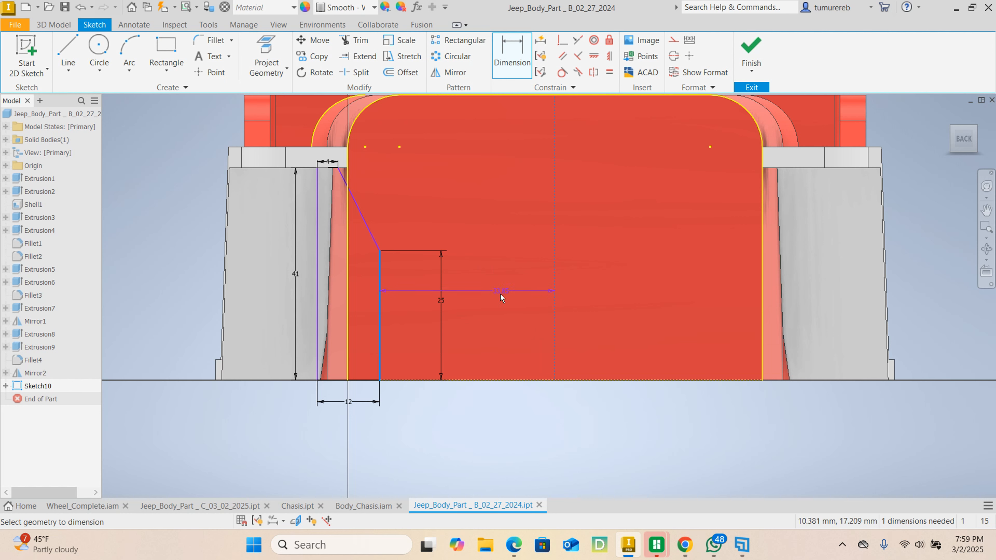
left_click(473, 404)
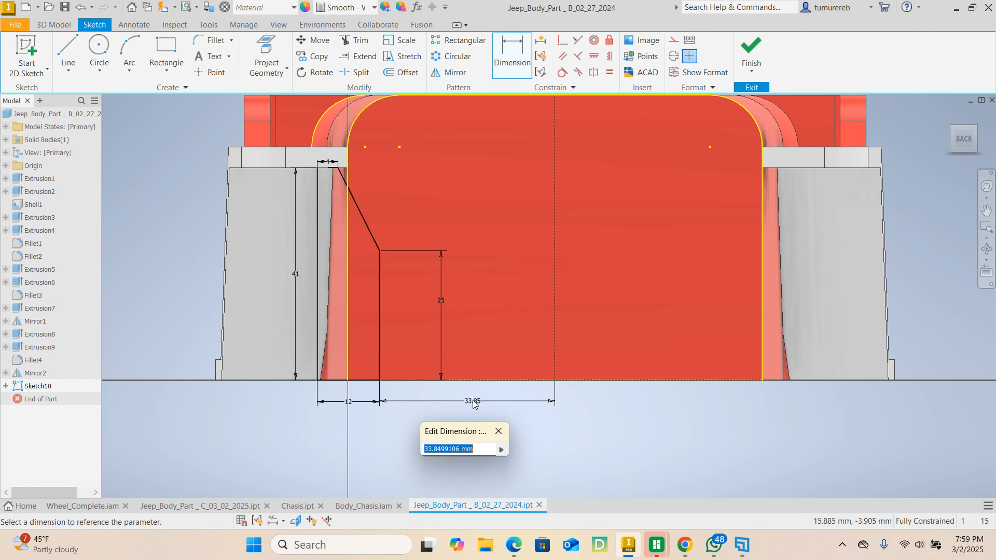
type("32")
key("Return")
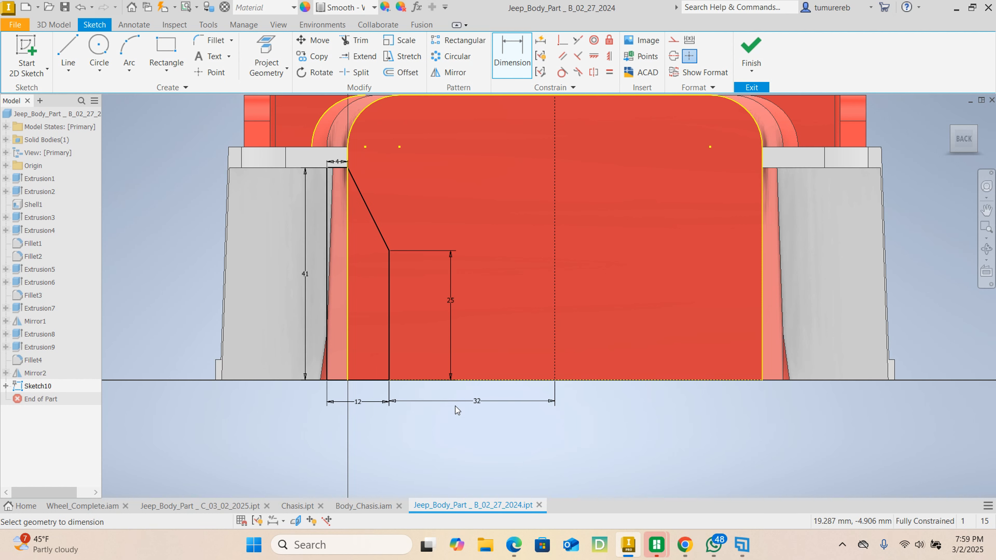
middle_click_drag(390, 399, 485, 389)
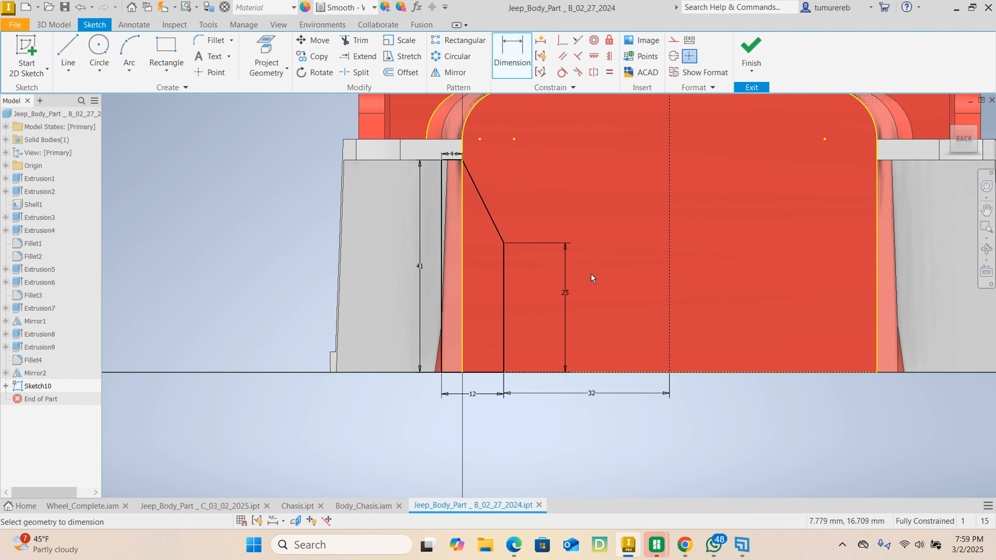
right_click(728, 446)
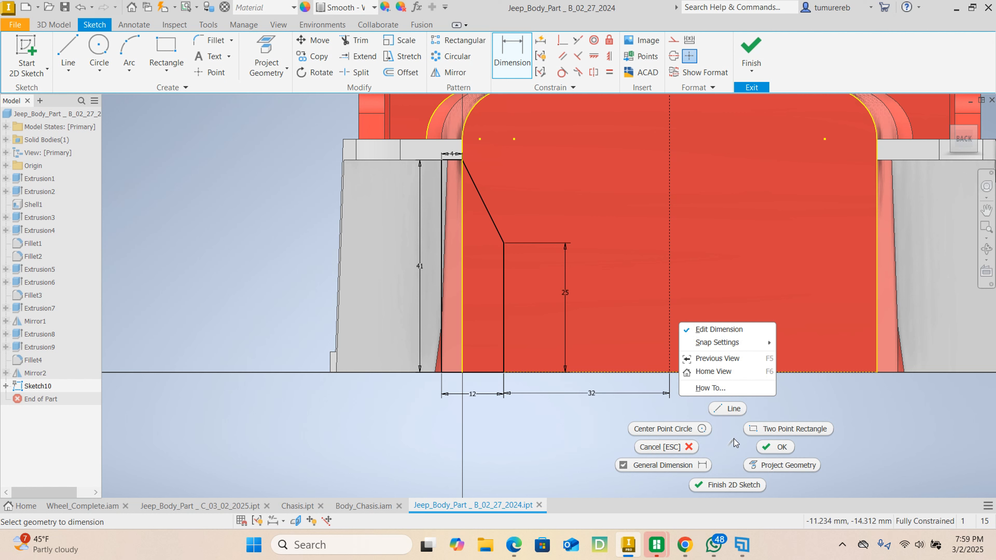
left_click(757, 445)
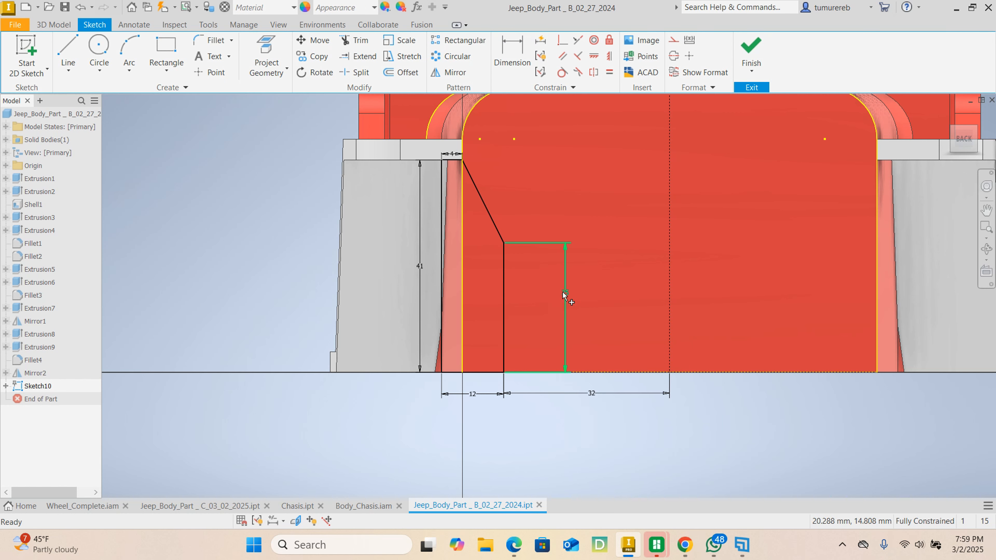
Move the 25 mm height dimension closer to the profile's inner vertical line
double_click(567, 298)
key("Escape")
right_click(606, 317)
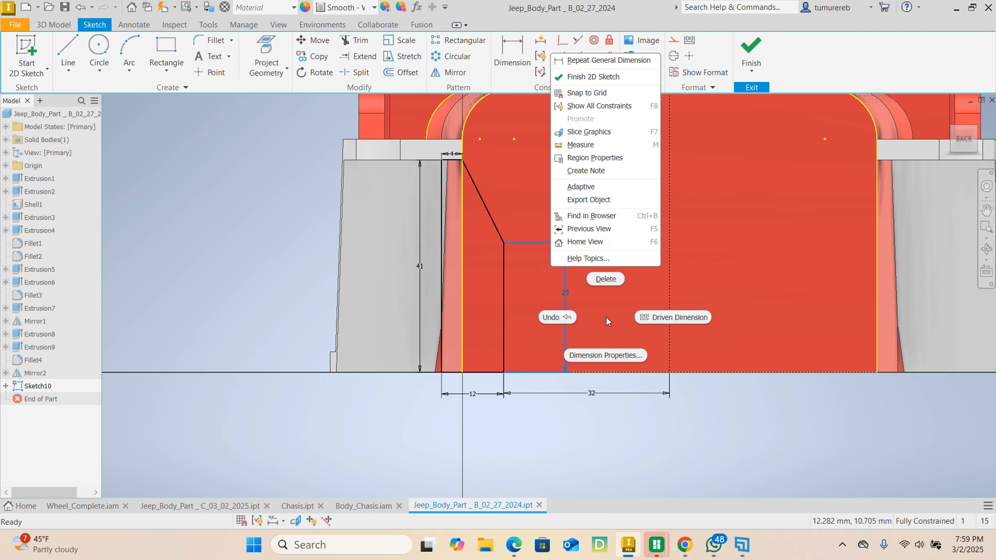
key("Escape")
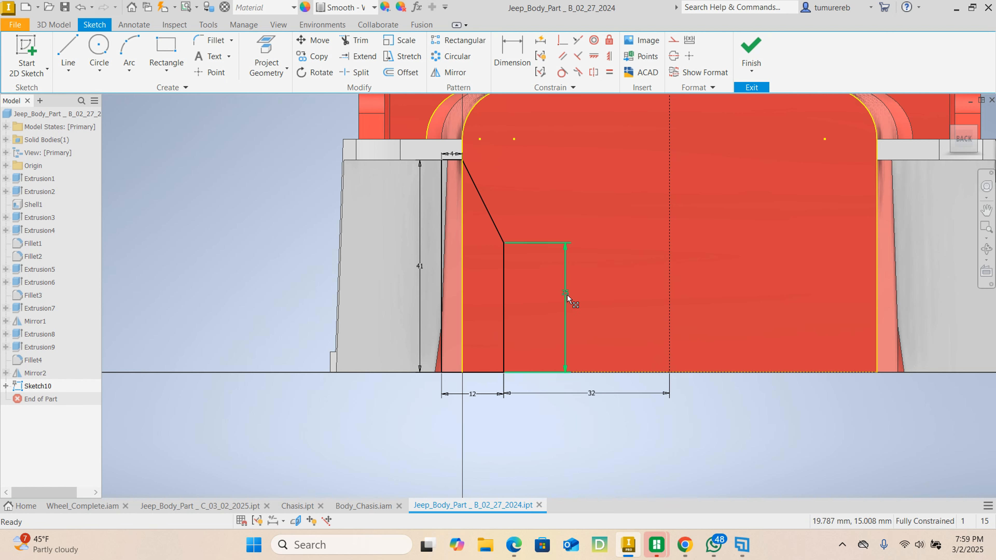
left_click_drag(567, 323, 524, 322)
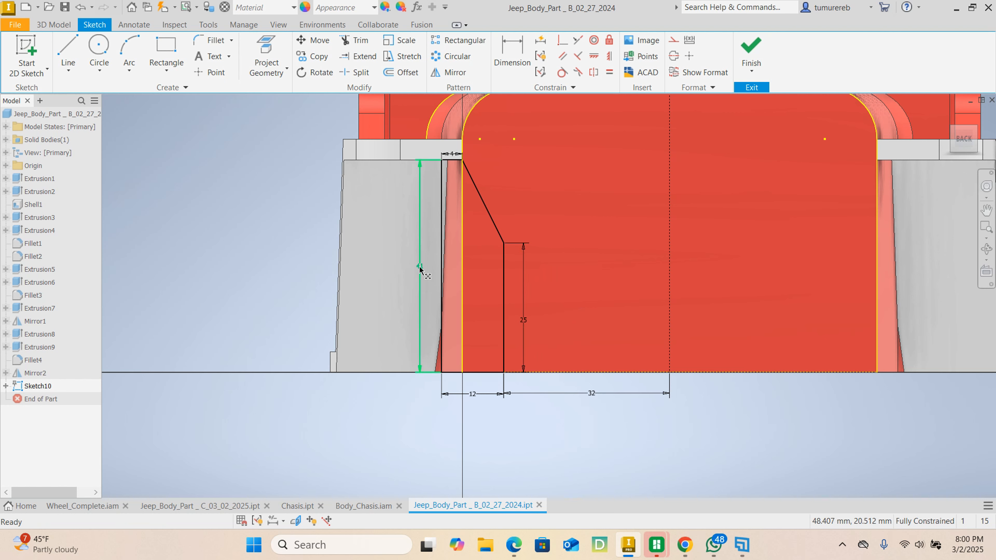
Move the 41 mm height dimension closer to the profile's outer vertical line
left_click_drag(420, 269, 430, 271)
scroll(417, 374, "down", 3)
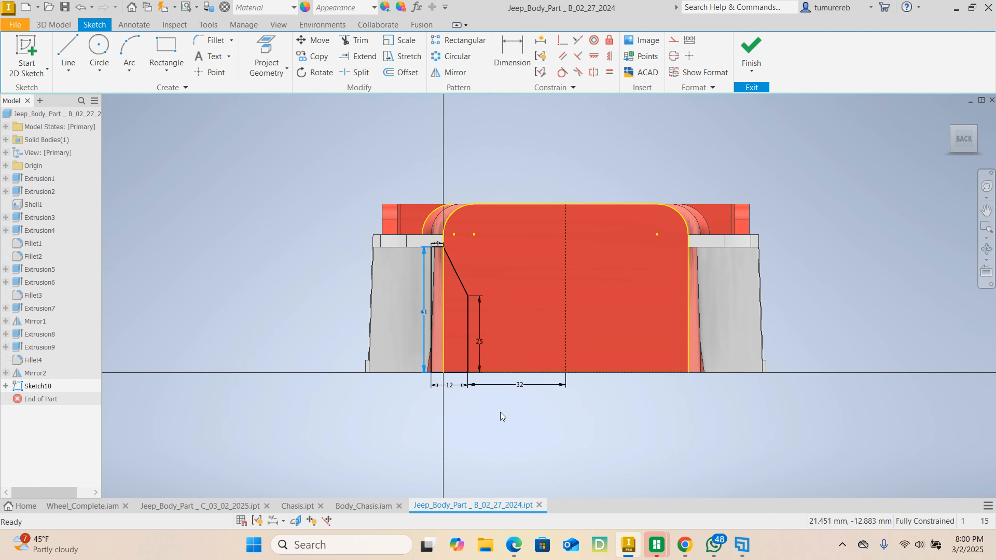
middle_click_drag(502, 416, 438, 394)
Draw a 6 mm radius circle centred on the arc centre of the face's rounded upper corner above the profile
scroll(388, 232, "up", 6)
middle_click_drag(450, 241, 507, 349)
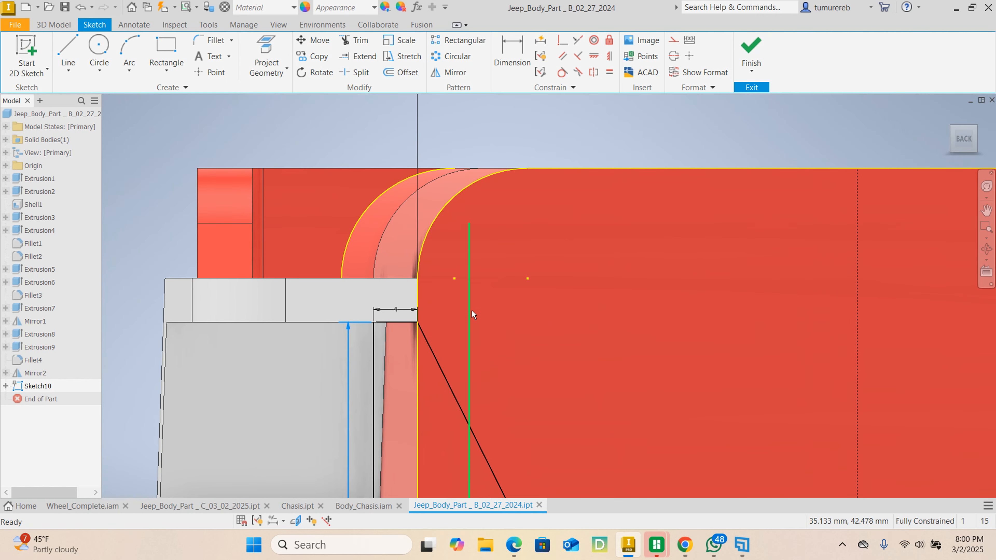
left_click(98, 49)
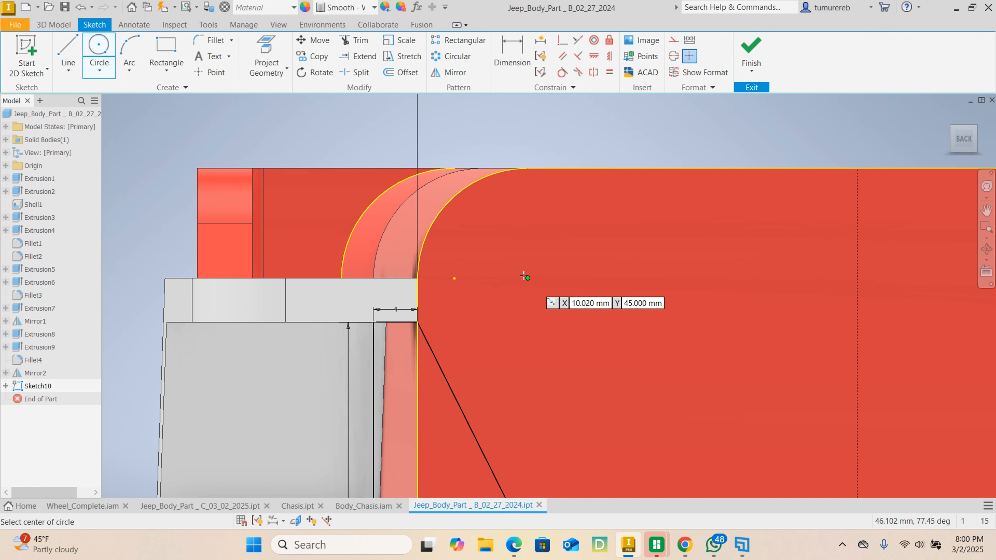
scroll(455, 280, "down", 3)
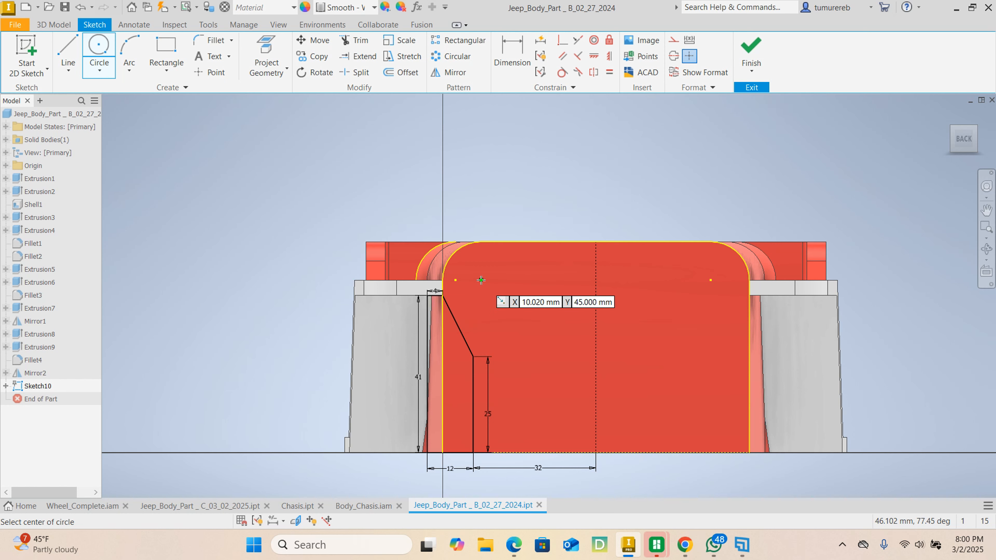
scroll(481, 279, "up", 2)
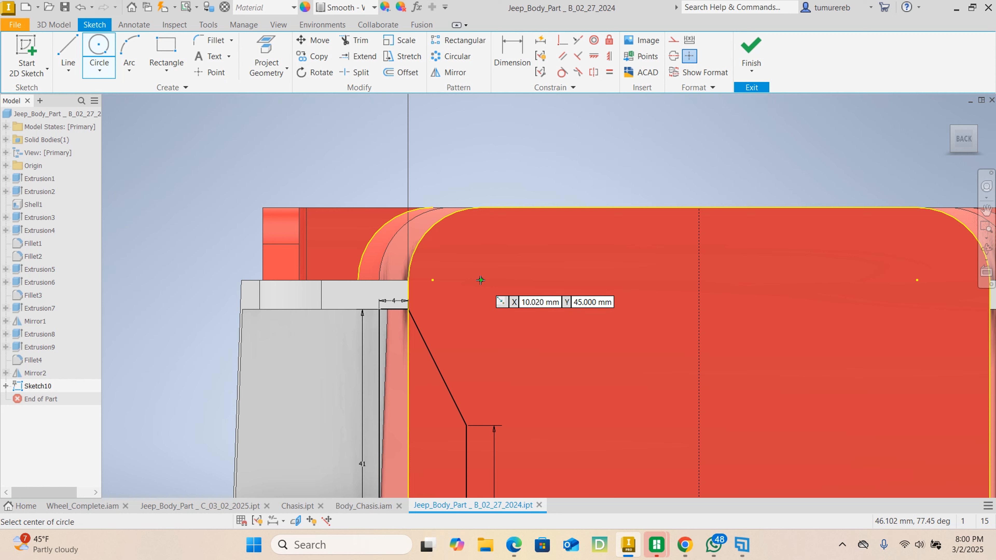
left_click(482, 279)
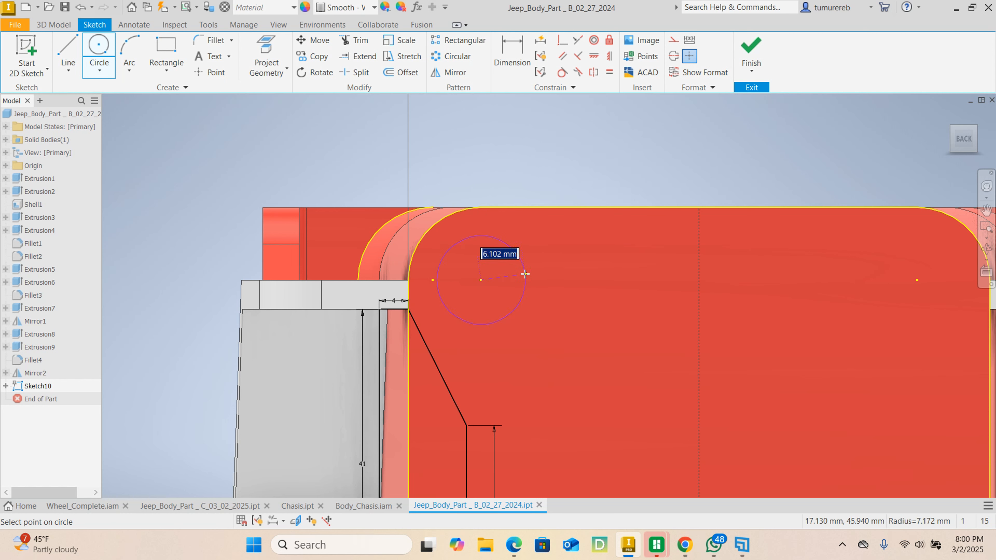
right_click(525, 274)
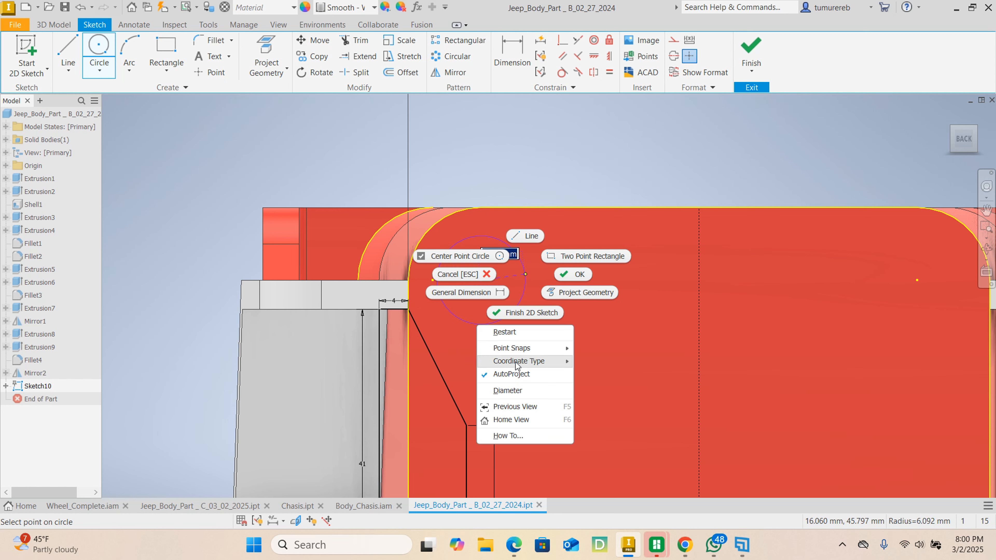
left_click(507, 391)
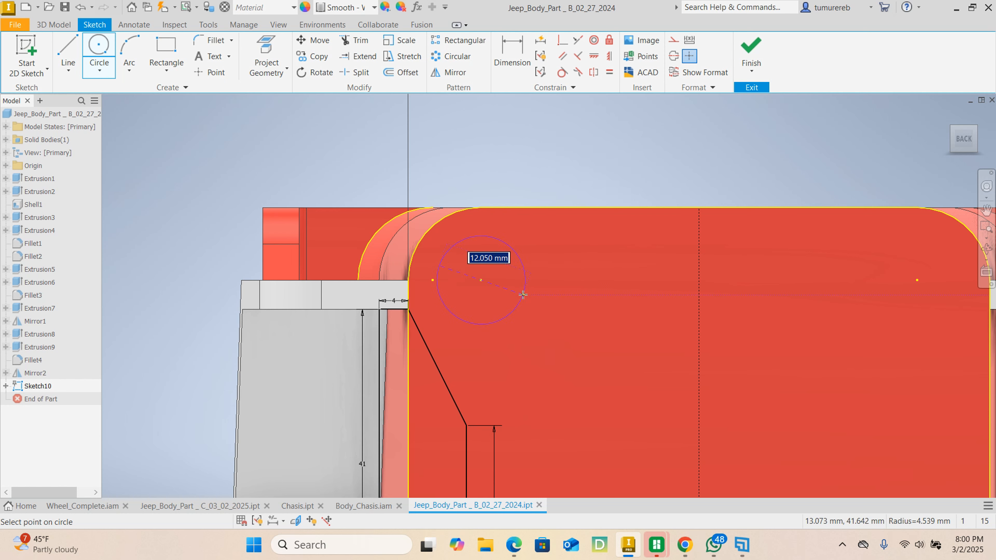
right_click(510, 312)
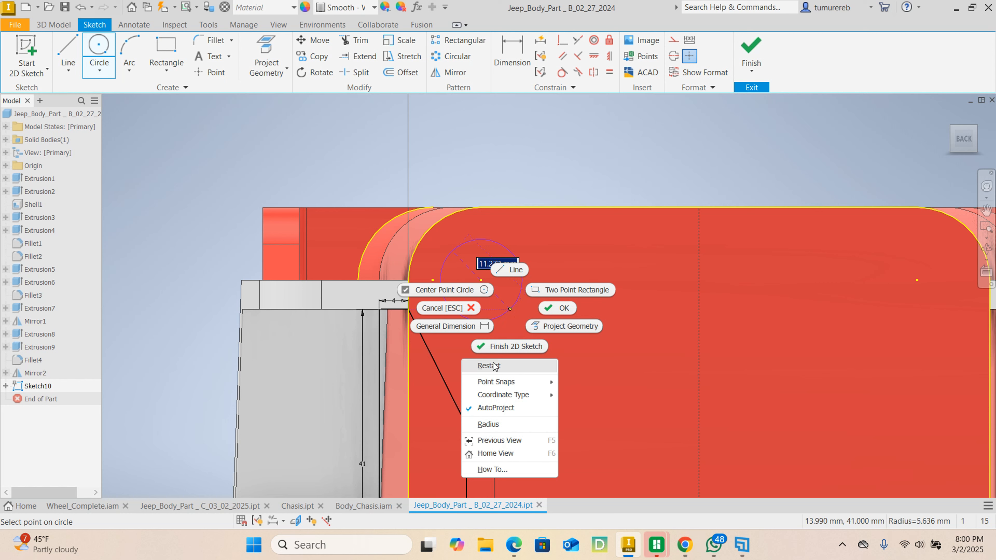
left_click(494, 424)
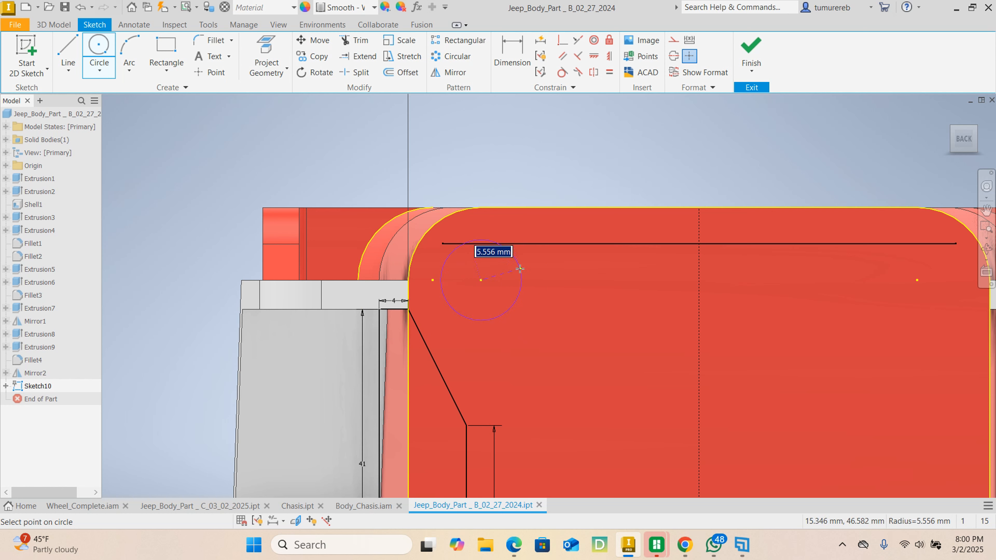
type("6")
key("Return")
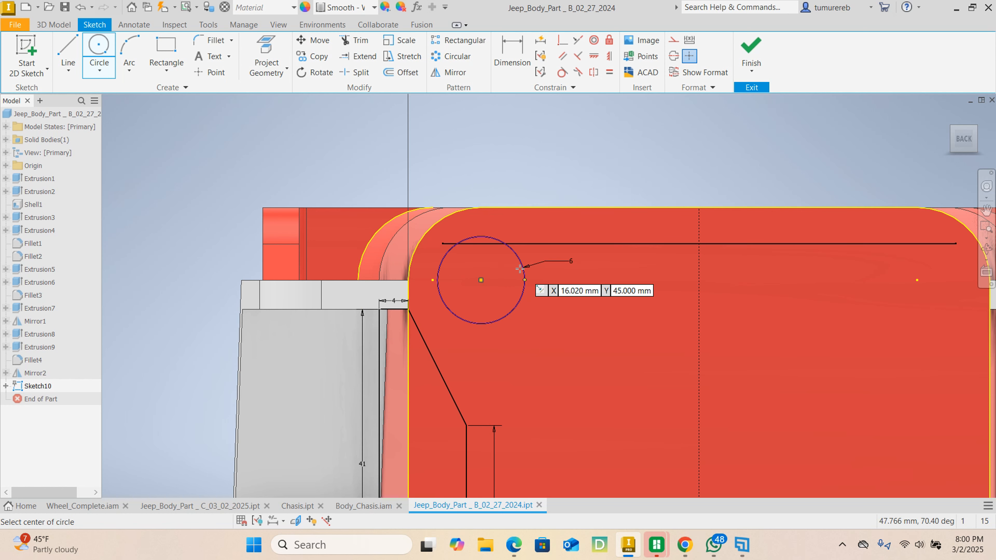
right_click(609, 285)
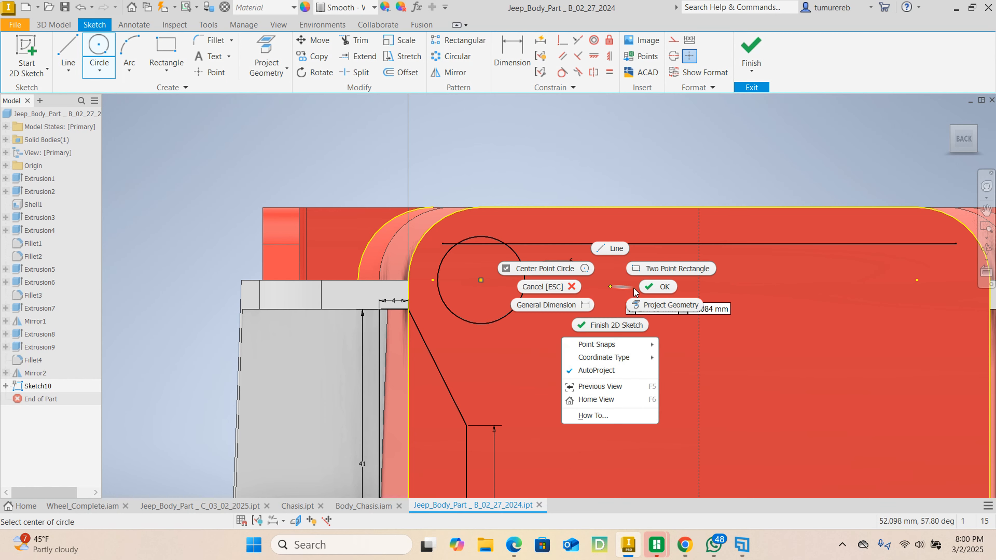
left_click(660, 287)
Draw a second circle of 3 mm radius below the larger circle, between the profile and the construction line
scroll(539, 338, "down", 2)
middle_click_drag(509, 301, 412, 273)
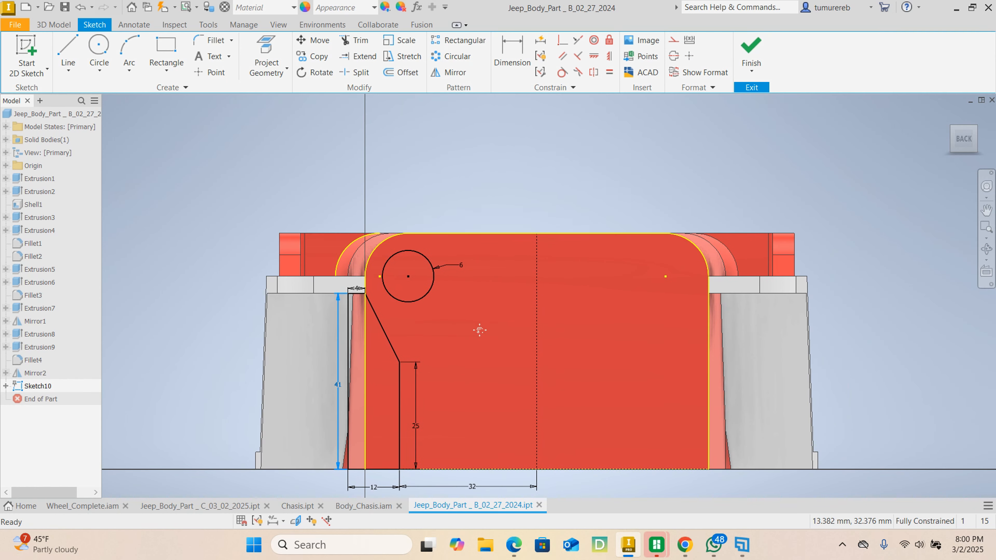
middle_click_drag(478, 329, 480, 271)
left_click(99, 51)
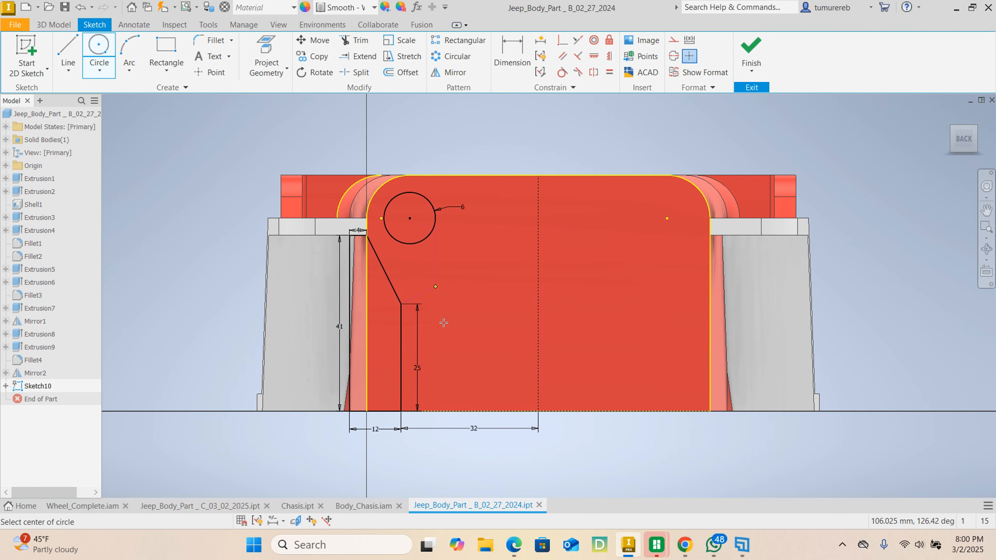
scroll(455, 274, "up", 5)
left_click(403, 273)
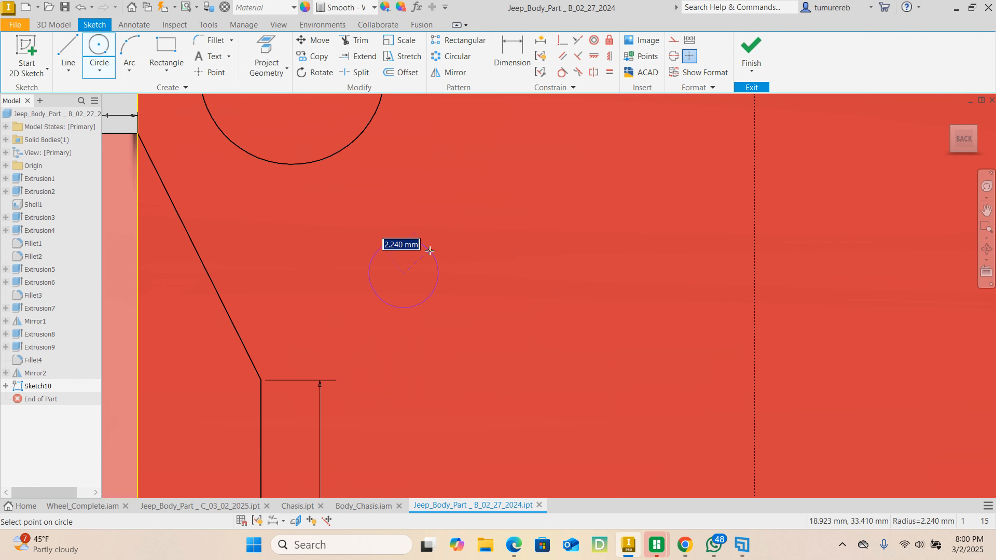
type("3")
key("Return")
right_click(508, 255)
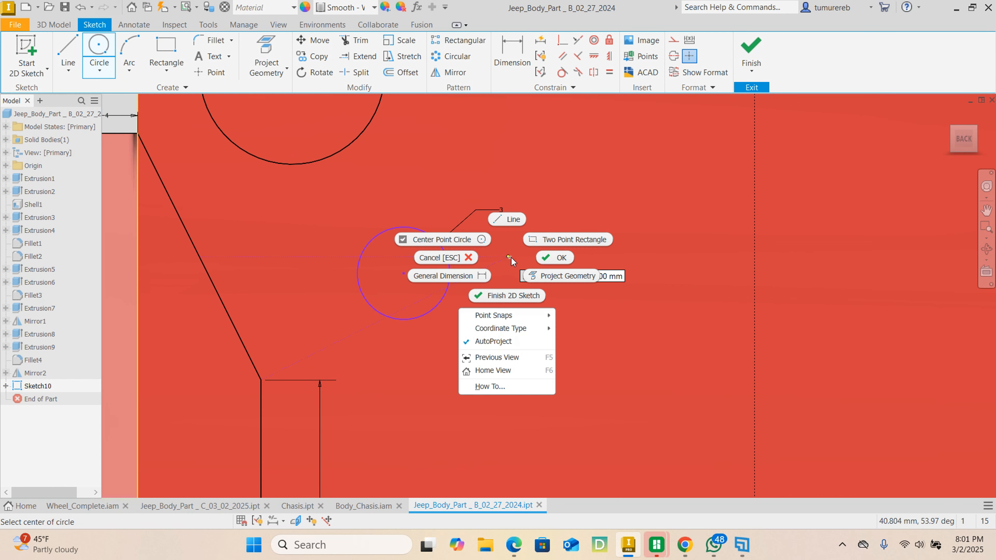
left_click(544, 256)
scroll(544, 255, "down", 3)
scroll(544, 255, "down", 2)
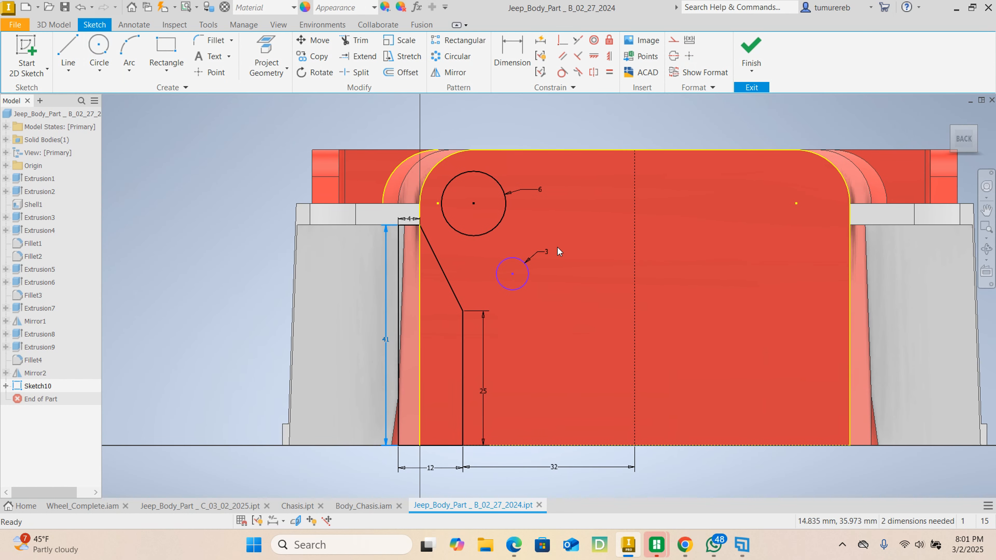
left_click(519, 46)
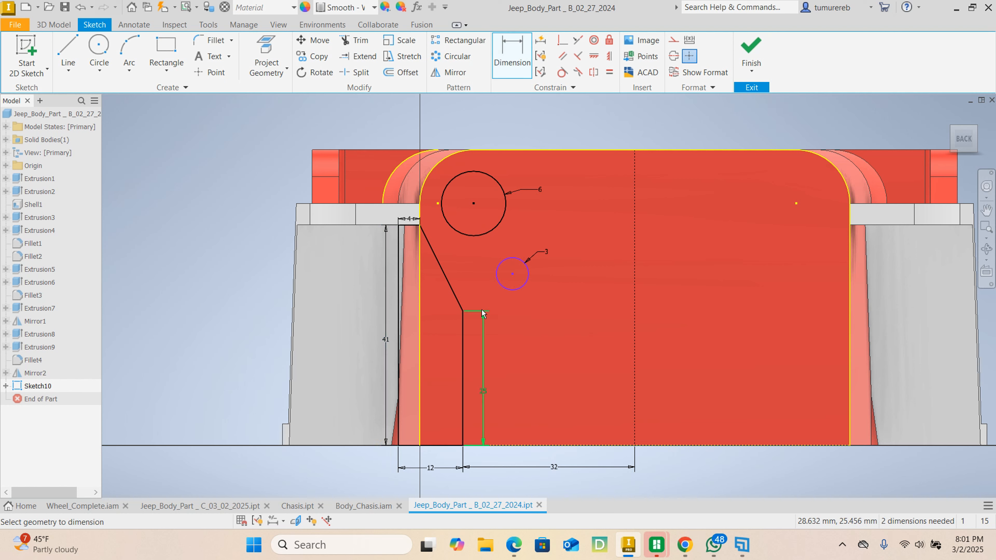
left_click(464, 359)
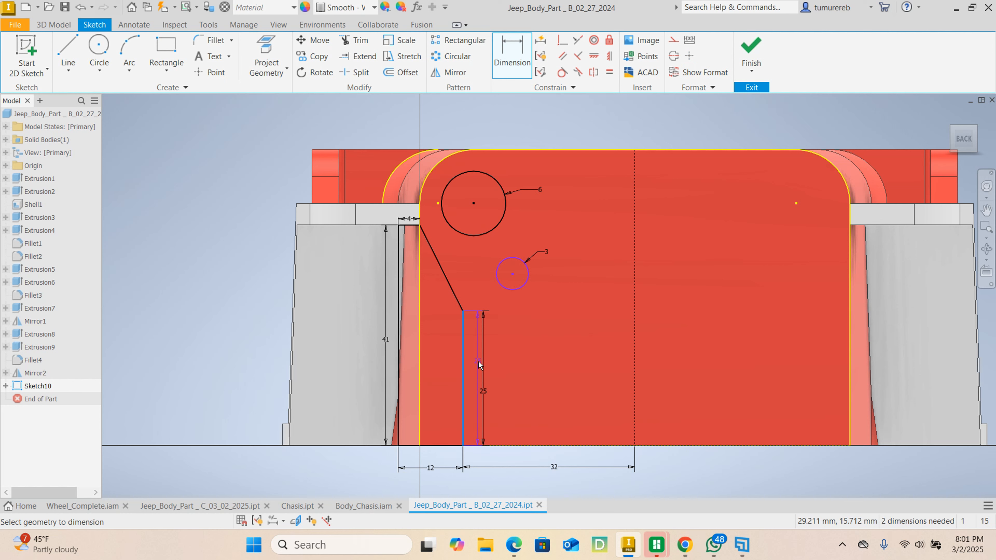
key("Escape")
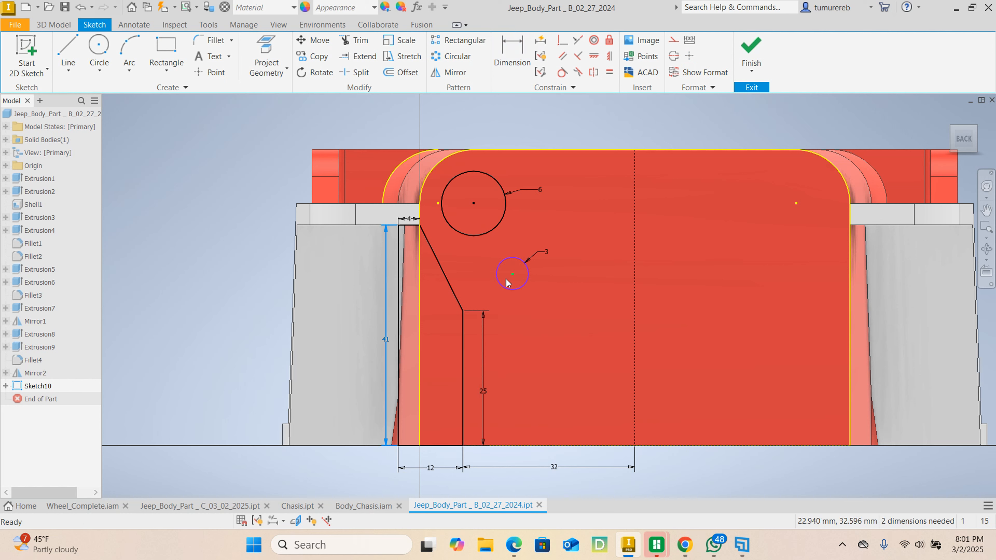
Dimension the height from the face's bottom edge to the small circle's centre at 27 mm
left_click(512, 51)
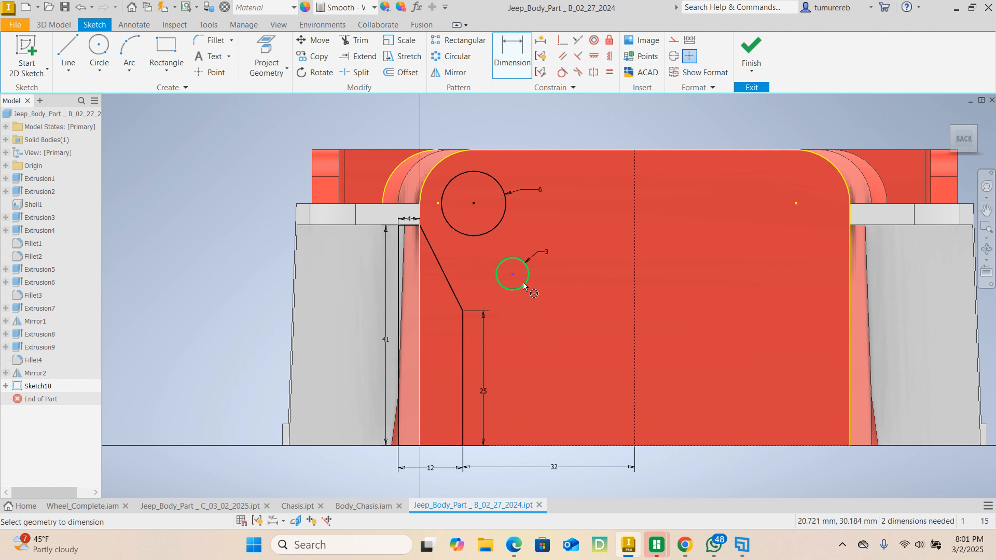
left_click(513, 274)
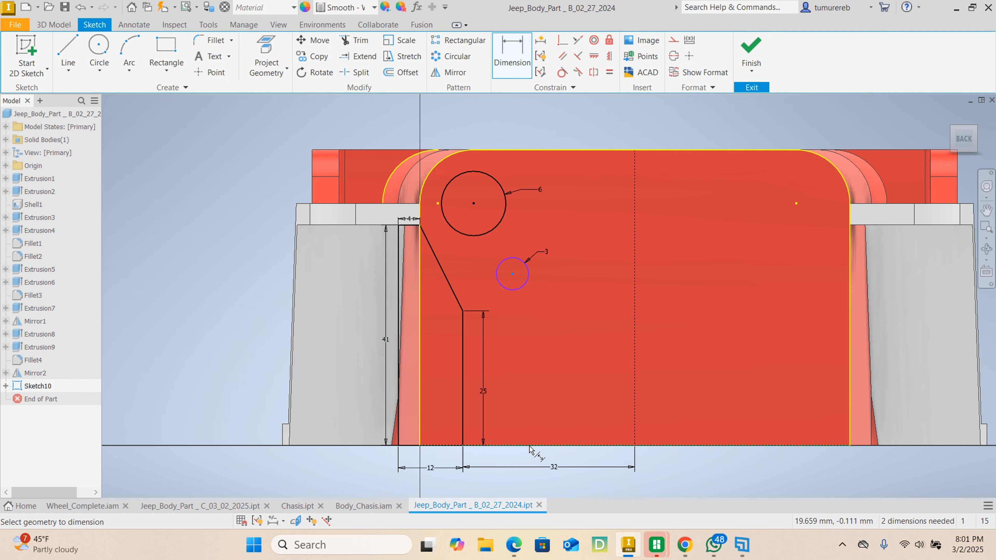
left_click(530, 430)
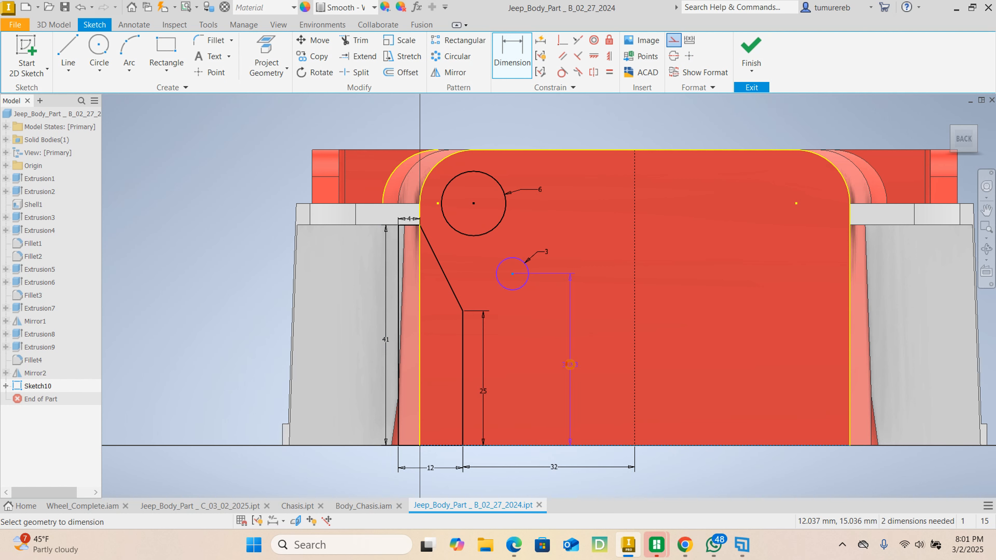
left_click(570, 364)
type("27")
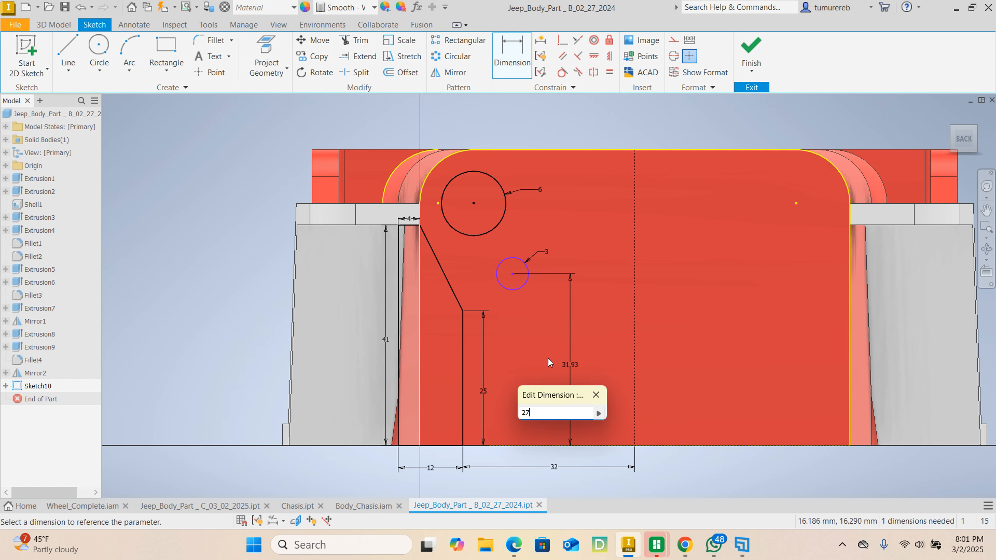
key("Return")
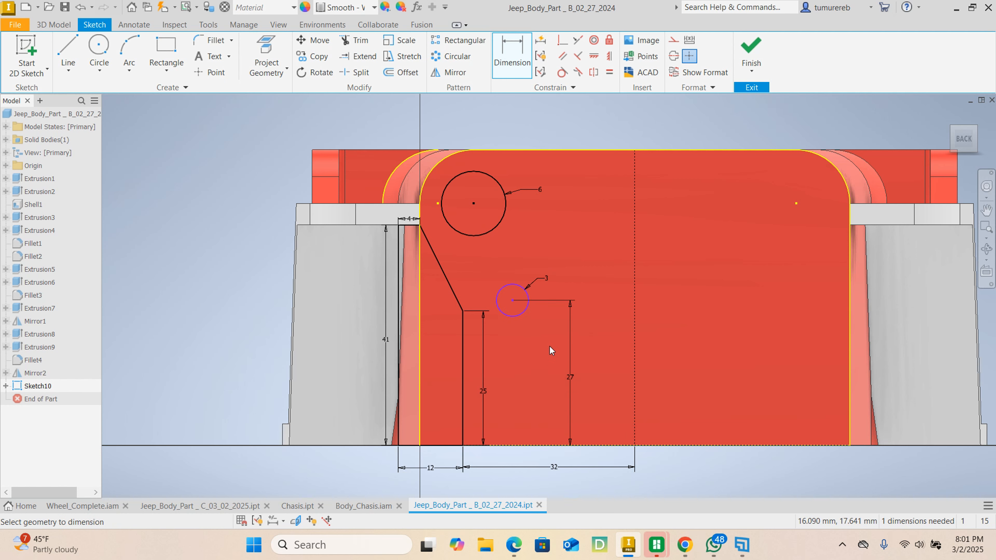
Dimension the horizontal distance from the small circle's centre to the central construction line at 27.5 mm
left_click(513, 301)
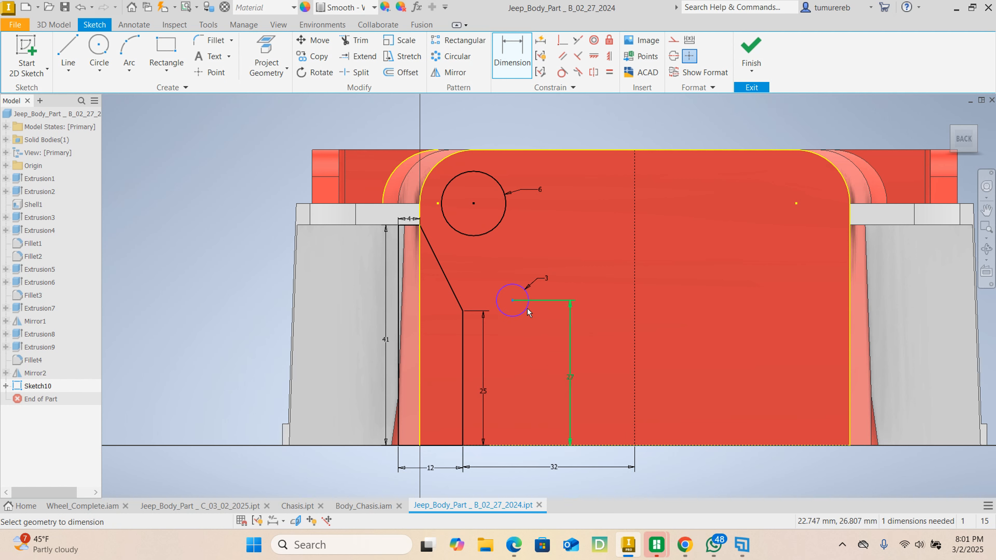
left_click(635, 318)
left_click(583, 246)
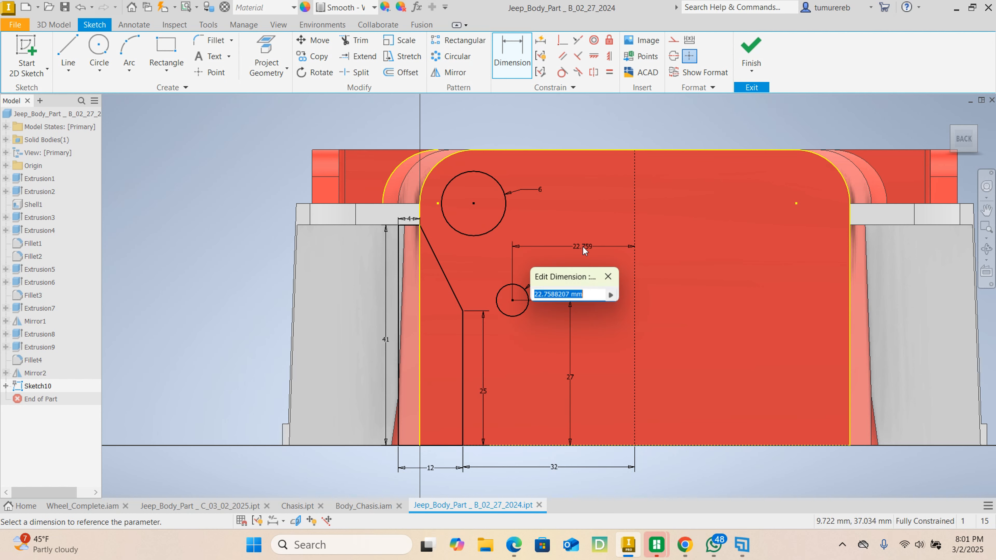
type("27.5")
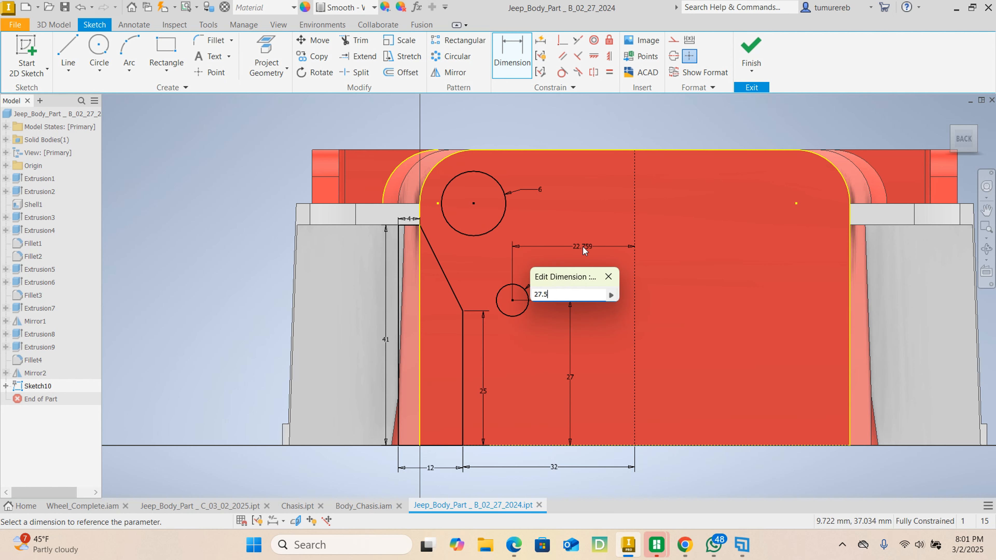
key("Return")
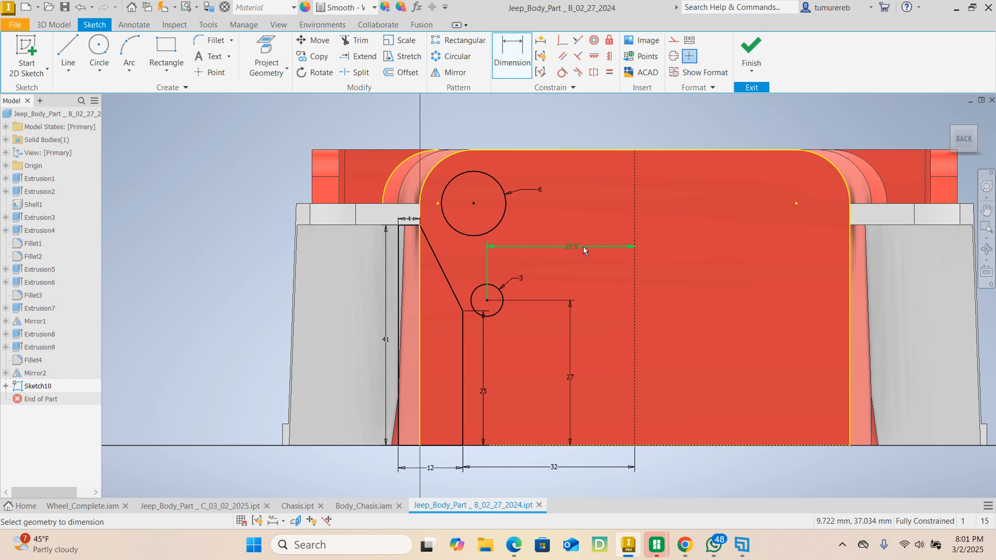
right_click(526, 368)
left_click(569, 367)
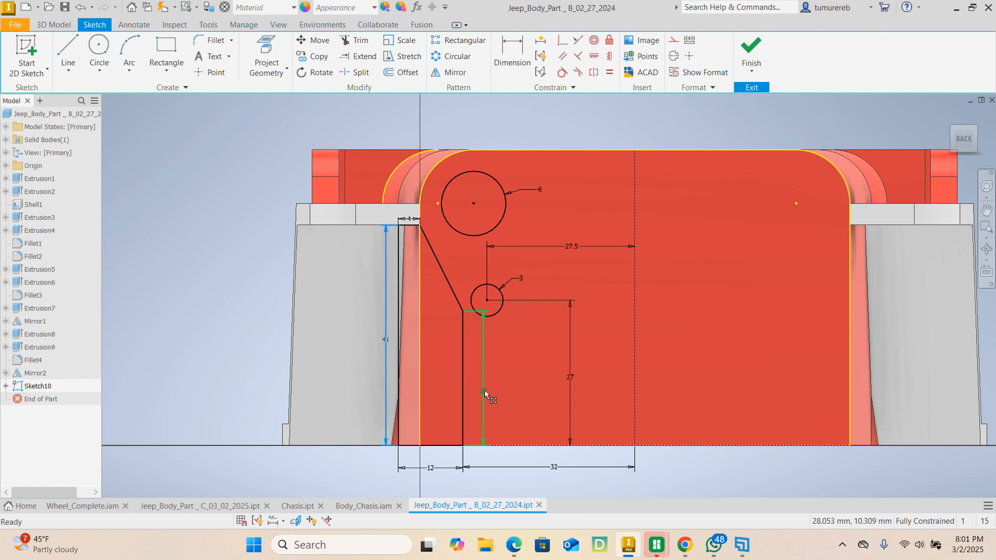
Move the 25 mm height dimension to the inside of the profile, away from the small circle
left_click_drag(483, 391, 446, 389)
middle_click_drag(489, 325, 479, 291)
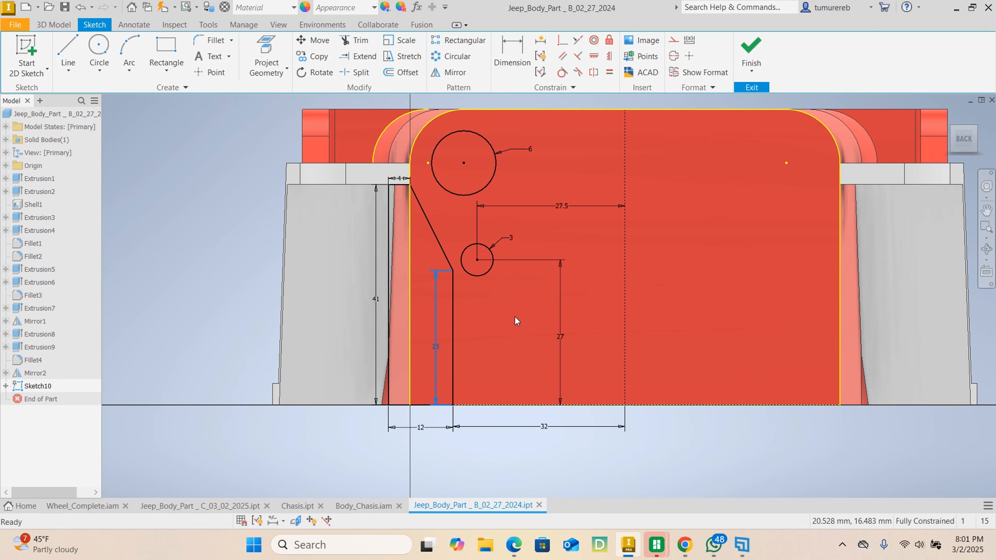
mouse_move(537, 333)
middle_mouse_down()
mouse_move(493, 291)
mouse_move(501, 327)
middle_mouse_up()
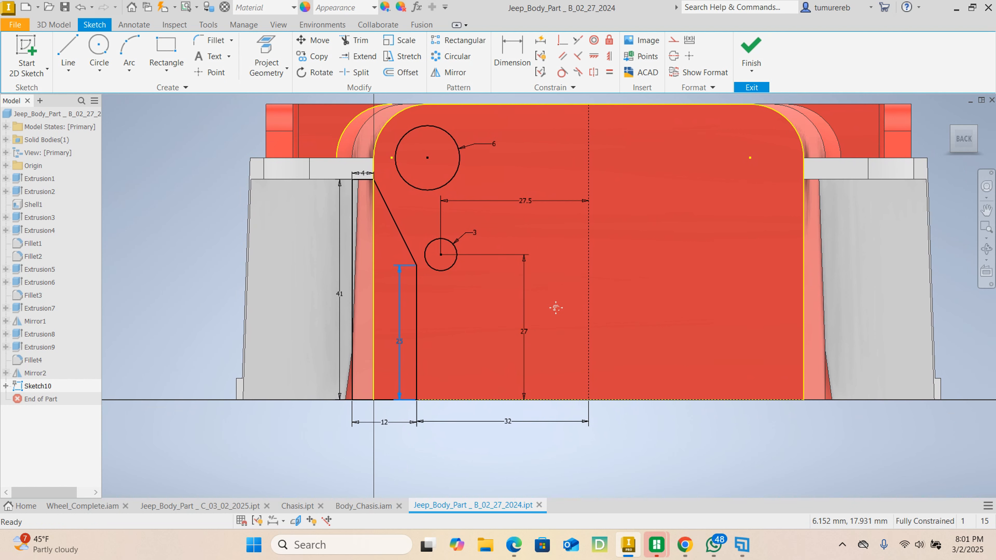
middle_click_drag(576, 291, 577, 337)
mouse_move(451, 326)
middle_mouse_down()
mouse_move(462, 280)
mouse_move(467, 307)
middle_mouse_up()
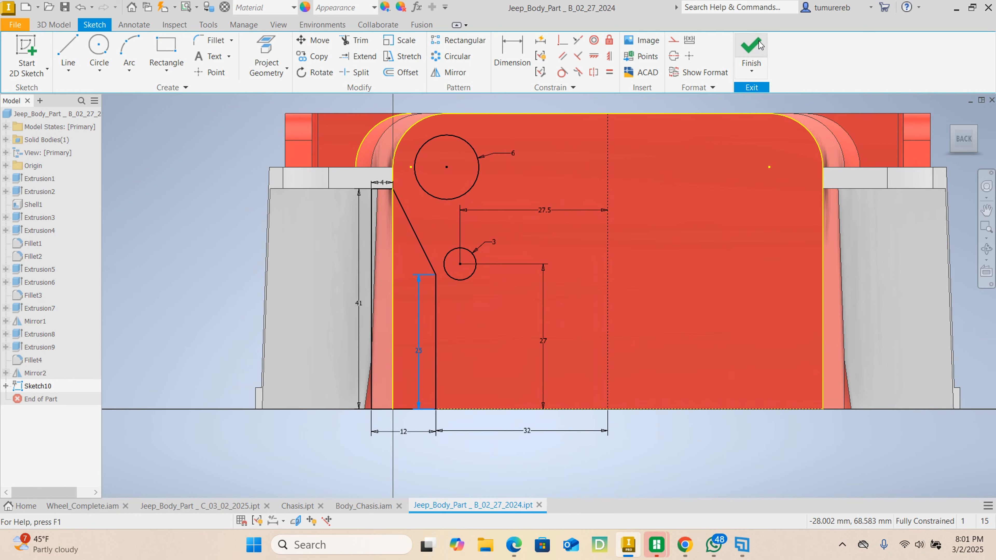
Finish the sketch and cut both circles and the side profile 2.5 mm deep into the front face
left_click(750, 47)
scroll(540, 445, "down", 3)
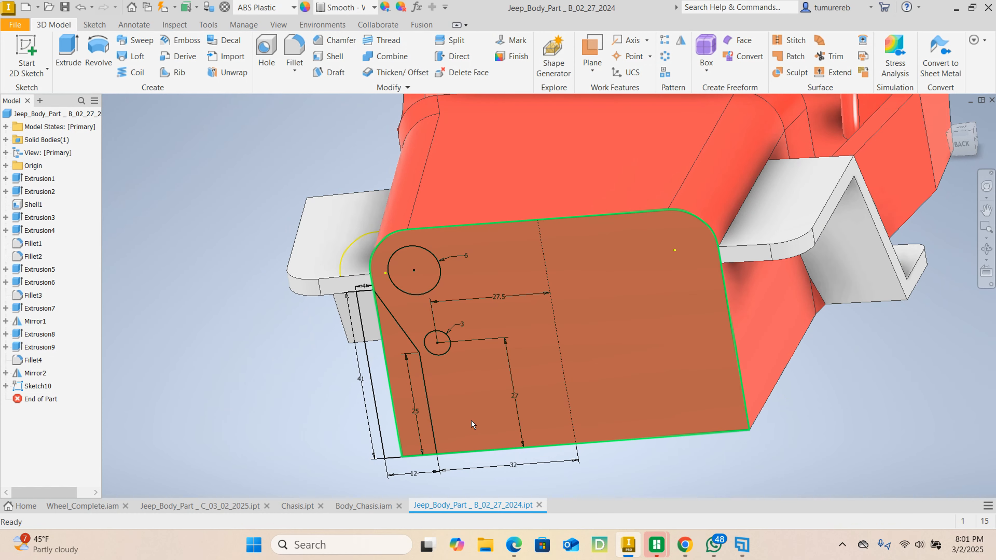
left_click(74, 36)
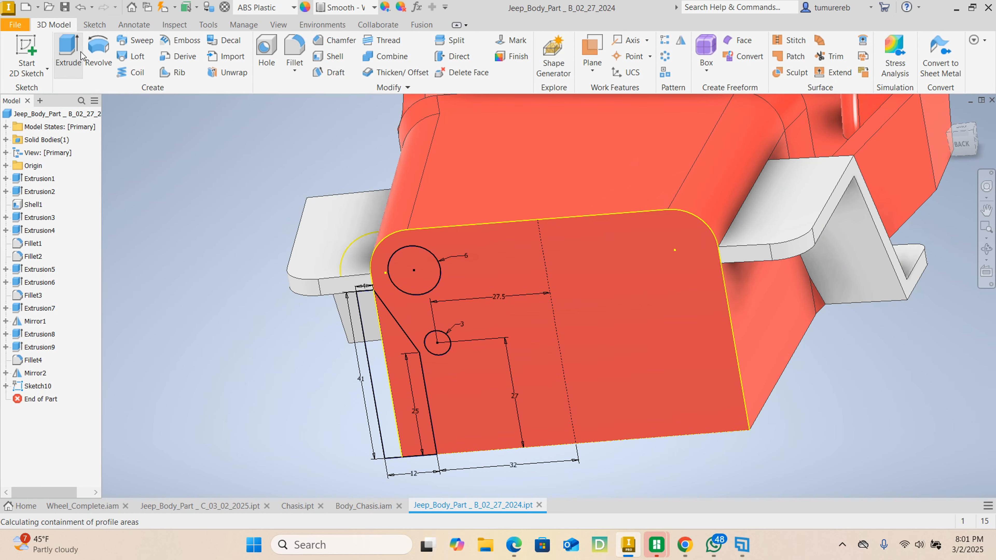
left_click(435, 287)
left_click(438, 344)
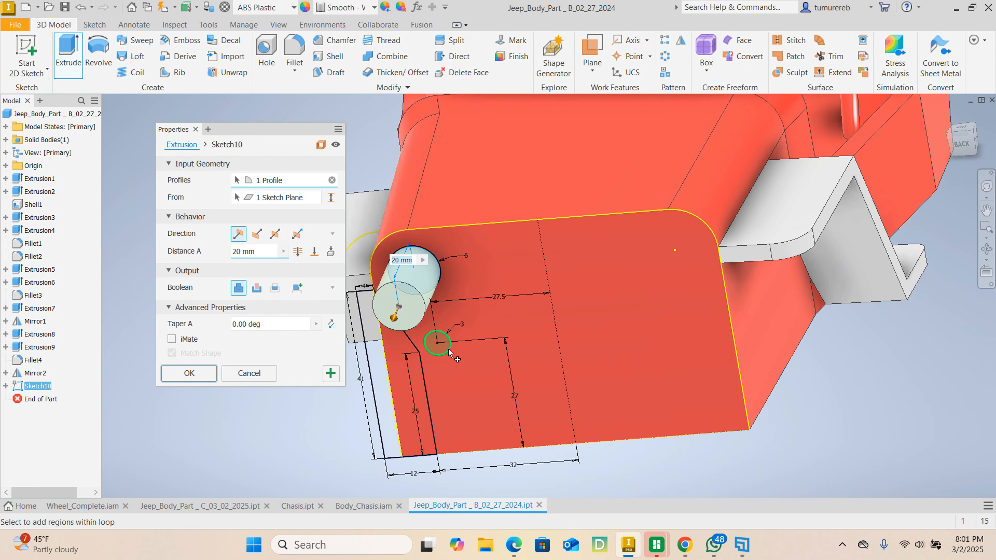
left_click(426, 410)
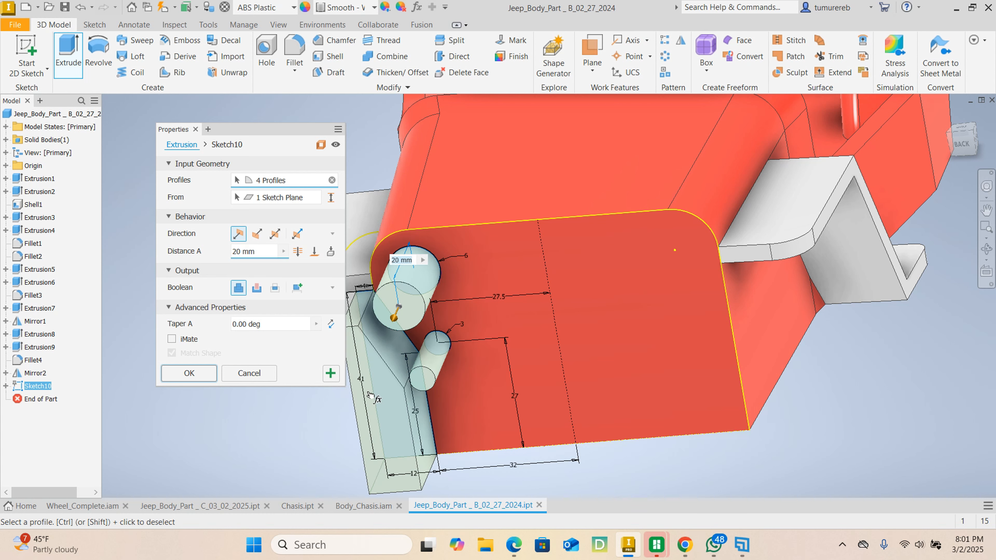
left_click(263, 291)
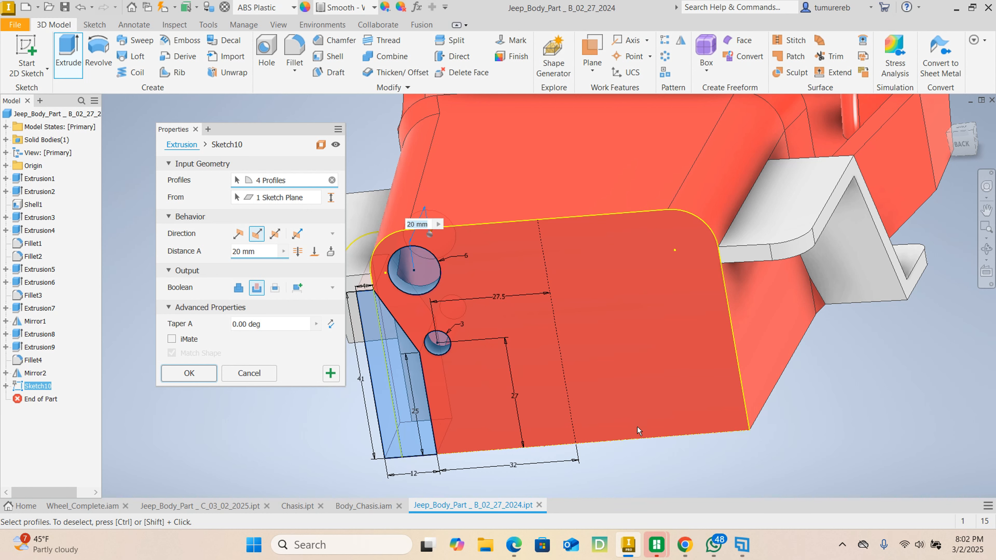
middle_click_drag(456, 439, 489, 431, "shift")
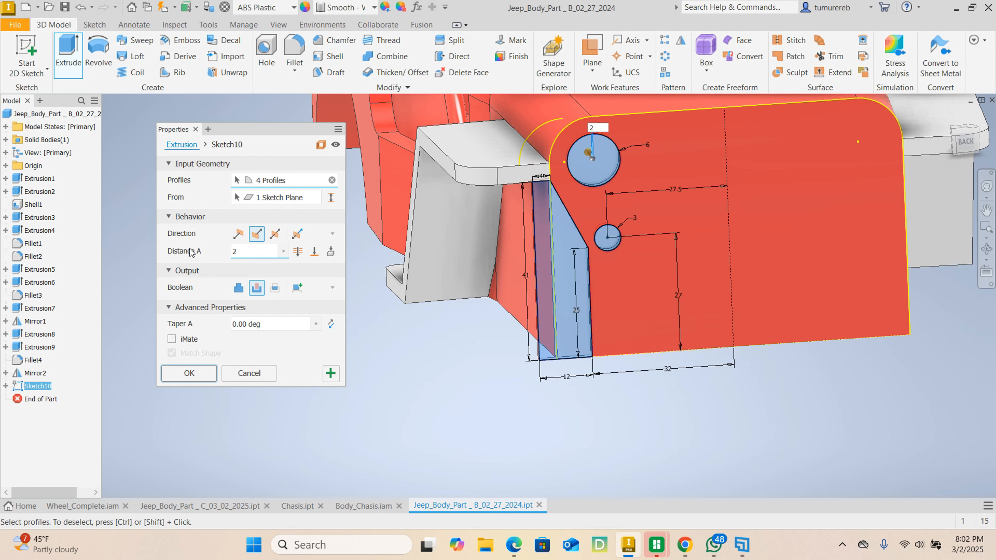
type("5")
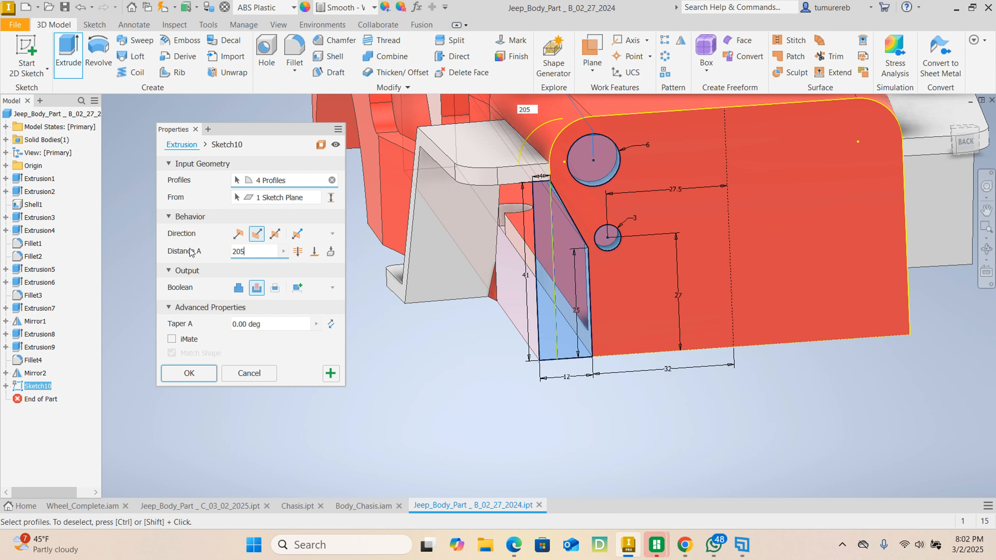
key("BackSpace")
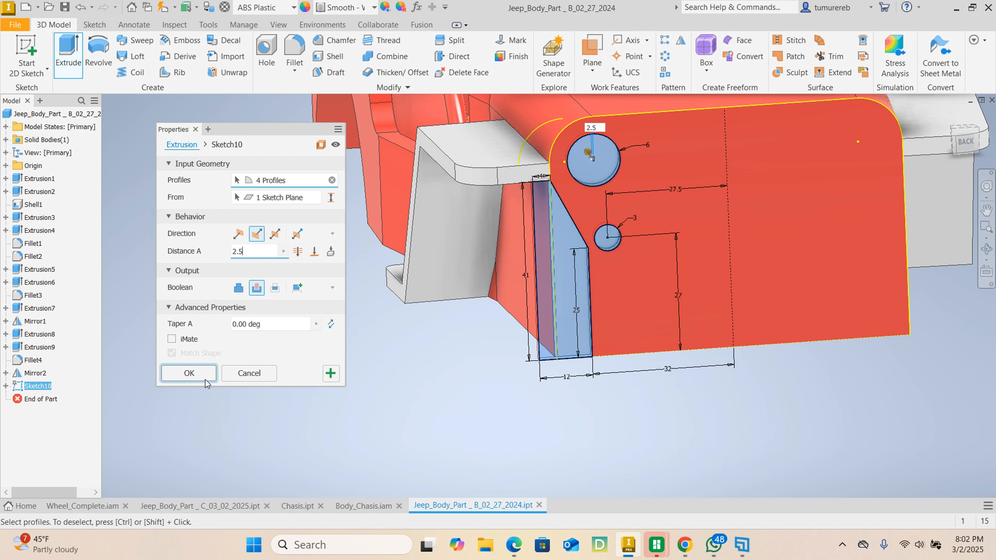
left_click(200, 375)
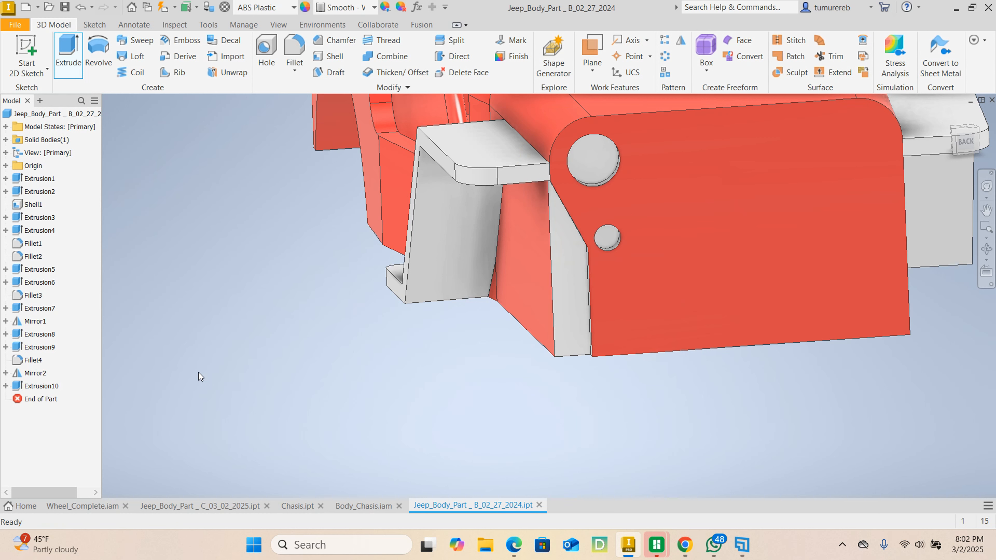
Mirror the Extrusion10 cut across the YZ plane to the other side of the front face
scroll(621, 255, "up", 3)
middle_click_drag(592, 342, 502, 388)
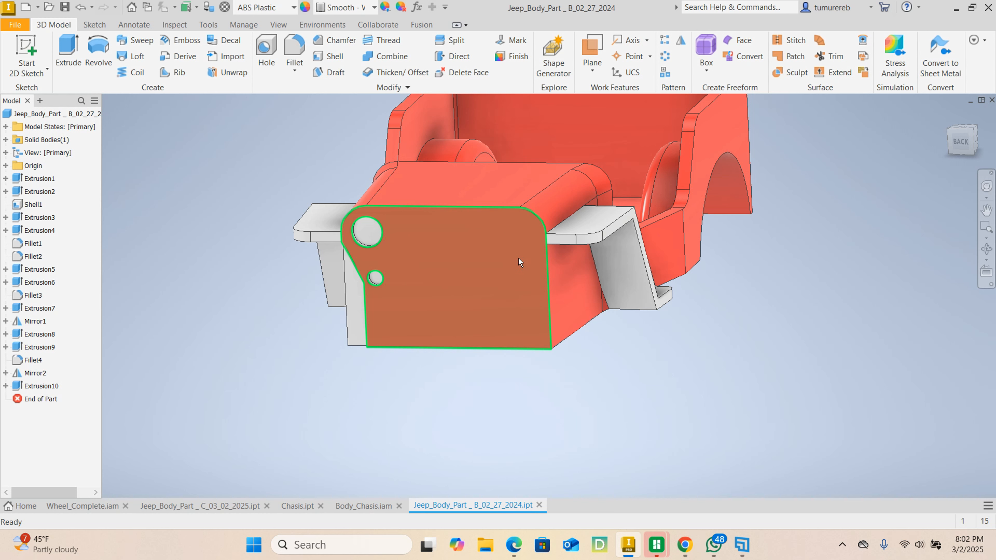
scroll(509, 440, "up", 4)
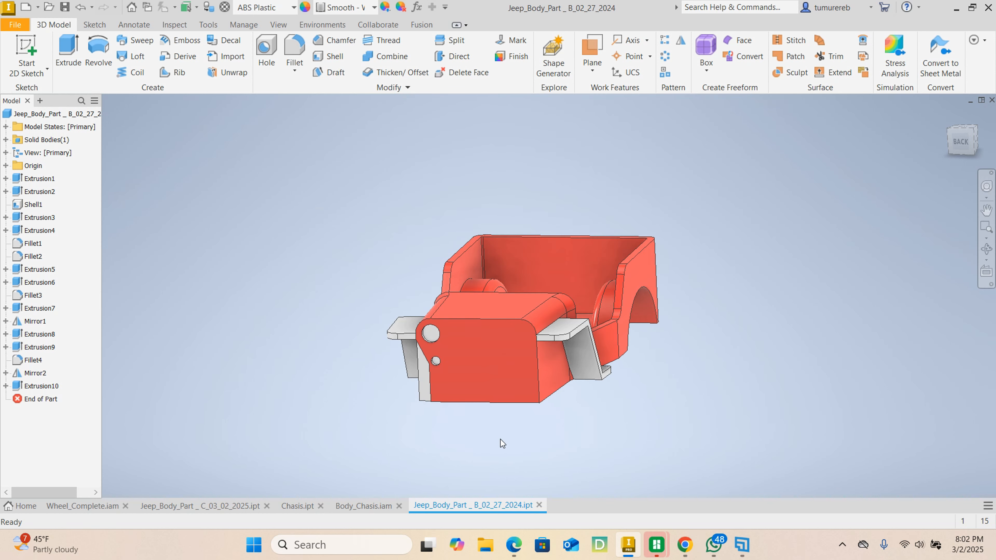
middle_click_drag(549, 438, 485, 360, "shift")
scroll(522, 406, "down", 5)
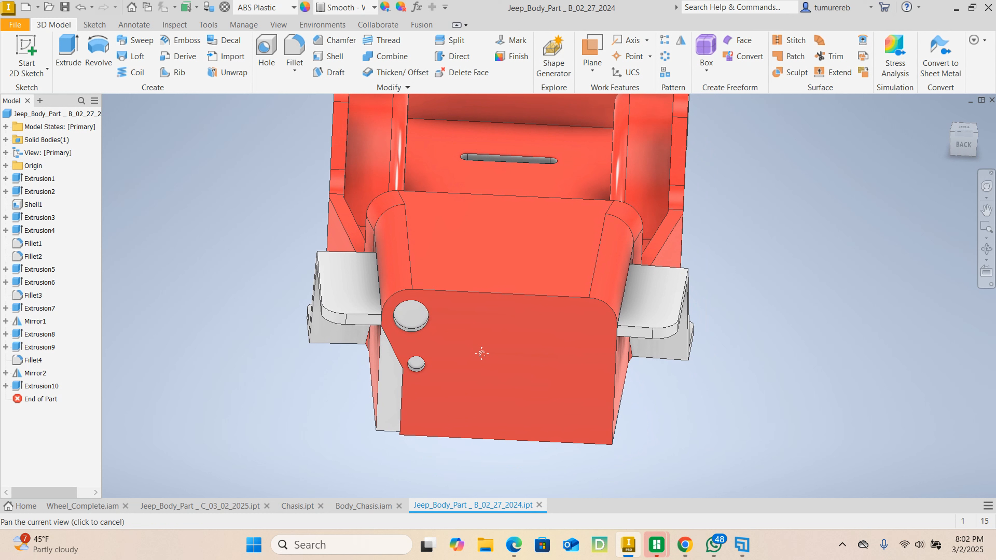
left_click(682, 44)
middle_click_drag(557, 435, 530, 414, "shift")
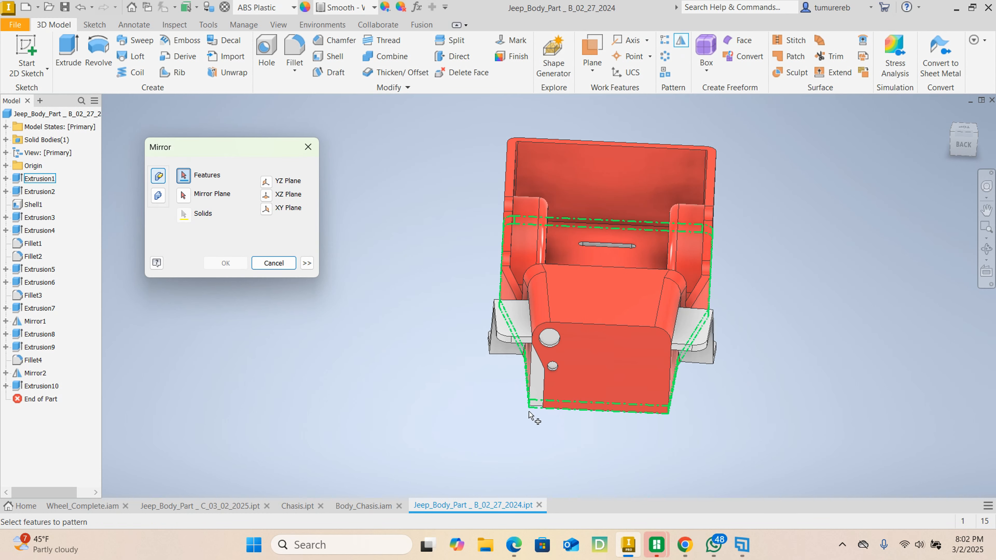
left_click(43, 387)
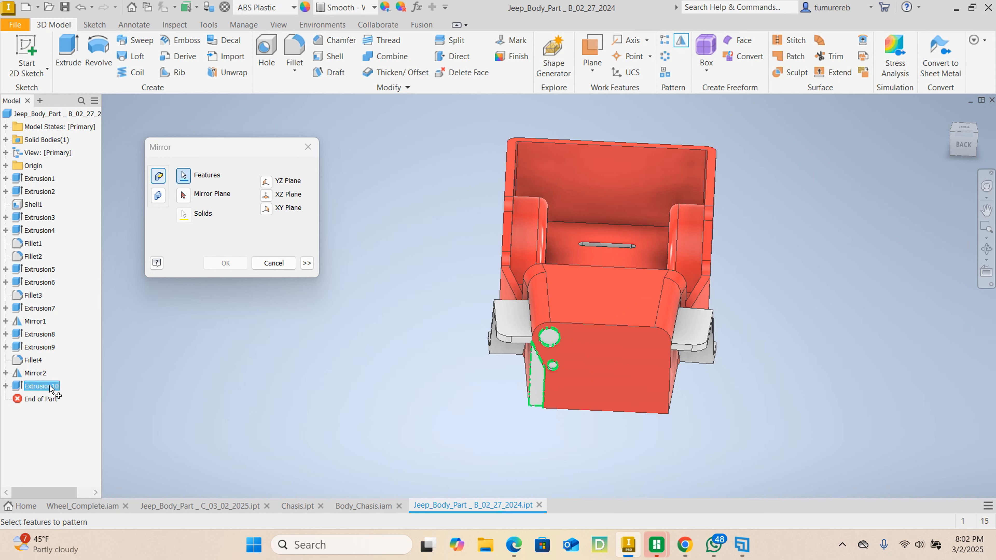
scroll(540, 367, "up", 3)
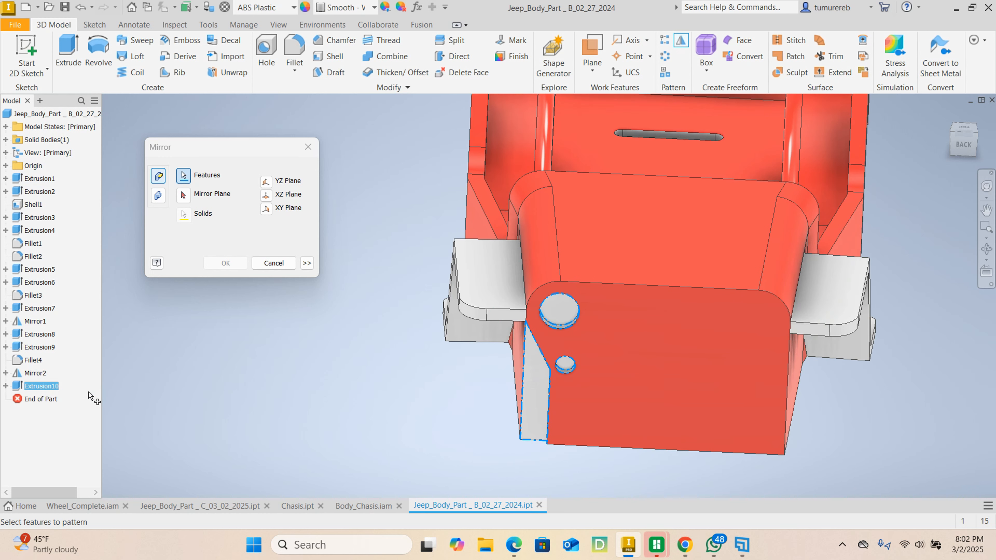
scroll(521, 355, "down", 3)
scroll(522, 355, "up", 3)
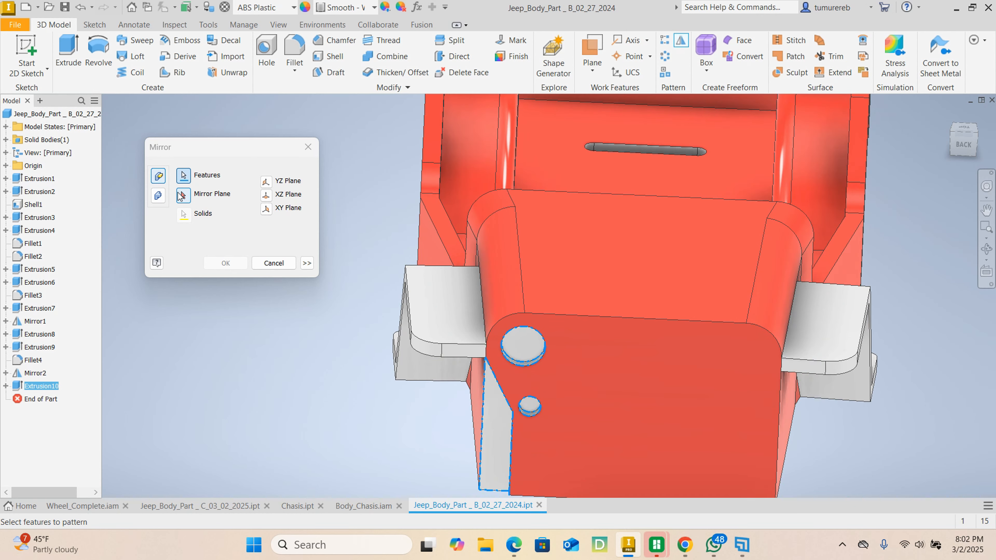
left_click(189, 197)
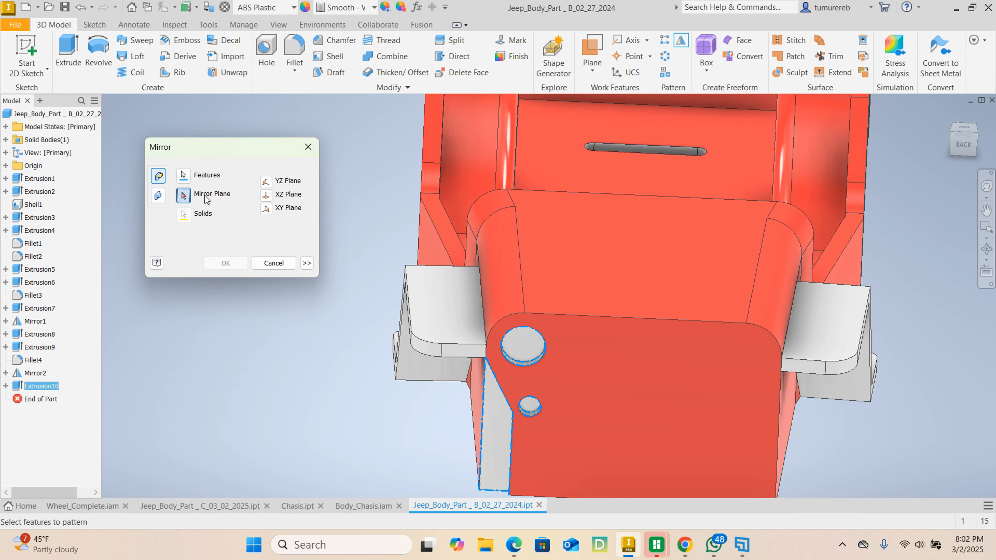
left_click(266, 183)
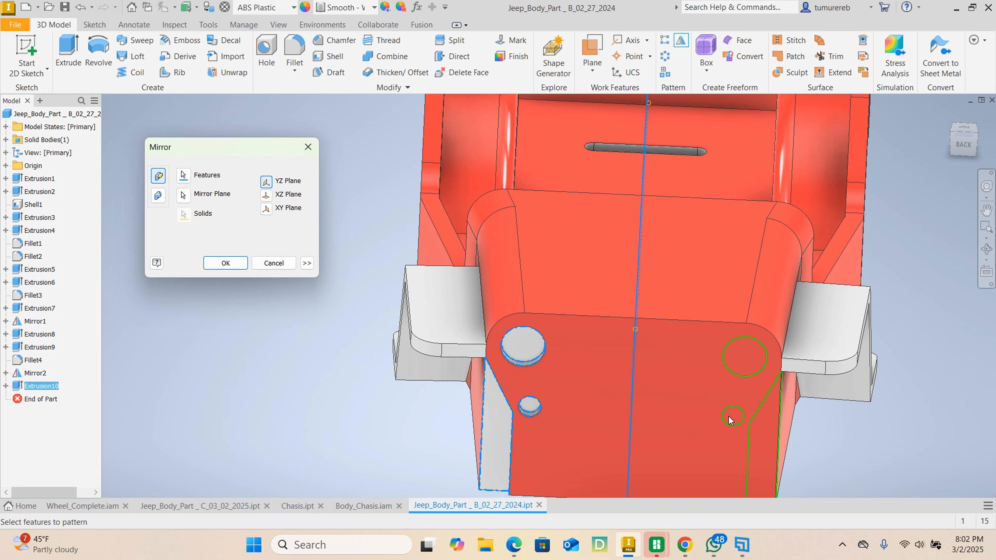
middle_click_drag(716, 385, 508, 295)
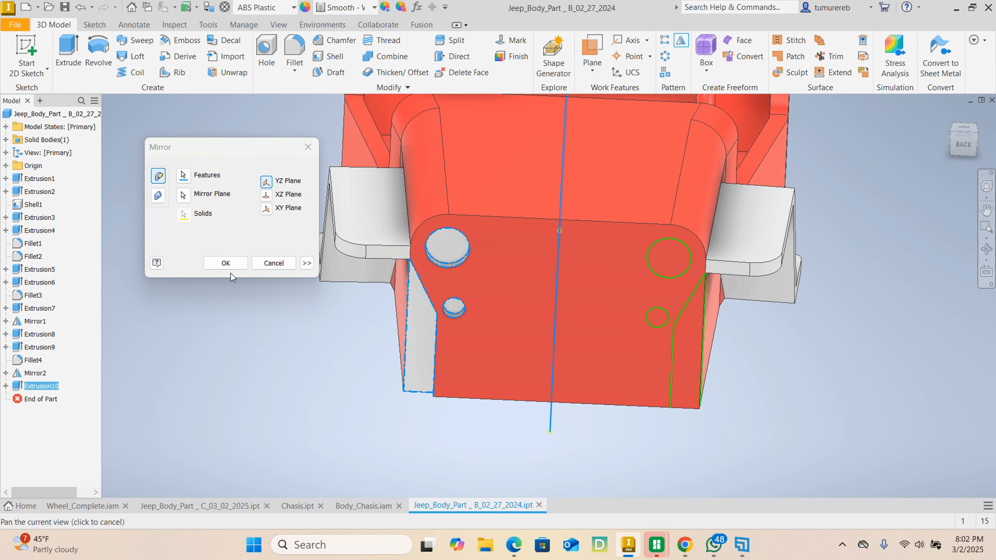
left_click(225, 263)
Start a new sketch on the front face between the mirrored cuts
scroll(248, 274, "up", 3)
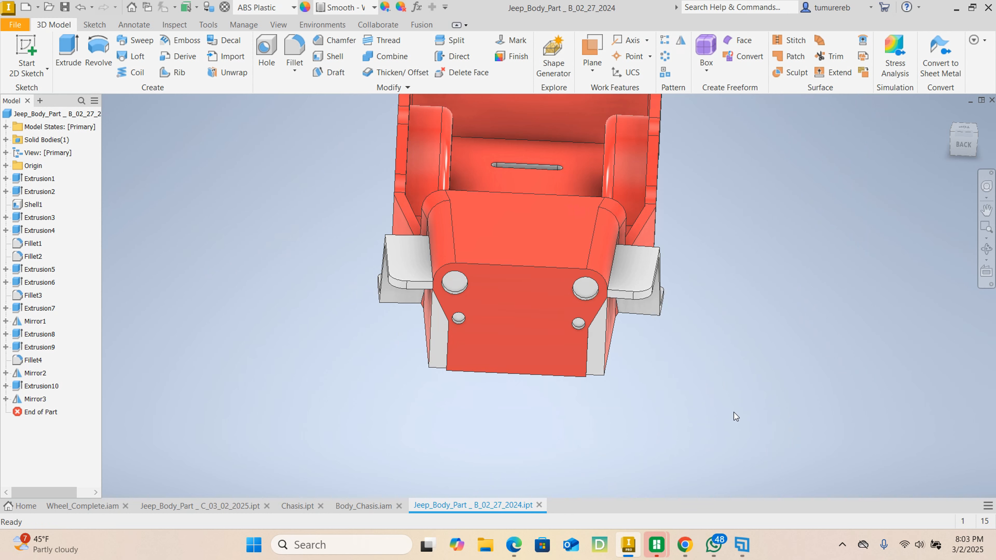
middle_click_drag(741, 413, 707, 398, "shift")
middle_click_drag(578, 333, 648, 364)
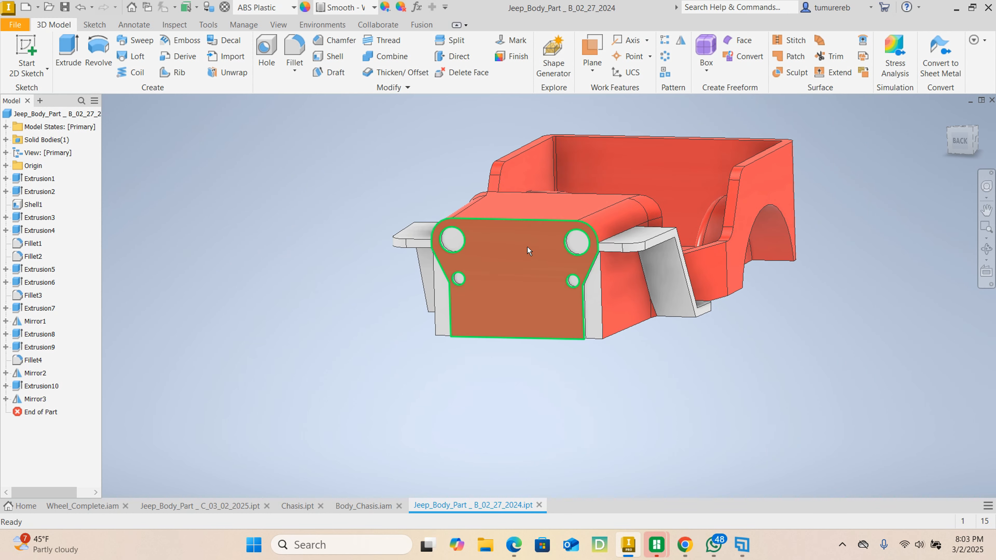
middle_click_drag(511, 279, 538, 337)
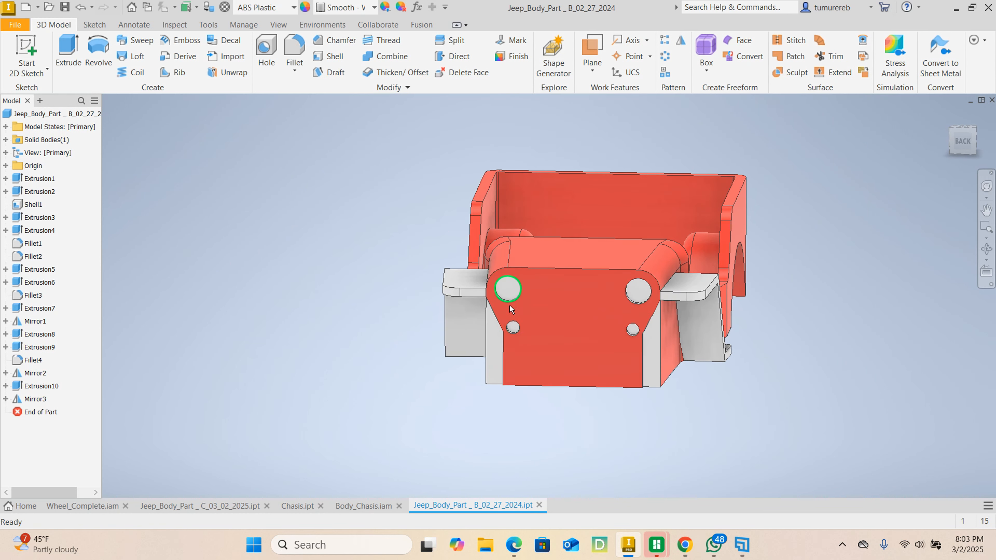
scroll(511, 304, "down", 3)
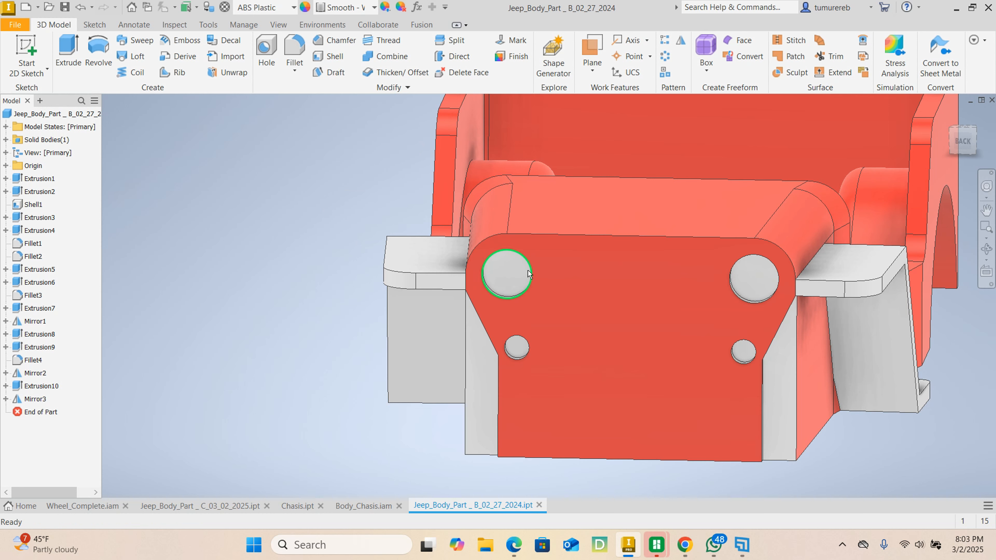
left_click(612, 330)
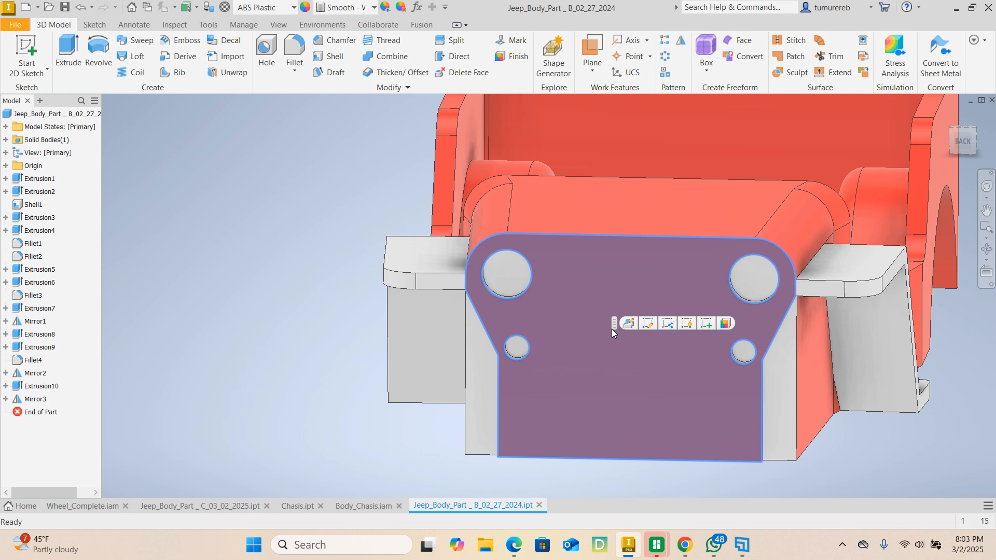
left_click(707, 326)
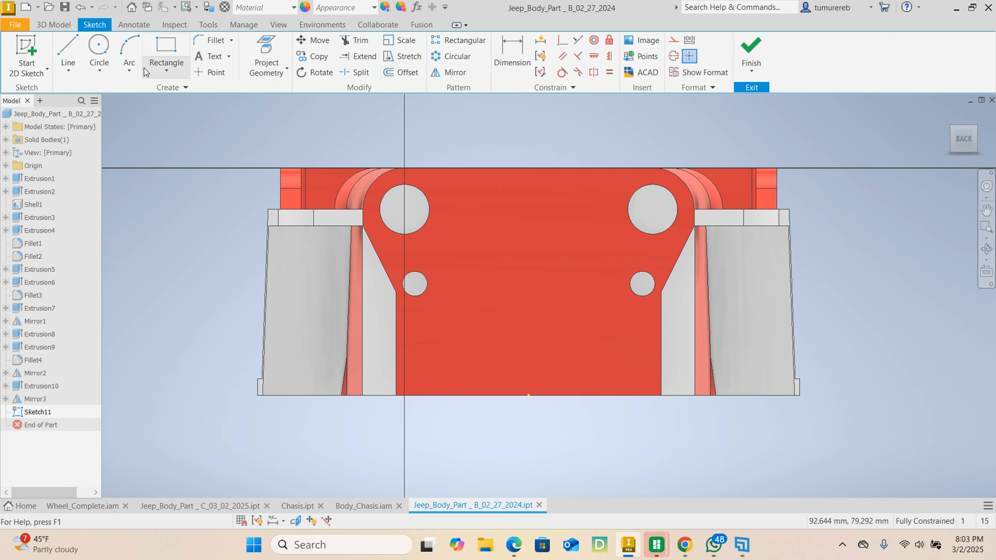
Draw a vertical center-point slot with a 2.5 mm end radius on the front face, beside the circular cuts nearest the vertical axis
left_click(168, 74)
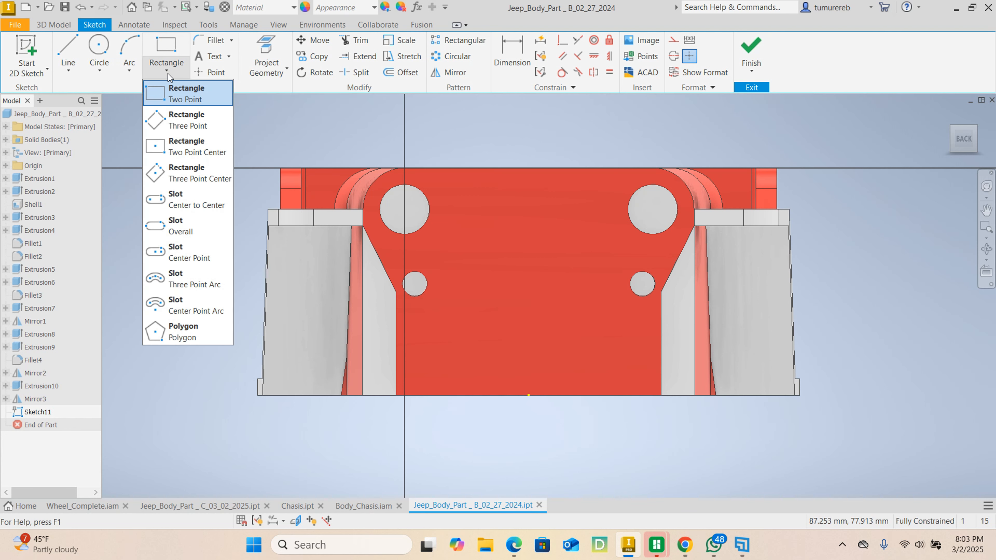
left_click(170, 250)
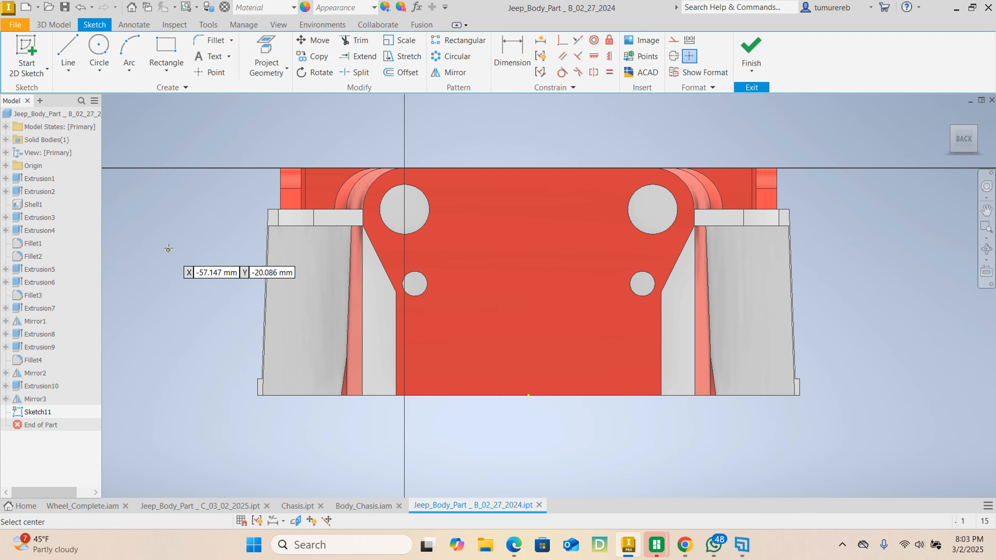
left_click(456, 293)
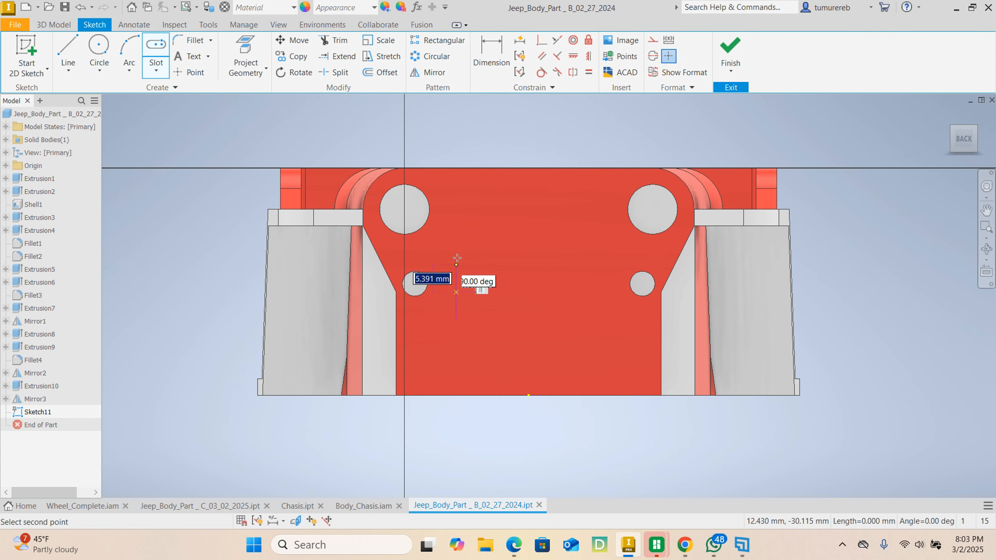
left_click(457, 226)
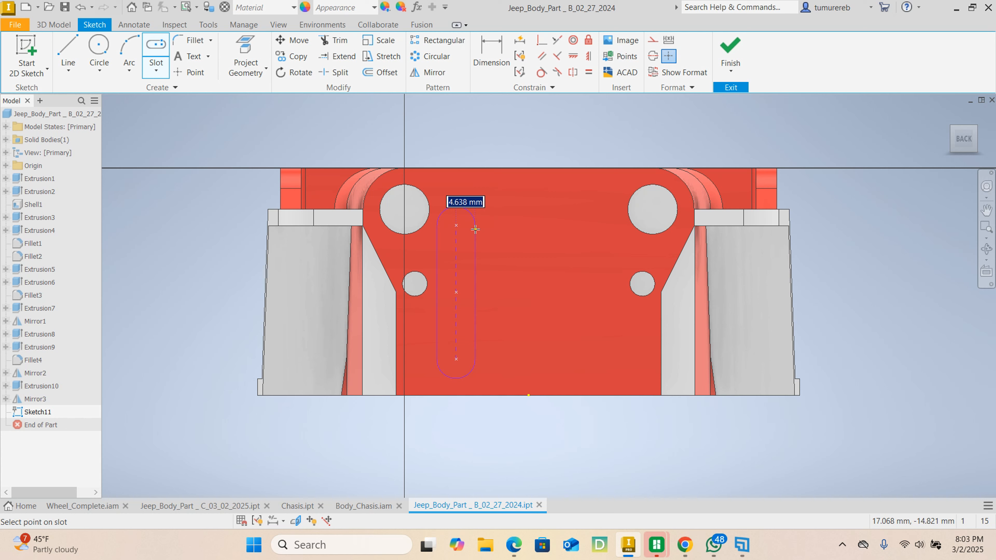
type("2")
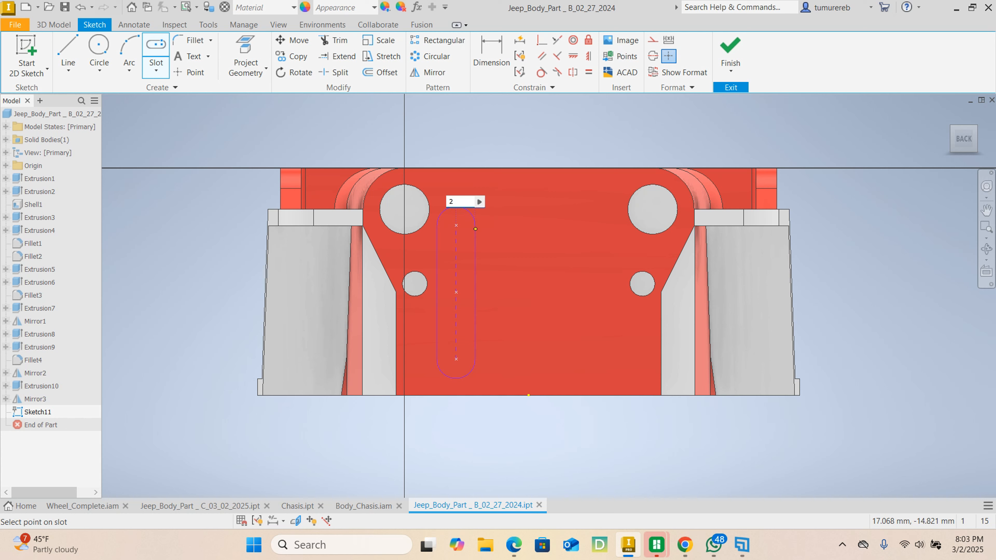
type(".5")
key("Return")
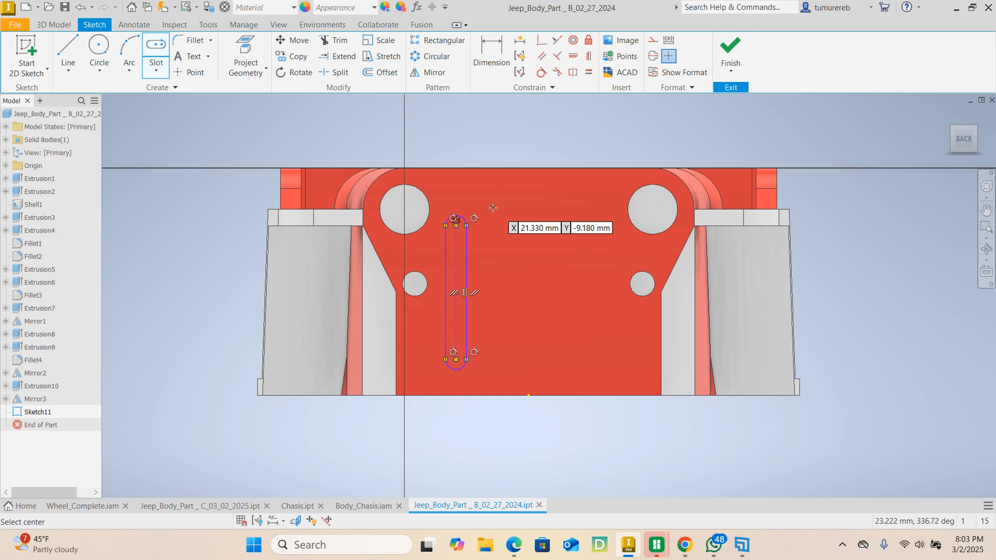
right_click(494, 215)
left_click(529, 212)
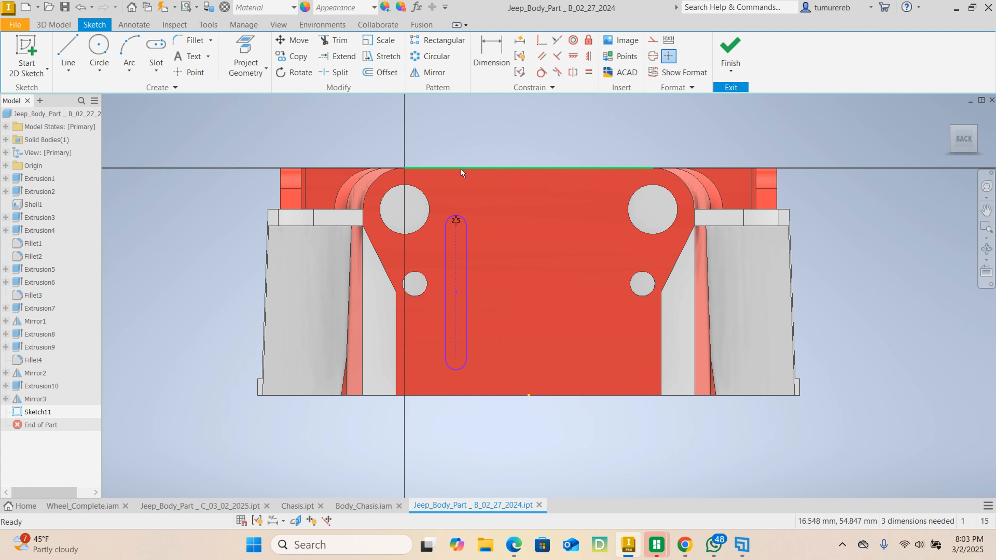
Dimension the distance from the front face's top edge to the slot's upper end at 6 mm
left_click(486, 46)
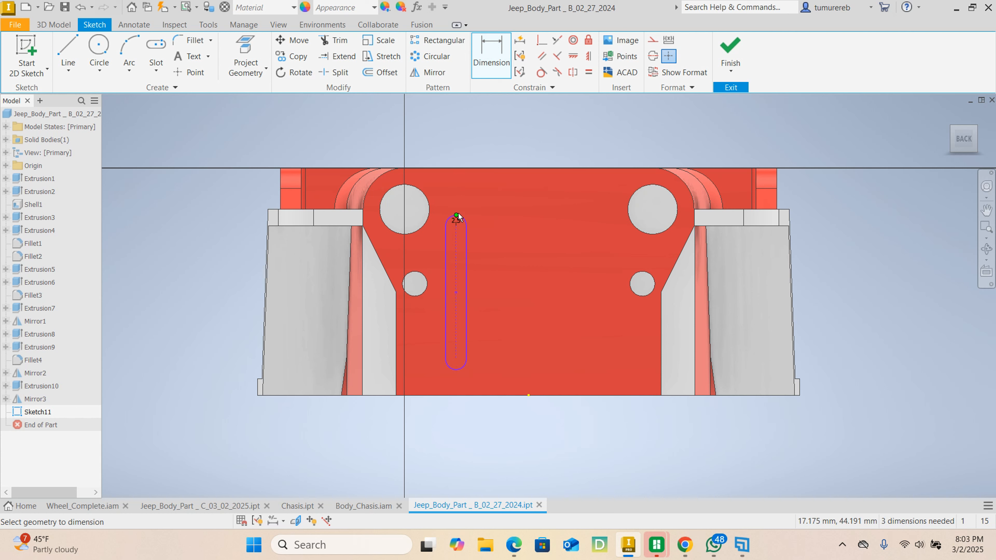
left_click(473, 170)
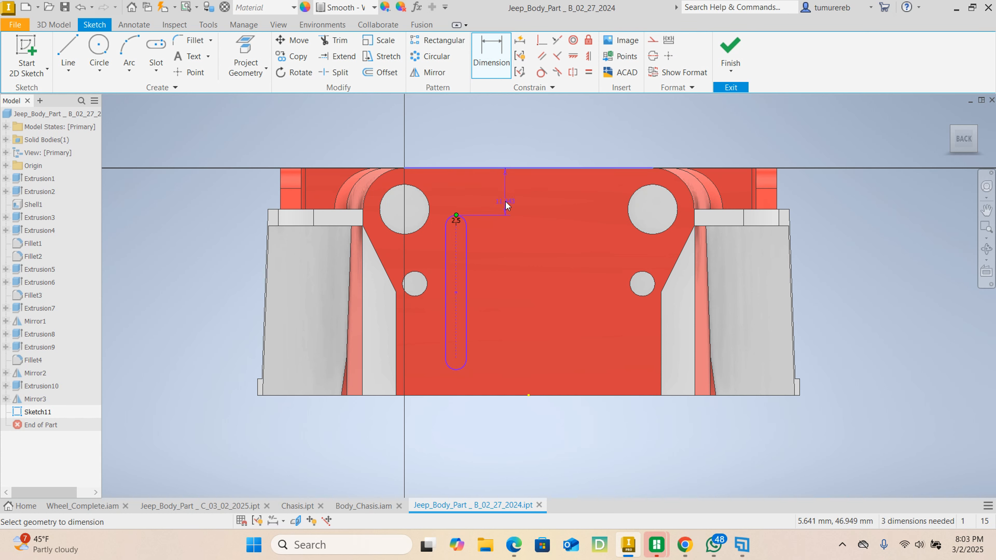
left_click(505, 202)
type("6")
key("Return")
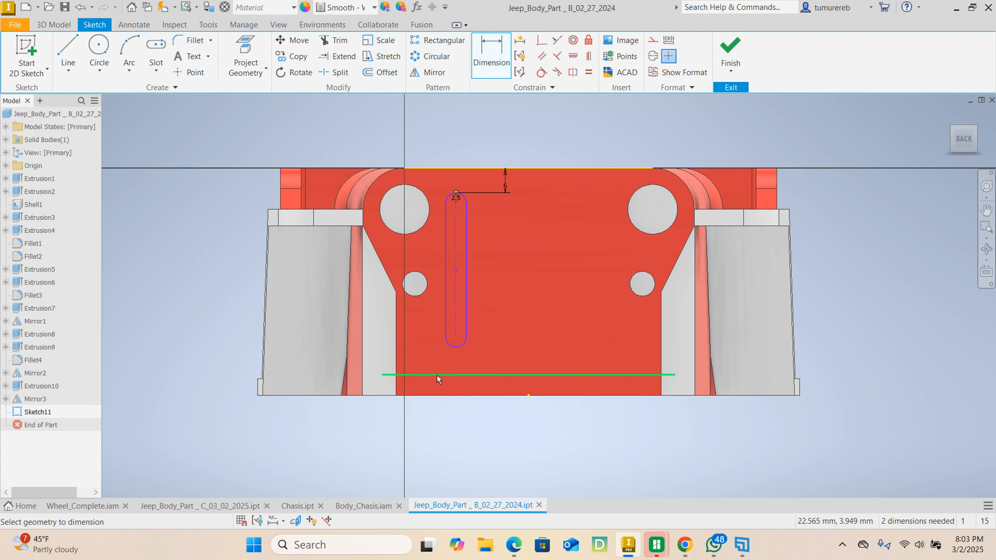
Dimension the slot's lower end to the front face's bottom edge, linking the value to the 6 mm dimension at the slot's upper end
left_click(455, 347)
left_click(453, 395)
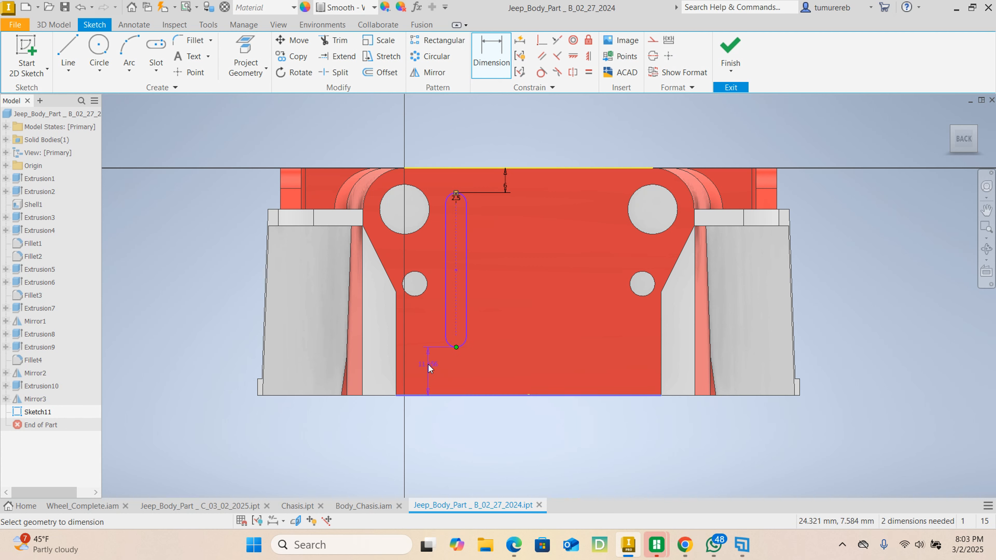
left_click(430, 368)
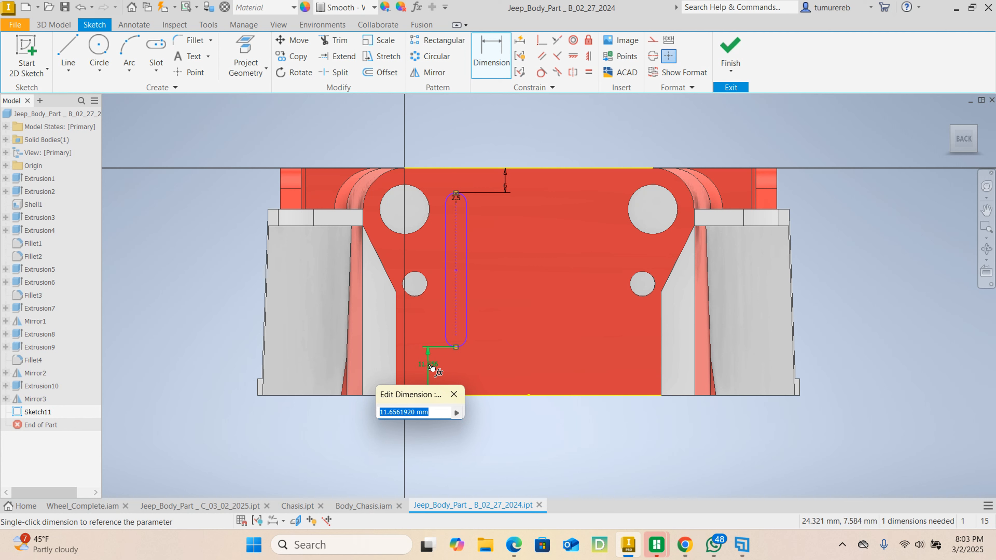
type("=")
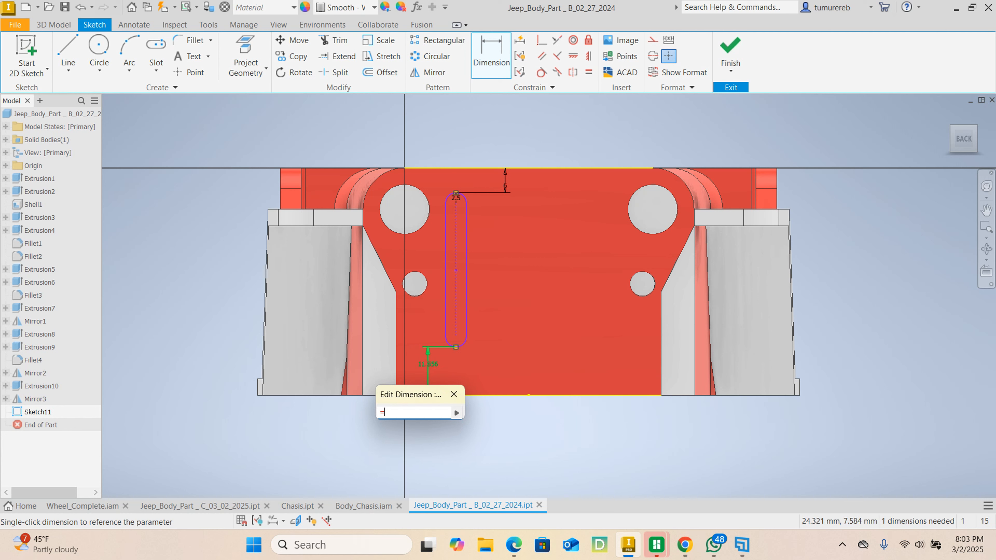
left_click(507, 184)
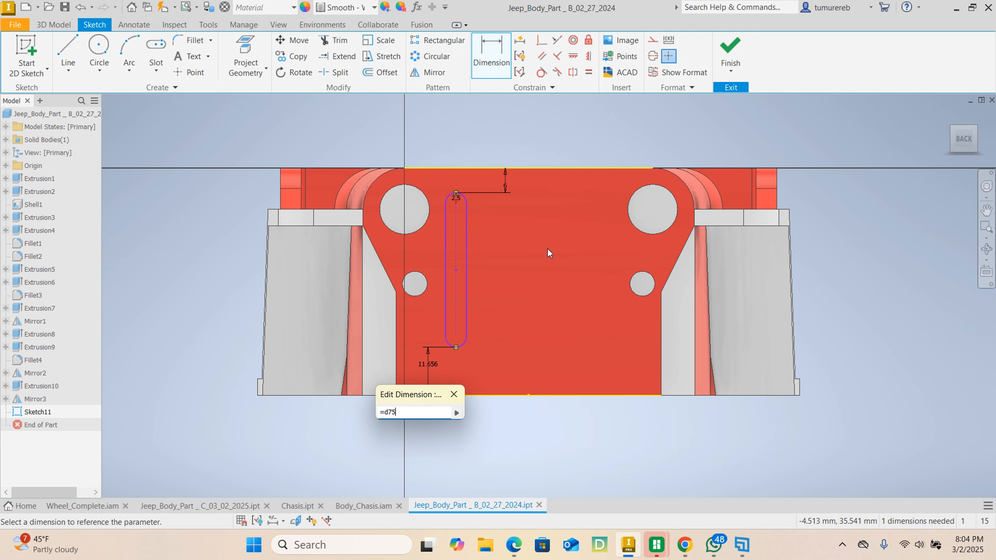
key("Return")
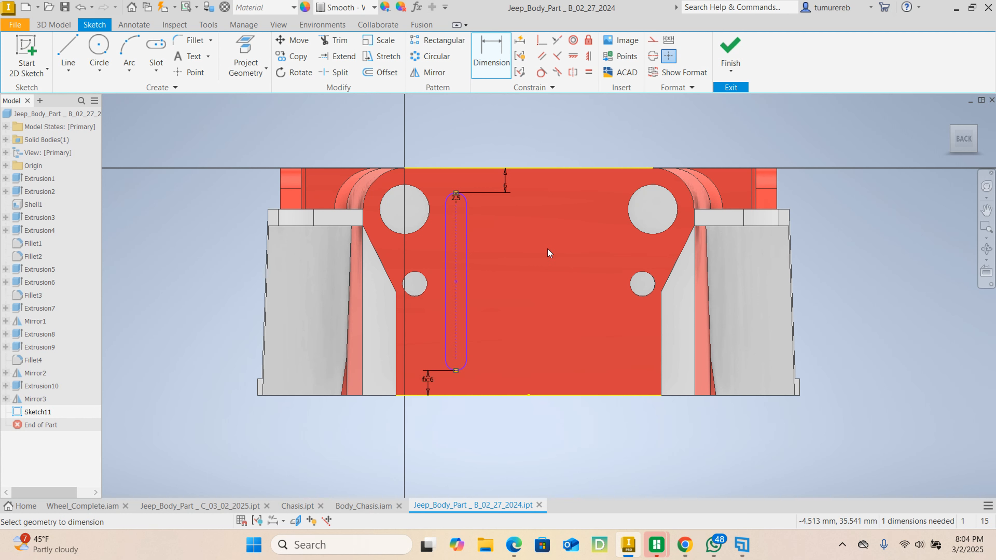
Set the distance between the front face's top edge and the slot's upper end to 8 mm
scroll(426, 387, "down", 3)
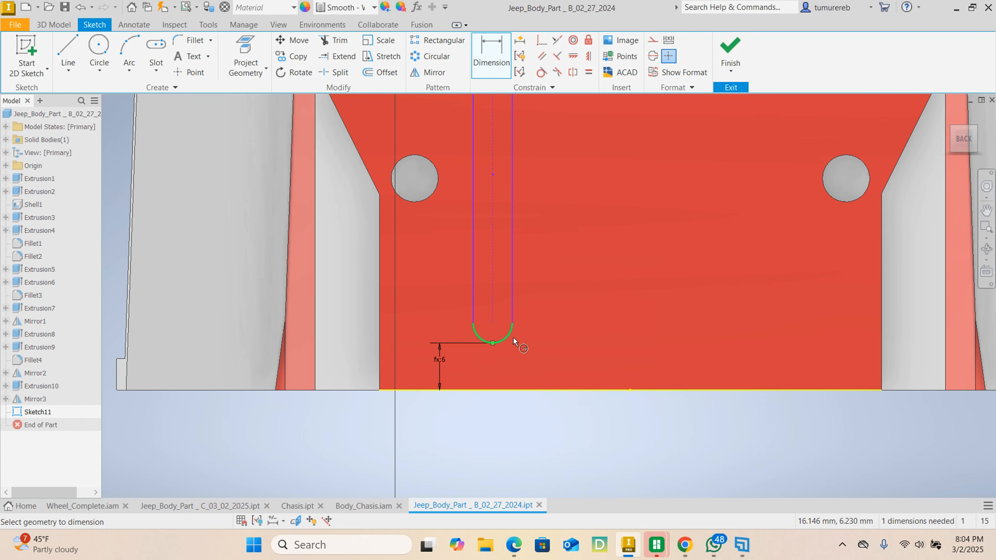
middle_click_drag(552, 265, 546, 304)
scroll(546, 300, "up", 5)
middle_click_drag(561, 205, 549, 238)
scroll(547, 237, "down", 6)
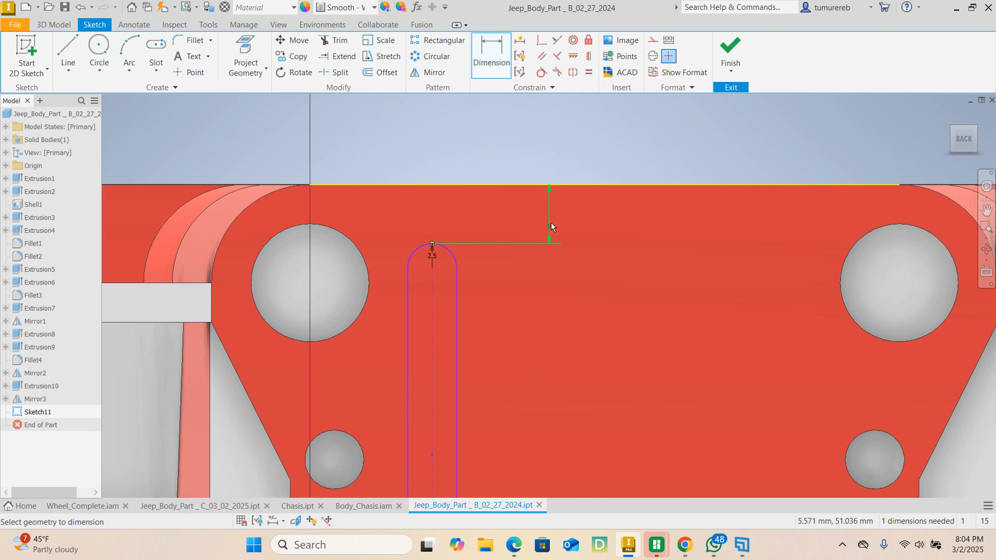
scroll(561, 238, "up", 3)
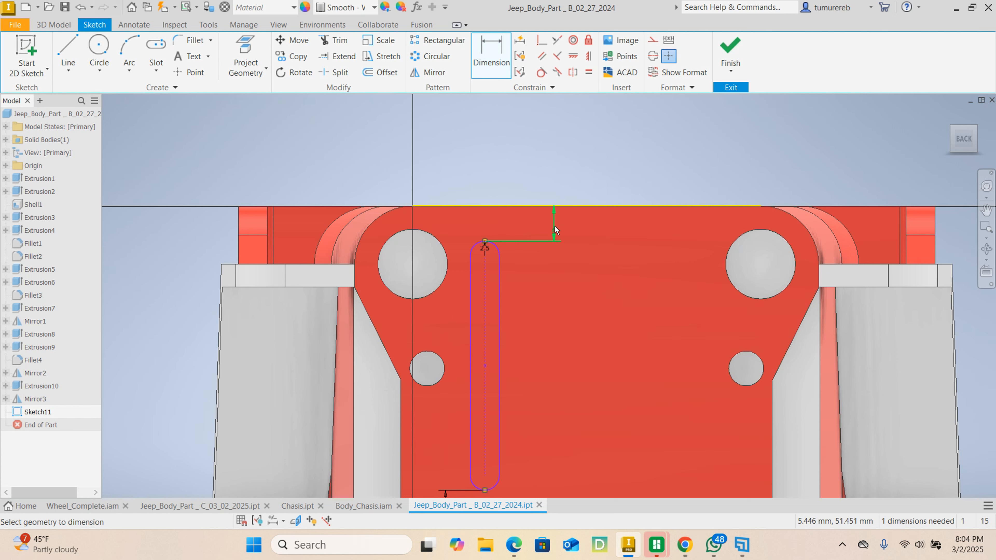
scroll(555, 230, "up", 4)
scroll(560, 271, "down", 5)
left_click(554, 250)
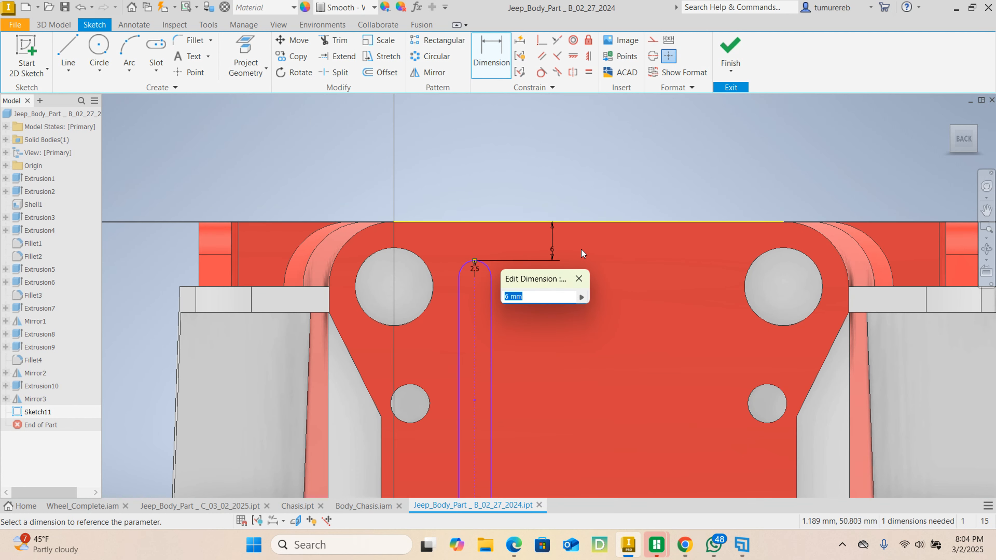
type("8")
key("Return")
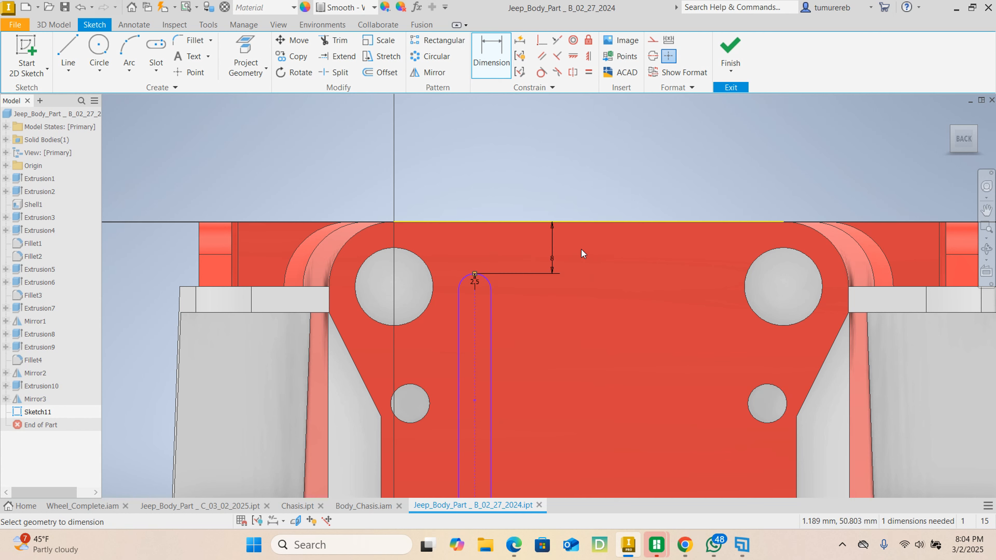
Set the slot's upper-end distance from the front face's top edge back to 6 mm
scroll(582, 250, "up", 4)
scroll(514, 333, "down", 6)
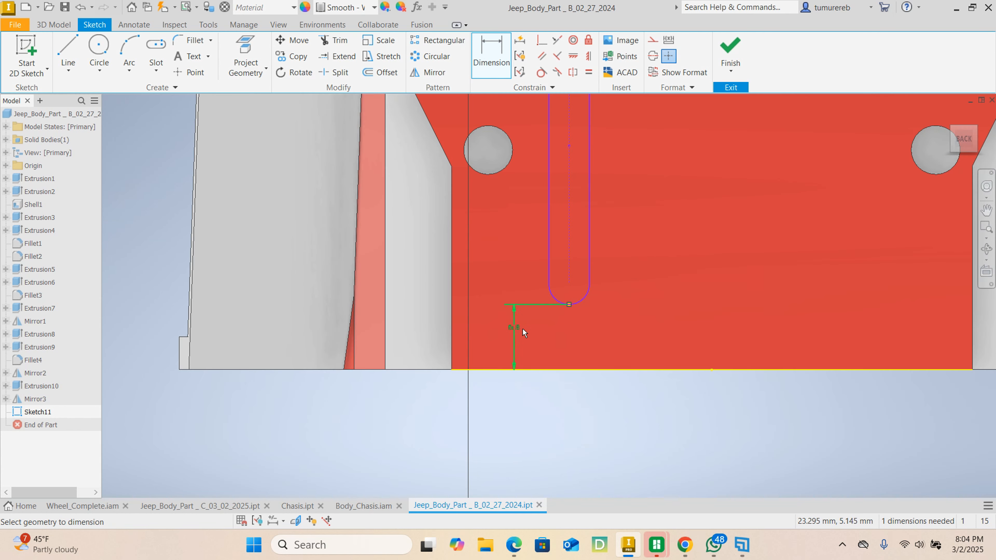
middle_click_drag(523, 328, 494, 403)
scroll(494, 403, "up", 4)
scroll(553, 280, "down", 5)
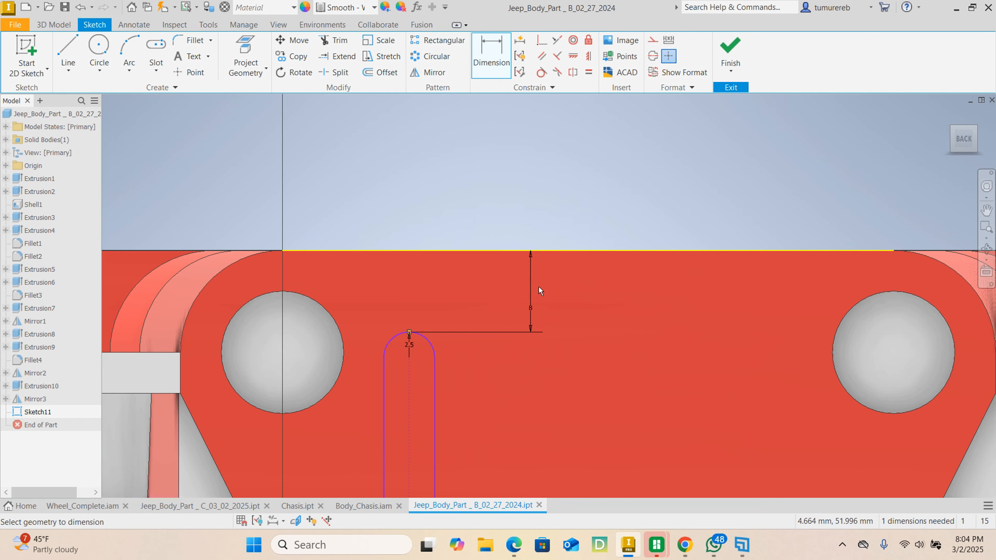
scroll(554, 297, "up", 3)
right_click(555, 296)
left_click(593, 299)
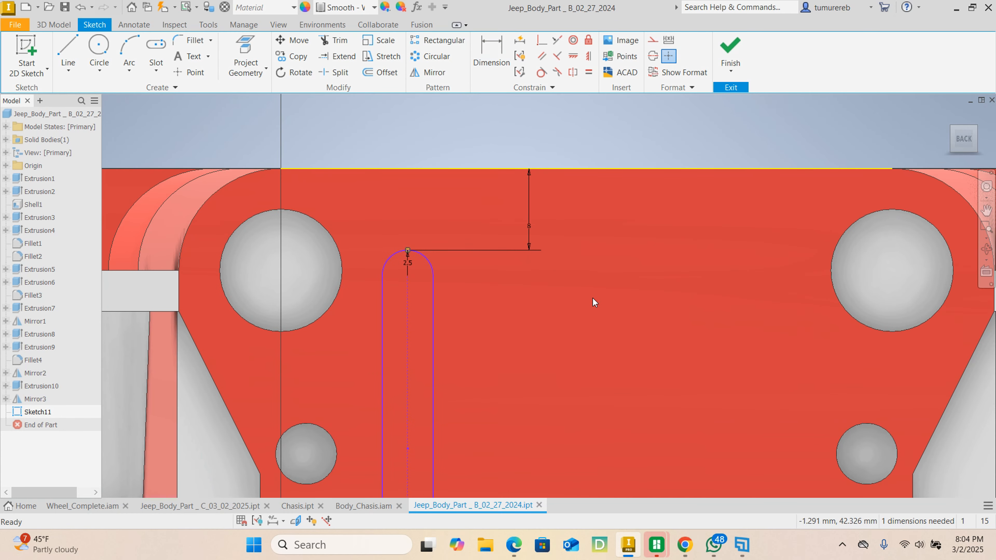
scroll(573, 296, "down", 2)
middle_click_drag(573, 296, 556, 244)
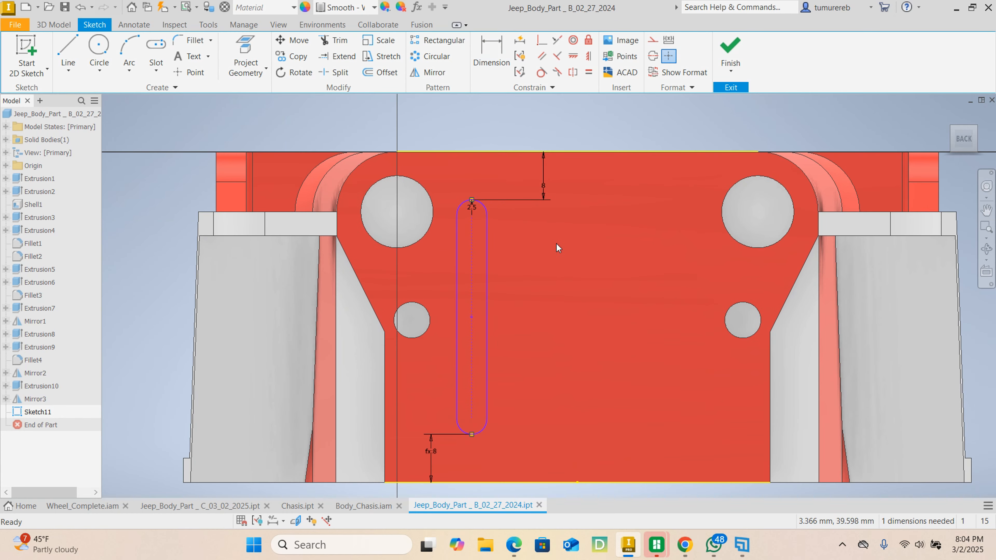
double_click(543, 185)
type("6")
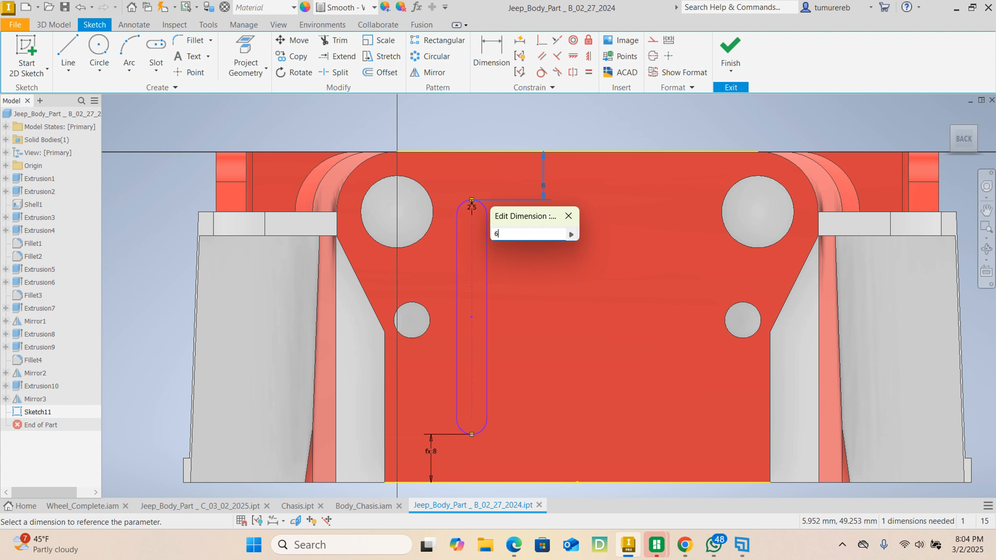
key("Return")
scroll(564, 213, "down", 2)
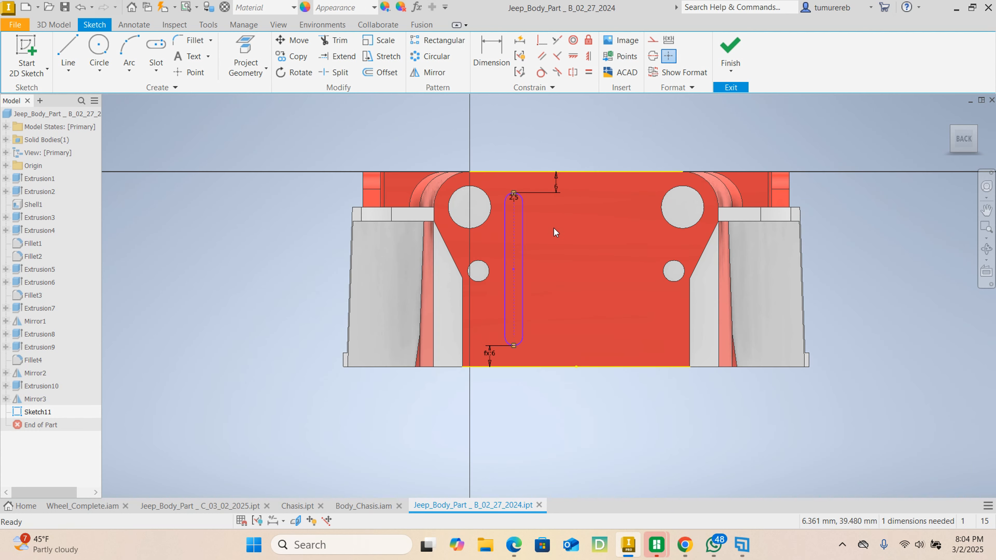
Dimension the slot's outer straight side at 10 mm from the front face's nearest vertical edge
scroll(463, 408, "up", 3)
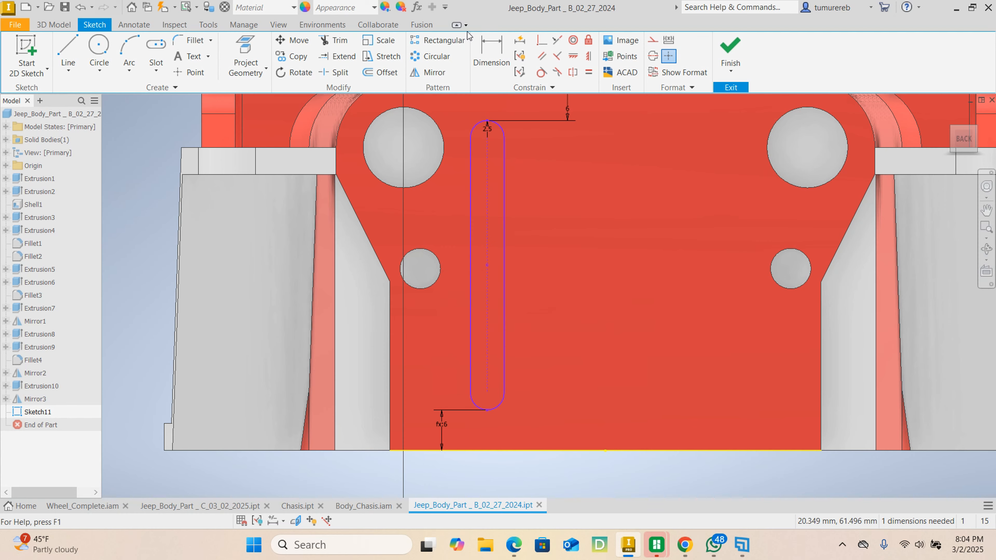
middle_click_drag(554, 316, 540, 347)
scroll(543, 347, "down", 2)
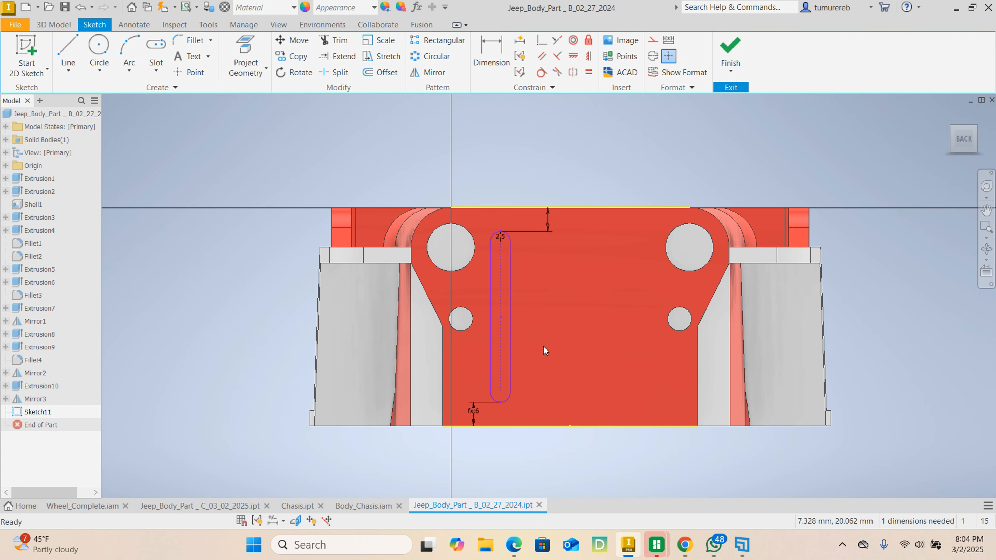
scroll(542, 339, "up", 3)
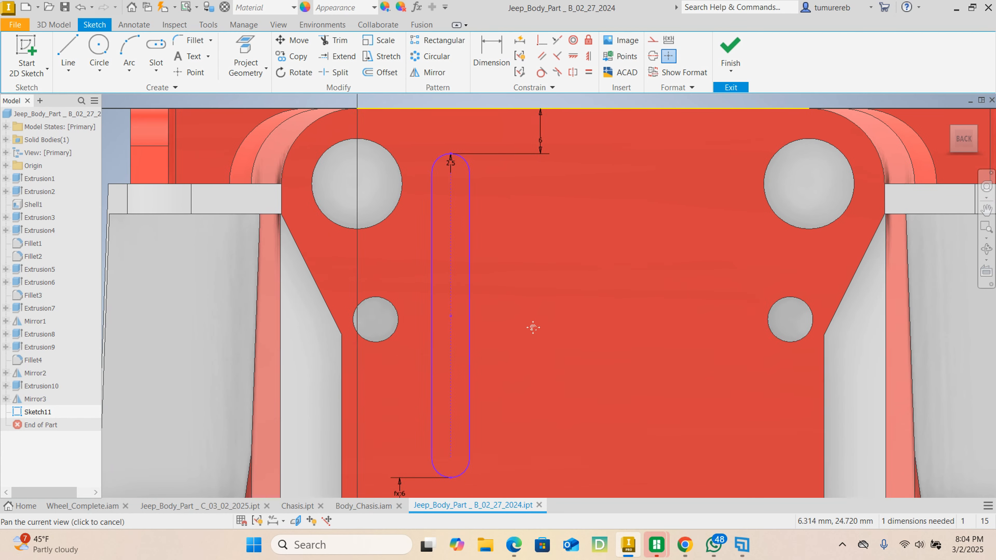
scroll(536, 331, "down", 2)
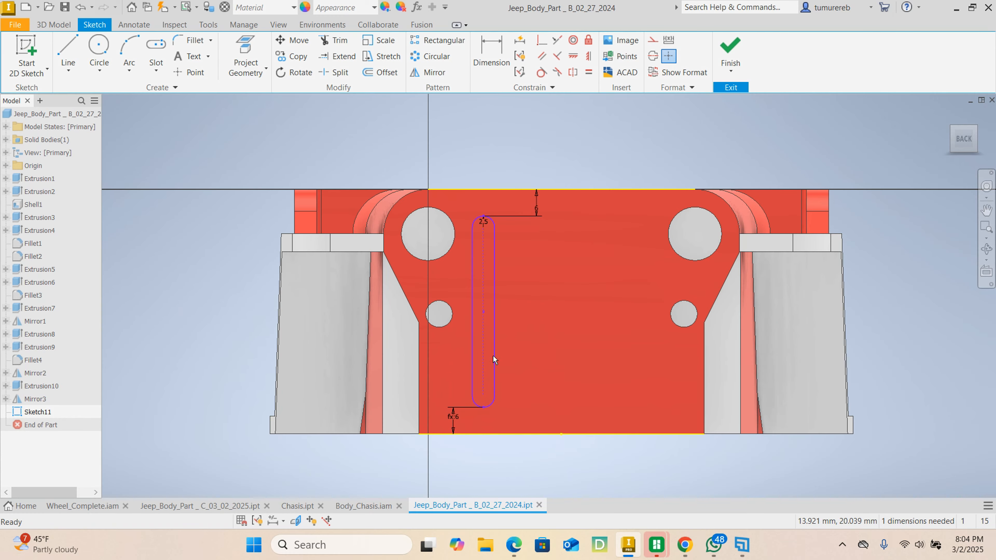
scroll(454, 414, "up", 3)
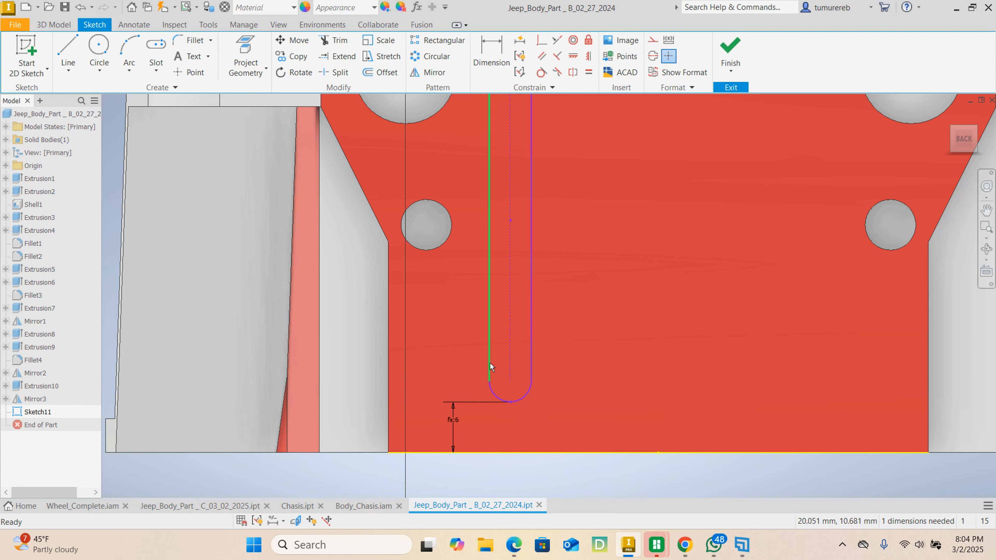
scroll(489, 363, "down", 2)
scroll(488, 422, "up", 1)
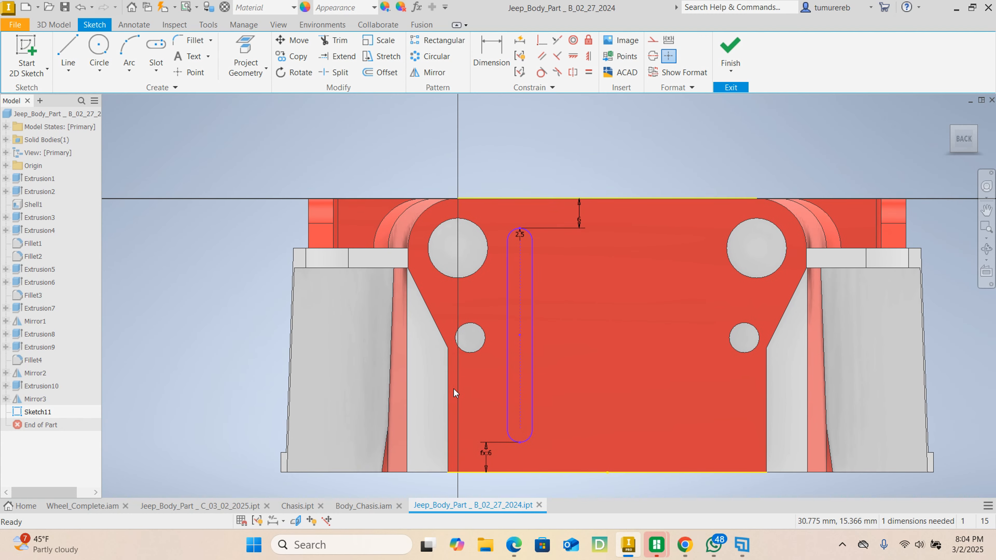
key("d")
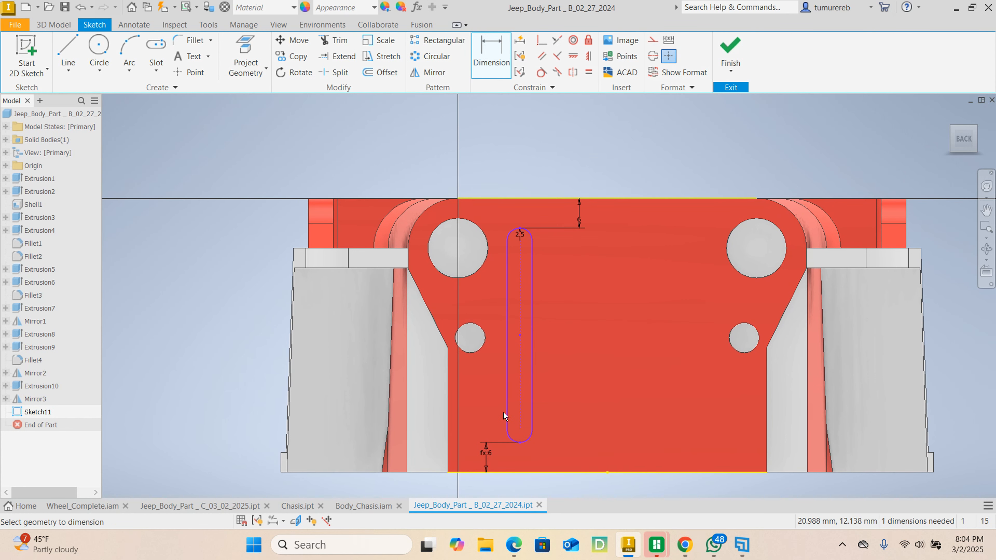
left_click(449, 428)
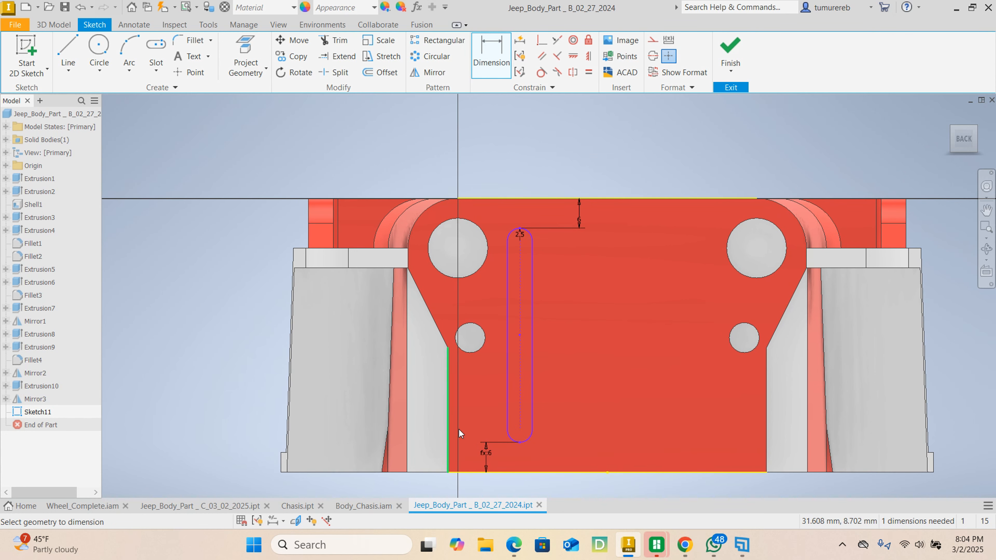
left_click(508, 415)
scroll(481, 424, "up", 3)
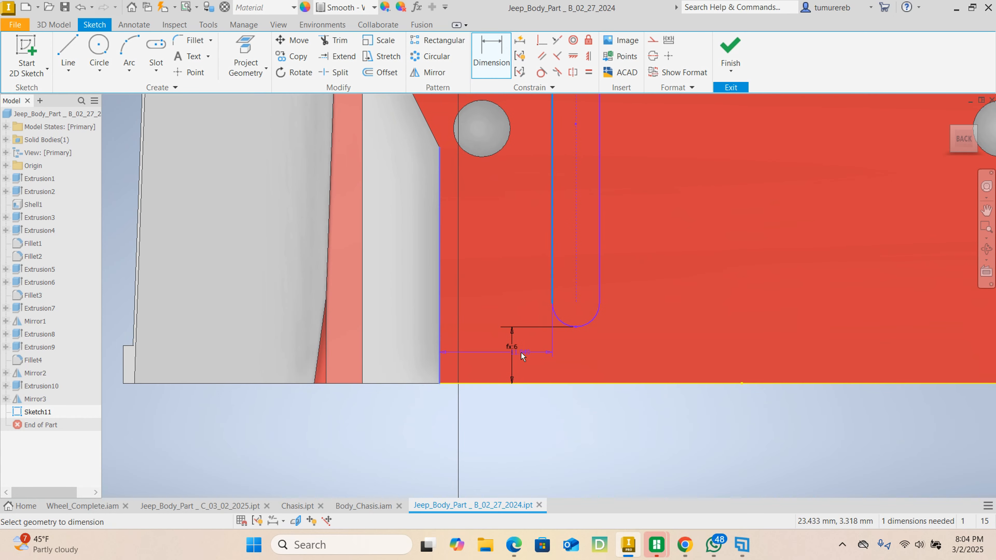
left_click(499, 265)
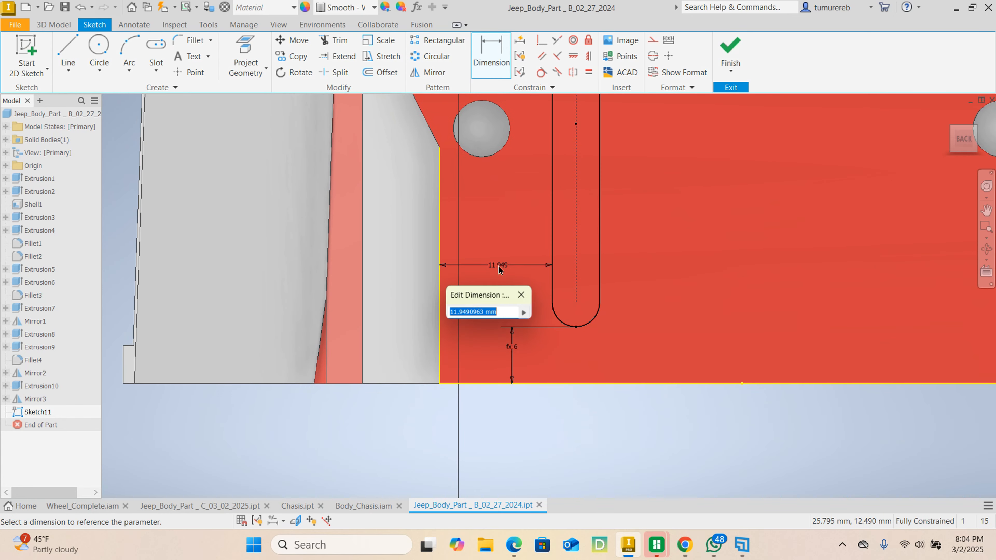
type("10")
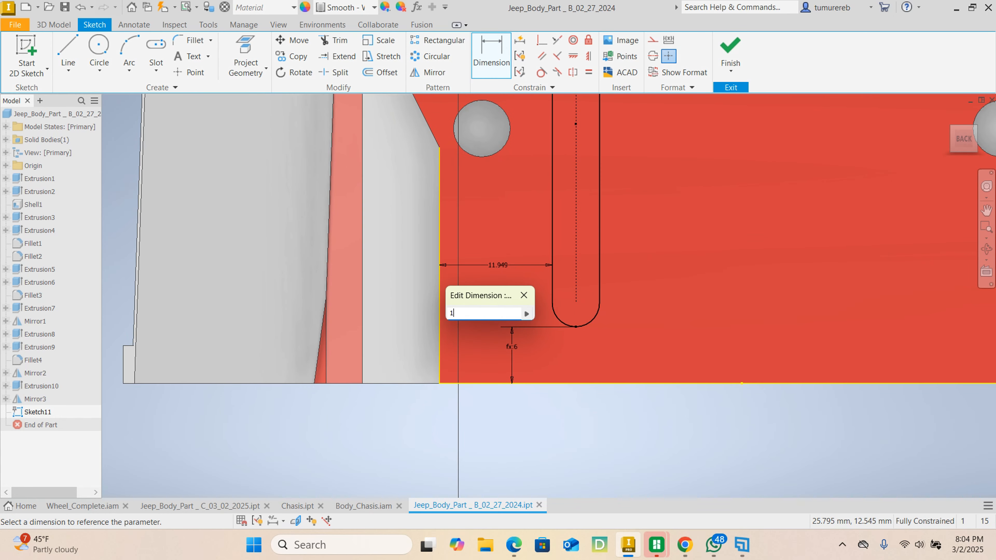
key("Return")
scroll(499, 265, "down", 5)
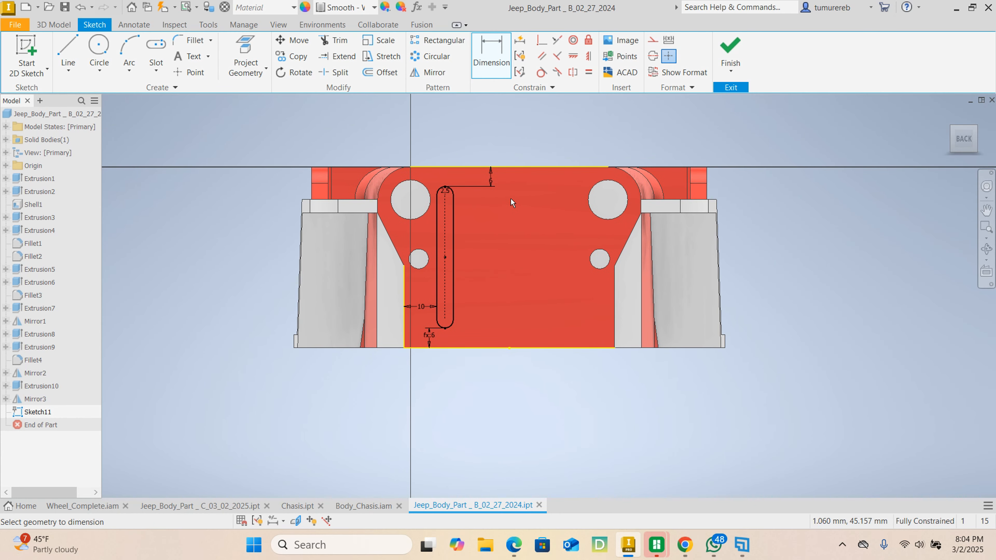
End dimensioning and finish the slot sketch on the front face
scroll(480, 320, "up", 3)
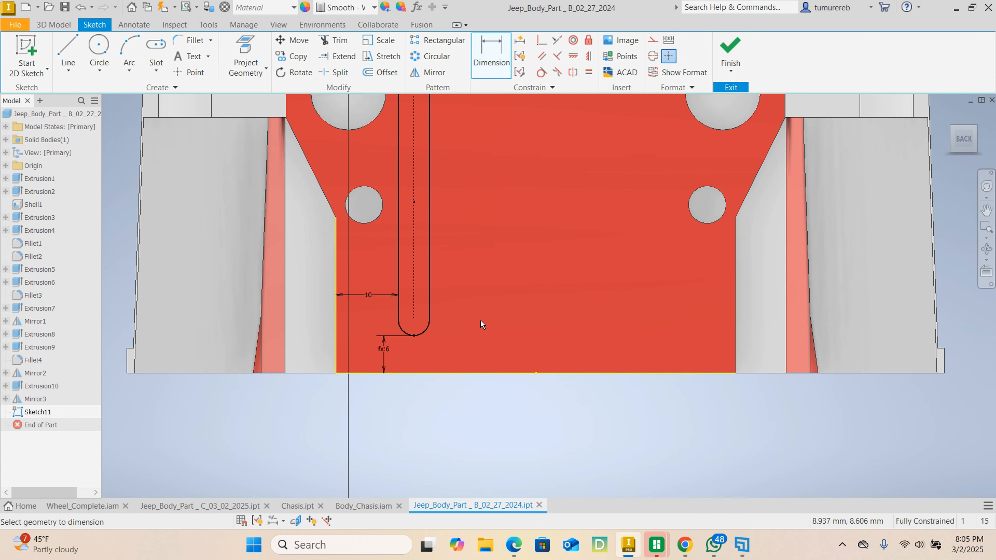
mouse_move(483, 324)
middle_mouse_down()
mouse_move(521, 408)
mouse_move(491, 359)
middle_mouse_up()
scroll(493, 357, "down", 2)
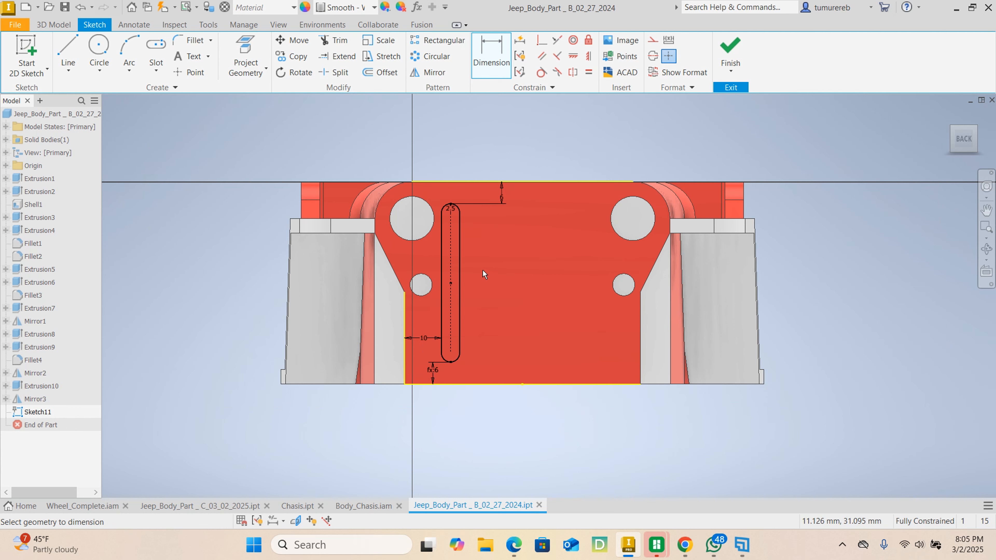
right_click(513, 229)
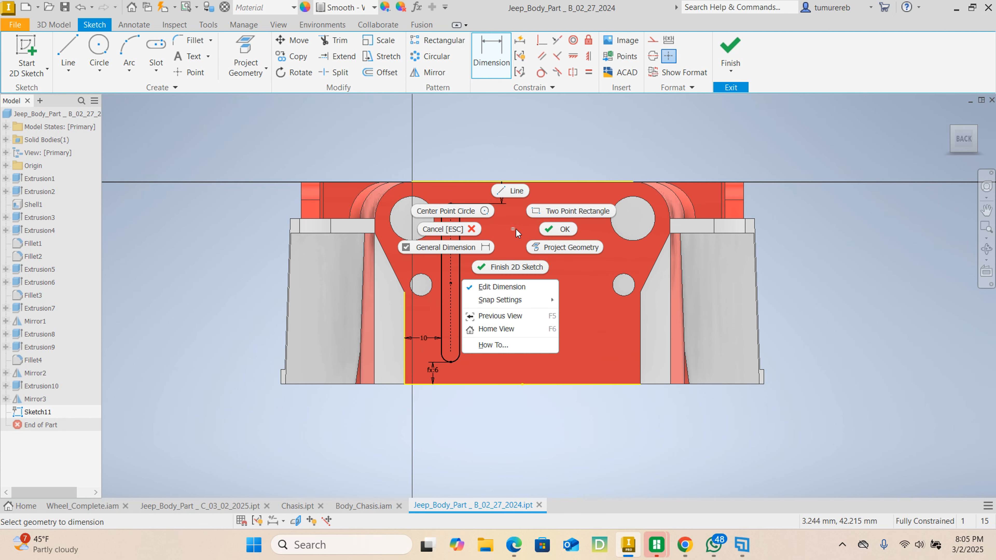
left_click(550, 231)
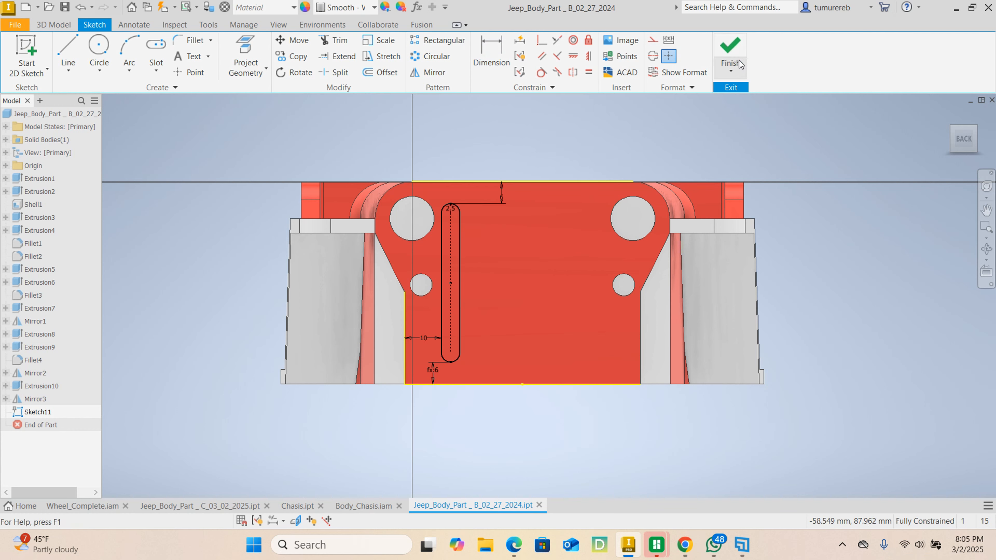
left_click(730, 55)
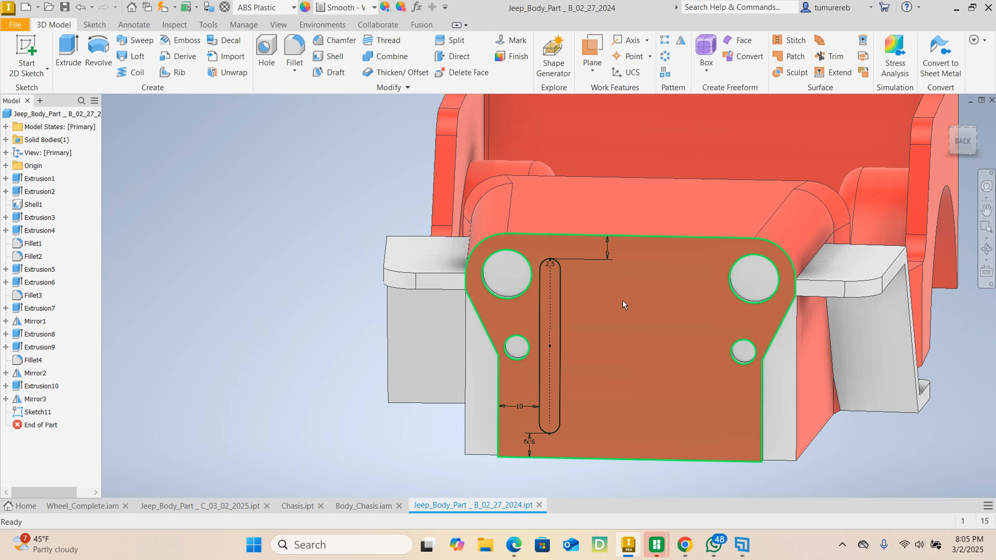
scroll(614, 314, "down", 3)
scroll(522, 302, "up", 3)
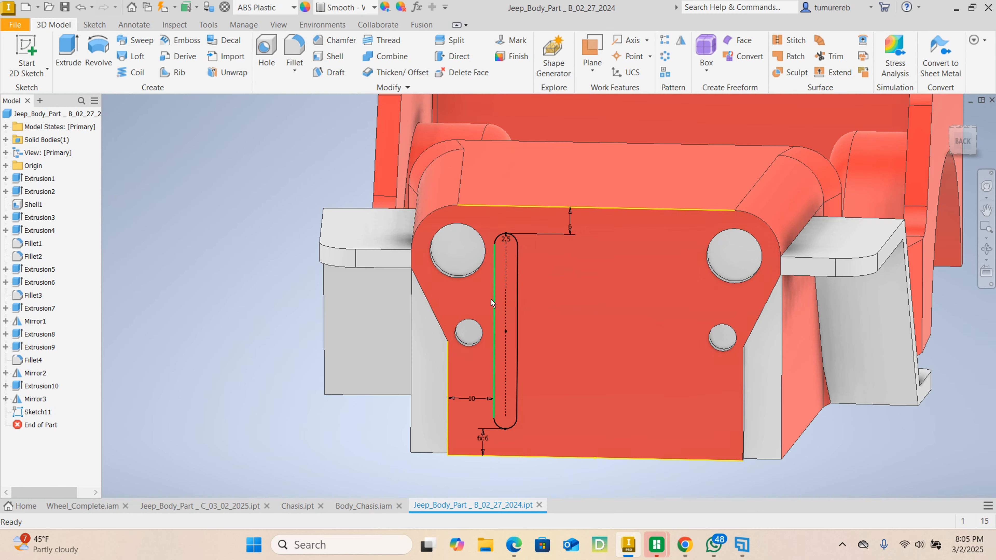
middle_click_drag(584, 295, 504, 288)
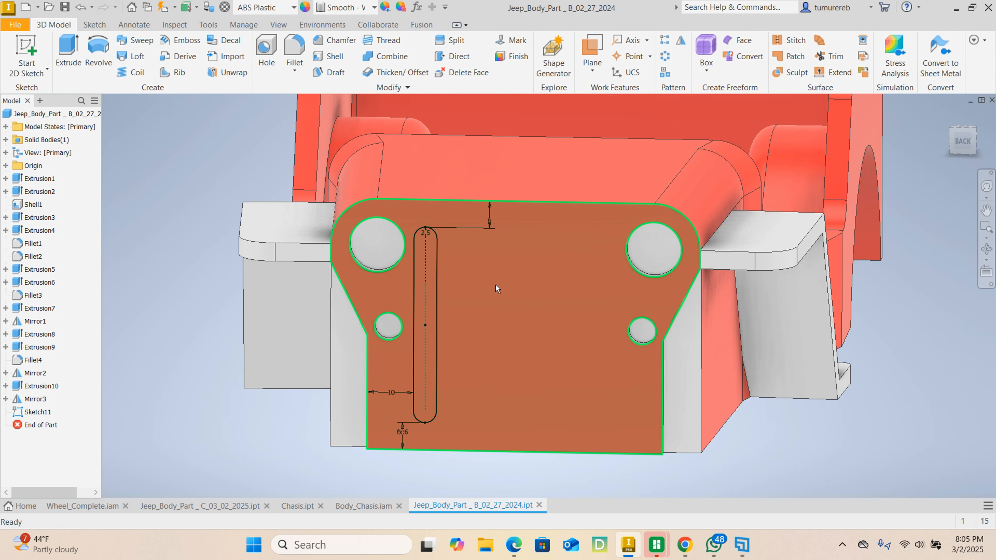
Extrude the slot profile 2.5 mm inward from the front face as a cut
middle_click_drag(502, 305, 513, 305, "shift")
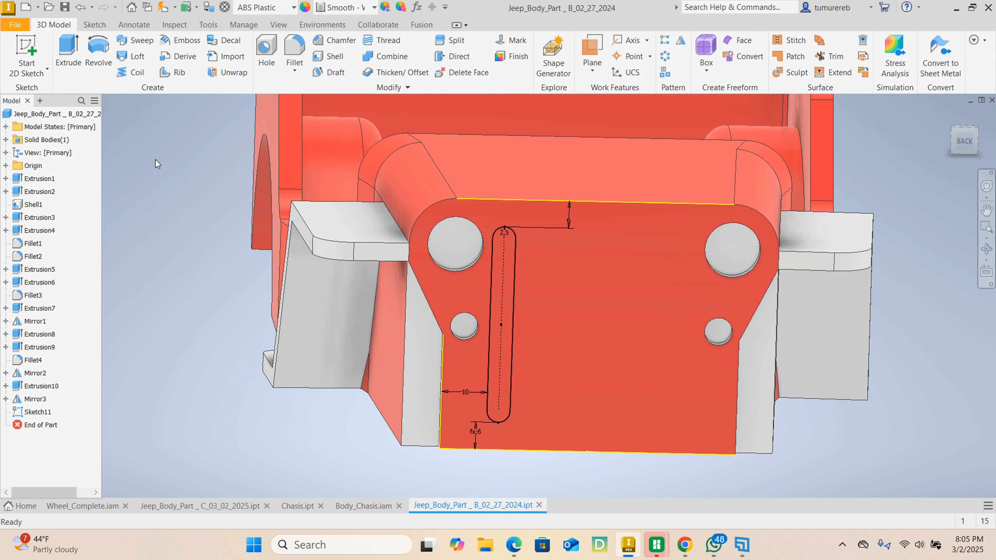
left_click(67, 55)
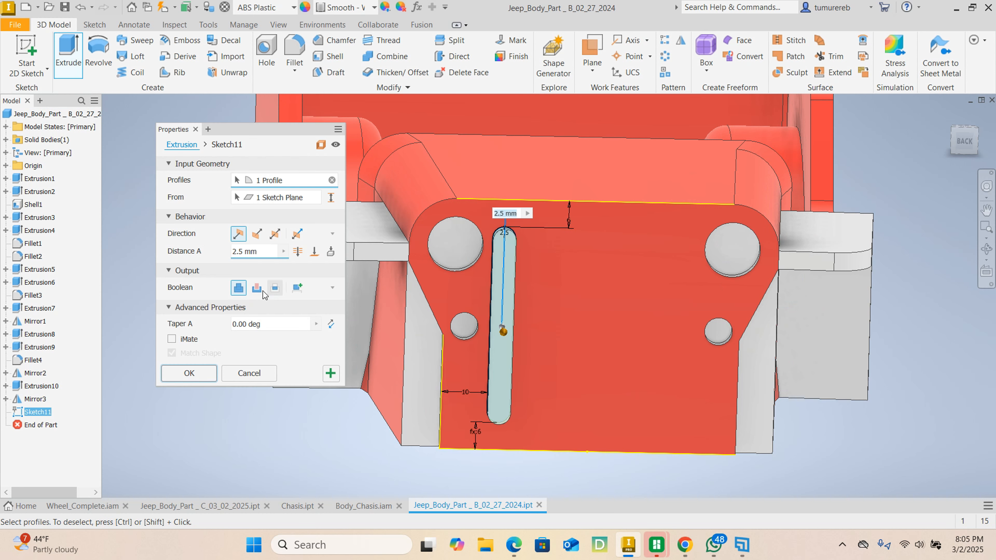
left_click(258, 250)
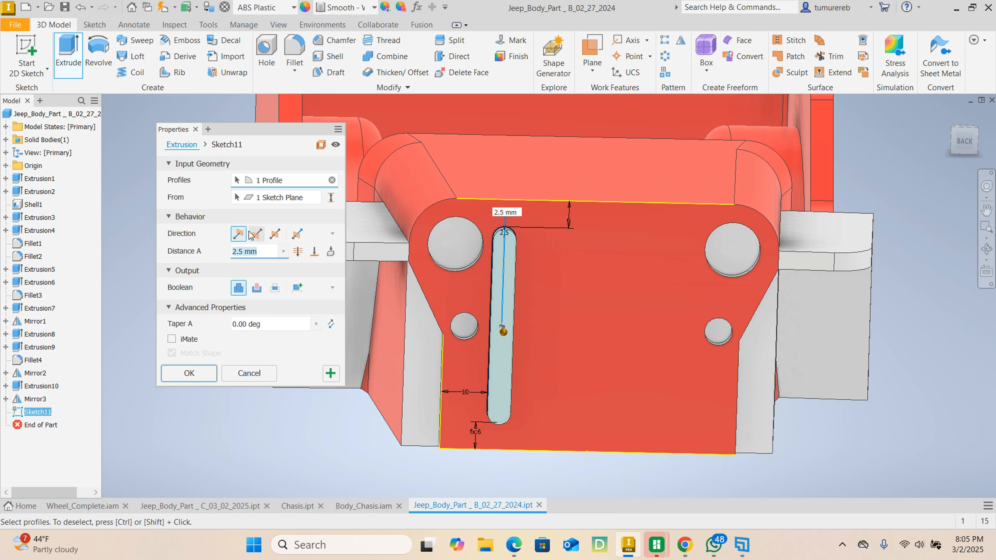
left_click(257, 234)
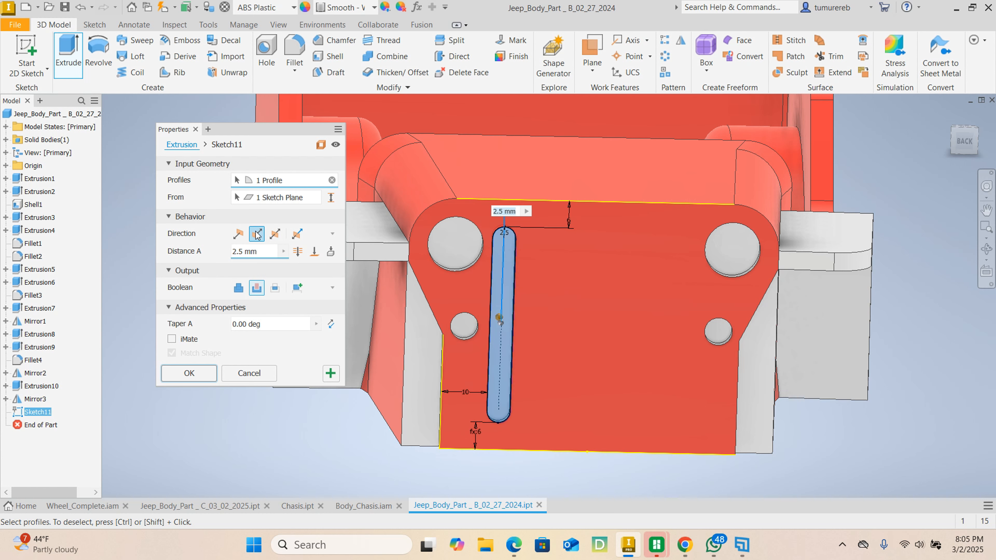
left_click(267, 255)
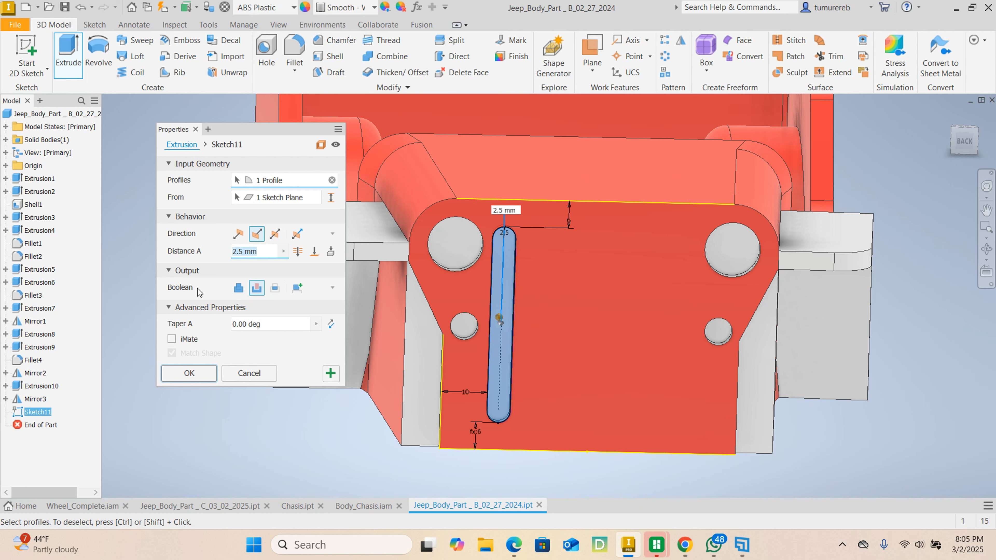
left_click(189, 374)
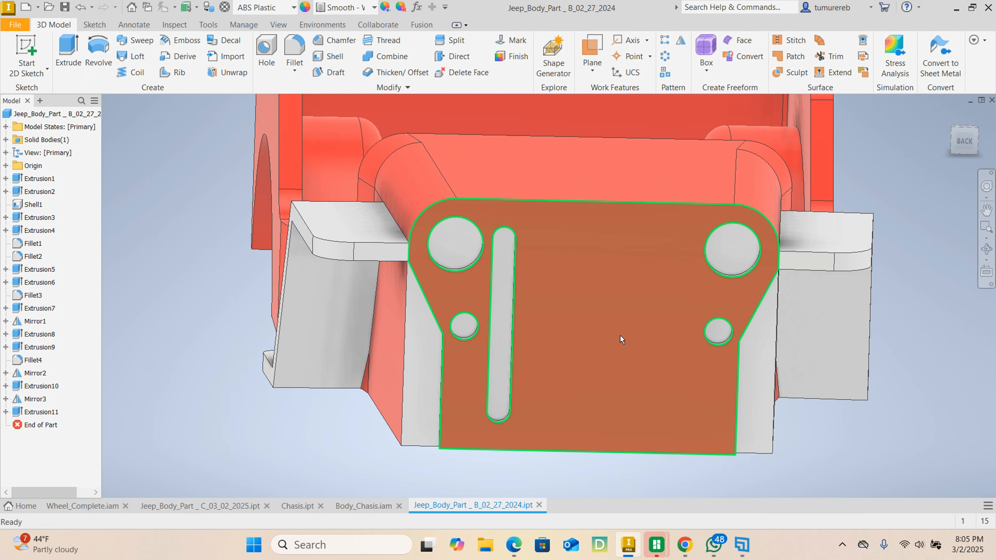
Set up a rectangular pattern of the slot cut with the front face's top edge as its first direction
mouse_move(592, 339)
middle_mouse_down("shift")
mouse_move(541, 349)
mouse_move(564, 334)
mouse_move(542, 328)
middle_mouse_up("shift")
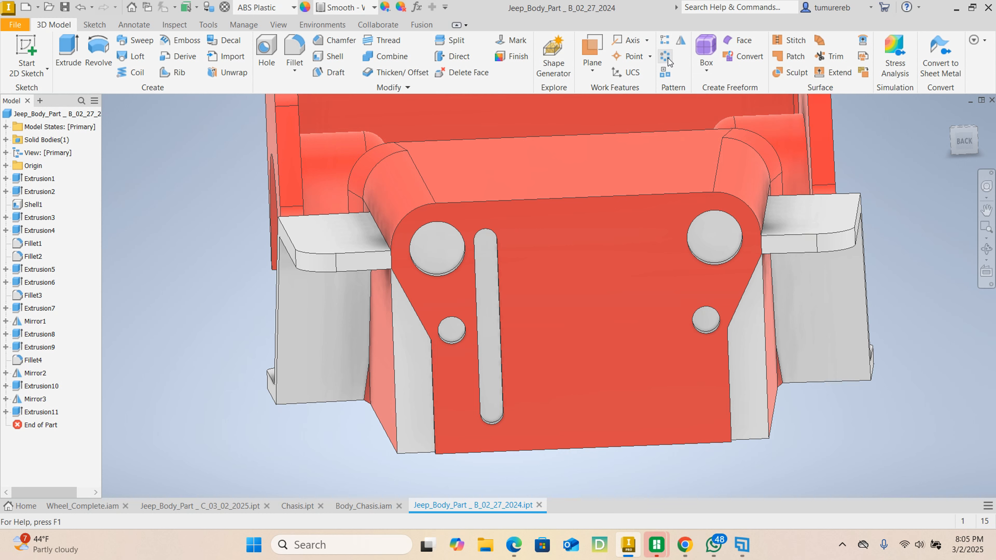
left_click(666, 40)
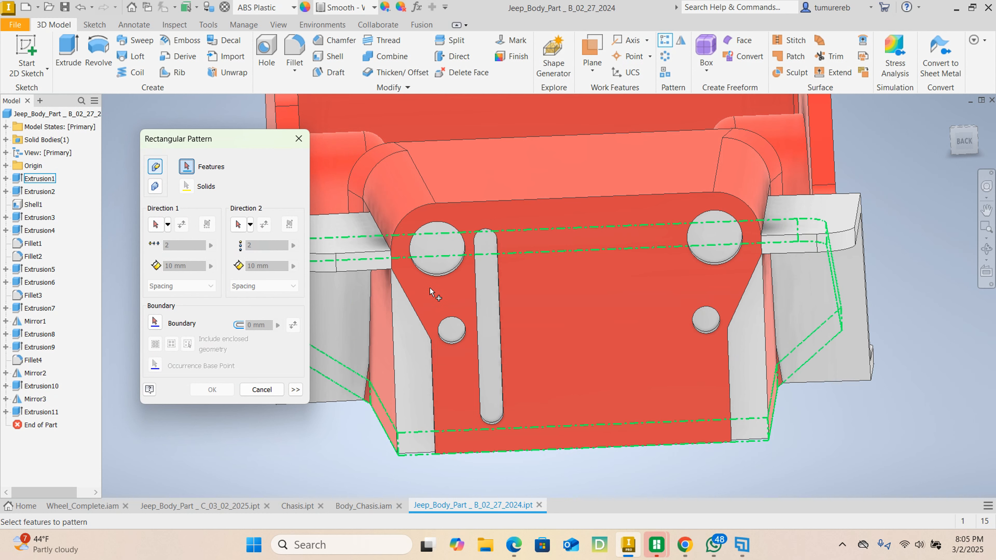
left_click(41, 412)
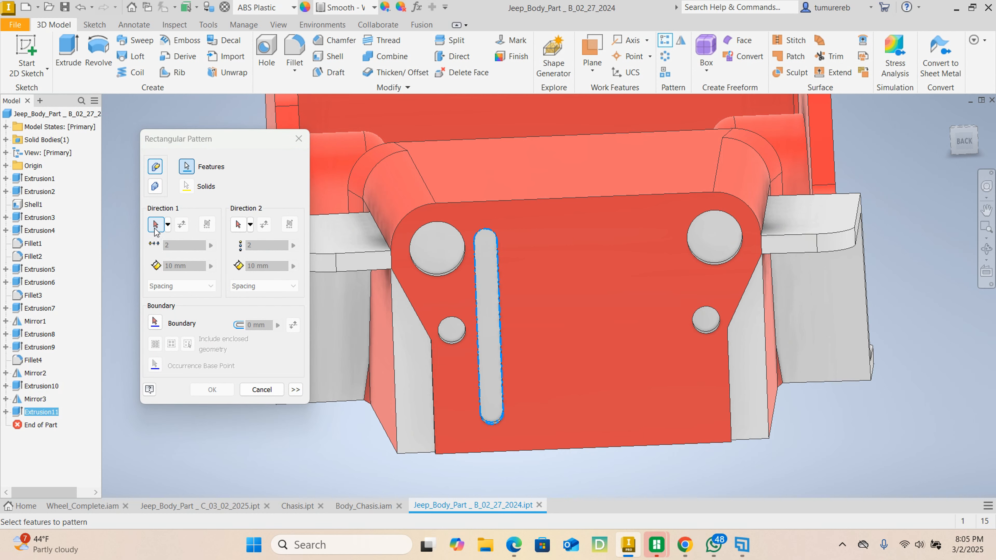
left_click(156, 225)
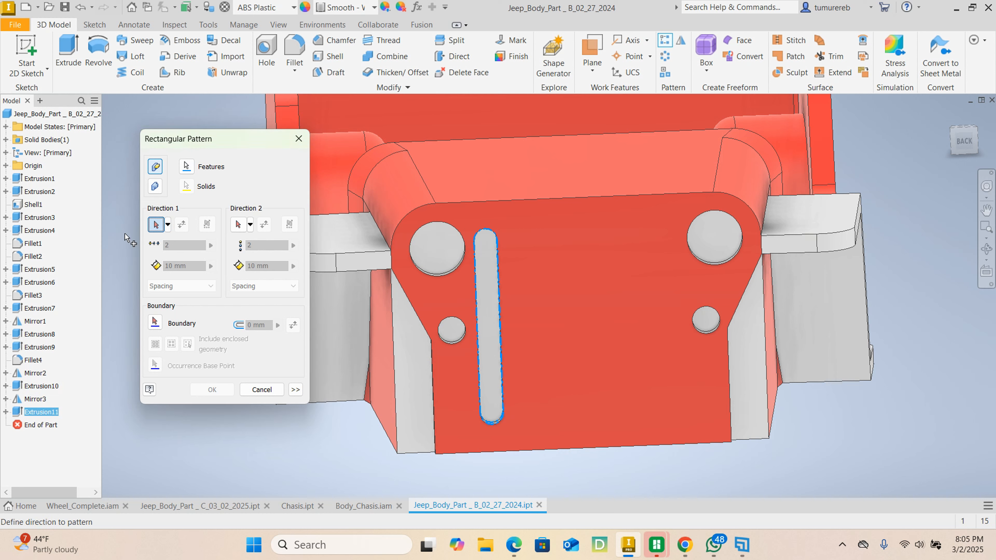
left_click(579, 201)
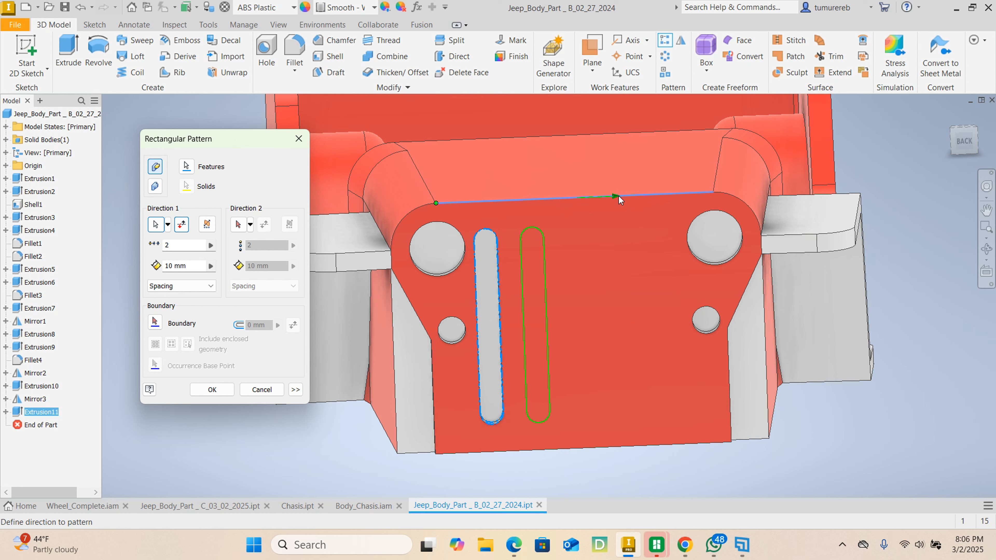
Set the slot pattern to 6 occurrences with 8 mm spacing and create it
left_click(188, 245)
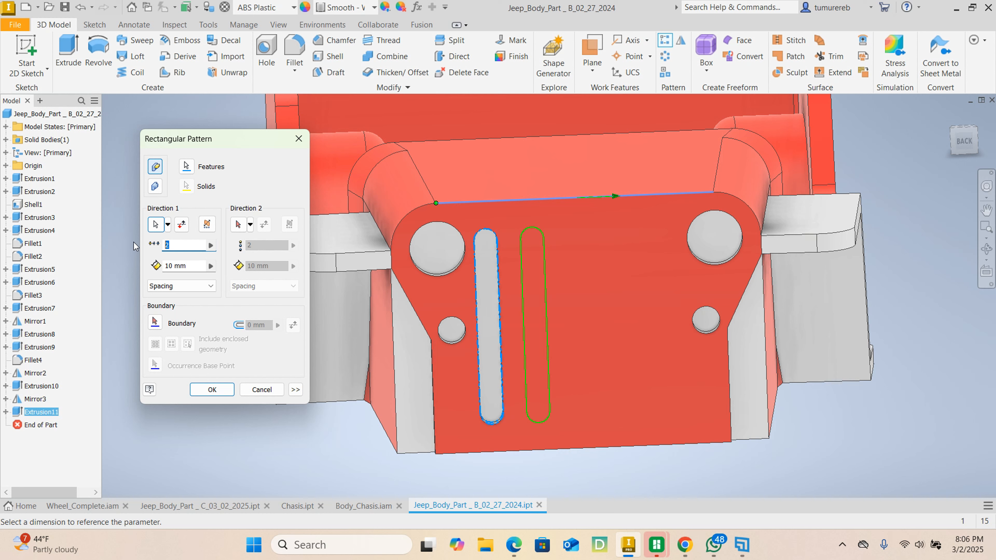
type("6")
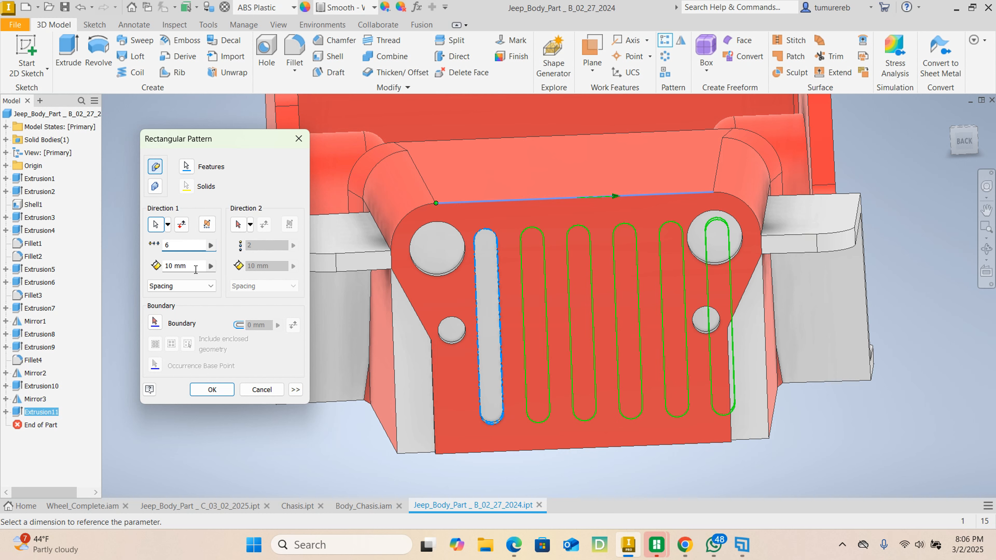
left_click(184, 267)
left_click_drag(186, 266, 124, 273)
type("9")
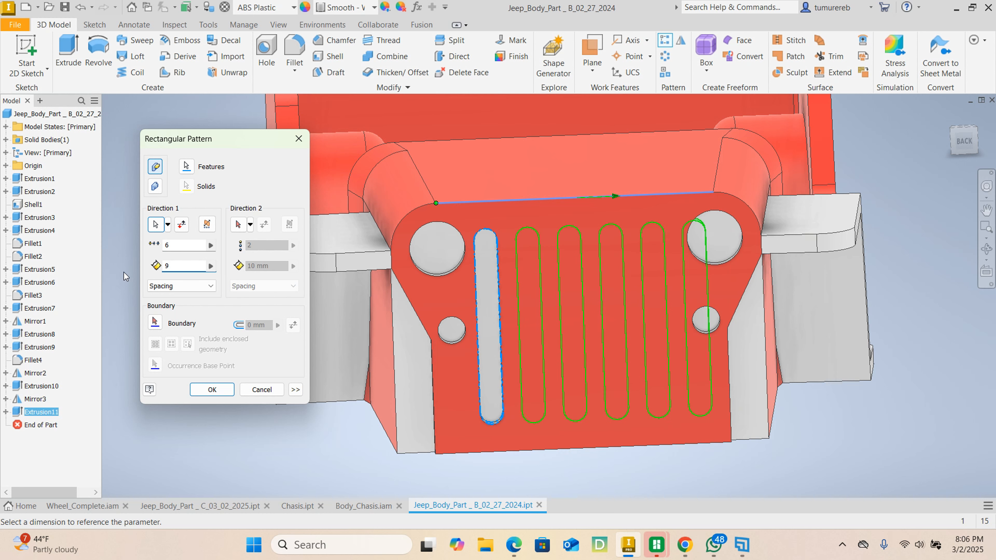
key("BackSpace")
type("8")
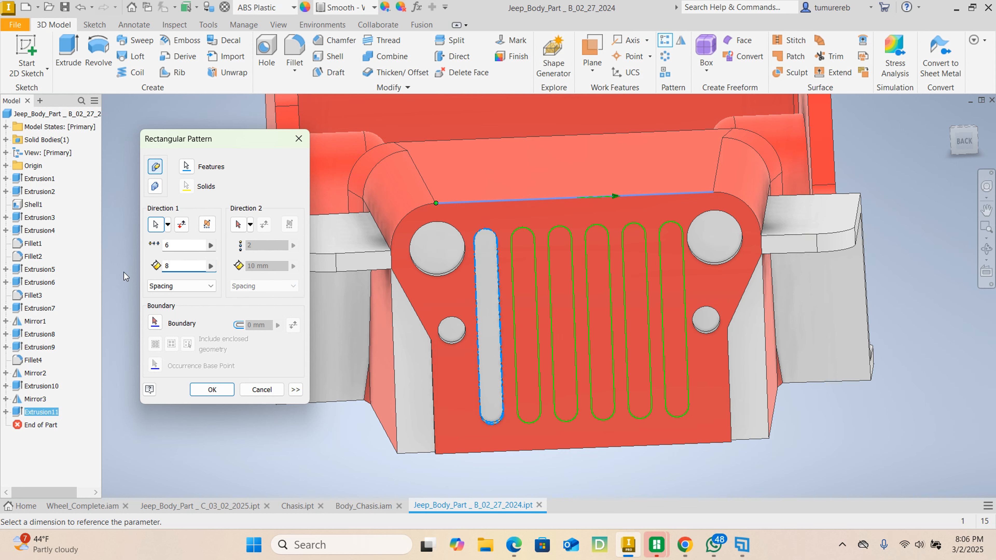
left_click(212, 389)
Examine the grille pattern and the body's interior and side face around the door opening
scroll(612, 346, "up", 5)
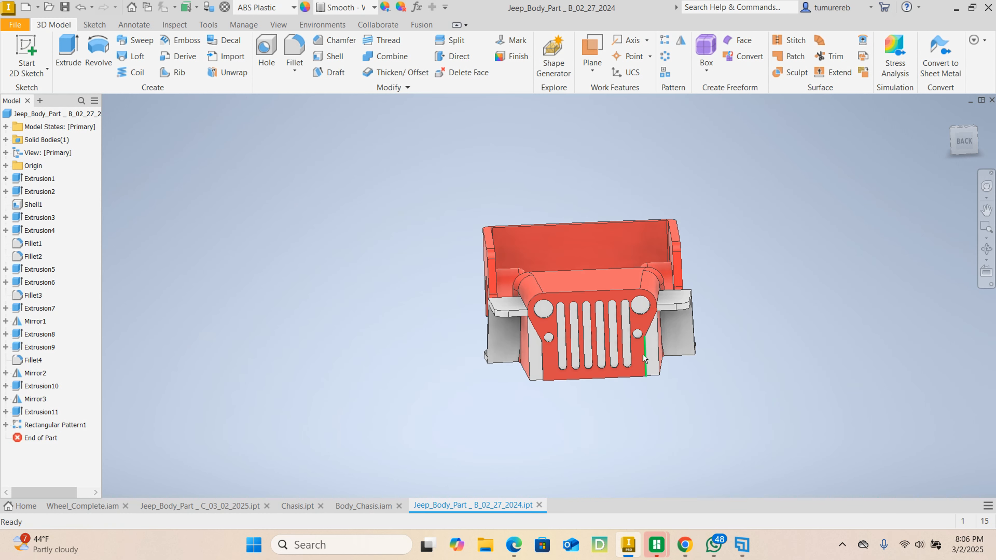
mouse_move(643, 354)
middle_mouse_down("shift")
mouse_move(719, 383)
mouse_move(653, 339)
mouse_move(715, 398)
mouse_move(650, 407)
middle_mouse_up("shift")
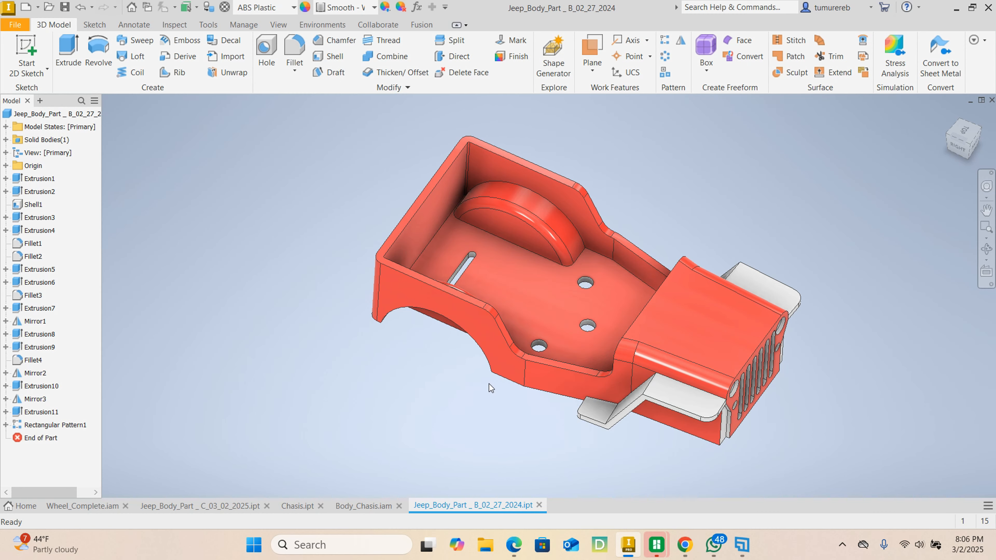
middle_click_drag(489, 384, 565, 348, "shift")
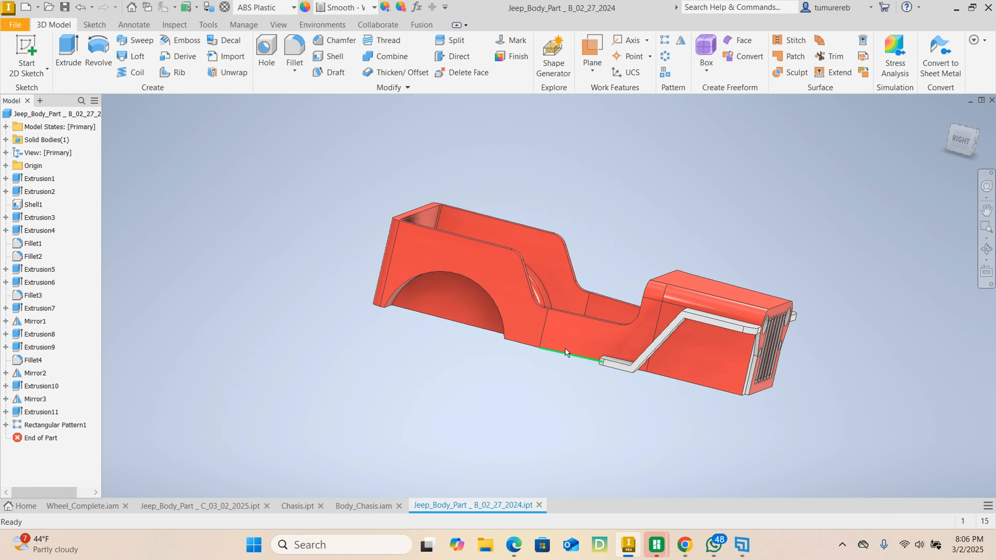
scroll(625, 328, "up", 4)
middle_click_drag(658, 317, 659, 294)
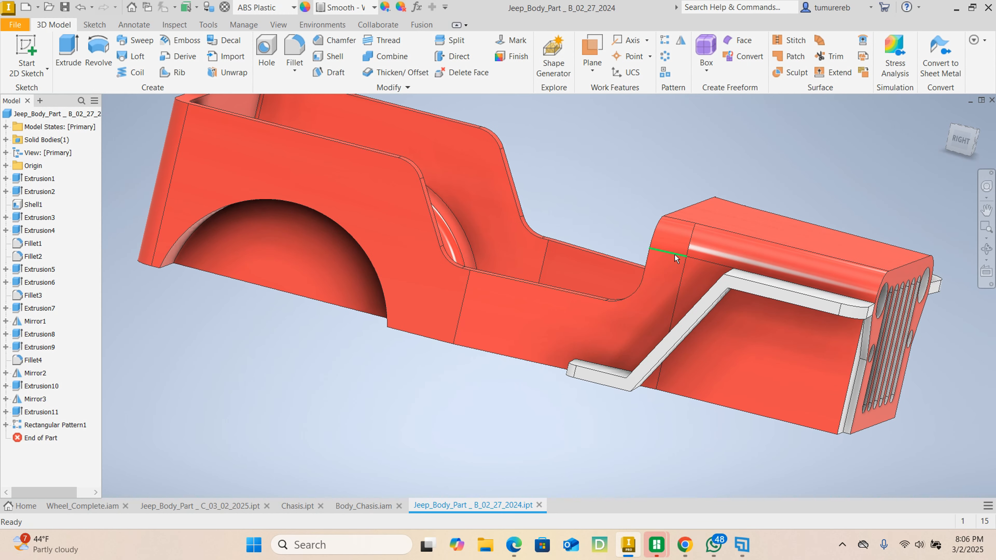
left_click(662, 294)
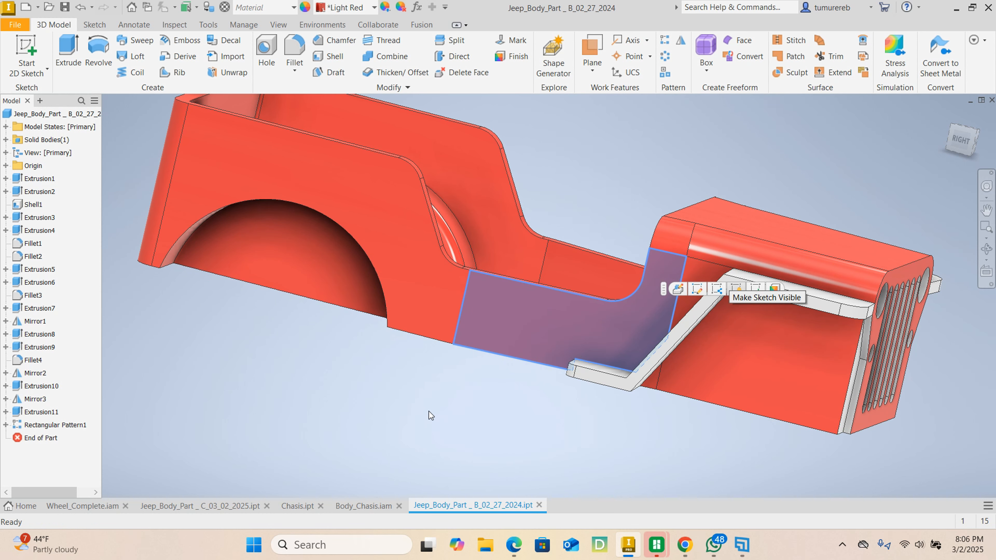
left_click(507, 389)
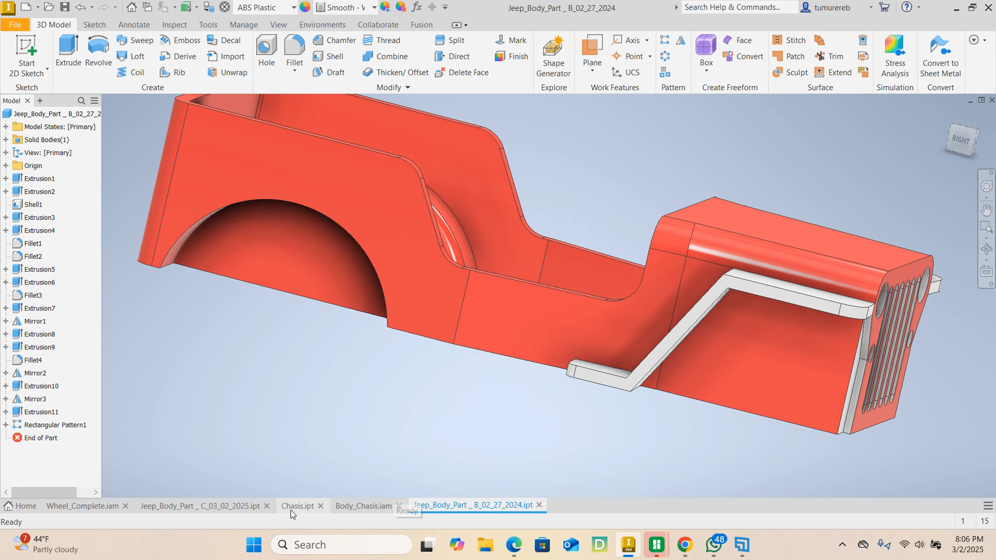
Examine where the windshield bracket attaches to the body side, using the Jeep_Body_Part _ C_03_02_2025.ipt part and Body_Chasis.iam assembly for reference
left_click(229, 507)
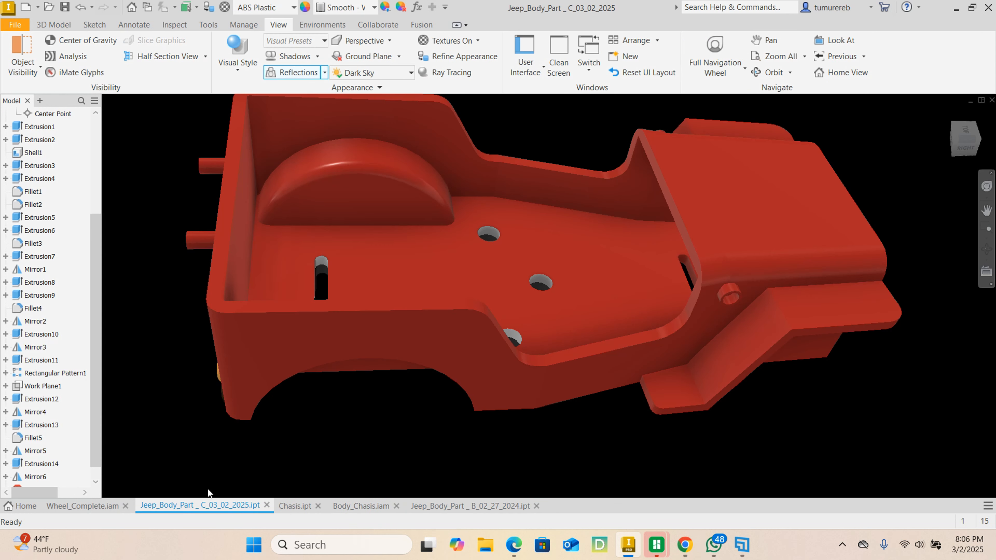
left_click(361, 506)
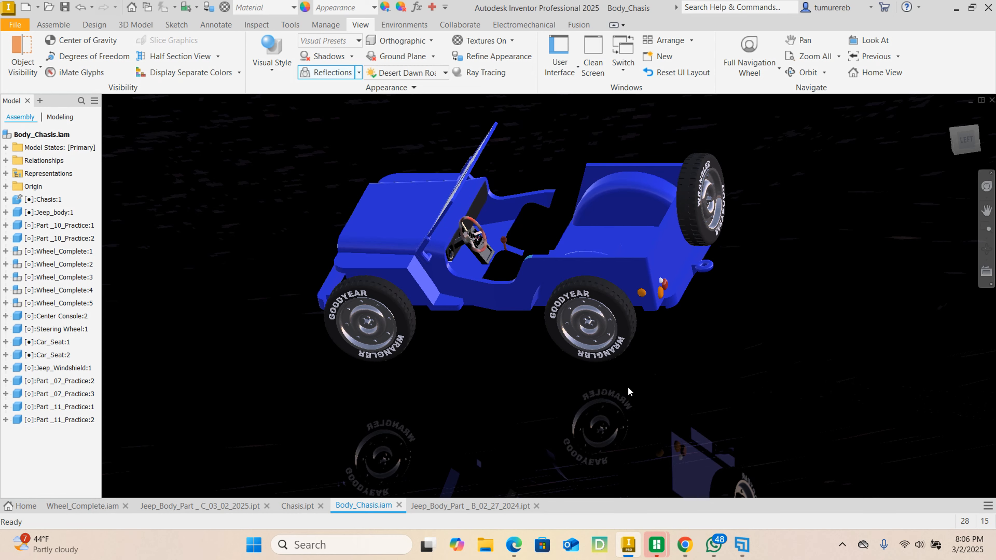
scroll(432, 215, "up", 6)
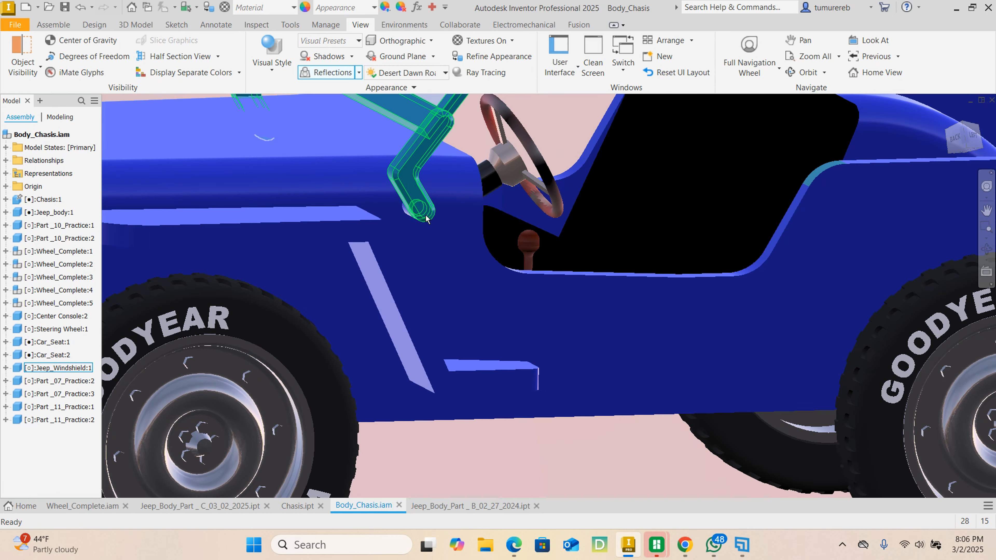
scroll(424, 211, "down", 5)
scroll(424, 210, "up", 4)
scroll(423, 209, "down", 6)
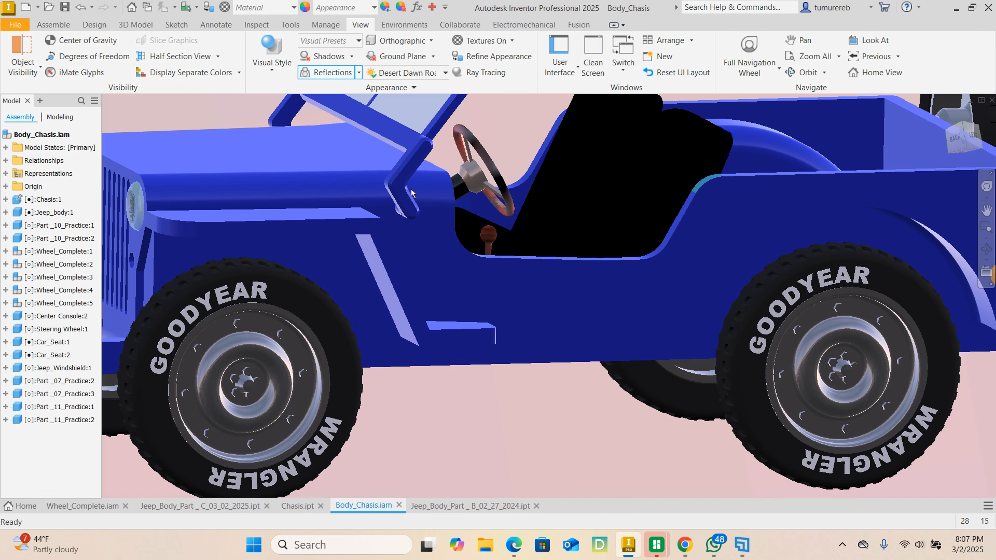
scroll(407, 196, "up", 5)
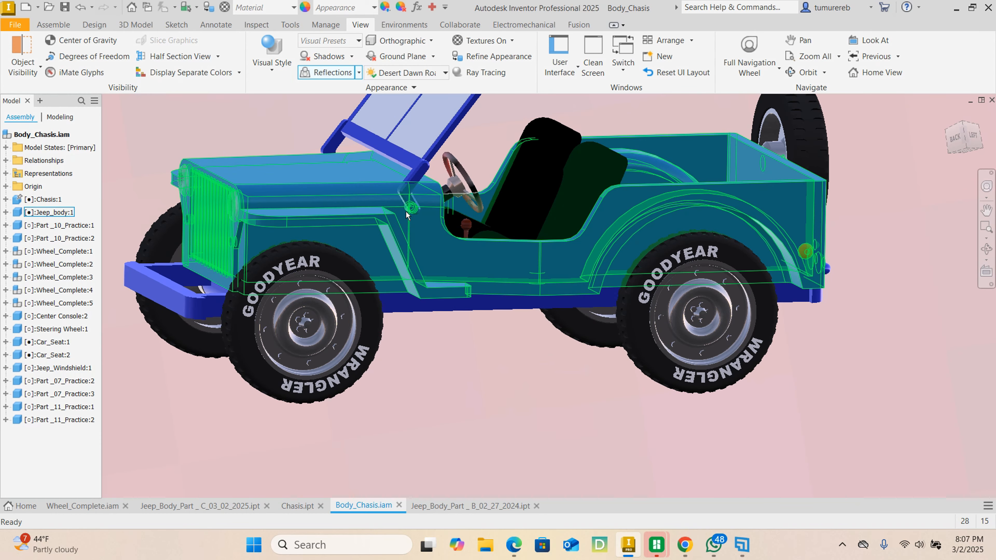
scroll(419, 220, "down", 5)
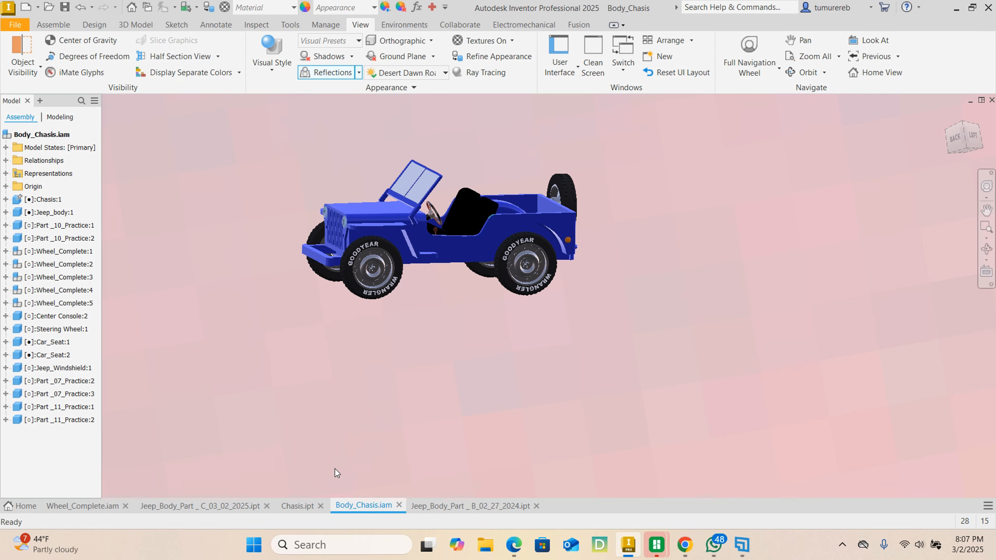
Return to Jeep_Body_Part _ B_02_27_2024.ipt and start a new sketch on the body's flat side face between the door opening and front fender
left_click(457, 510)
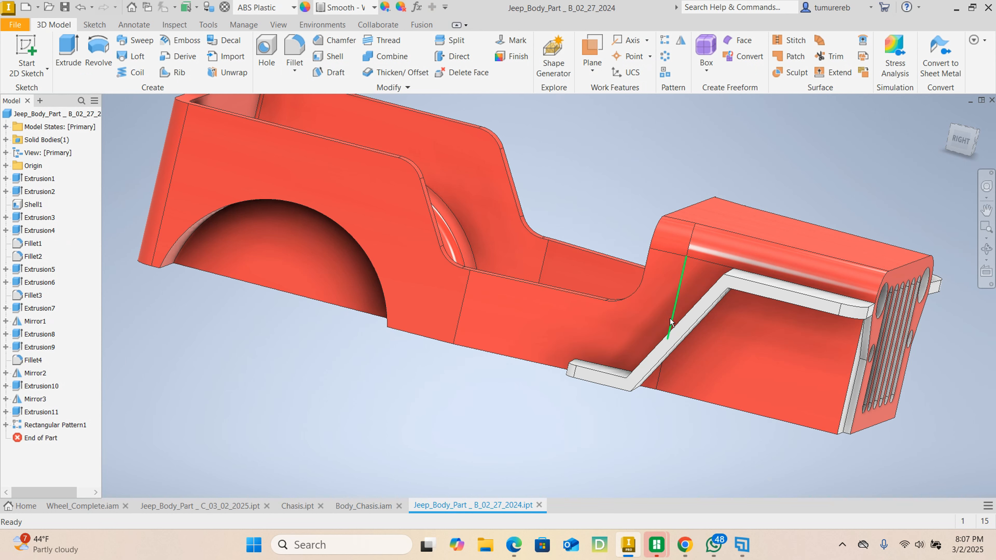
left_click(660, 279)
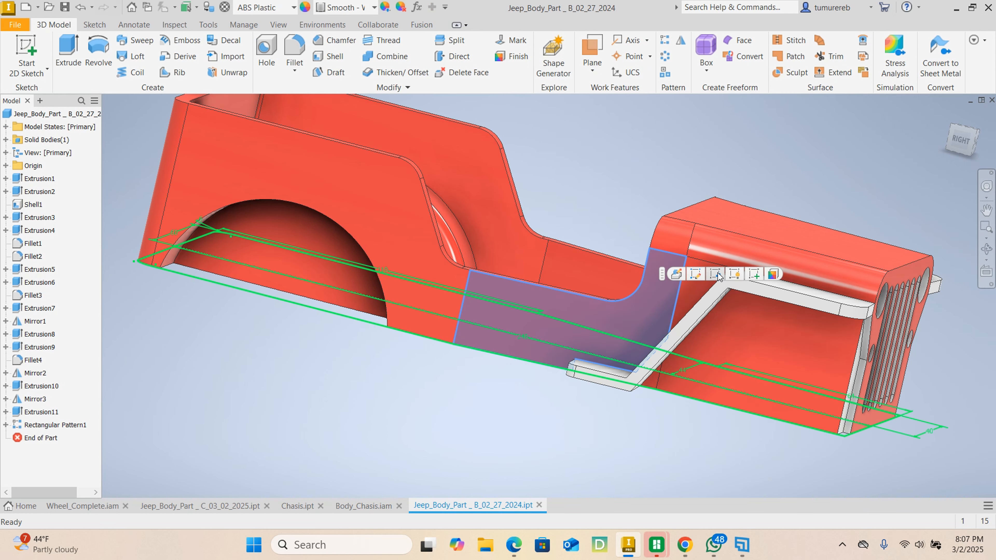
left_click(716, 274)
middle_click_drag(720, 365, 541, 413)
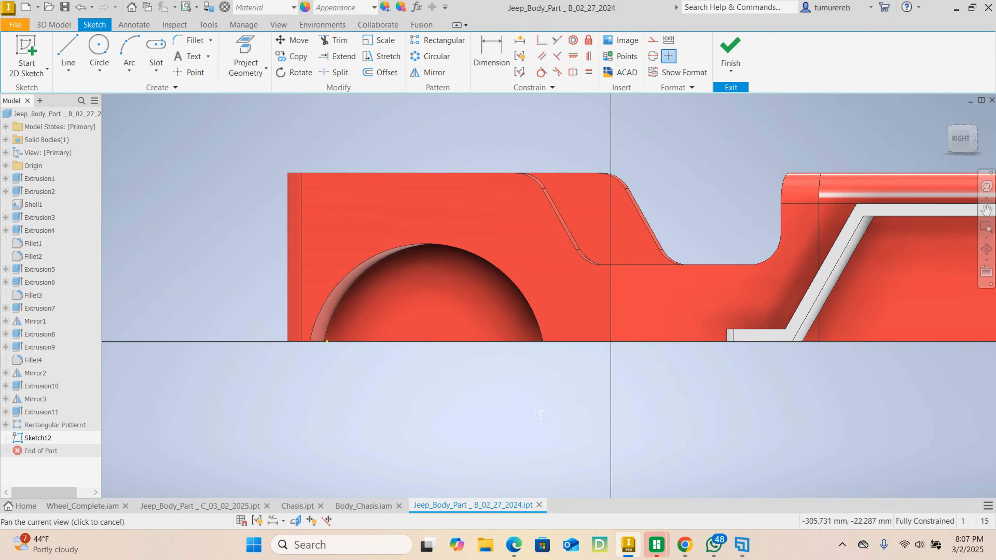
scroll(649, 233, "up", 3)
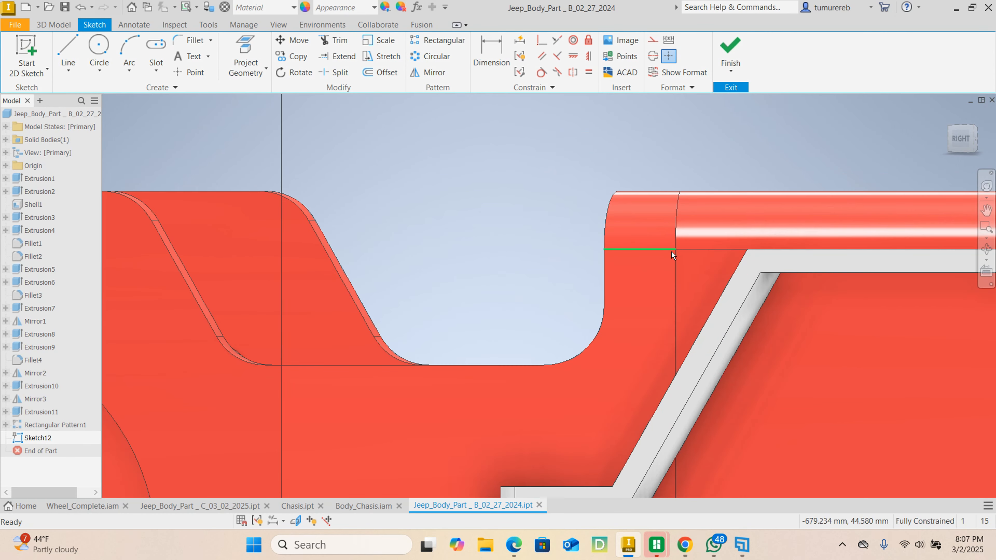
middle_click_drag(660, 298, 562, 275)
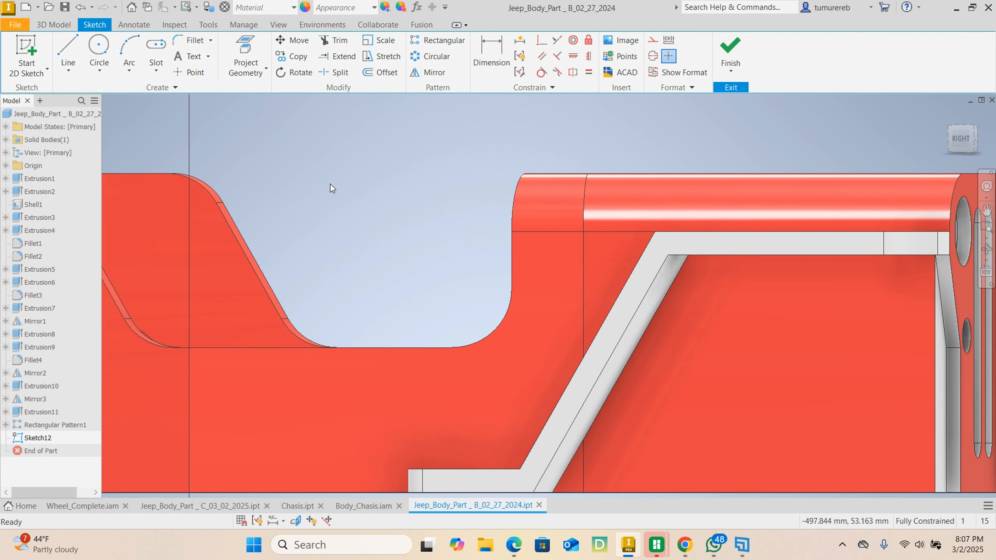
Sketch a circle of 3 mm radius centred where the side edges meet at the rear of the hood
left_click(160, 72)
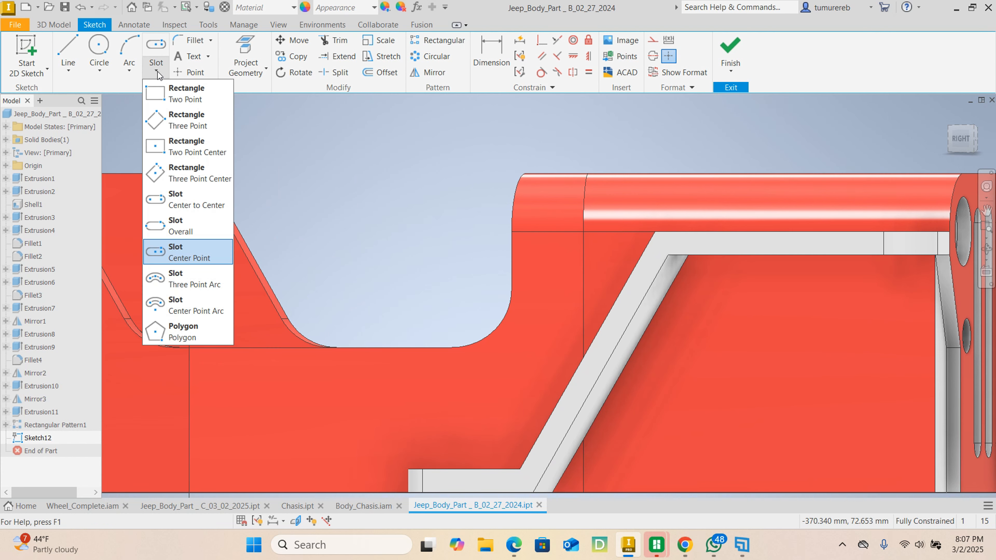
left_click(168, 93)
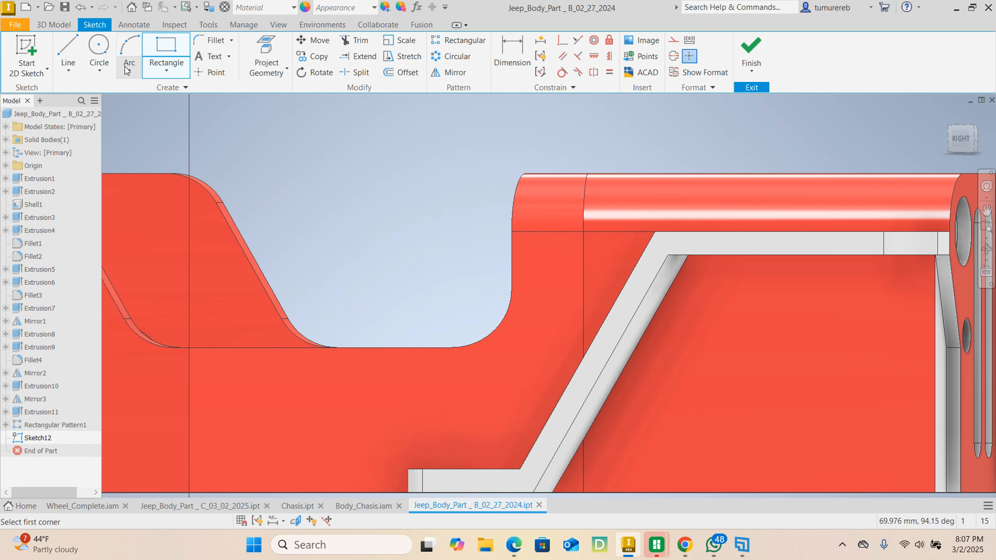
left_click(103, 72)
left_click(118, 93)
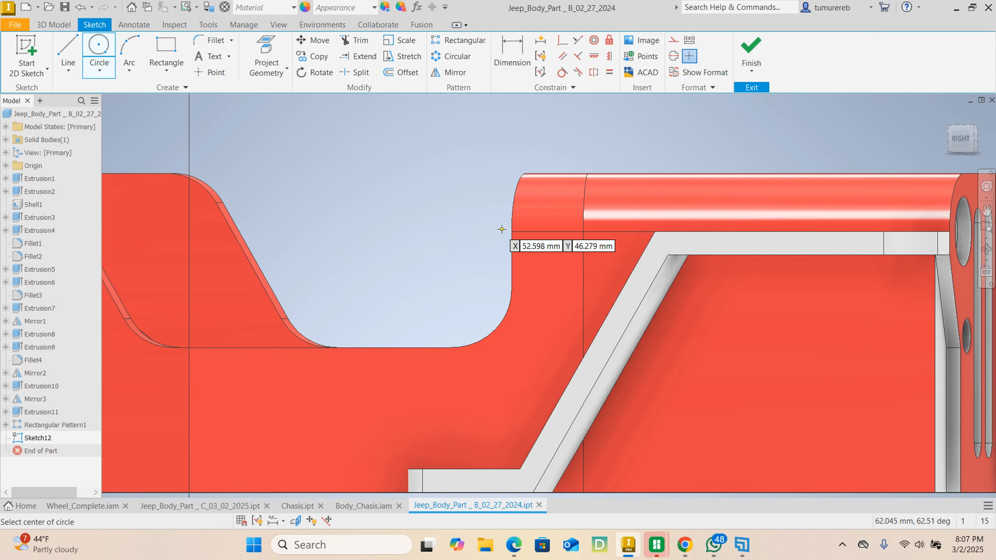
left_click(583, 231)
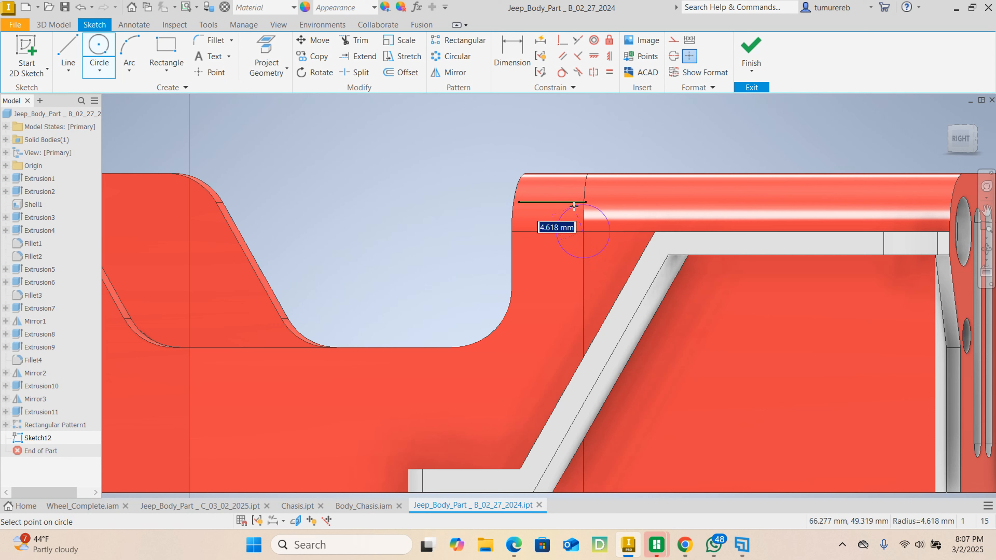
left_click(574, 206)
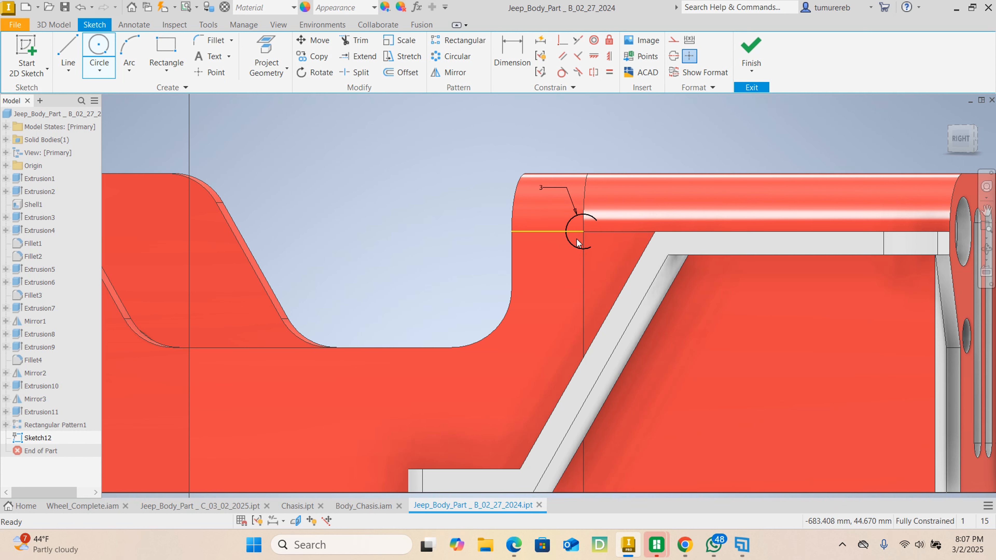
scroll(533, 212, "down", 3)
key("Escape")
scroll(506, 211, "down", 1)
middle_click_drag(506, 208, 670, 214)
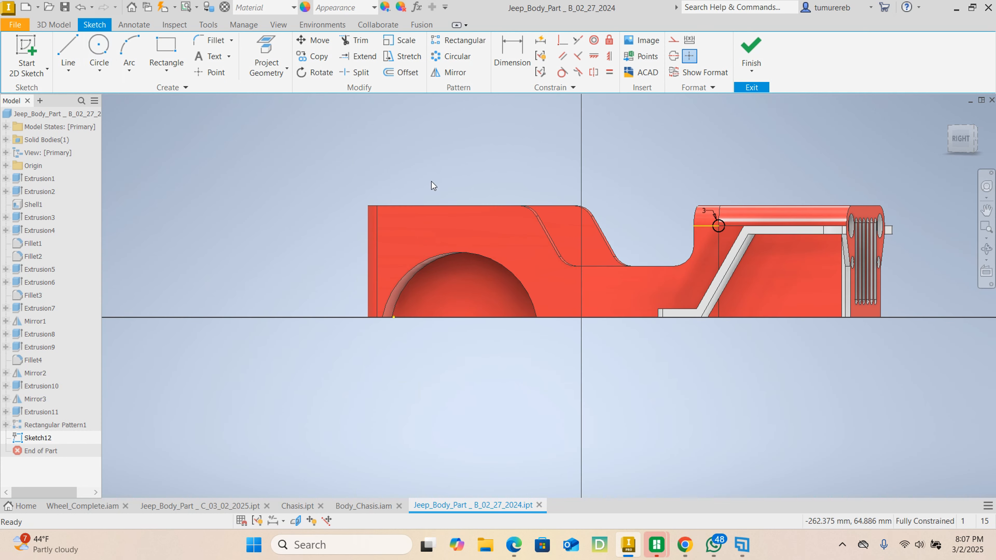
Undo the circle and the creation of the sketch that contains it
left_click(77, 9)
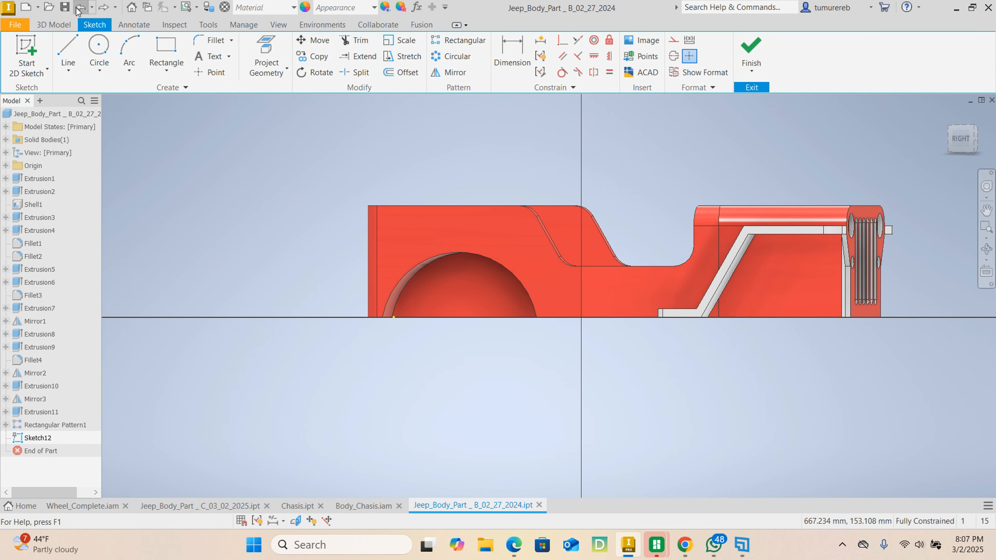
left_click(77, 9)
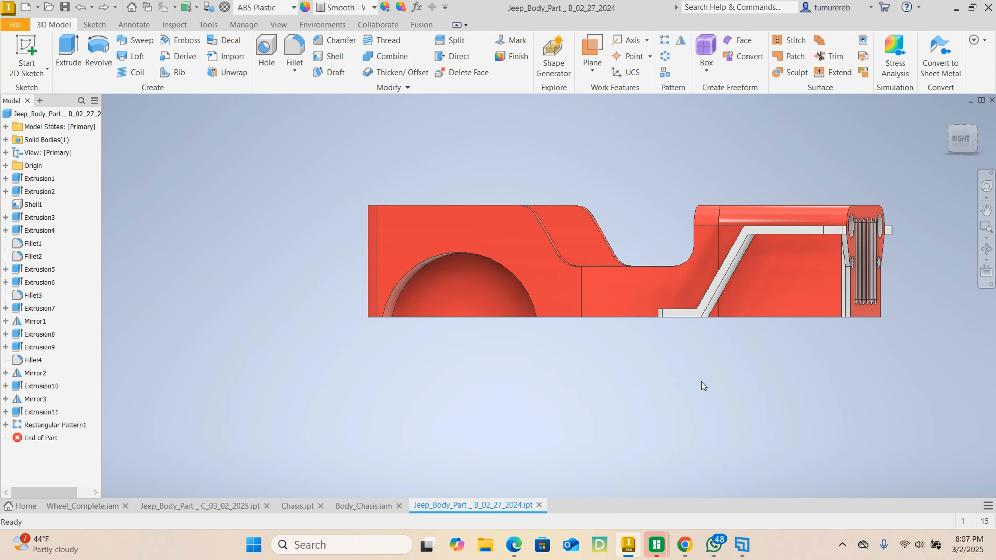
Create a work plane offset from the origin YZ Plane toward the near side of the Jeep body
middle_click_drag(702, 381, 571, 403, "shift")
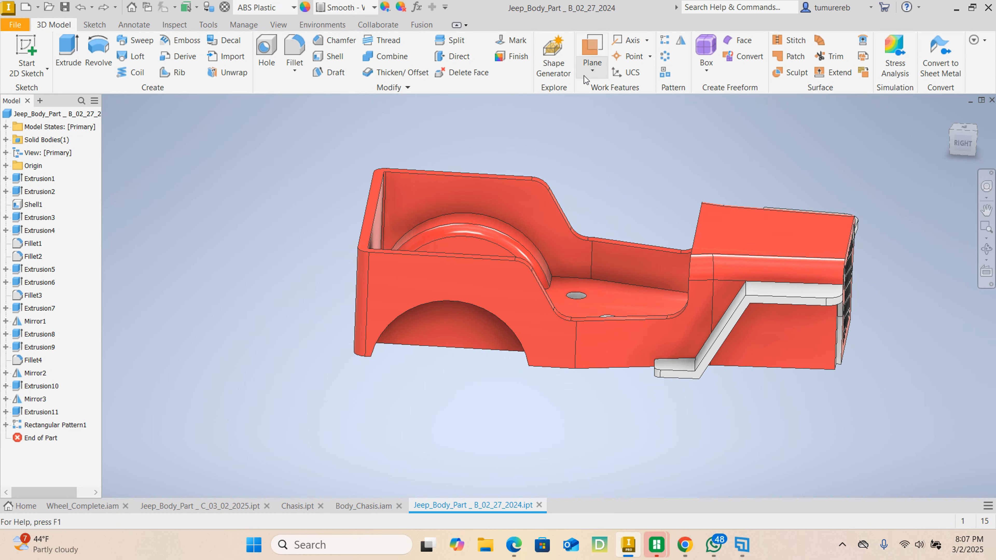
left_click(592, 72)
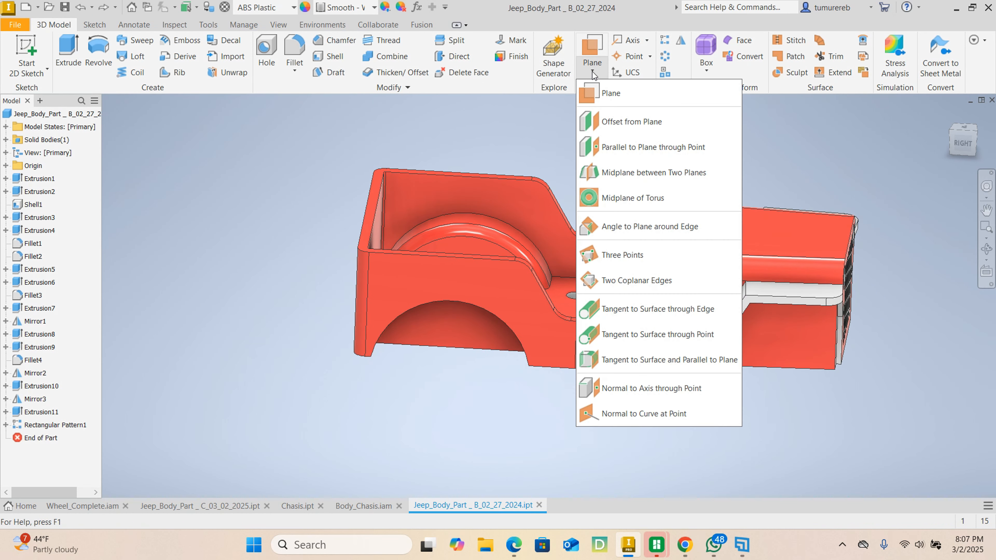
left_click(603, 123)
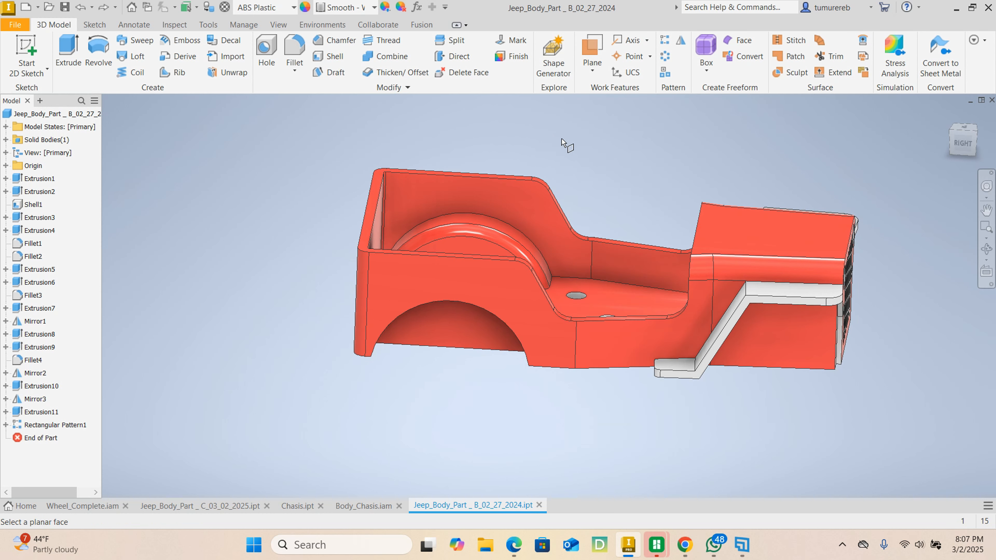
left_click(6, 165)
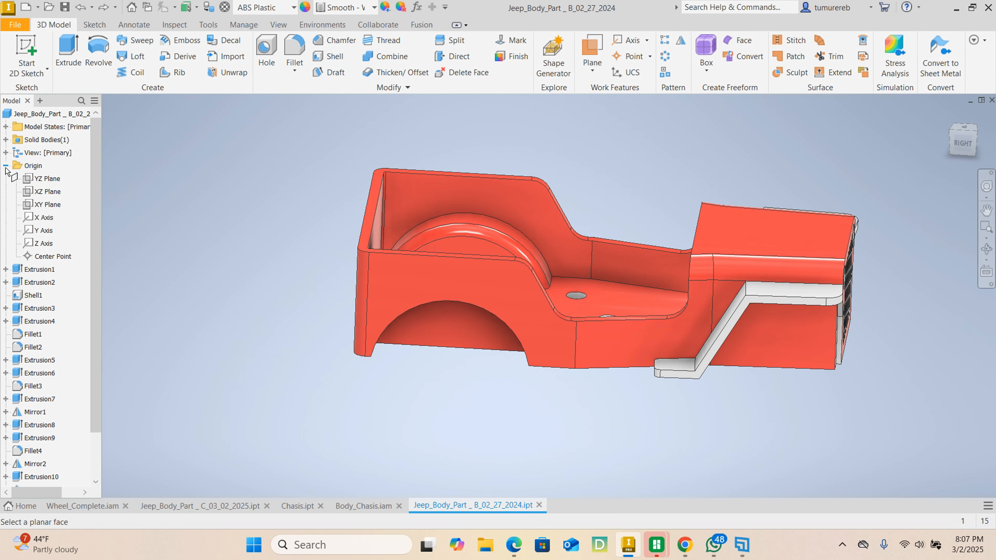
left_click(47, 179)
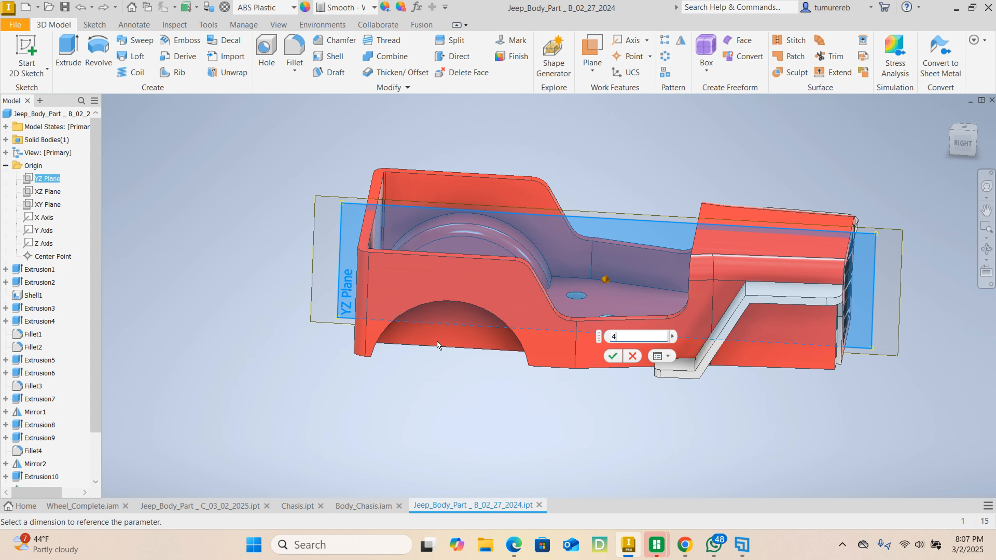
key("Return")
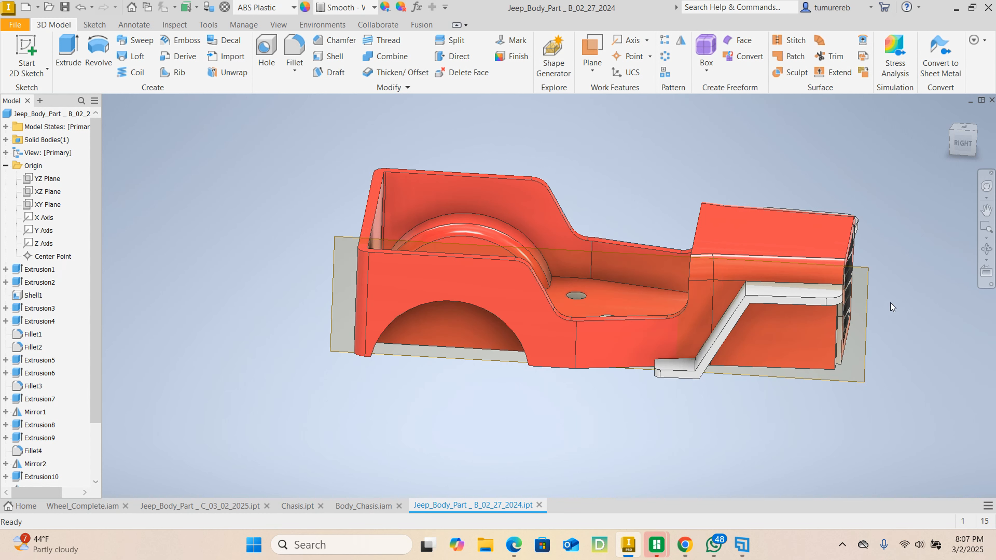
Start a sketch on the offset work plane and draw a 3 mm radius circle where the hood's rear side edges meet
left_click(869, 280)
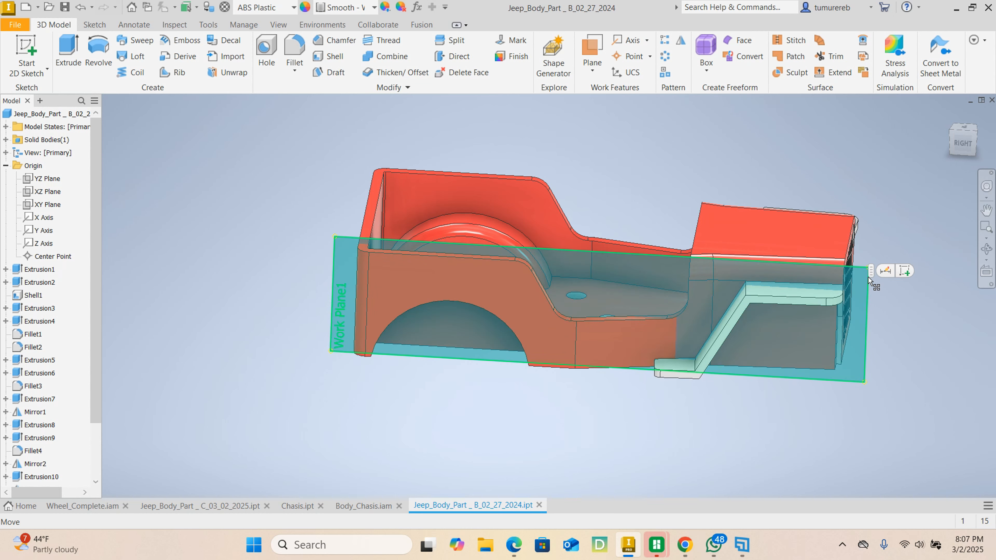
left_click(905, 274)
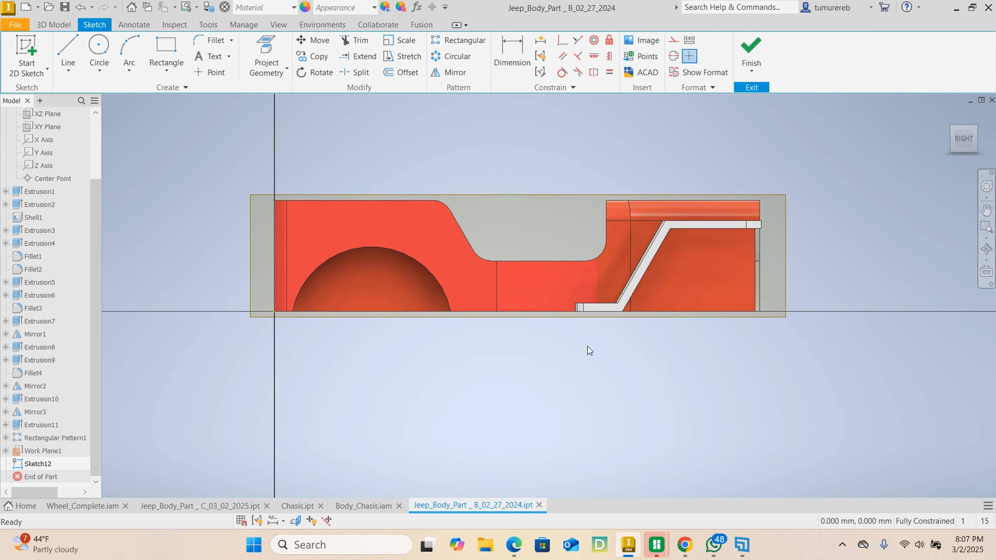
scroll(633, 221, "up", 3)
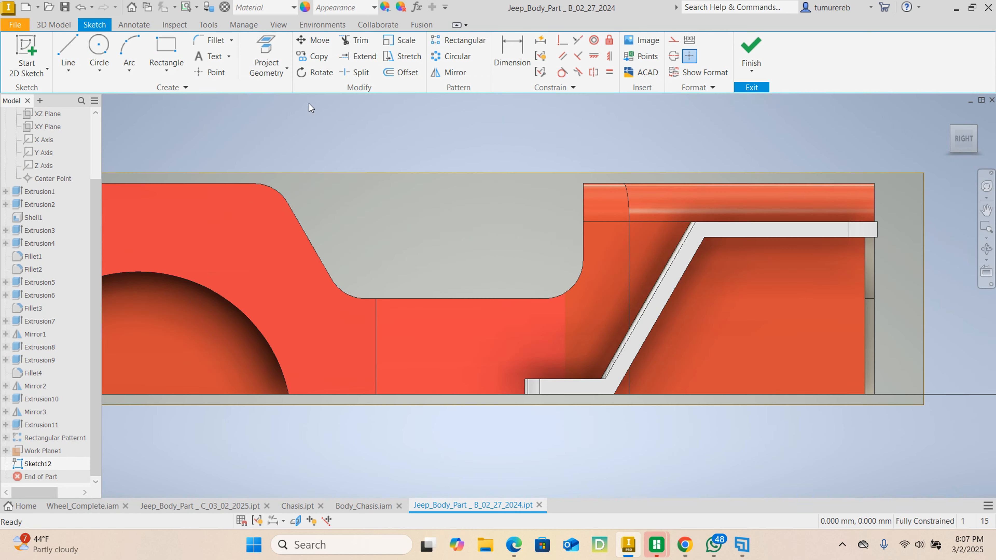
left_click(99, 48)
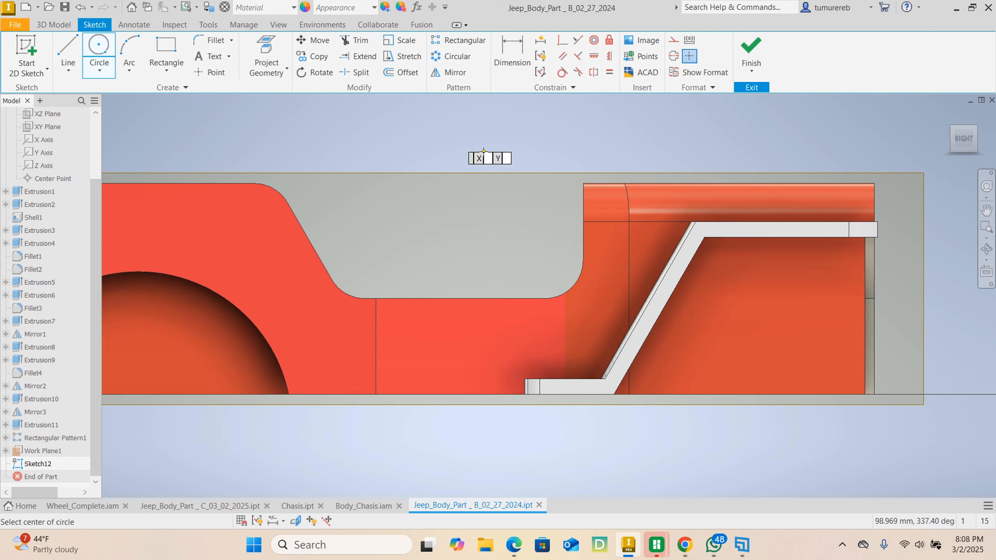
left_click(629, 222)
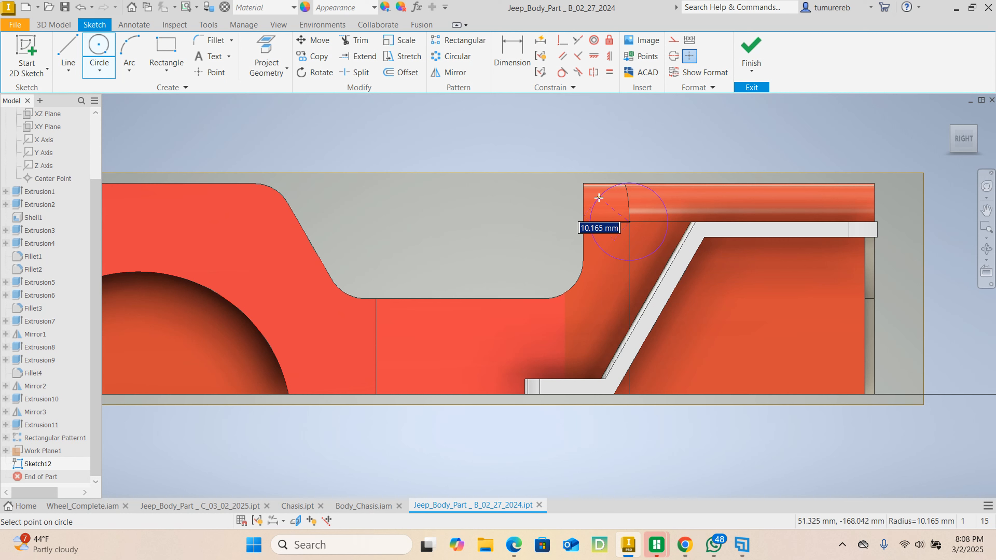
type("3")
key("Return")
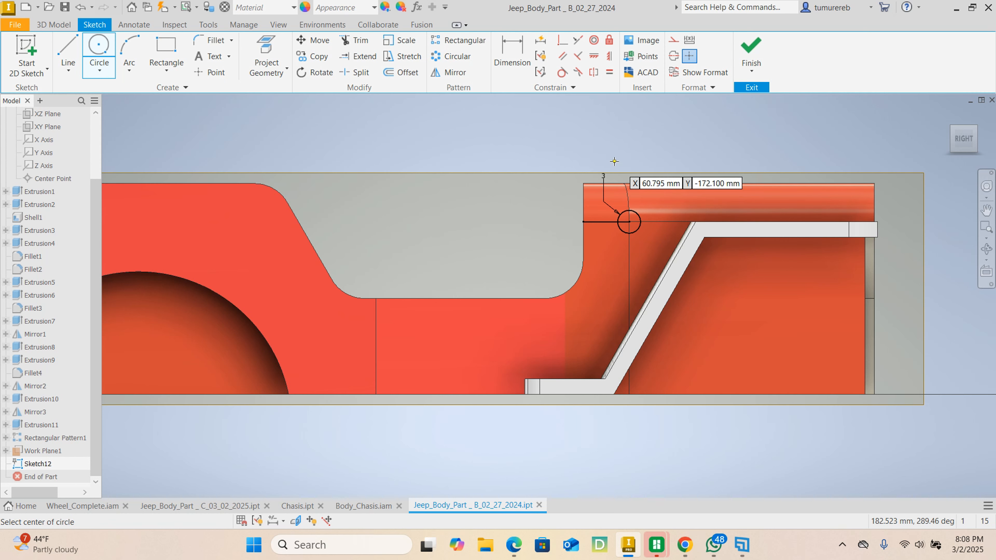
Add a concentric circle of 4 mm radius around the 3 mm radius circle and finish the sketch
left_click(629, 222)
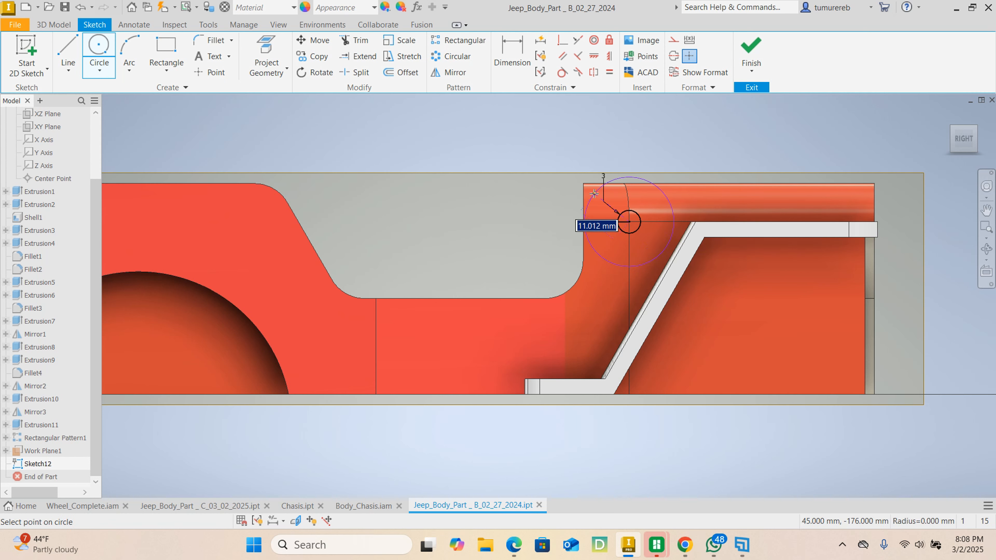
type("4")
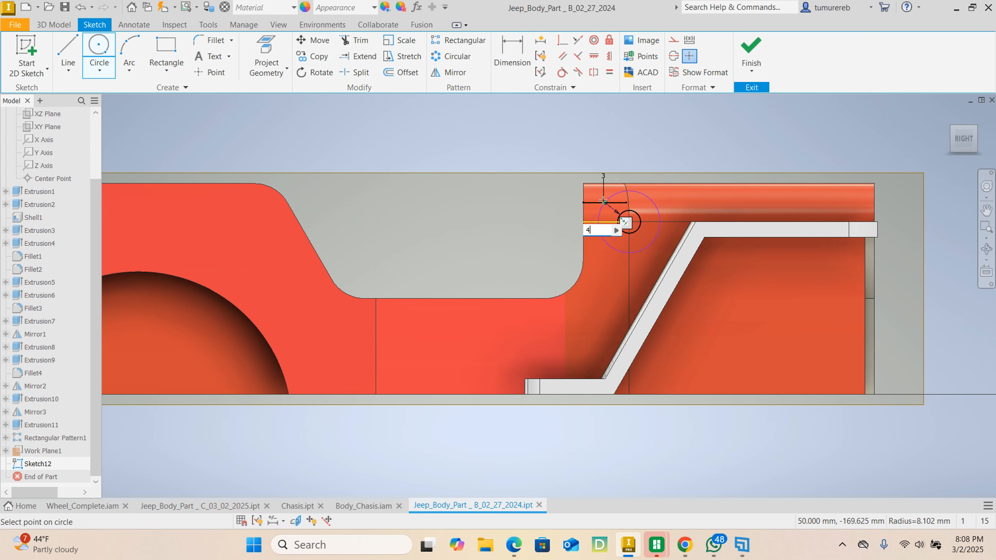
key("Return")
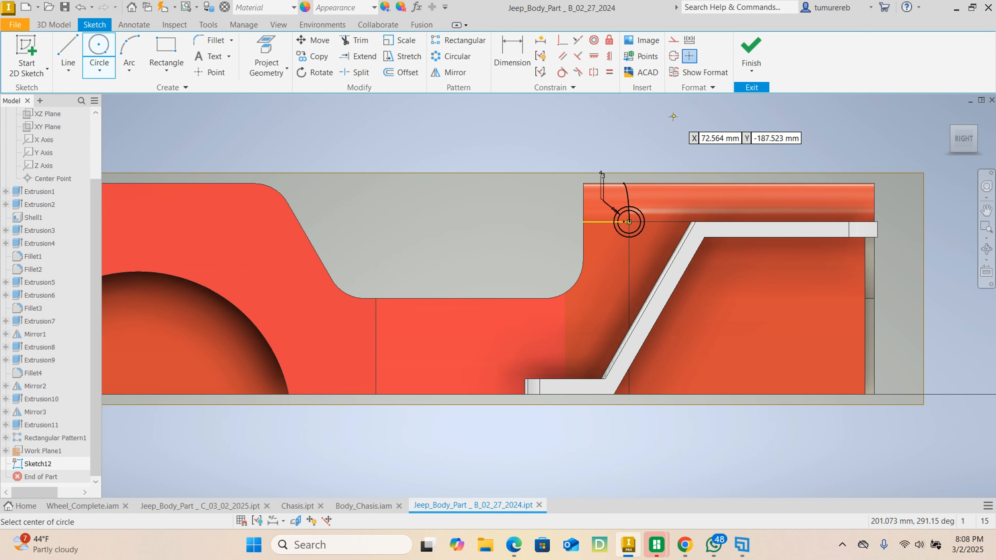
right_click(669, 135)
left_click(704, 139)
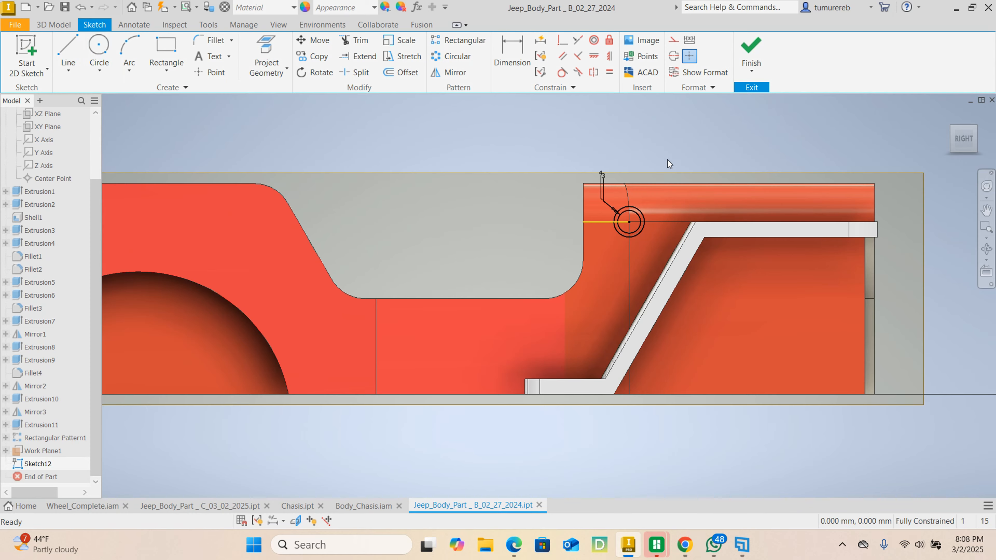
scroll(606, 217, "down", 5)
middle_click_drag(643, 211, 573, 257)
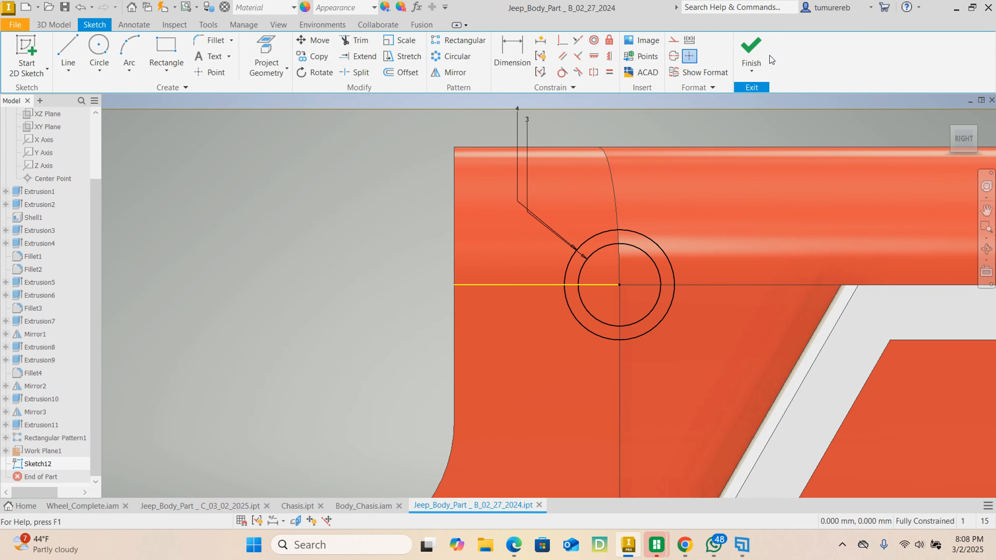
left_click(751, 51)
Extrude the ring between the two circles 4 mm in the flipped direction, joined to the body
scroll(722, 272, "down", 6)
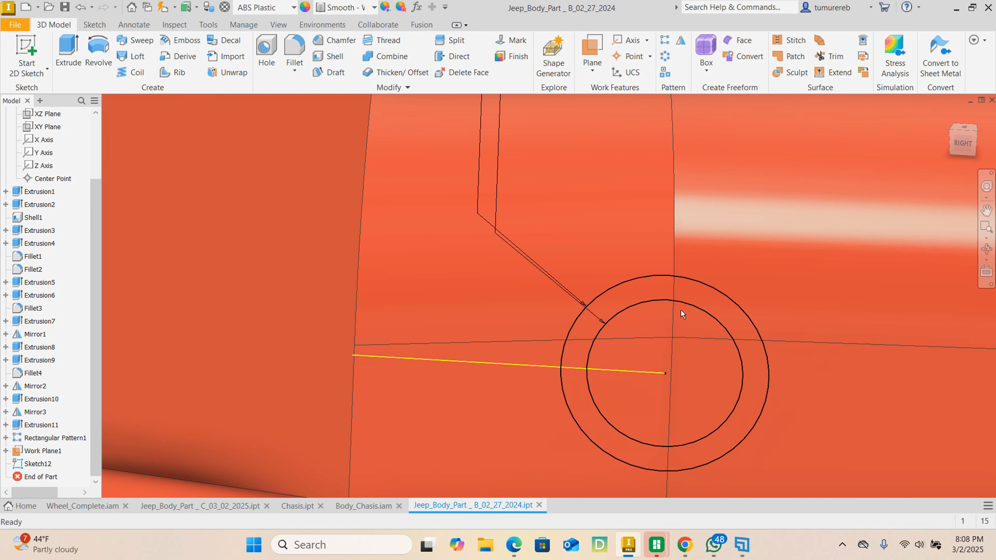
left_click(69, 55)
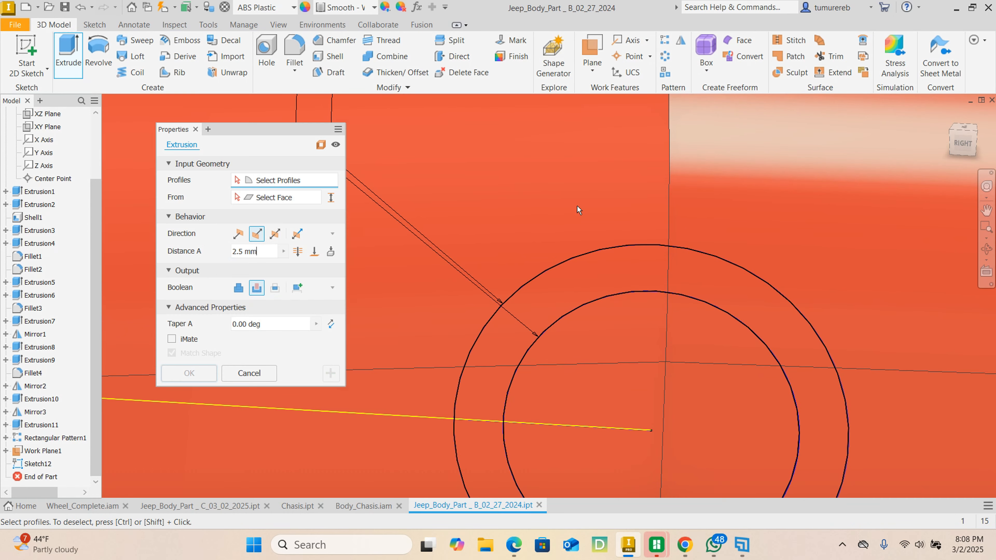
left_click(616, 259)
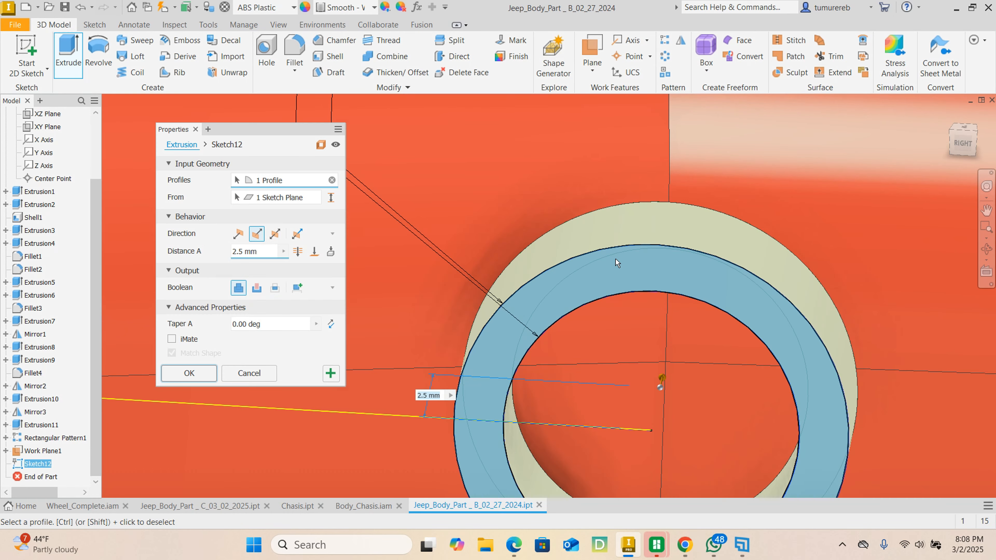
left_click(258, 252)
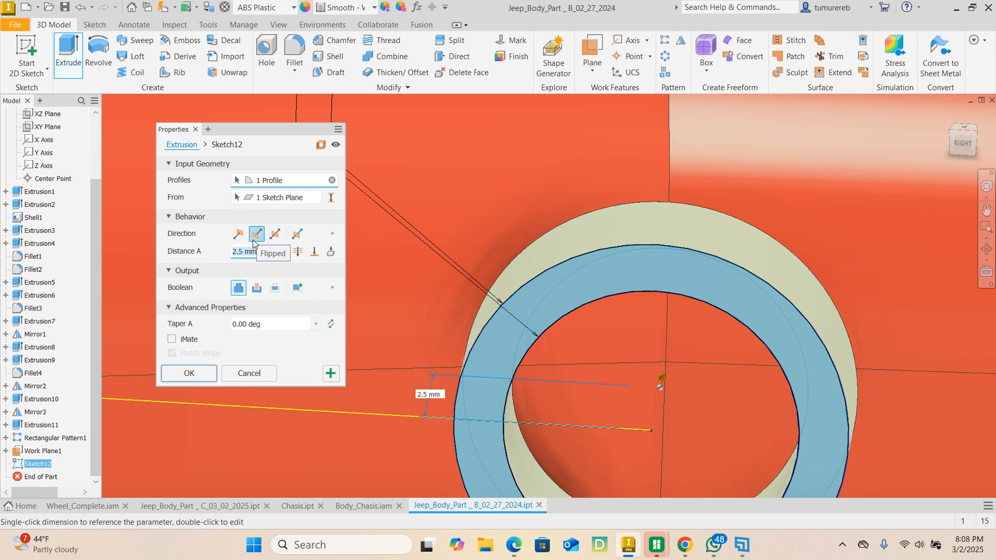
type("4")
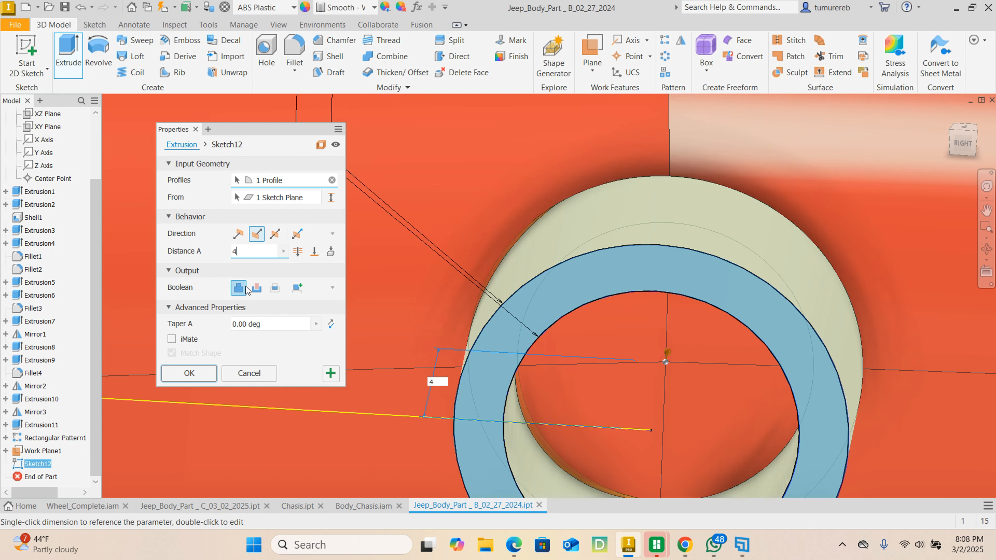
scroll(482, 325, "down", 3)
scroll(482, 325, "down", 5)
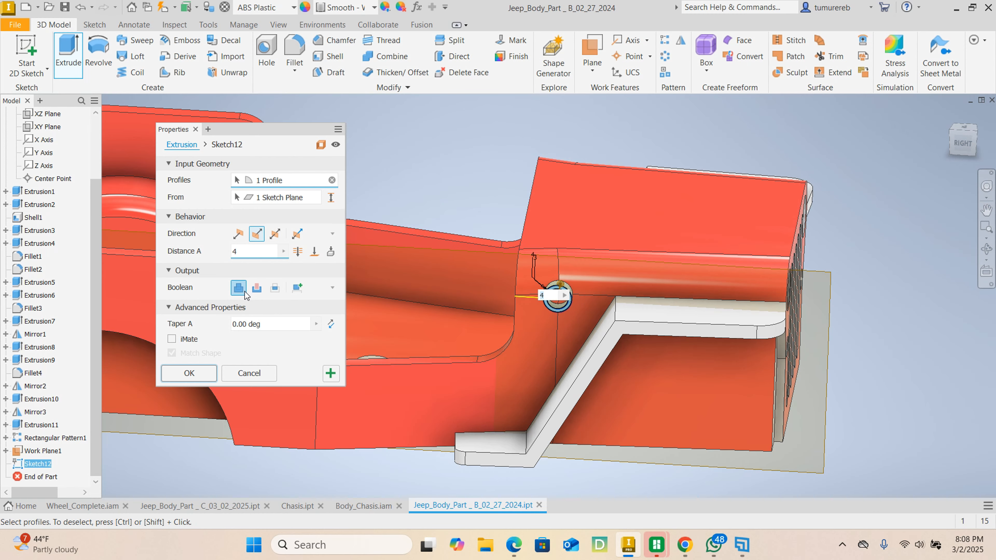
left_click(198, 375)
Hide the offset work plane used for the ring sketch
scroll(593, 258, "down", 5)
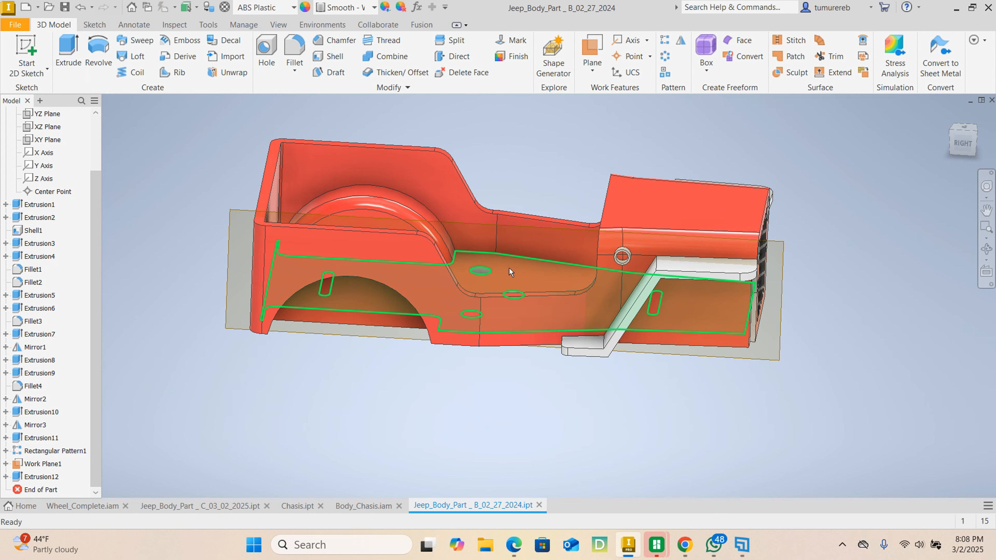
scroll(866, 265, "up", 3)
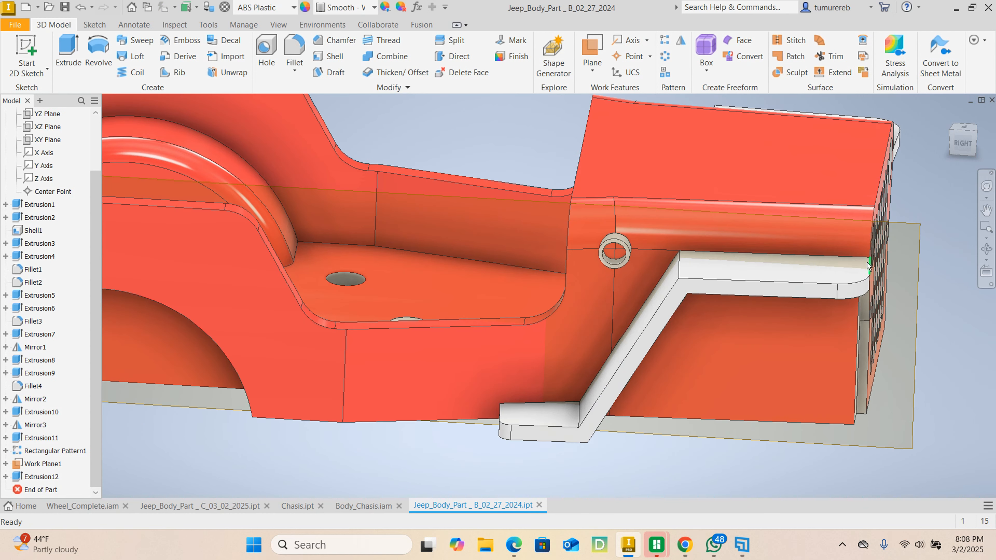
left_click(921, 239)
right_click(921, 239)
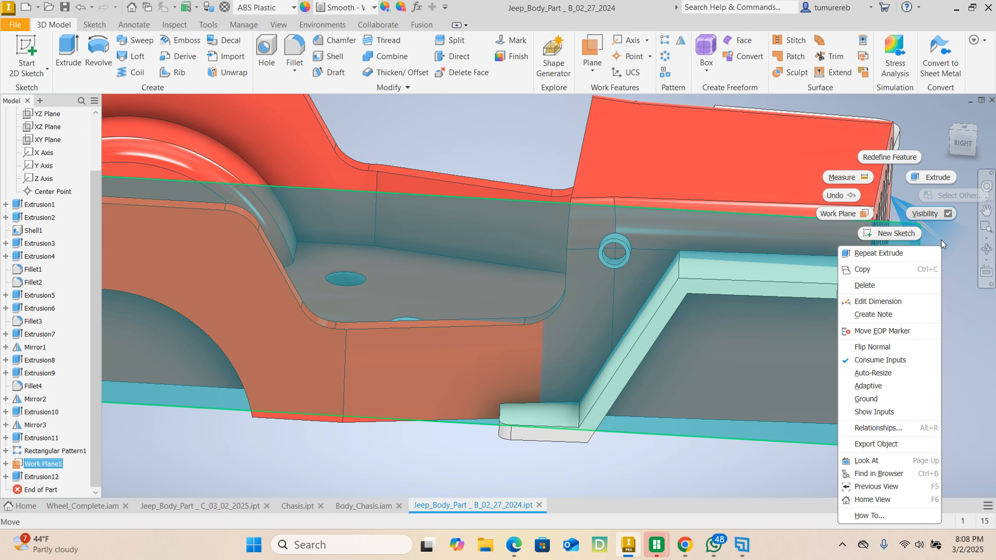
left_click(946, 215)
scroll(671, 296, "down", 4)
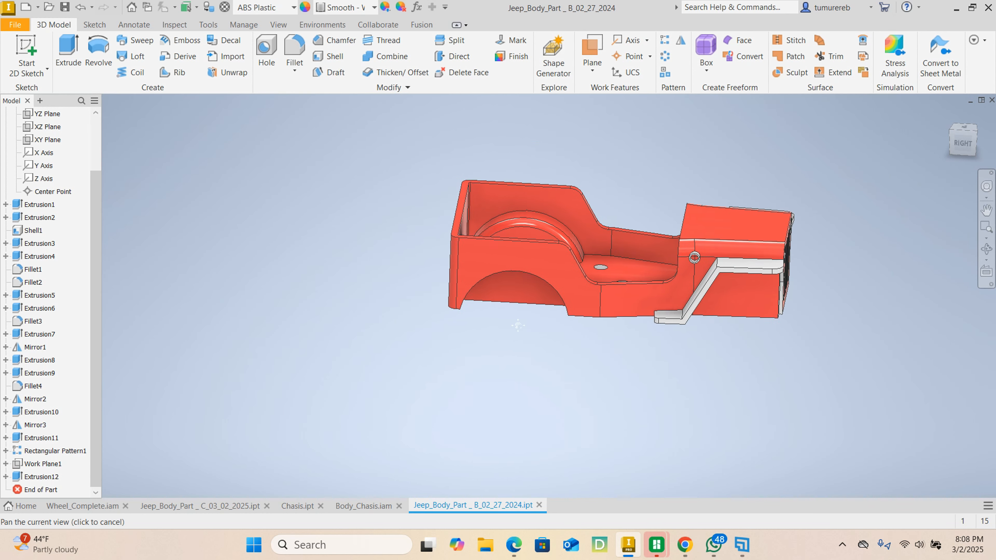
Turn the visibility of the offset work plane used for the ring on and back off
scroll(717, 246, "up", 5)
scroll(499, 352, "down", 5)
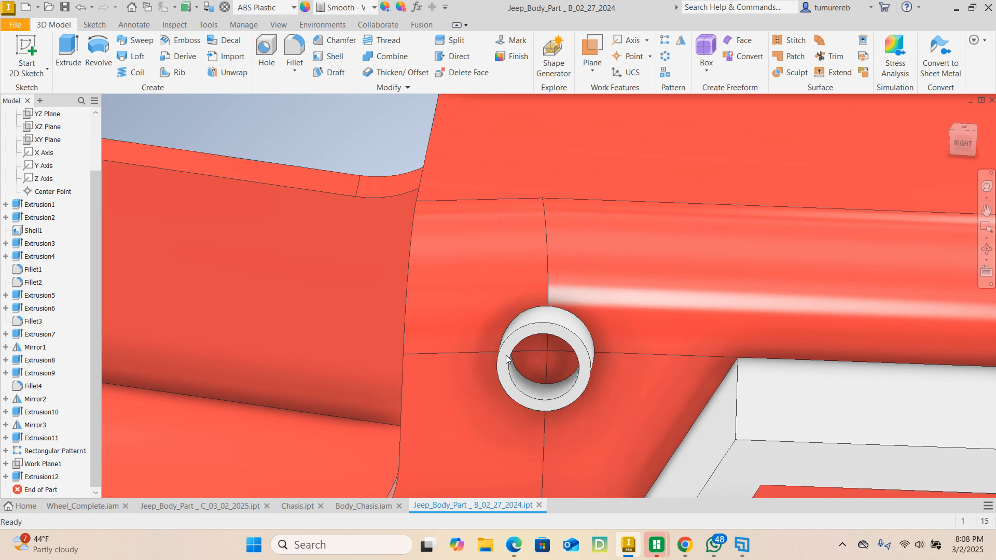
scroll(507, 356, "up", 4)
middle_click_drag(451, 341, 525, 288)
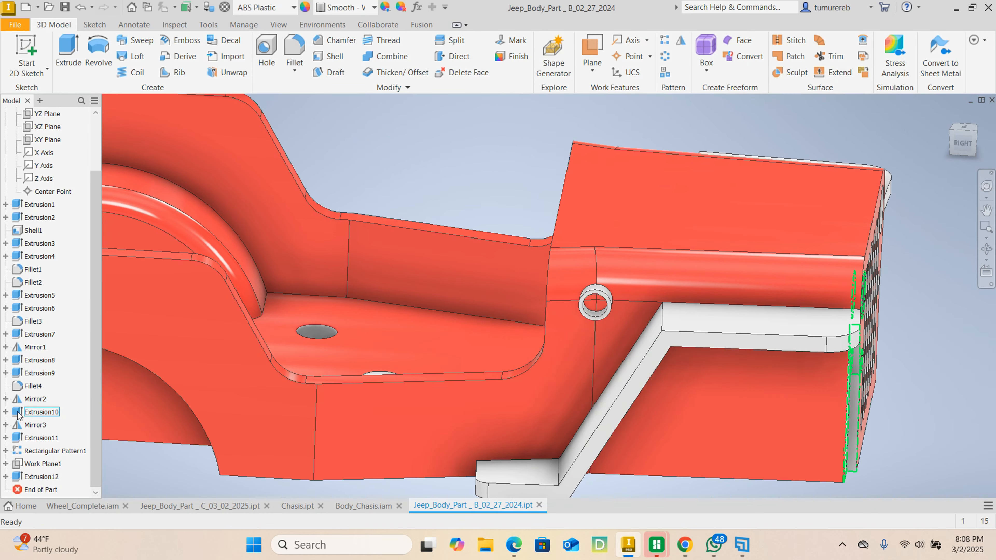
left_click(43, 464)
scroll(434, 305, "up", 6)
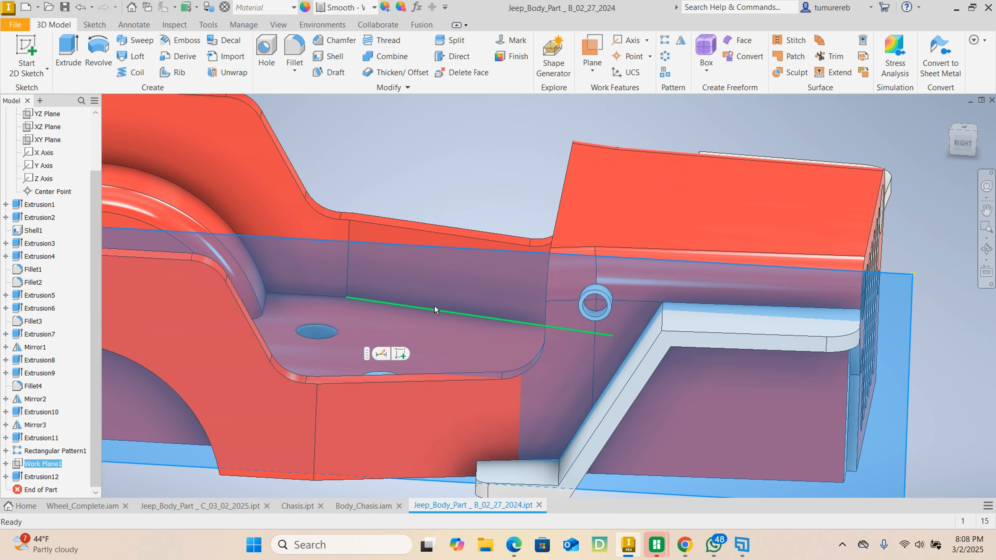
scroll(259, 256, "down", 8)
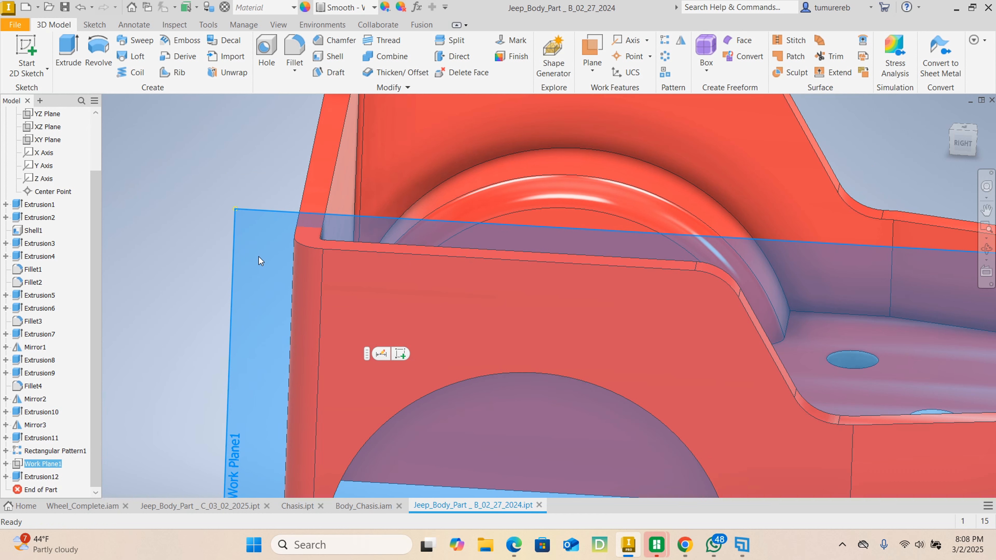
scroll(258, 257, "up", 6)
scroll(670, 336, "down", 7)
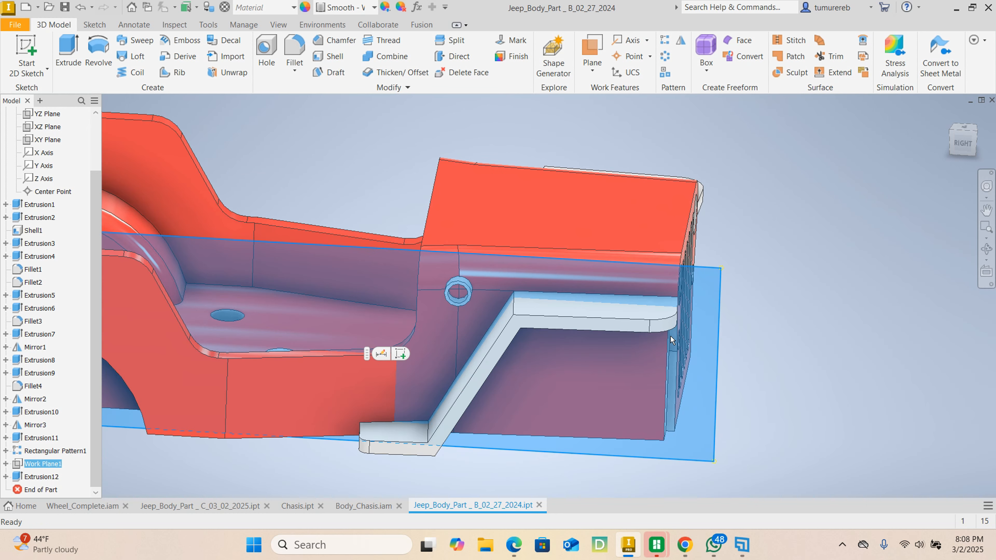
right_click(719, 309)
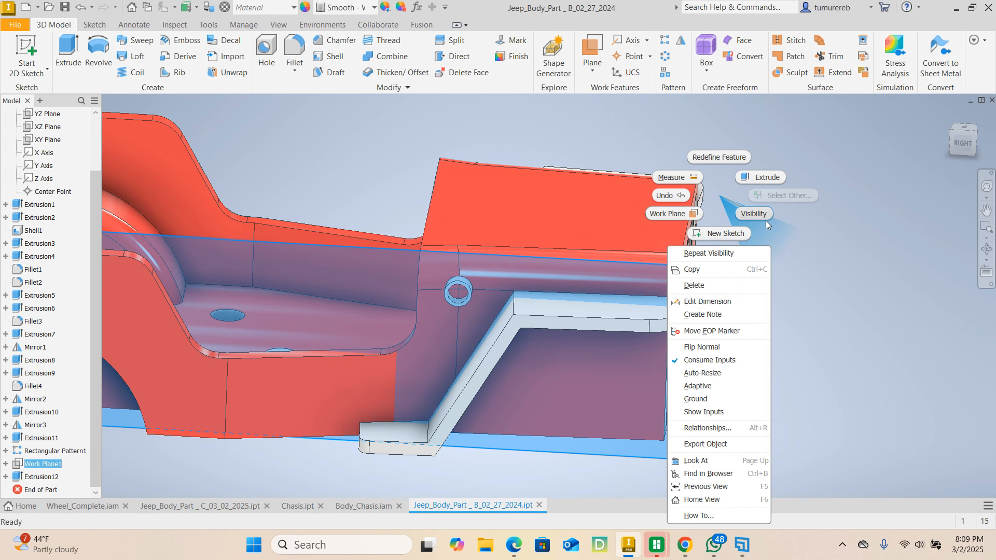
left_click(753, 214)
scroll(759, 263, "up", 3)
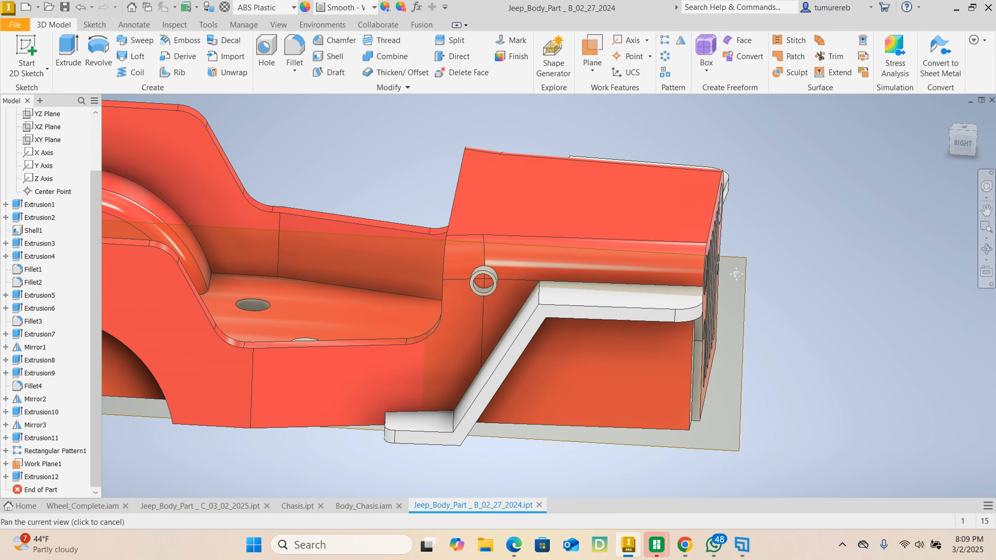
left_click(761, 265)
right_click(762, 265)
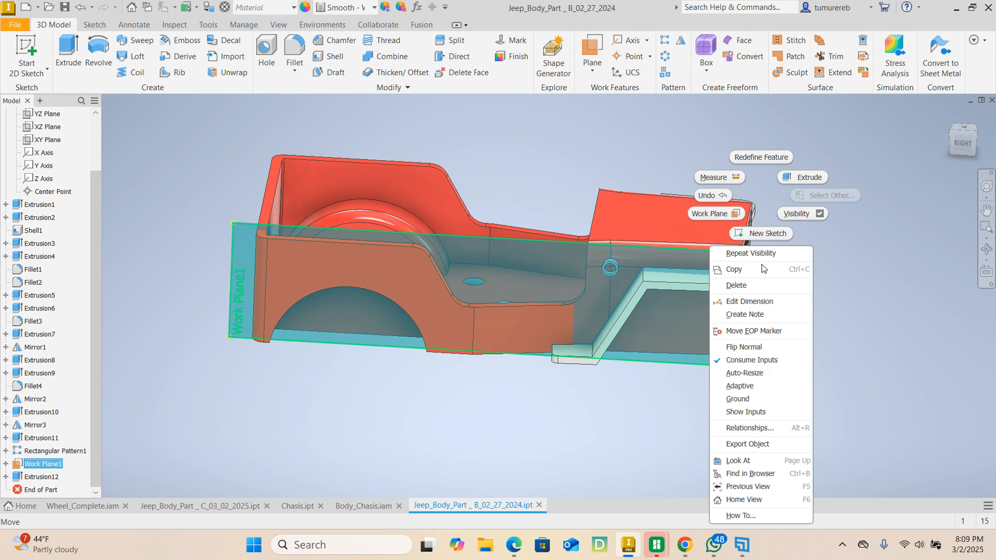
left_click(819, 214)
Mirror the extruded ring beside the hood across the YZ plane to the opposite side of the body
scroll(522, 279, "down", 4)
scroll(526, 278, "up", 3)
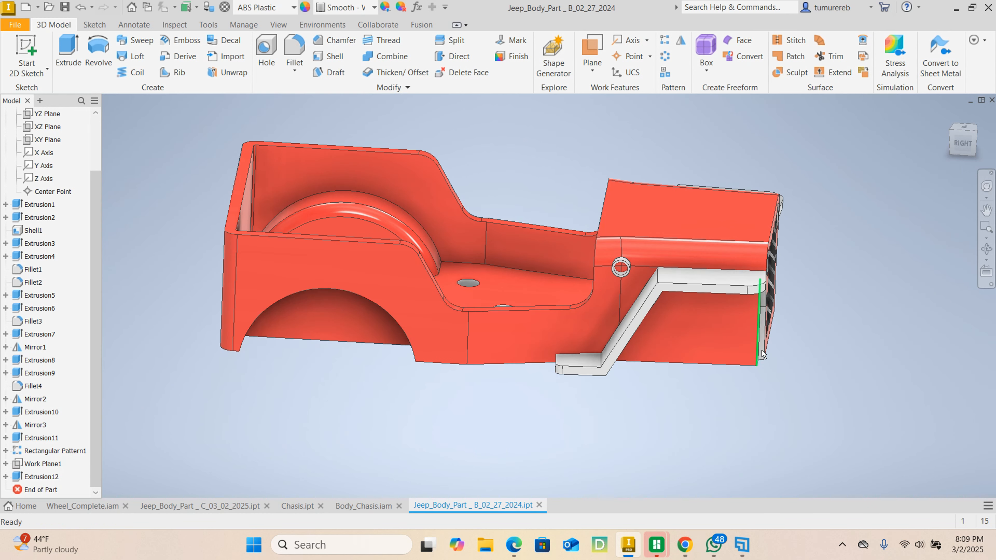
middle_click_drag(793, 371, 796, 399)
scroll(591, 331, "down", 3)
scroll(591, 333, "up", 3)
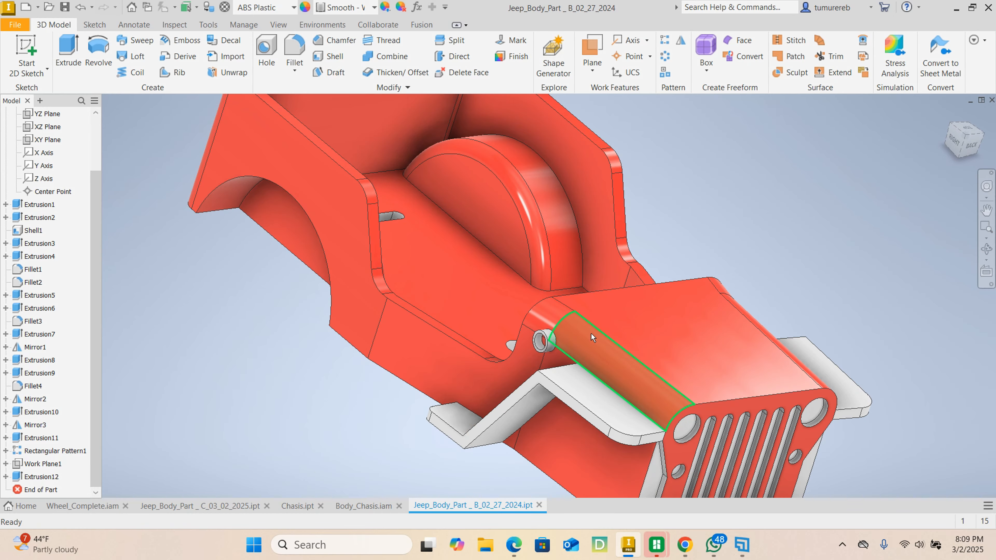
scroll(591, 333, "down", 1)
scroll(230, 375, "up", 4)
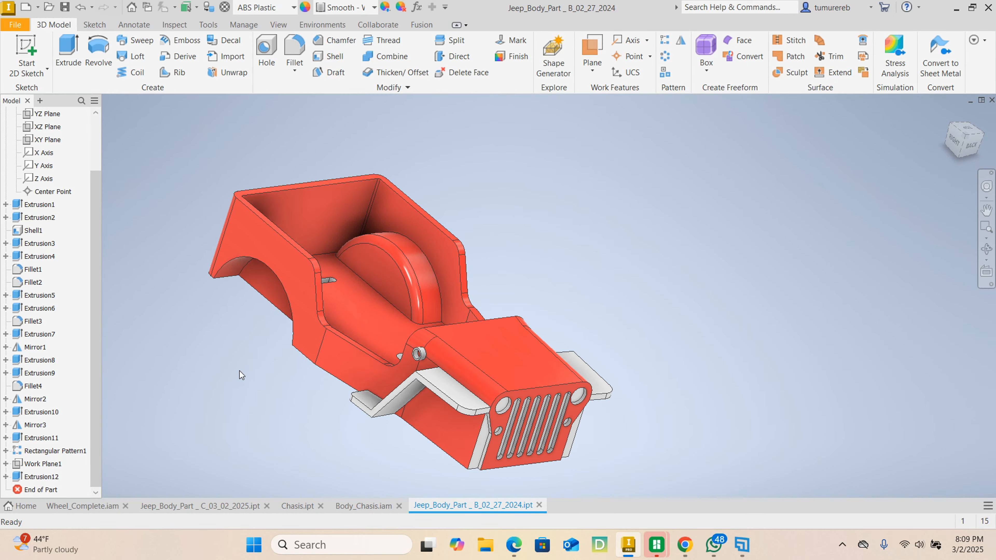
middle_click_drag(240, 371, 400, 406, "shift")
middle_click_drag(651, 318, 694, 314)
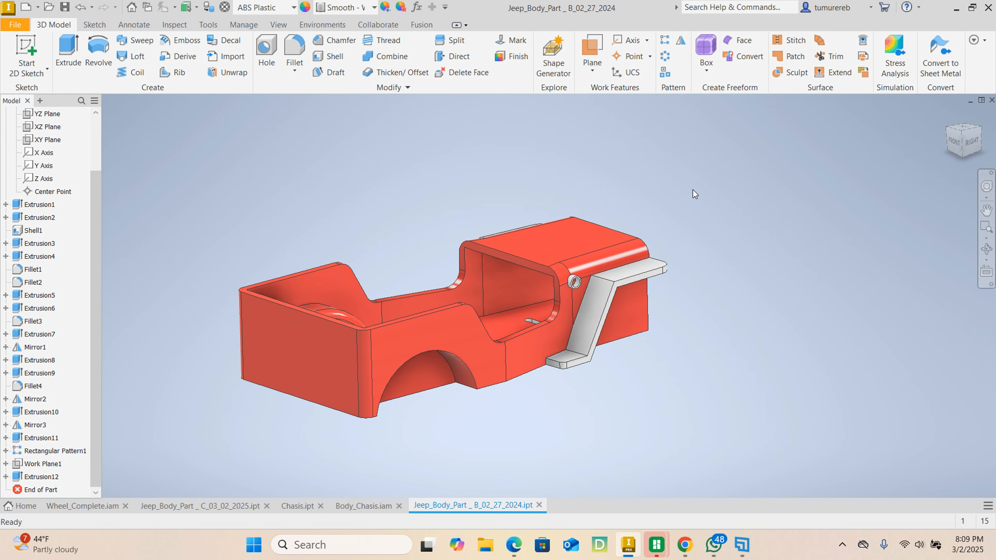
left_click(680, 41)
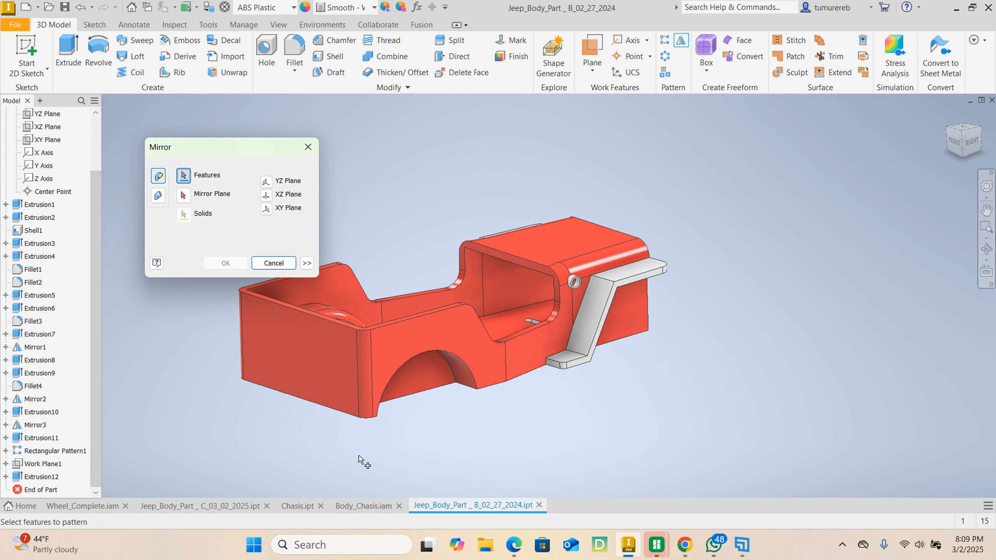
left_click(43, 476)
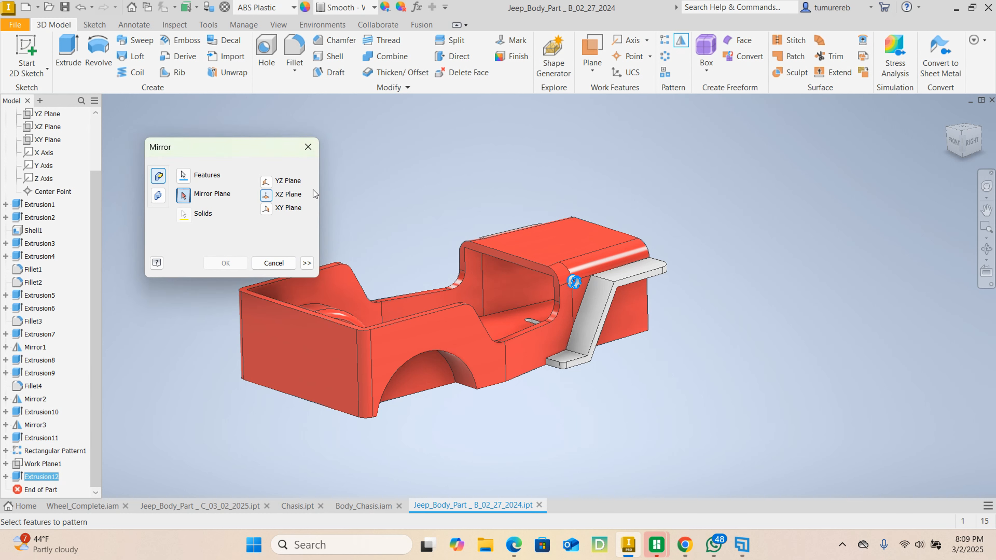
left_click(266, 181)
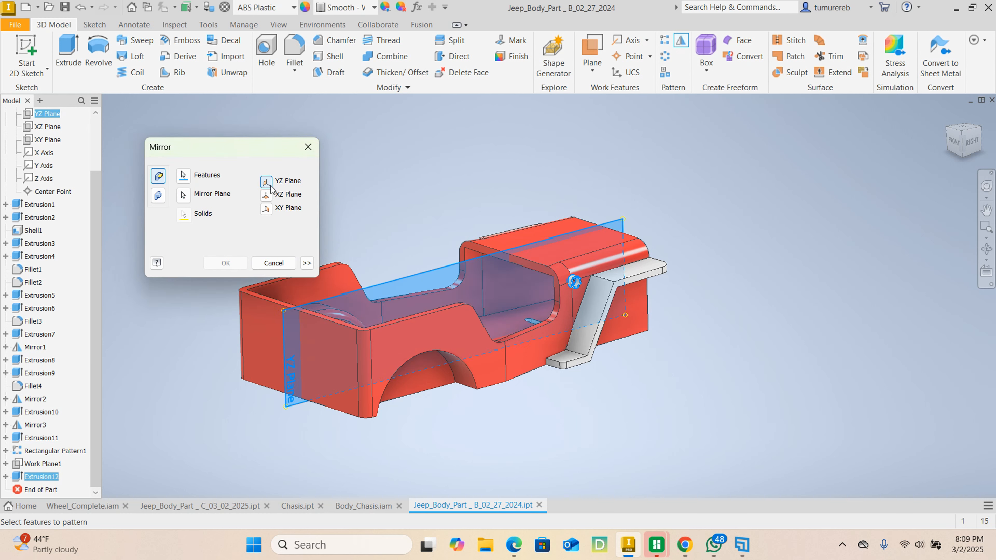
left_click(226, 263)
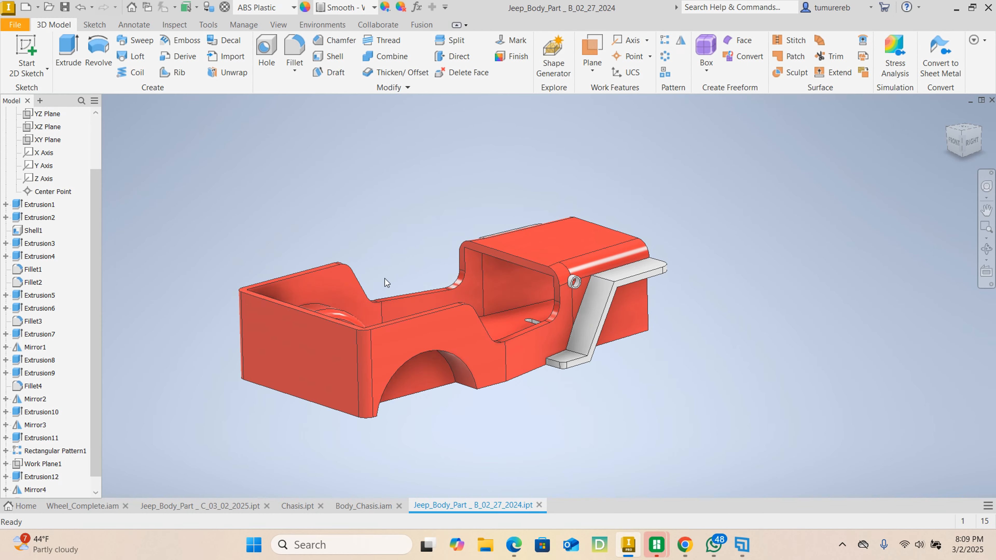
Start a sketch on the flat rear face and draw a 5 mm radius circle about 30 mm off-centre and 11 mm above the lower edge
mouse_move(386, 281)
middle_mouse_down("shift")
mouse_move(572, 340)
mouse_move(395, 294)
mouse_move(498, 342)
mouse_move(579, 231)
mouse_move(688, 288)
mouse_move(566, 305)
mouse_move(495, 253)
mouse_move(505, 248)
middle_mouse_up("shift")
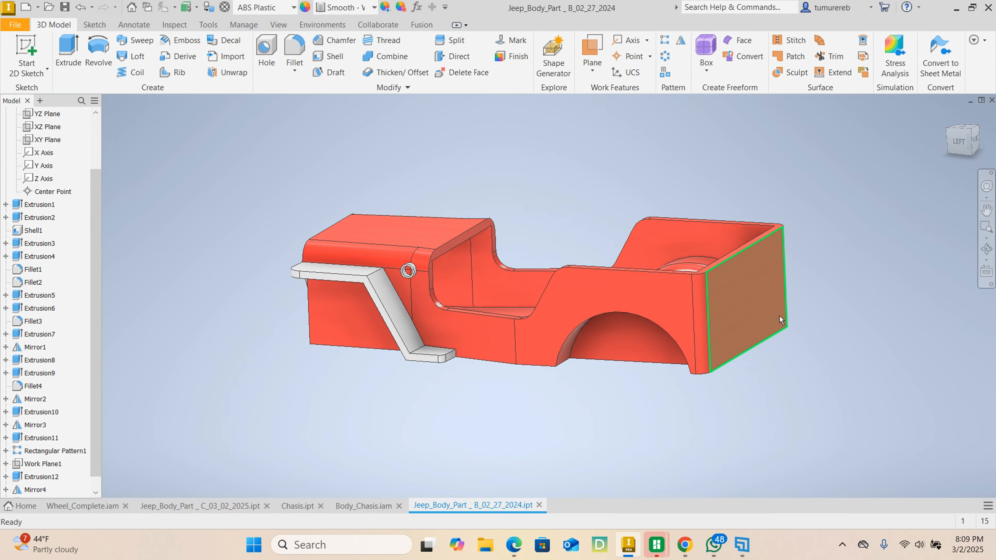
middle_click_drag(780, 317, 755, 326, "shift")
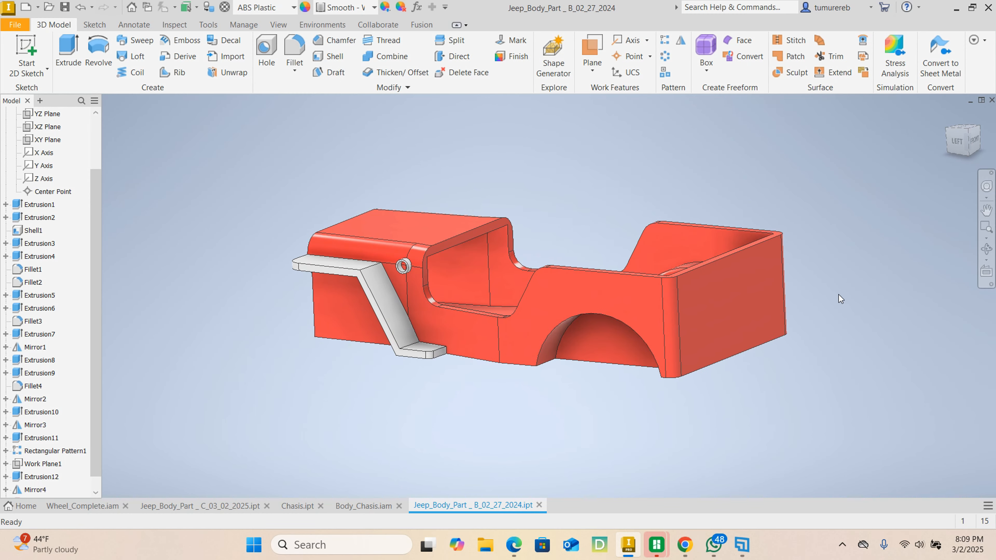
middle_click_drag(838, 295, 798, 308, "shift")
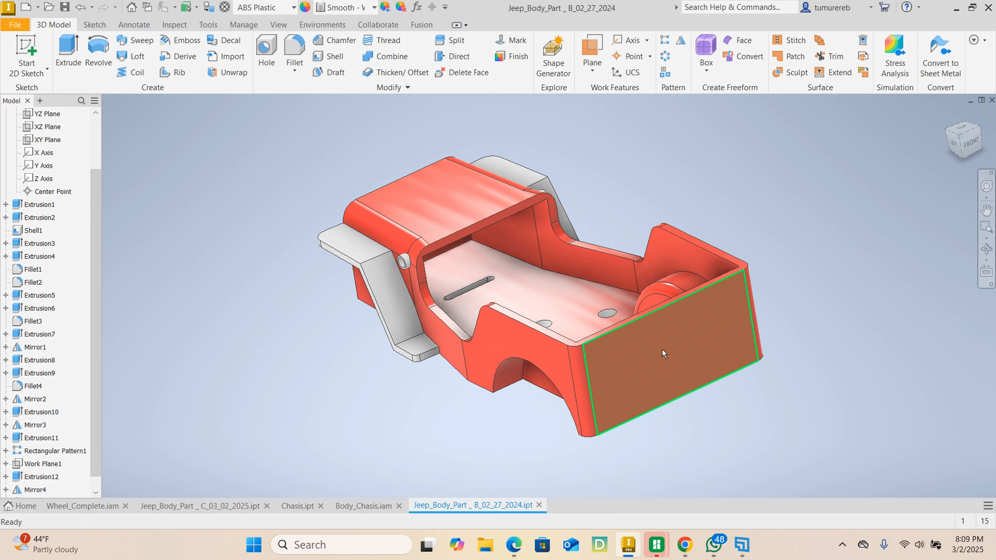
left_click(646, 353)
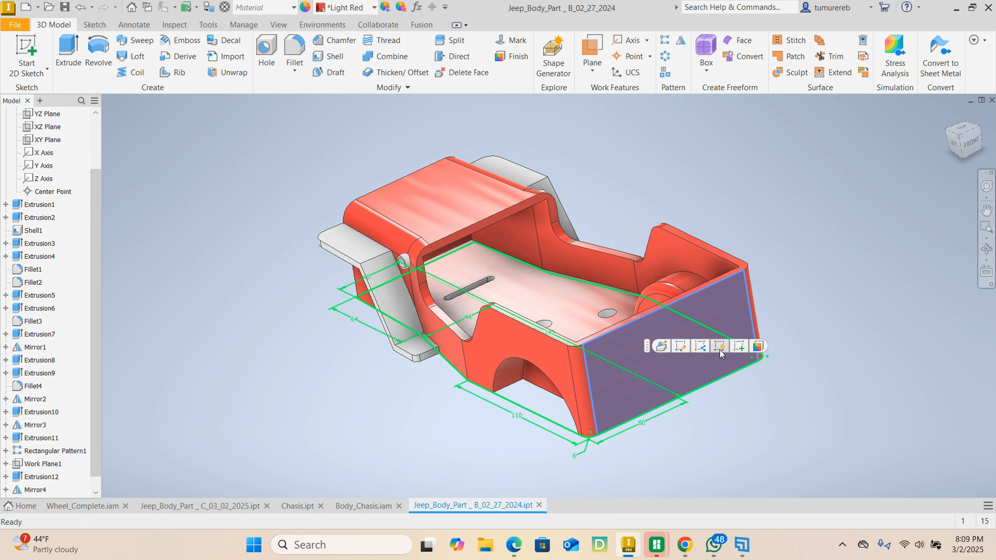
left_click(738, 348)
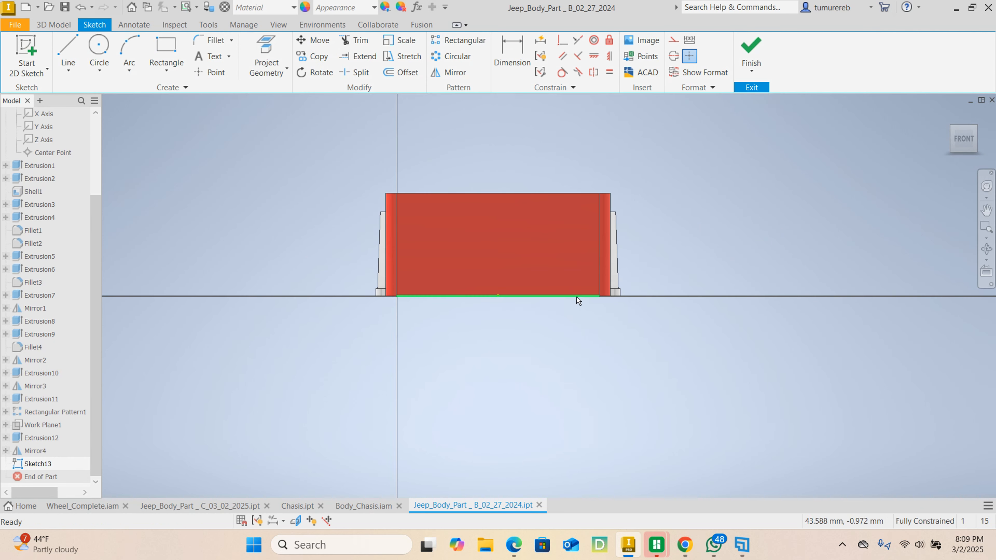
scroll(600, 269, "down", 3)
middle_click_drag(652, 251, 687, 342)
middle_click_drag(604, 387, 587, 326)
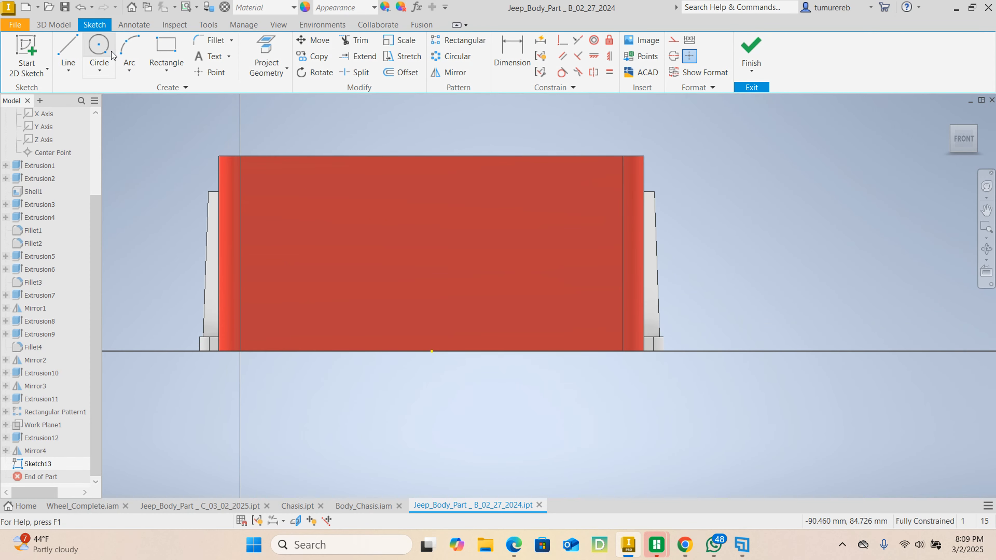
left_click(99, 50)
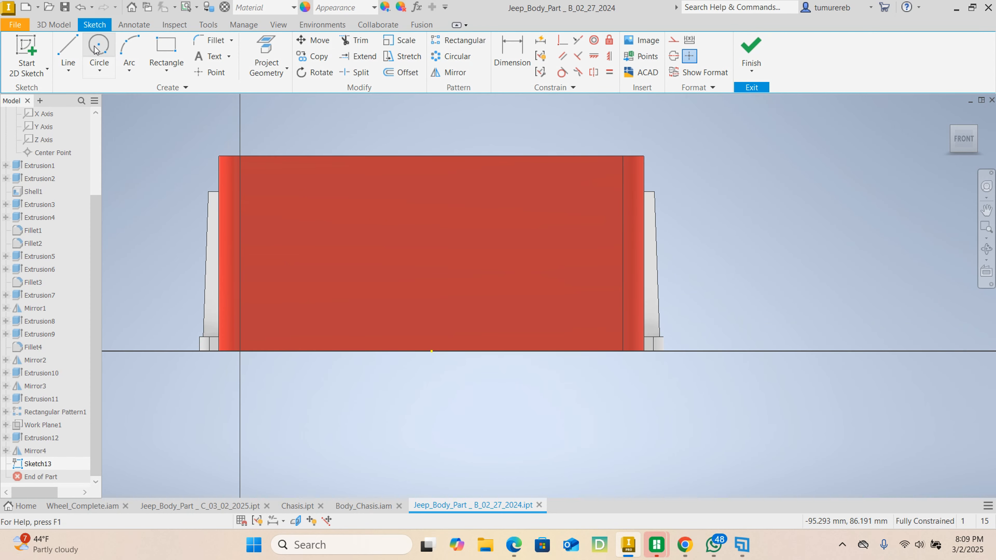
left_click(537, 311)
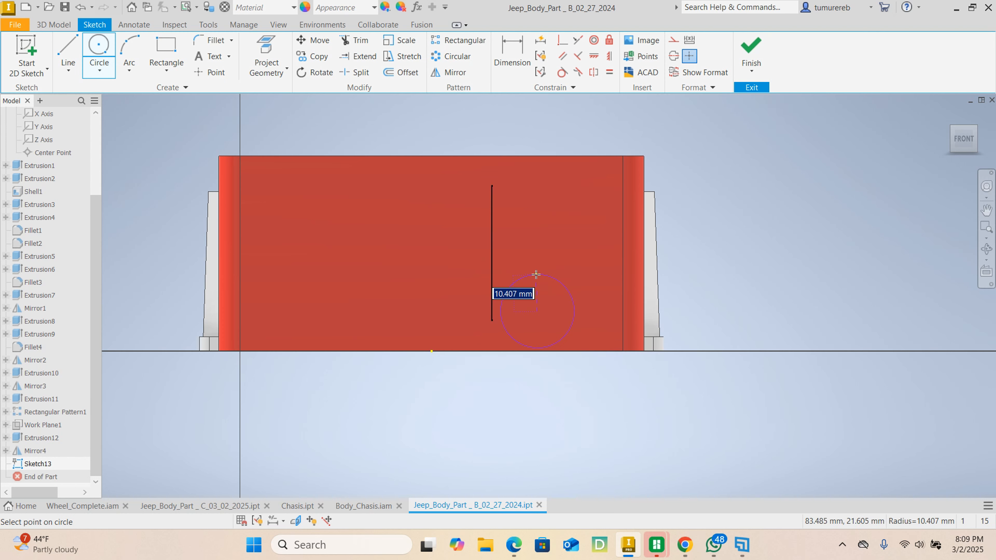
type("5")
key("Return")
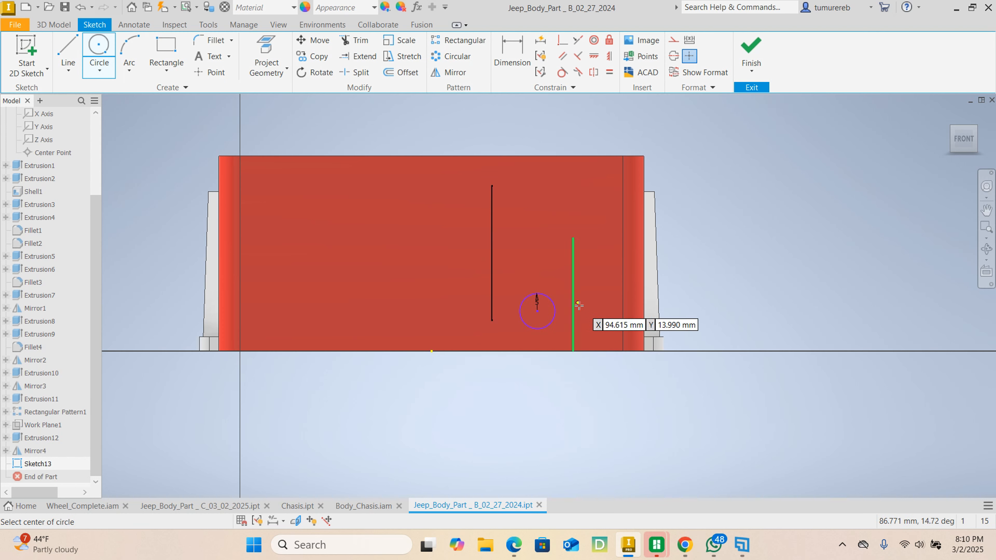
Draw a second 5 mm radius circle about 19 mm outboard of the first, near the side corner, and end the Circle command
scroll(603, 311, "up", 3)
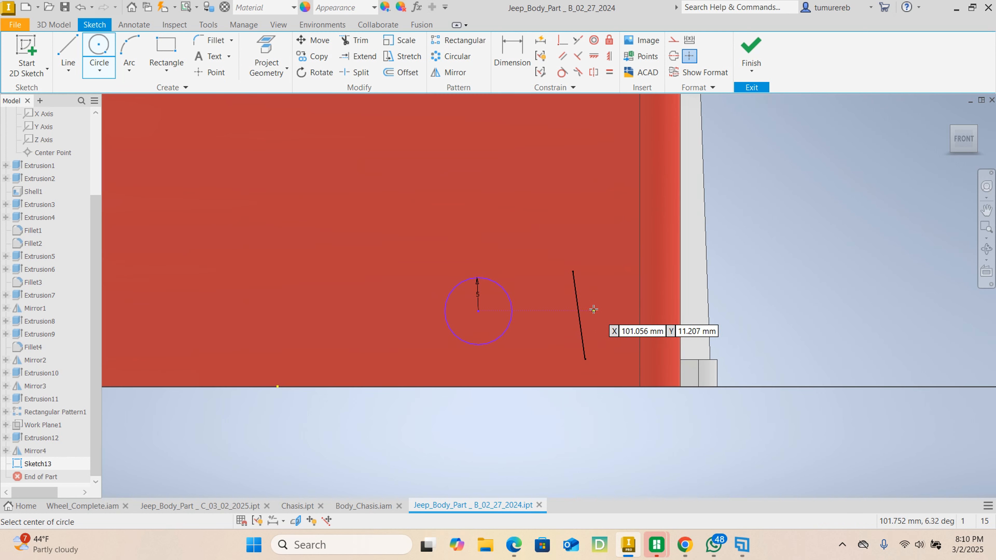
left_click(609, 311)
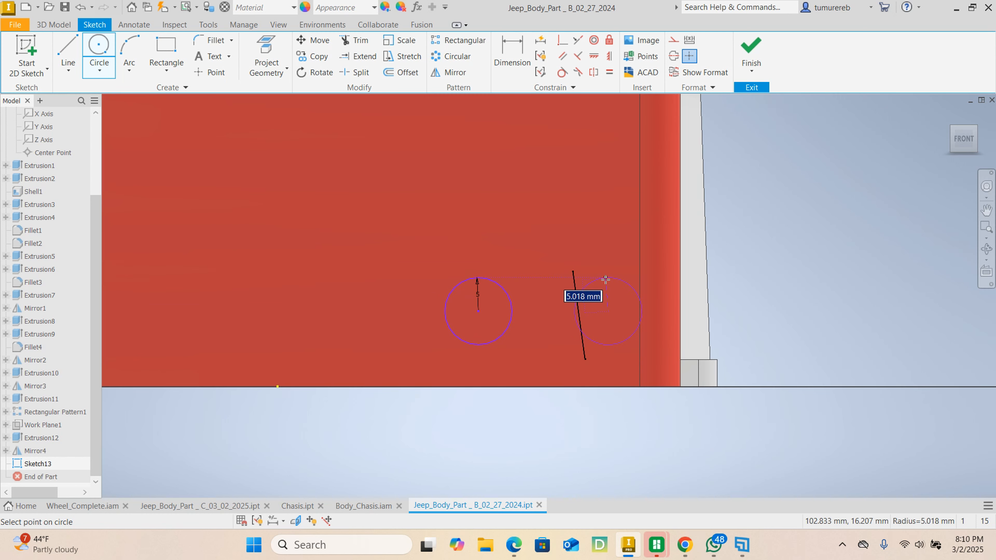
type("5")
key("Return")
right_click(575, 214)
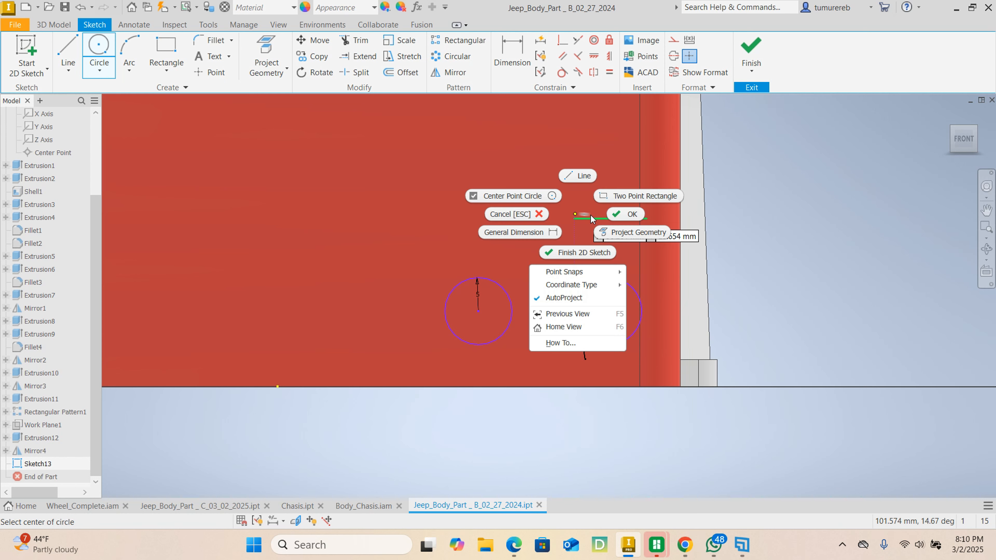
left_click(613, 215)
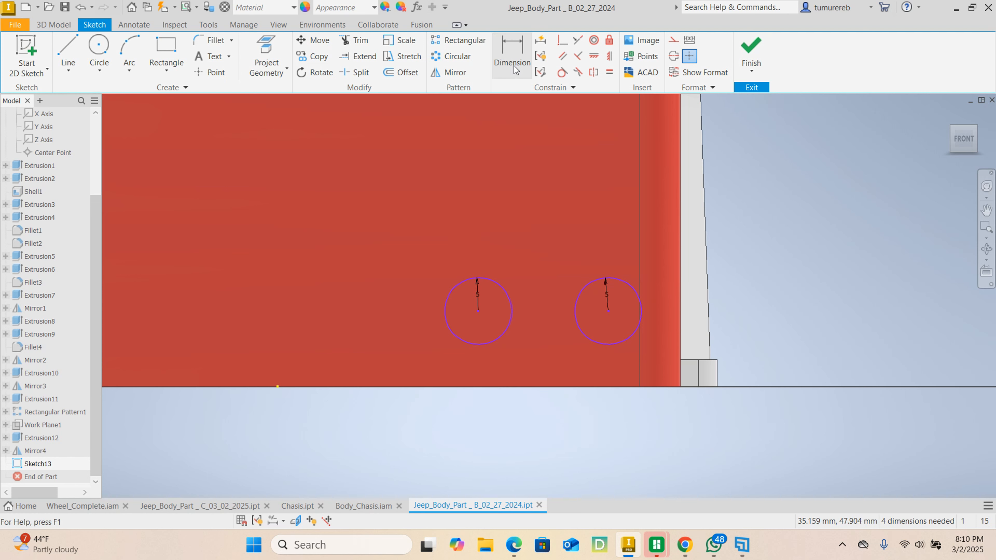
Apply a horizontal constraint between the centre points of the two 5 mm radius circles
left_click(595, 56)
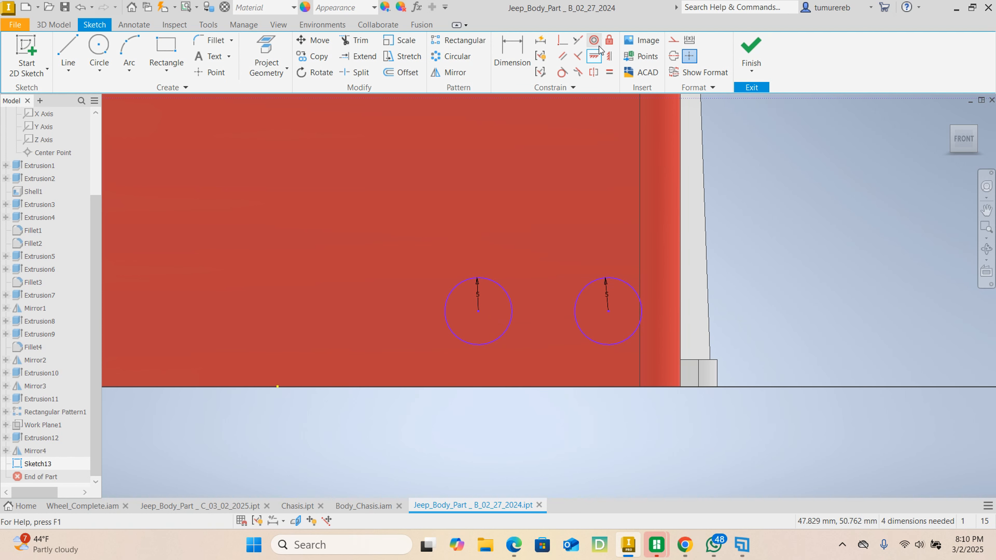
left_click(478, 312)
left_click(611, 313)
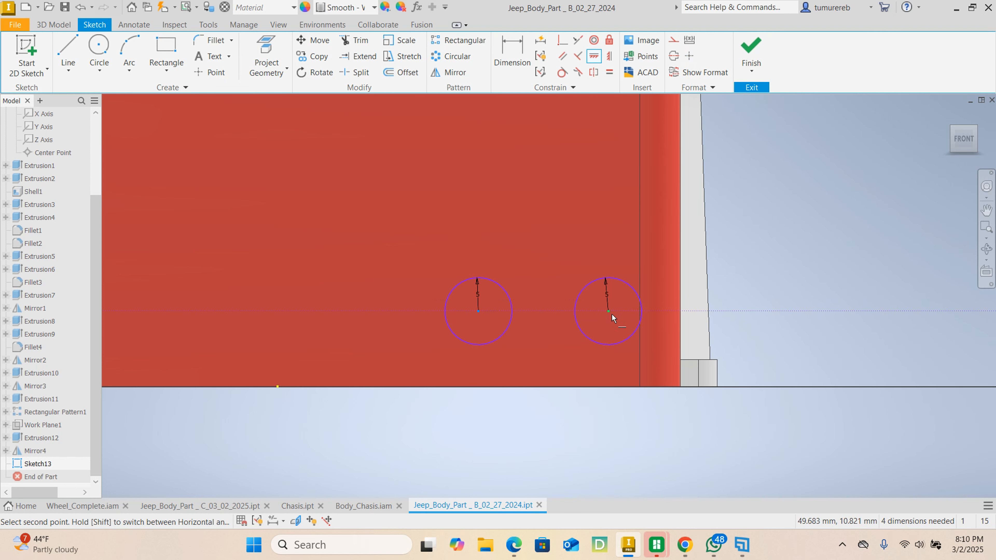
right_click(547, 228)
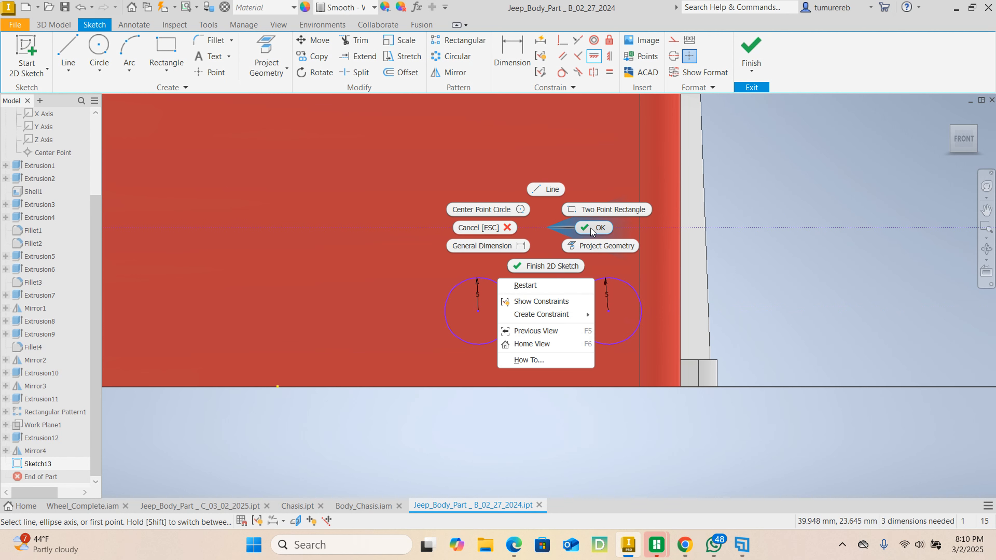
left_click(594, 227)
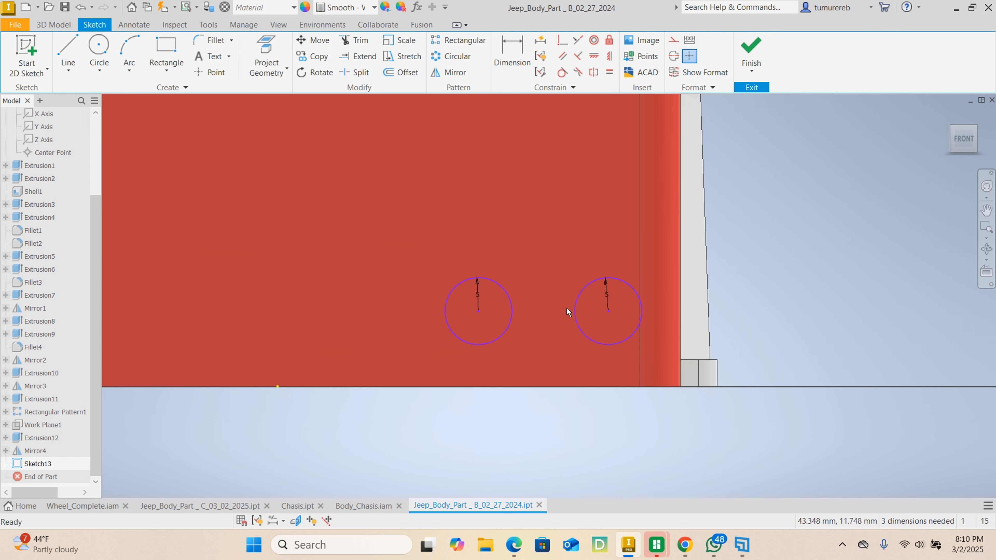
Dimension the first 5 mm radius circle's centre 6 mm above the face's lower edge
left_click(505, 42)
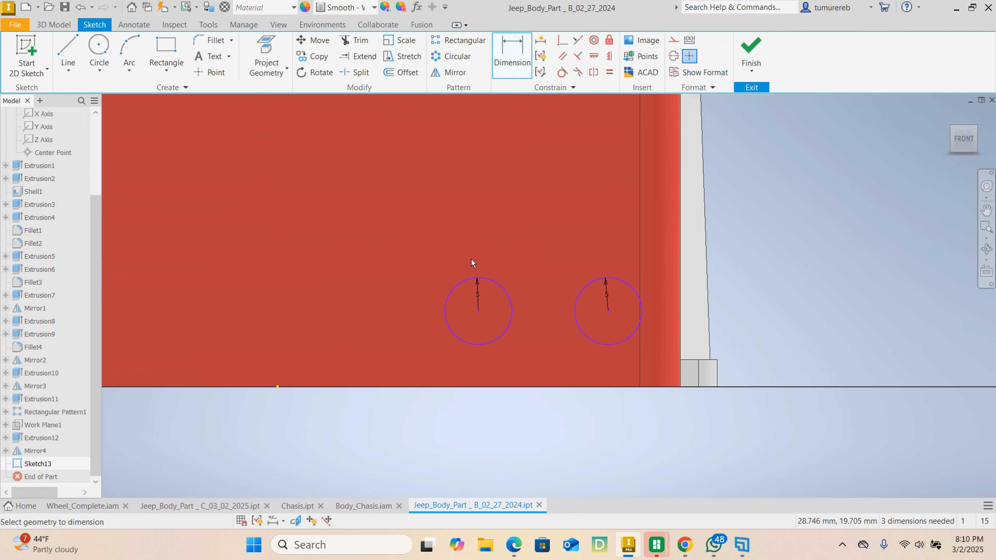
left_click(479, 311)
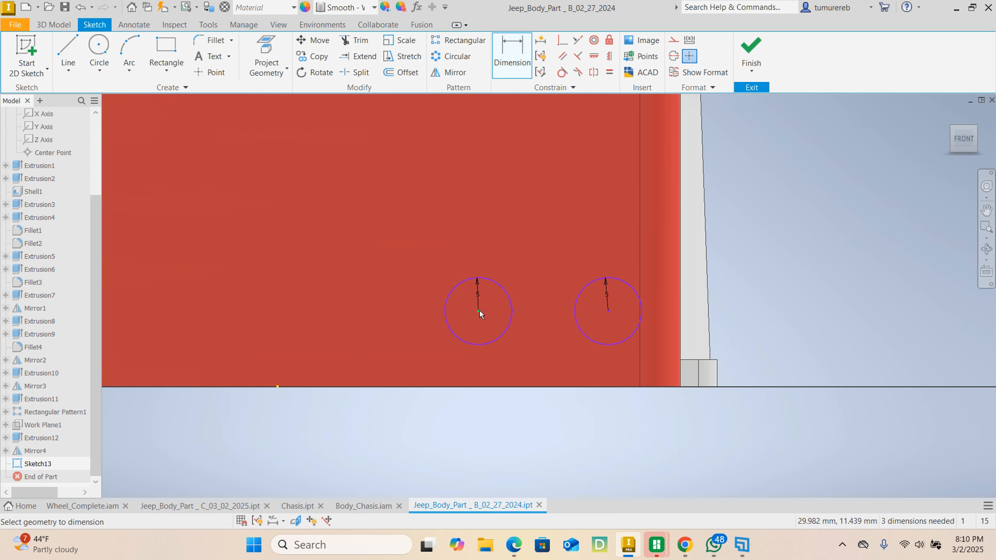
left_click(491, 387)
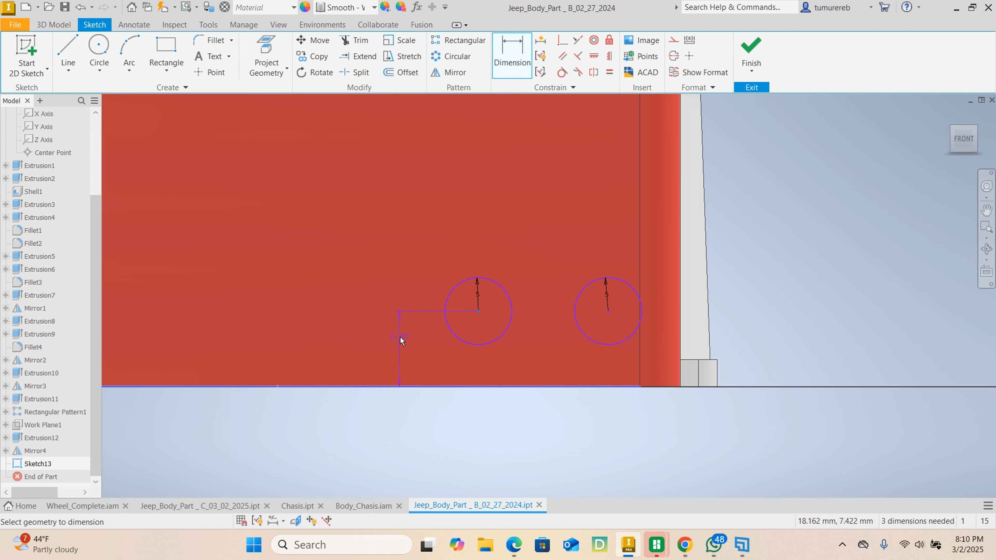
left_click(400, 336)
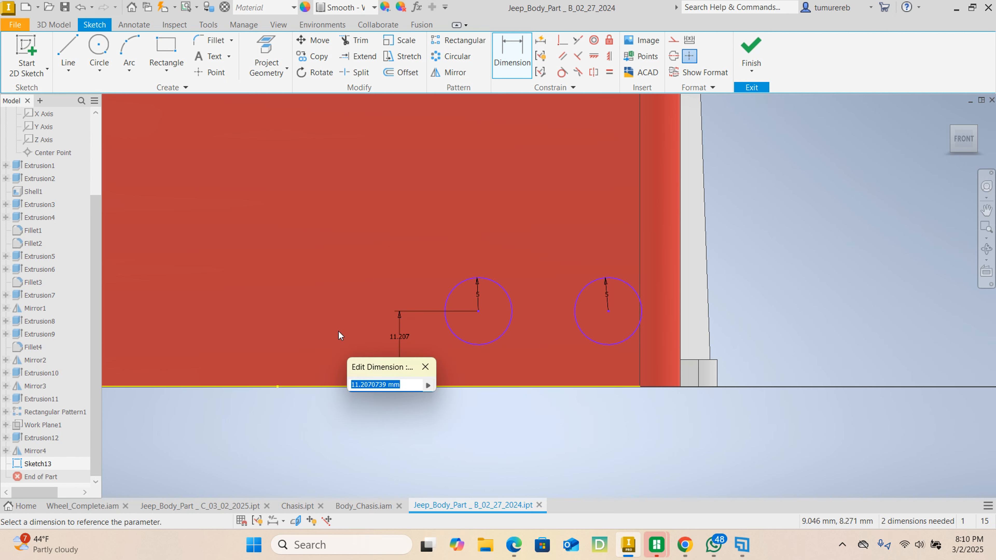
type("6")
key("Return")
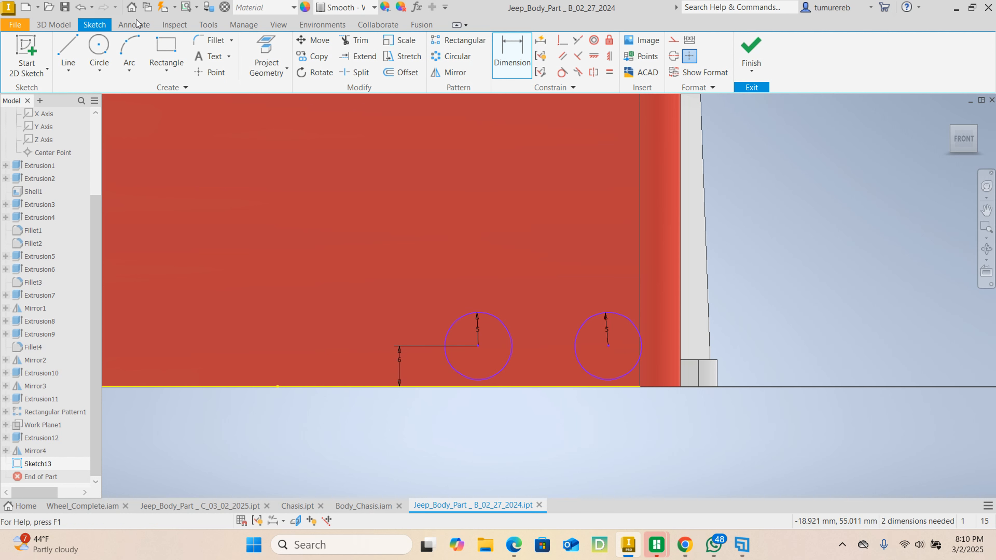
Draw a 3 mm radius circle between and above the two larger circles, about 13 mm above the lower edge, and end the Circle command
left_click(99, 55)
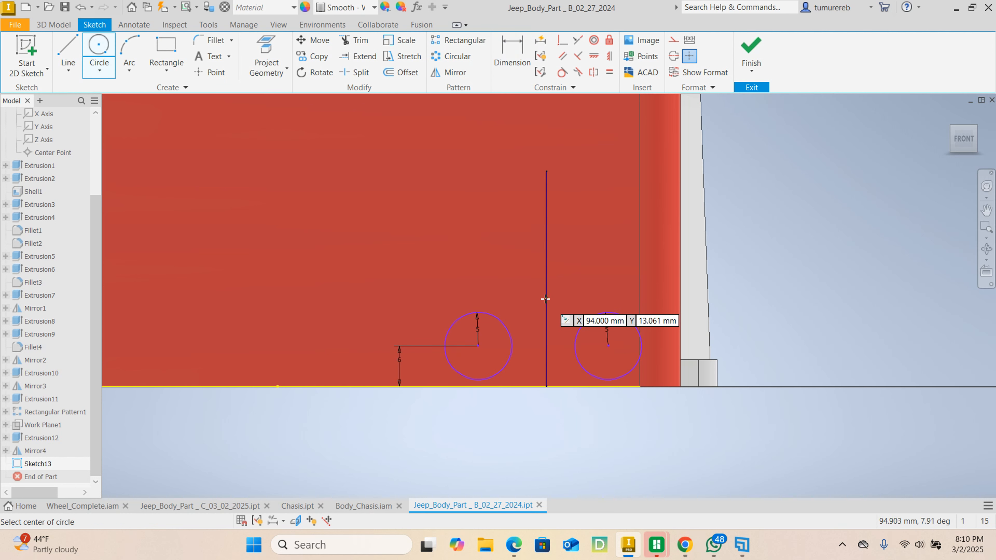
left_click(552, 299)
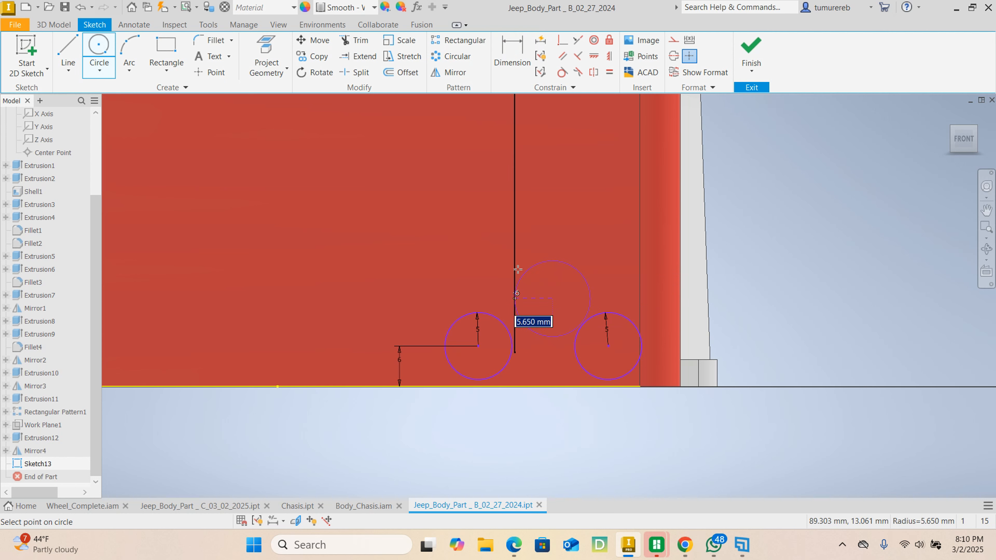
type("3")
key("Return")
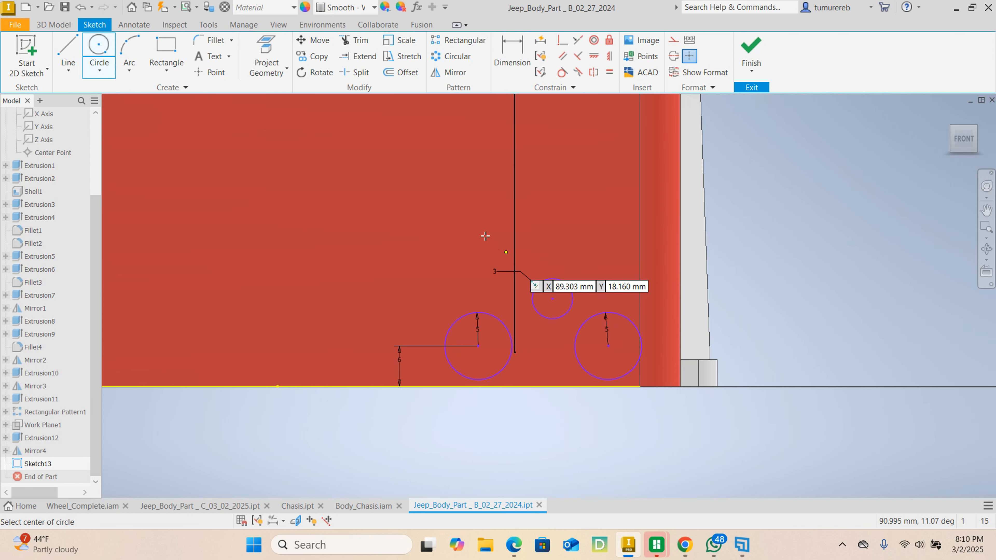
right_click(384, 223)
left_click(431, 223)
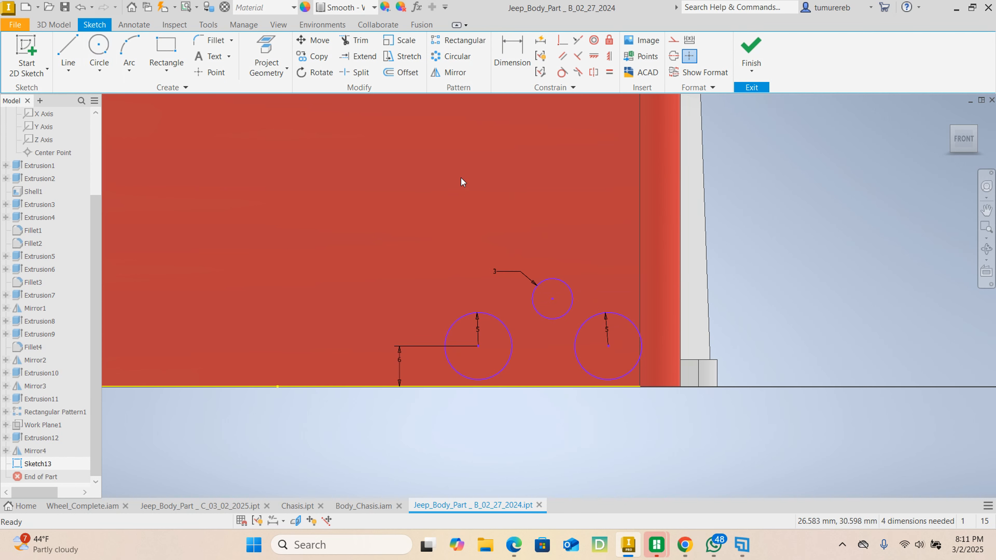
Dimension the small circle's centre 7 mm above the first larger circle's centre and move that dimension in line above the 6 mm one
left_click(505, 43)
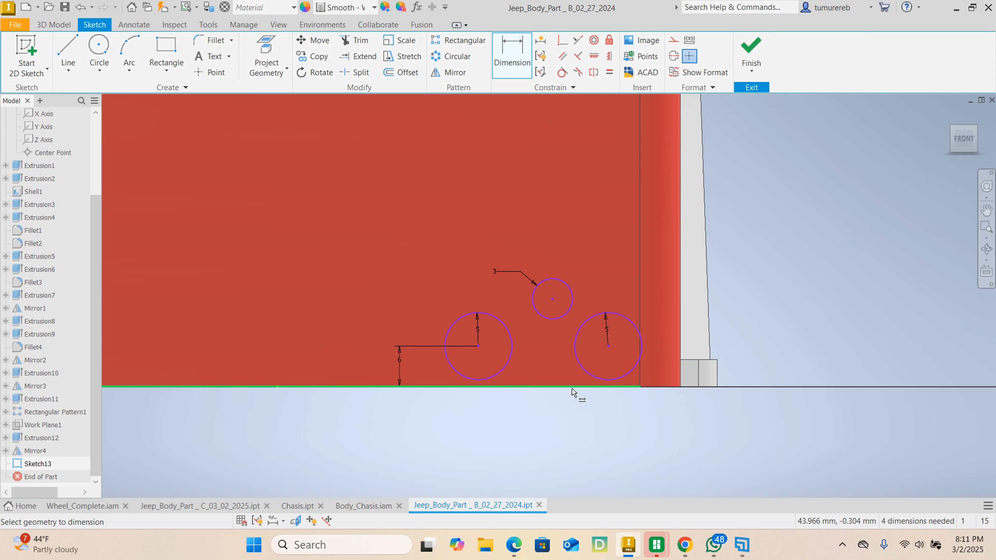
left_click(552, 300)
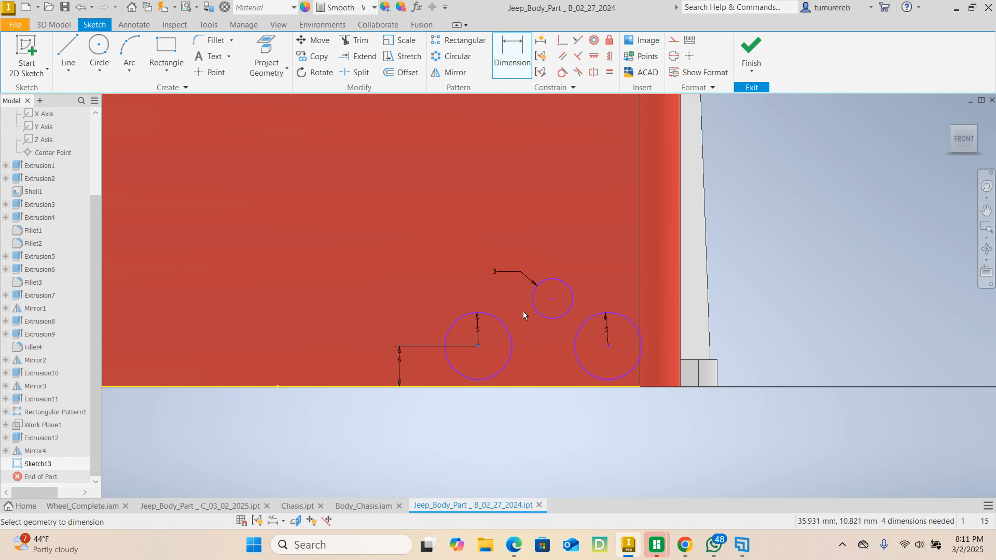
left_click(553, 298)
left_click(477, 346)
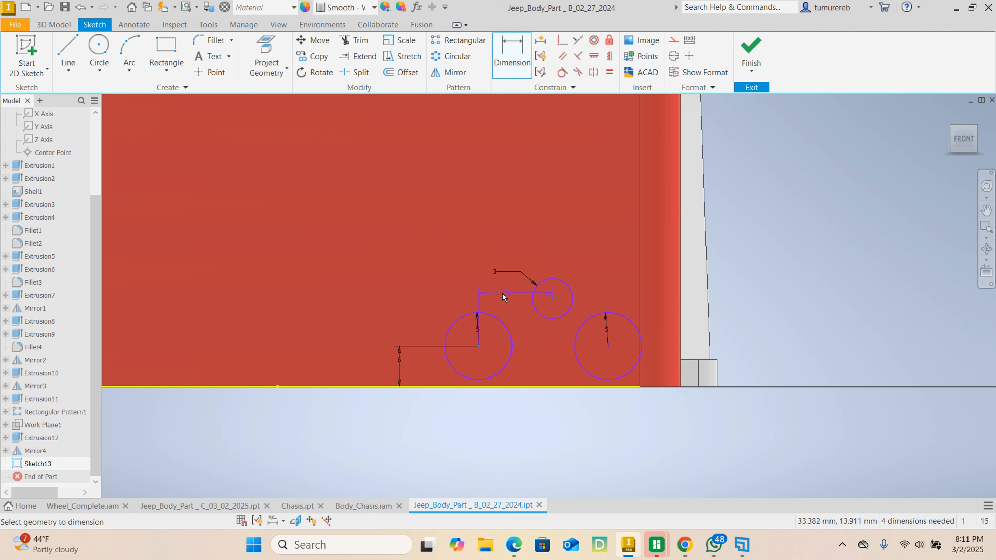
key("Escape")
left_click(565, 334)
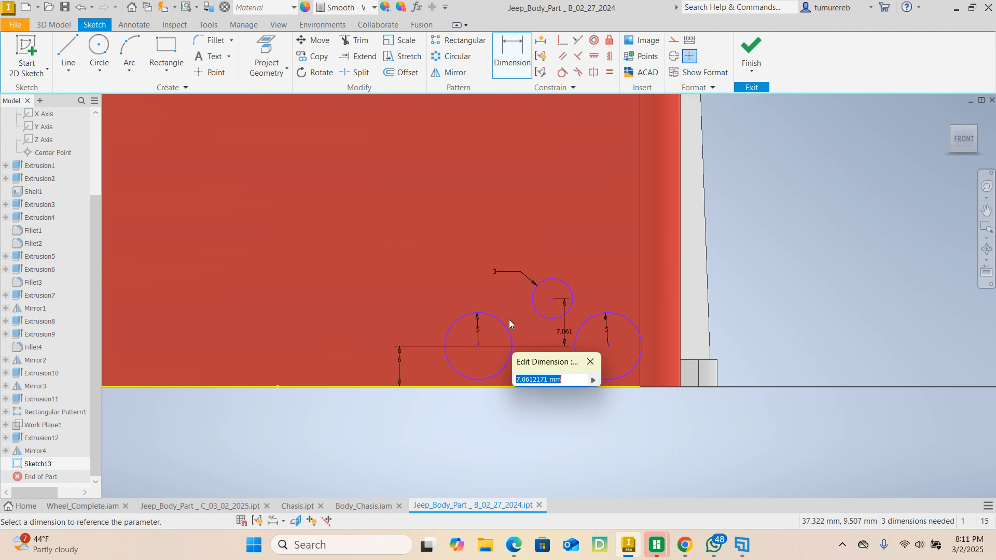
type("7")
key("Return")
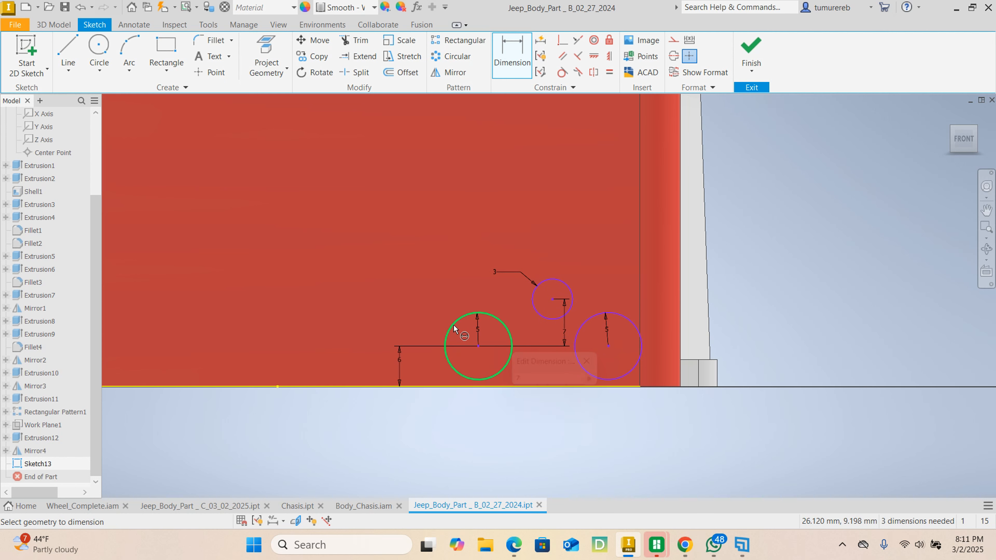
right_click(444, 262)
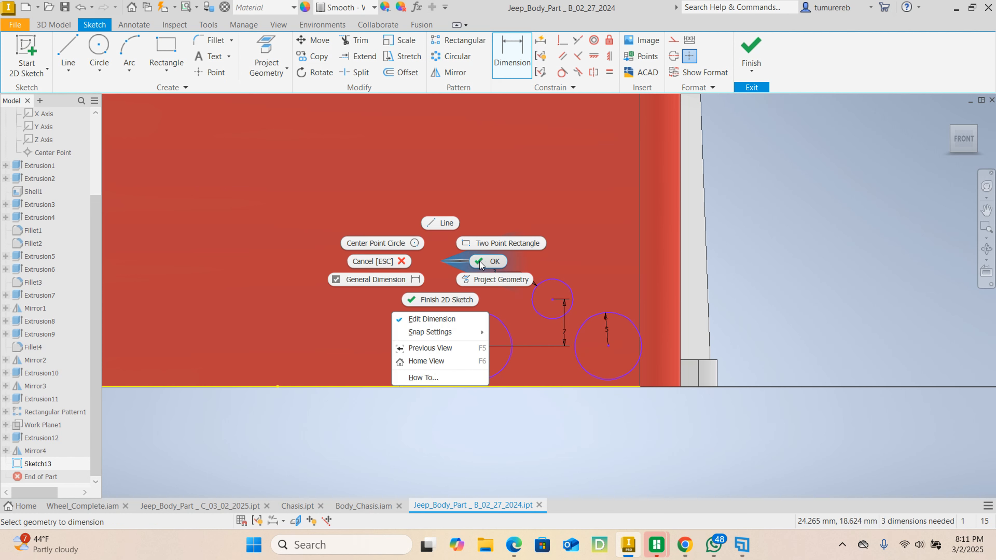
left_click(490, 258)
left_click_drag(563, 335, 400, 322)
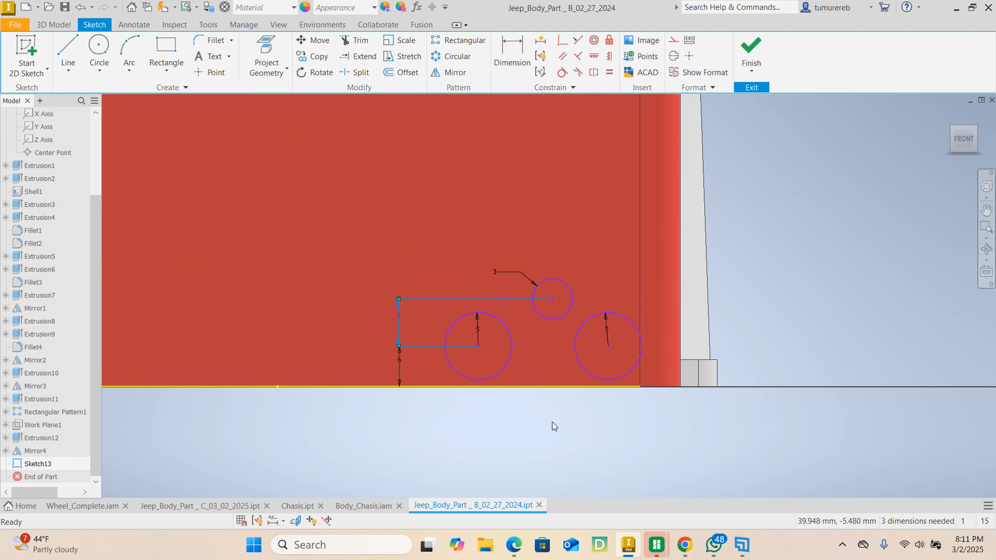
left_click(534, 356)
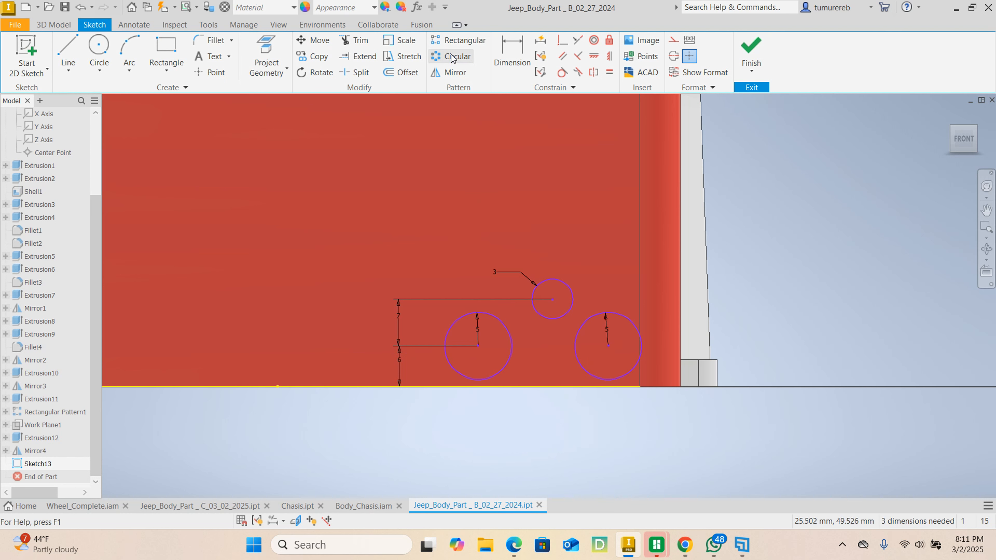
Set the horizontal distance between the centres of the two 5 mm radius circles to 12 mm
left_click(512, 55)
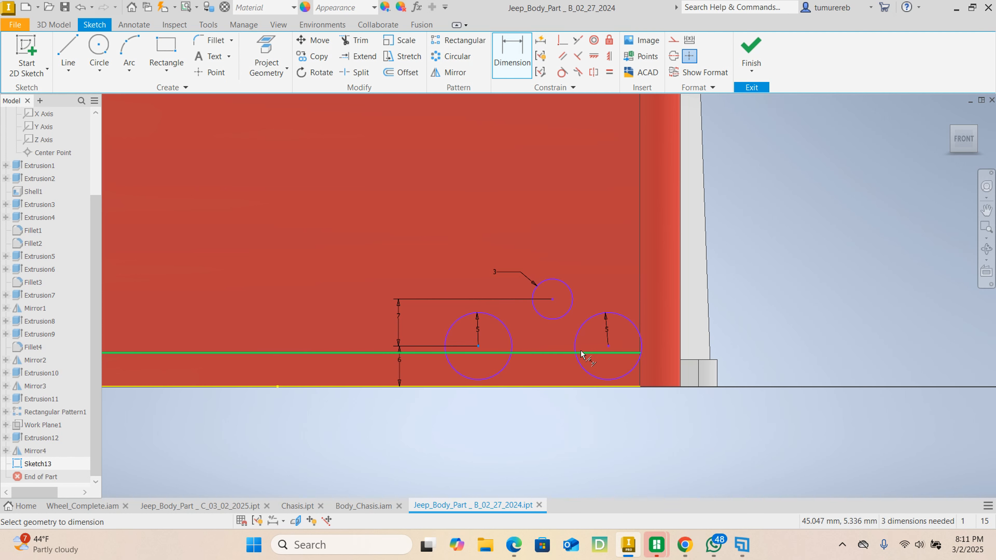
left_click(609, 347)
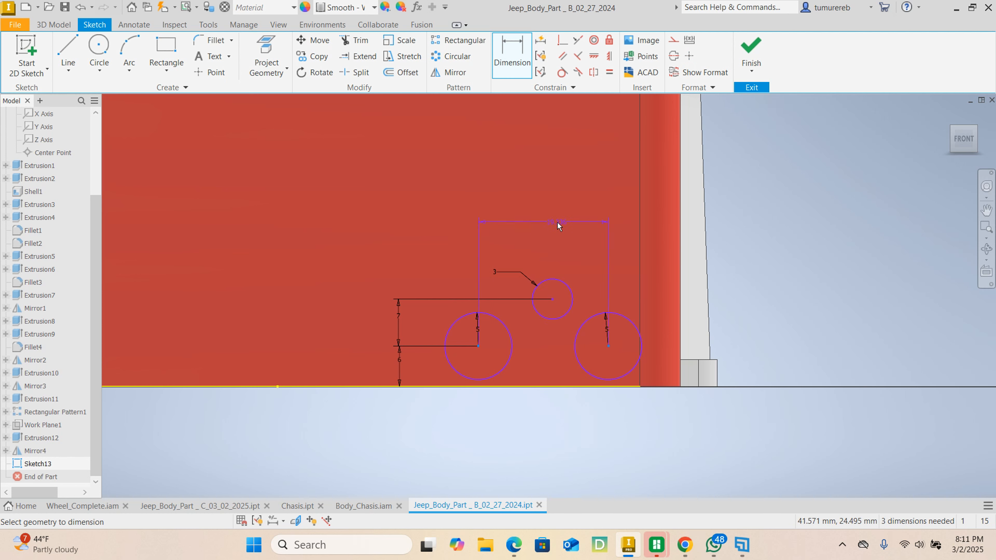
left_click(553, 222)
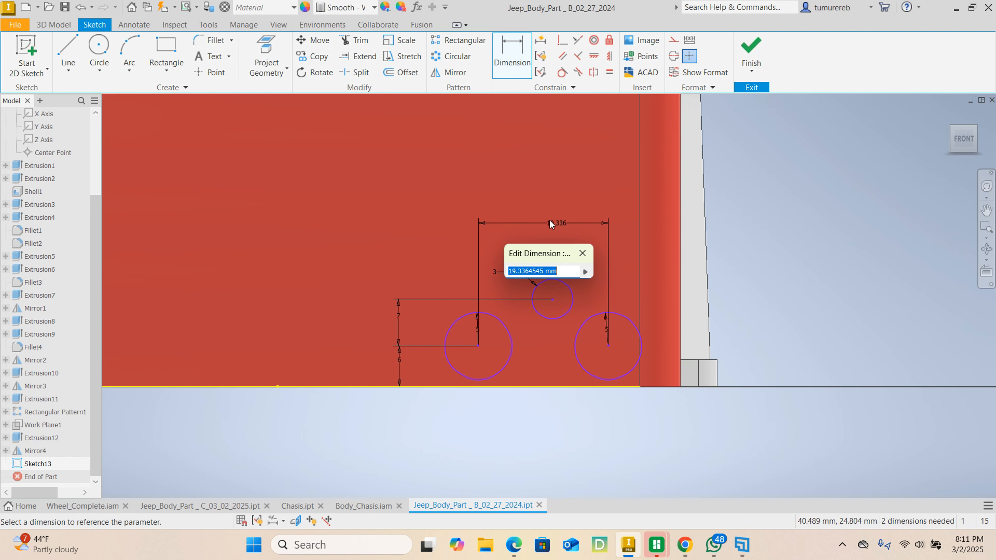
type("12")
key("Return")
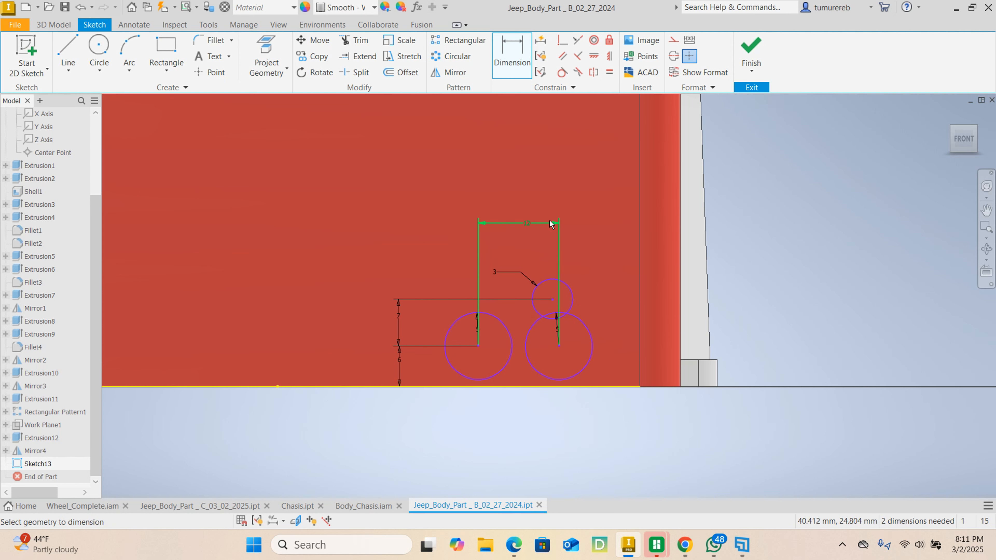
Dimension the small circle's centre 18 mm from the vertical edge at the body's side corner
left_click(553, 300)
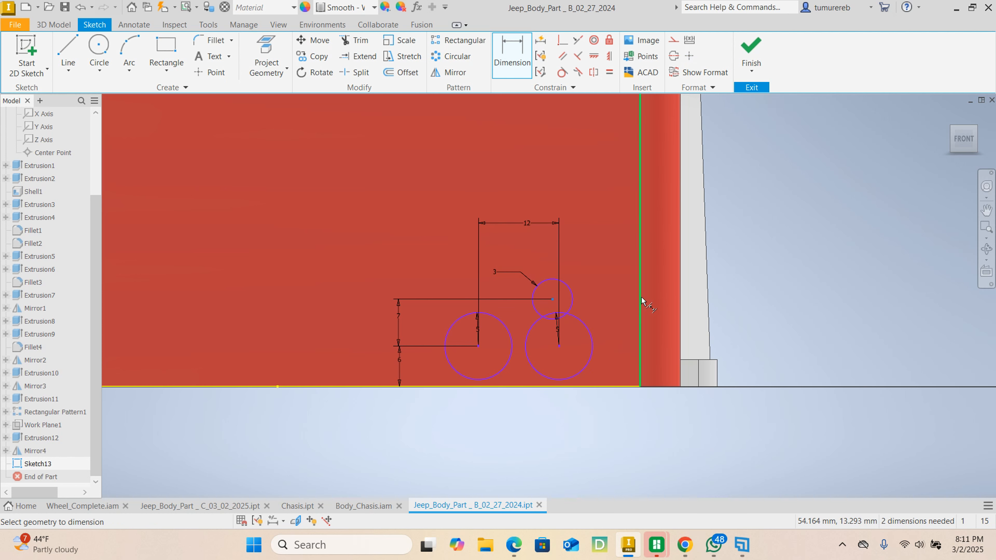
left_click(640, 297)
left_click(607, 253)
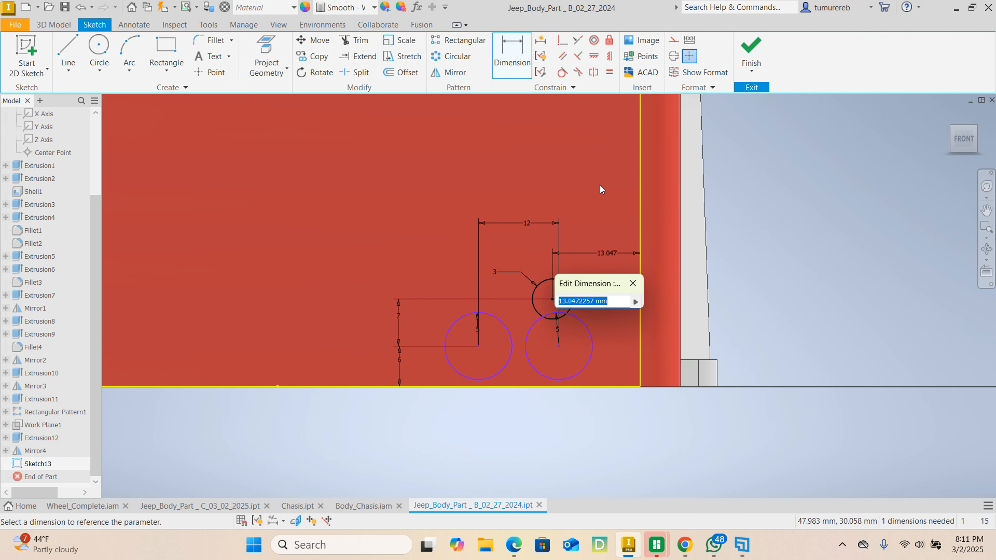
type("18")
key("Return")
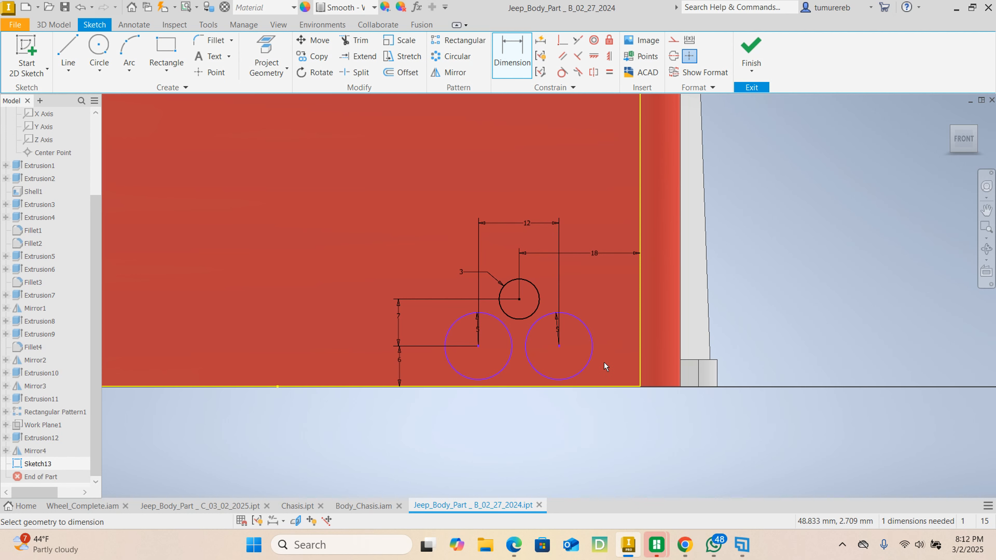
Dimension the outer 5 mm radius circle's centre 12 mm from the same vertical edge and finish the sketch
left_click(560, 347)
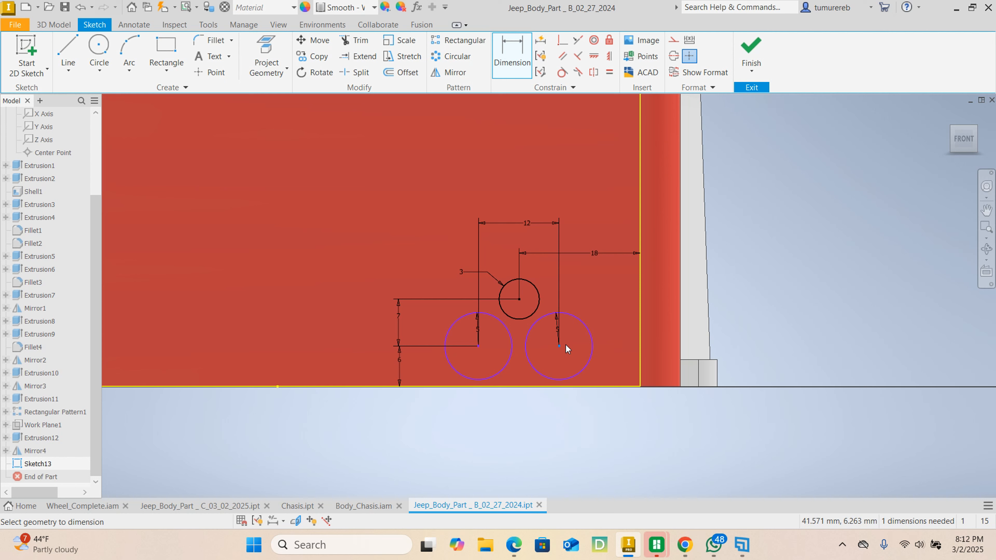
left_click(640, 349)
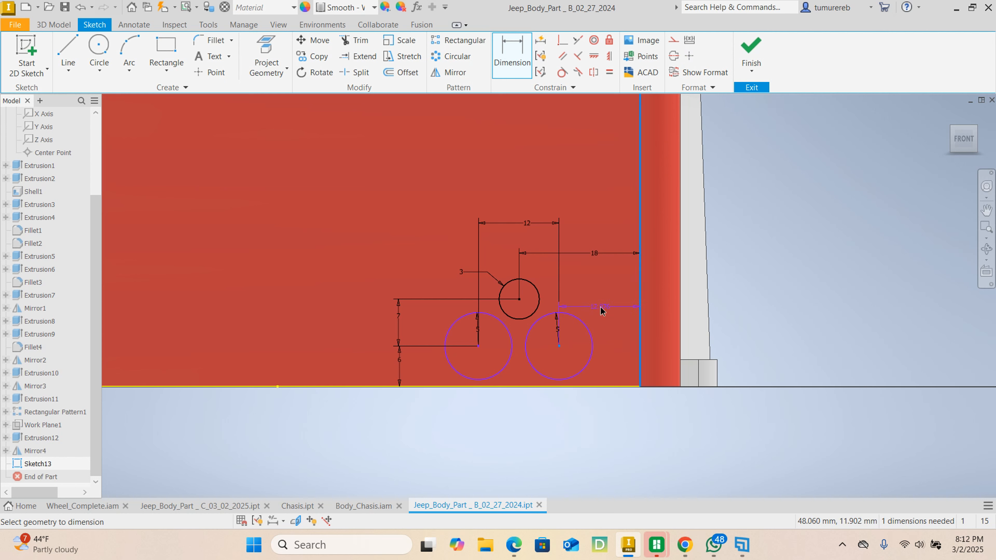
left_click(594, 306)
type("12")
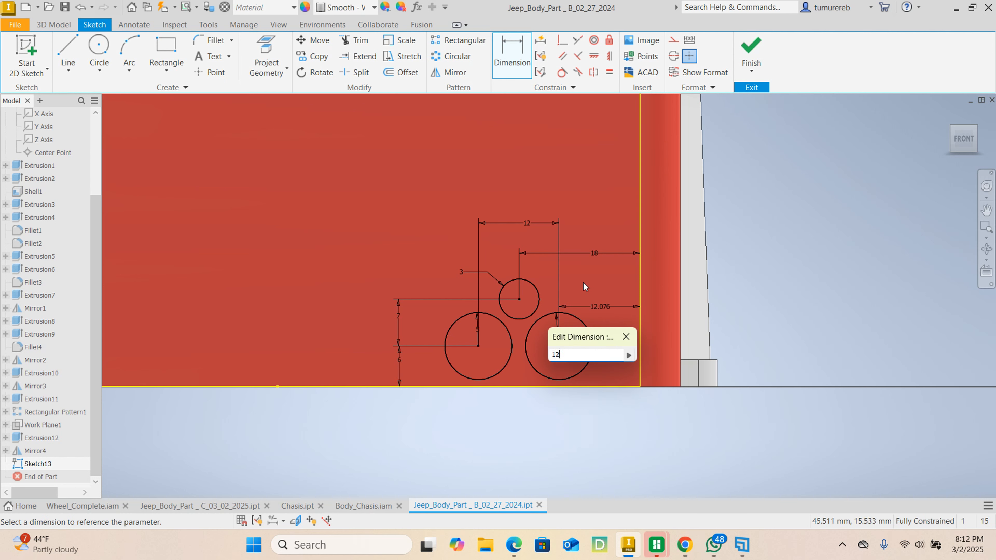
key("Return")
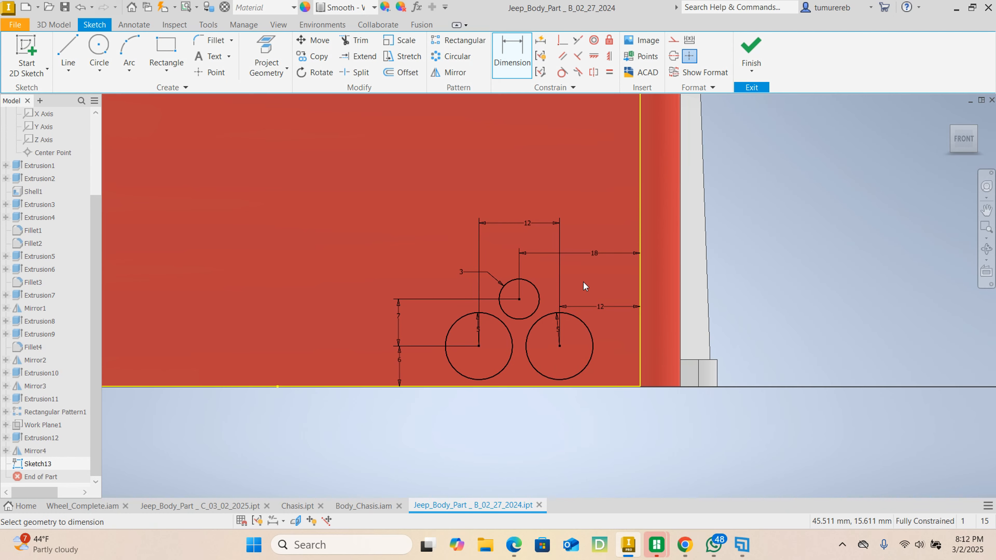
left_click(749, 45)
Set up an extrusion of the three light circles on the rear face with a distance of 3 mm
scroll(705, 391, "down", 5)
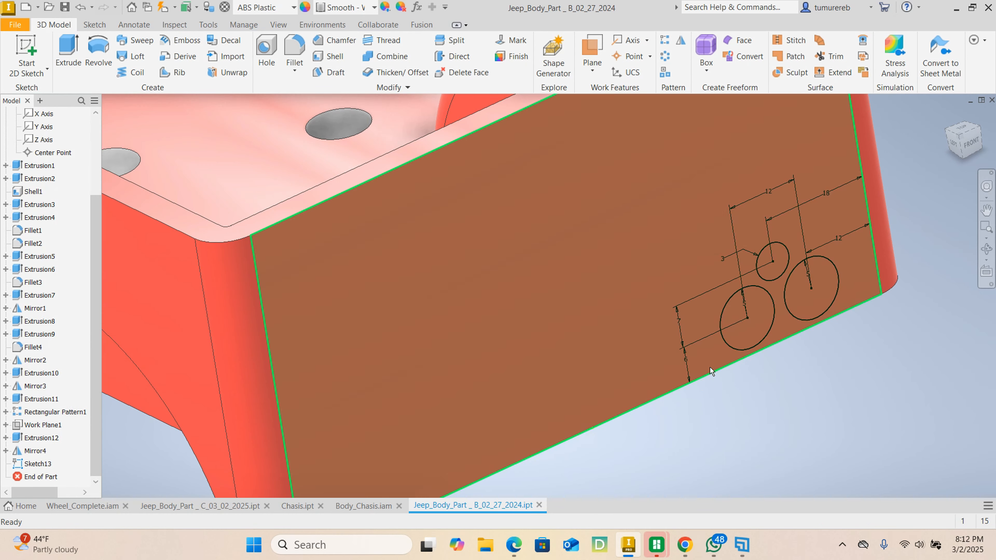
scroll(710, 367, "up", 4)
scroll(355, 259, "up", 2)
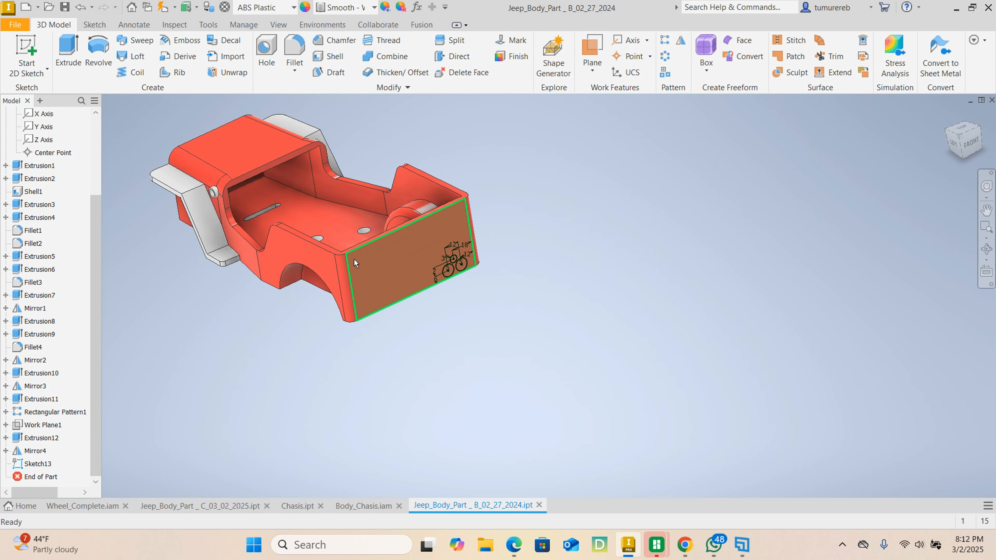
middle_click_drag(354, 259, 457, 302)
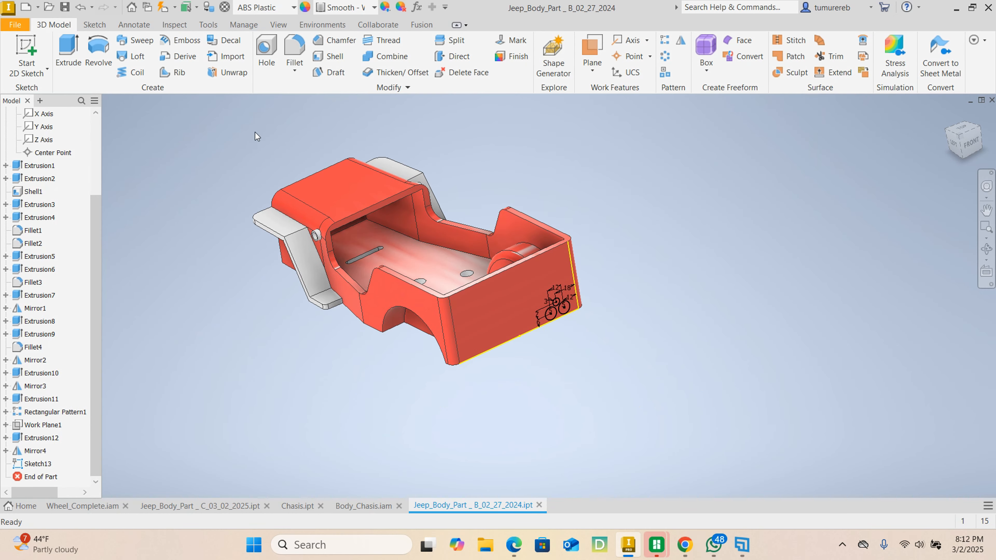
left_click(68, 53)
scroll(545, 303, "down", 5)
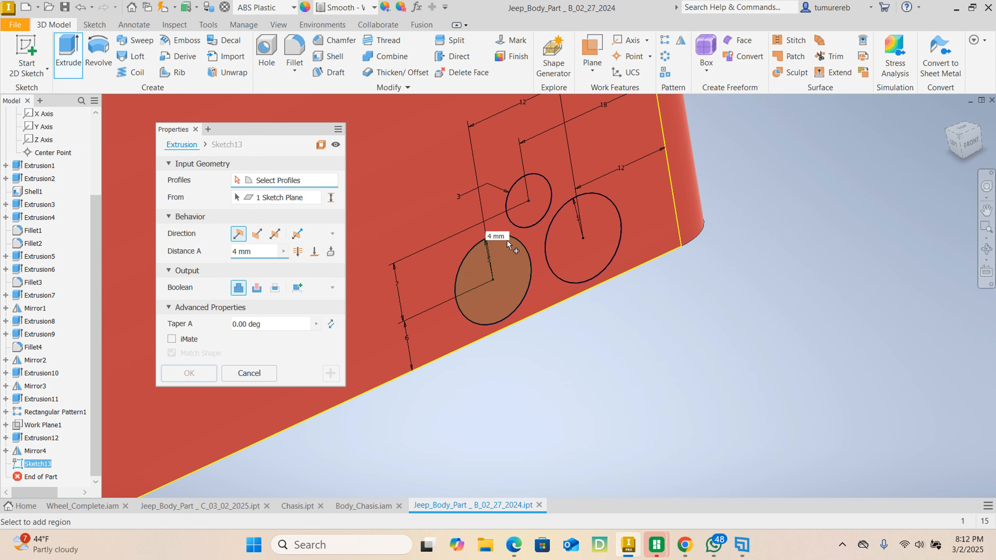
left_click(507, 240)
left_click(528, 217)
left_click(595, 259)
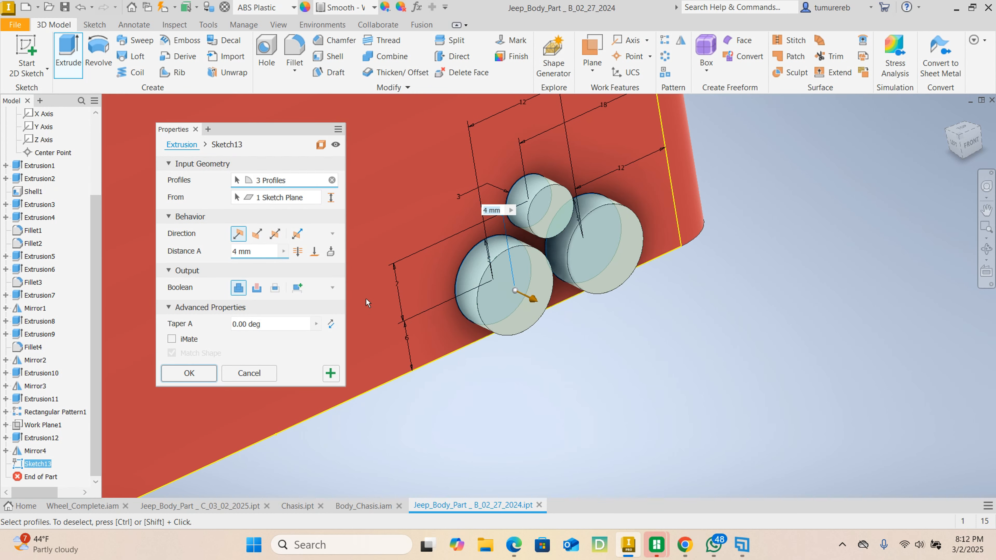
left_click(243, 251)
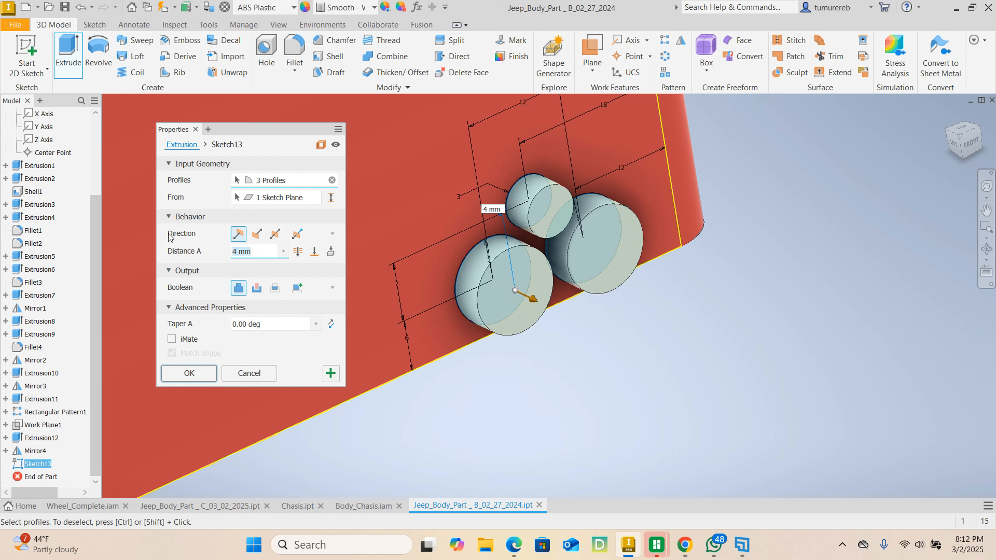
type("3")
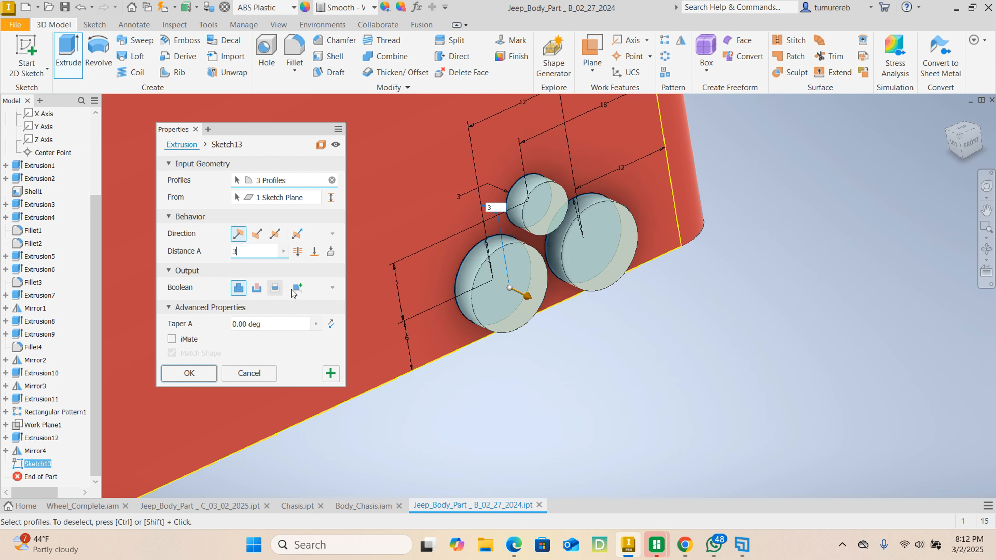
Output the circles' extrusion as a new solid body named Taillights and complete the feature
middle_click_drag(654, 329, 712, 349)
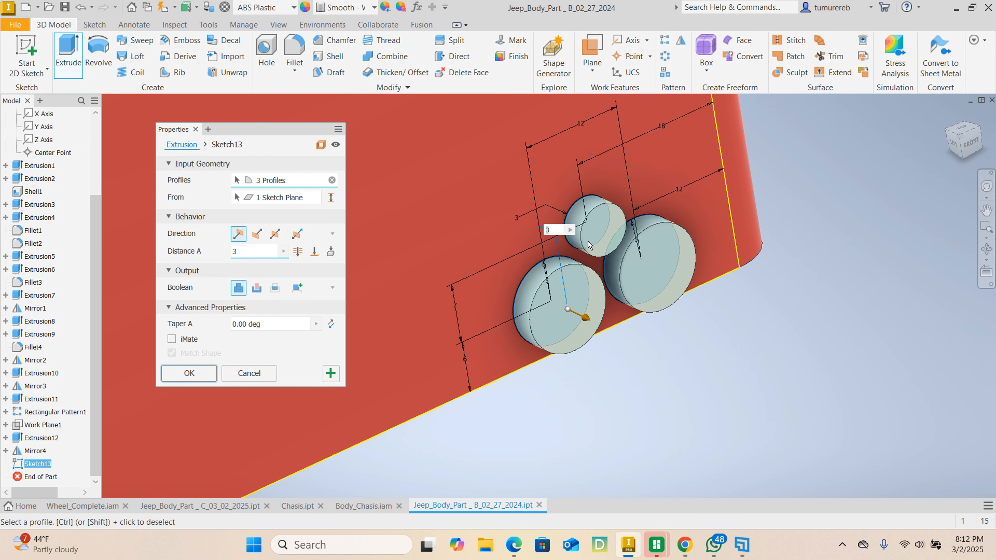
scroll(588, 240, "down", 5)
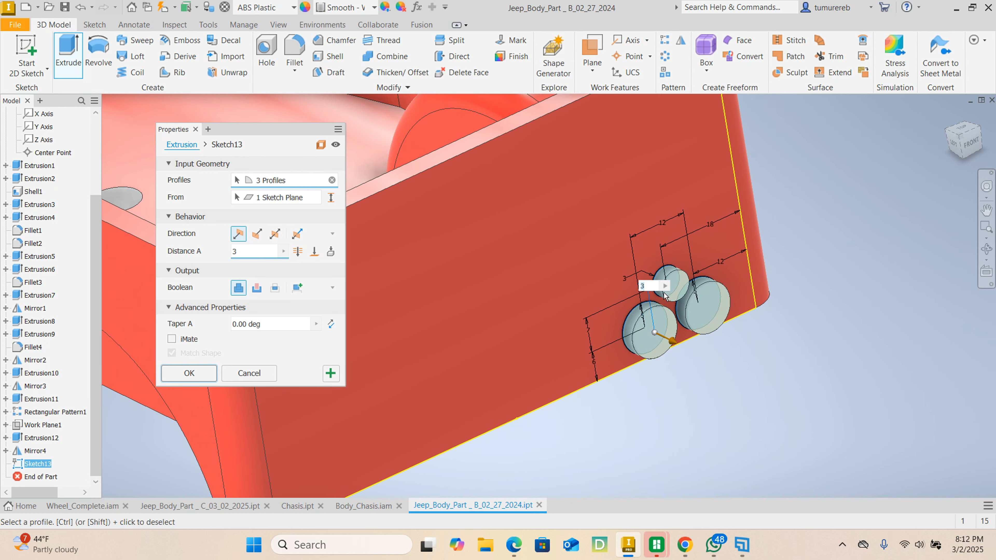
middle_click_drag(679, 298, 734, 333)
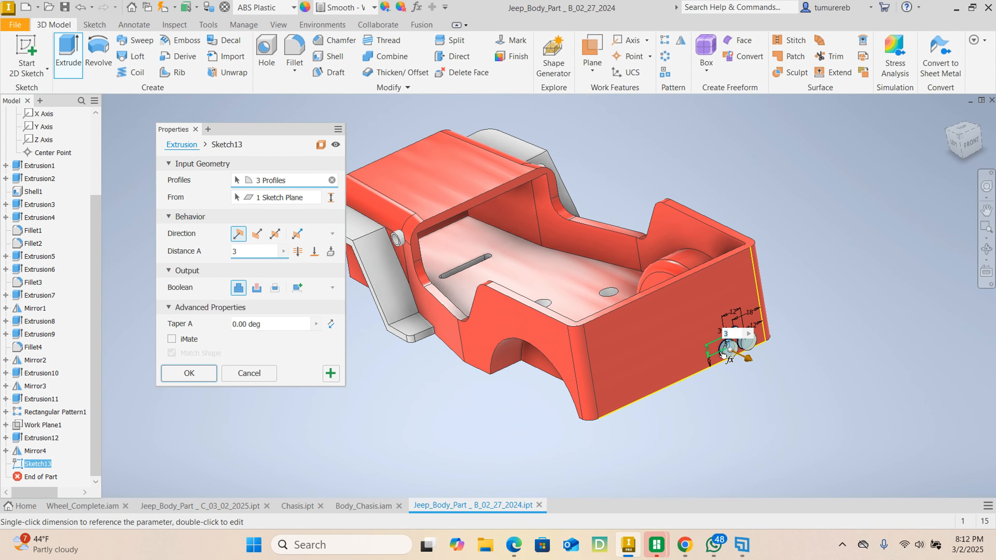
left_click(297, 288)
left_click_drag(260, 307, 183, 295)
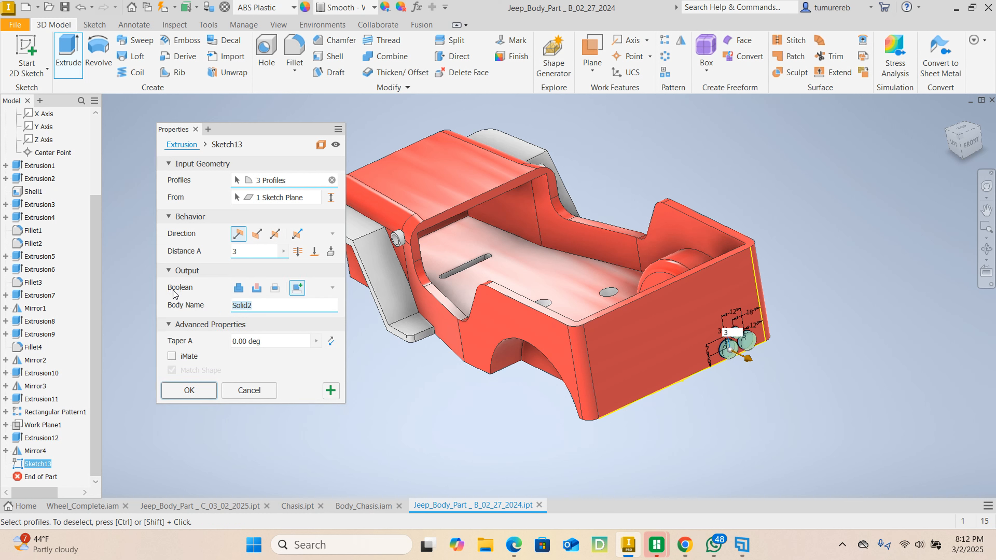
type("Taillights")
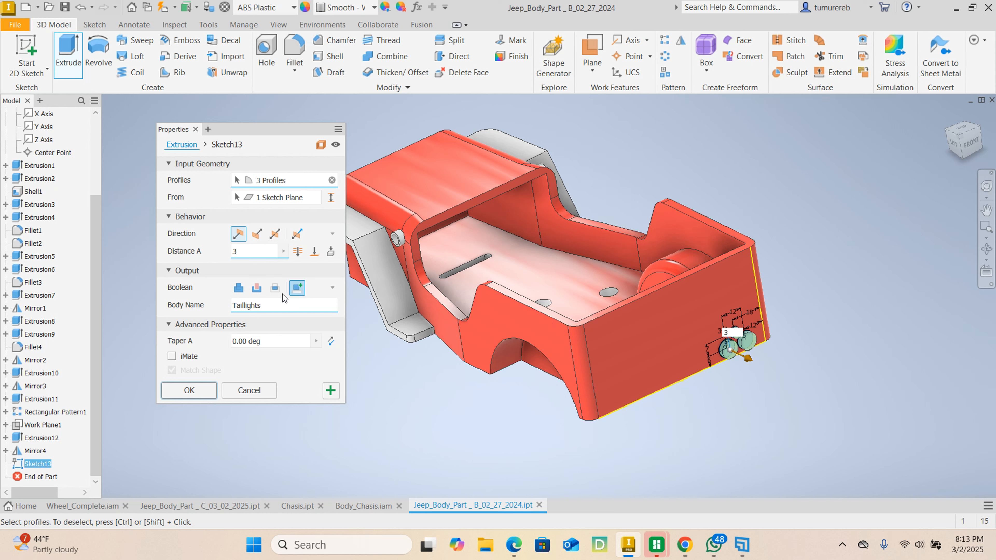
double_click(243, 306)
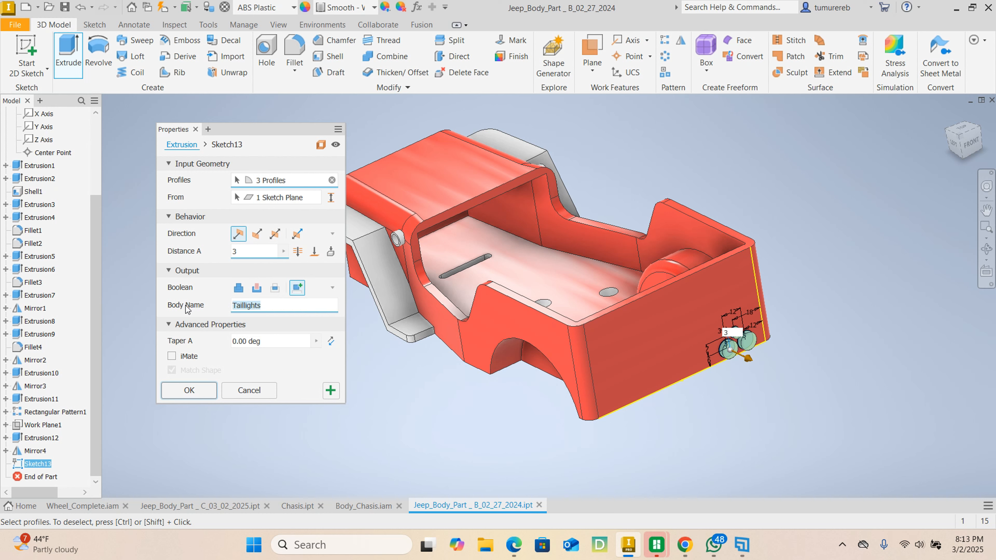
left_click(196, 392)
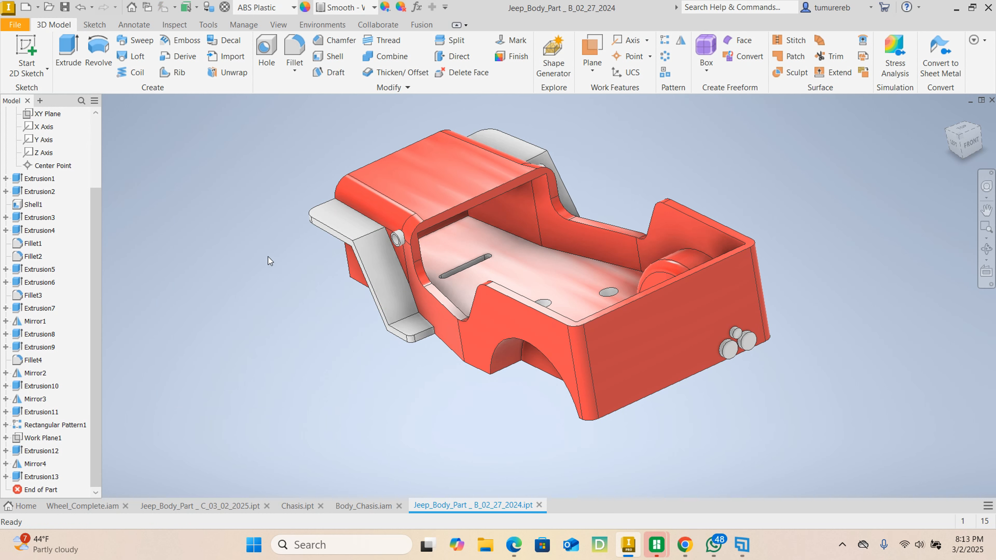
Edit Extrusion12 so it creates a new solid body named Support
left_click(48, 452)
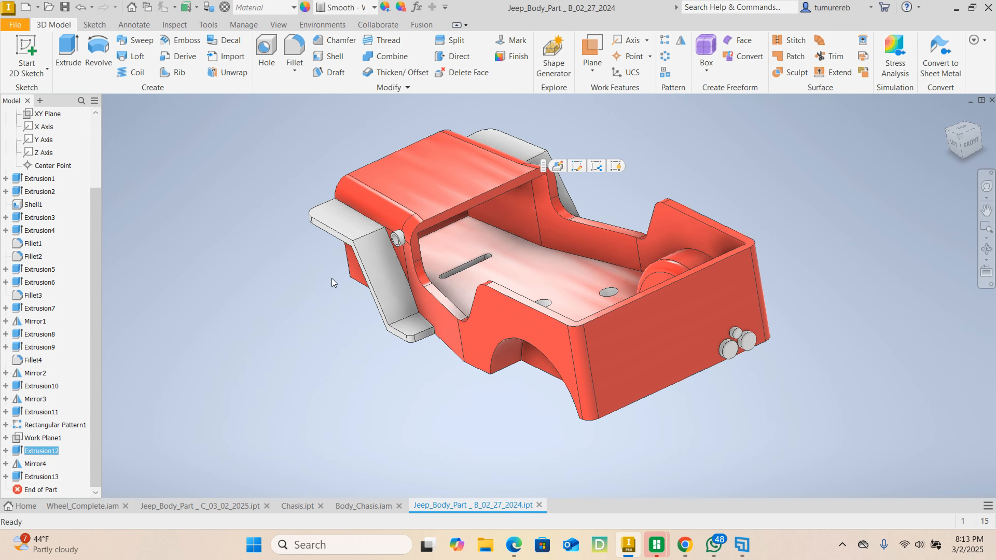
left_click(558, 166)
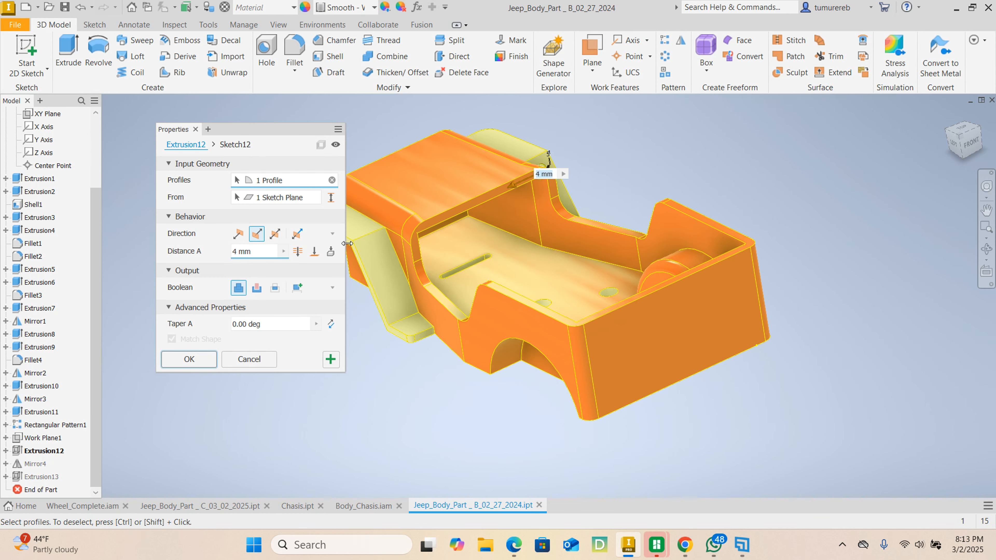
left_click(298, 289)
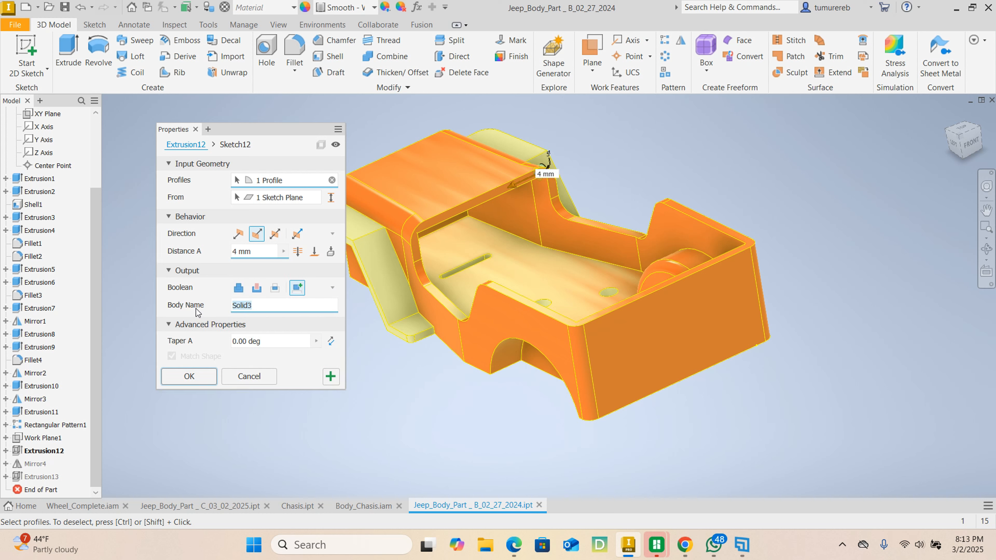
type("Support")
left_click(187, 377)
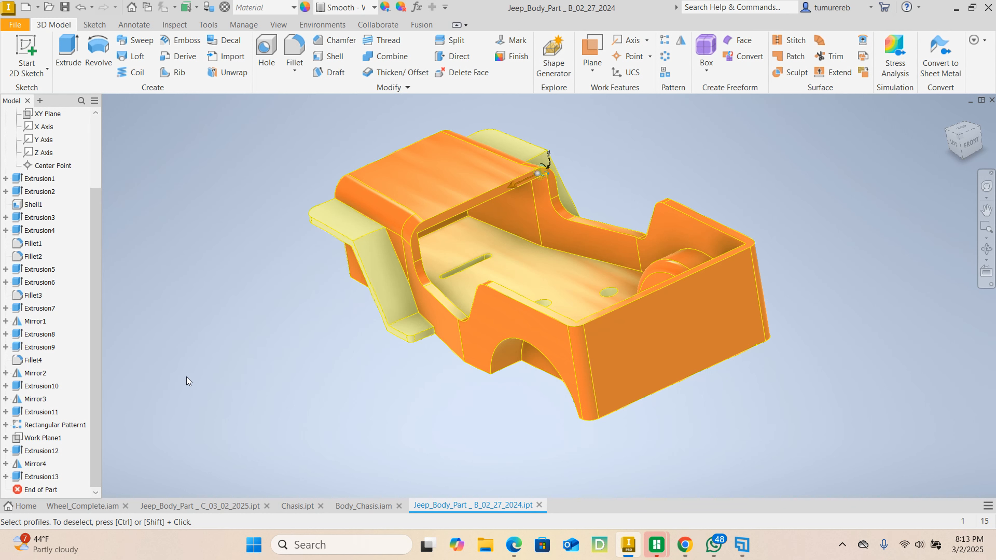
Fillet the outer circular edges of all three taillights with a 2.5 mm radius
scroll(739, 344, "down", 5)
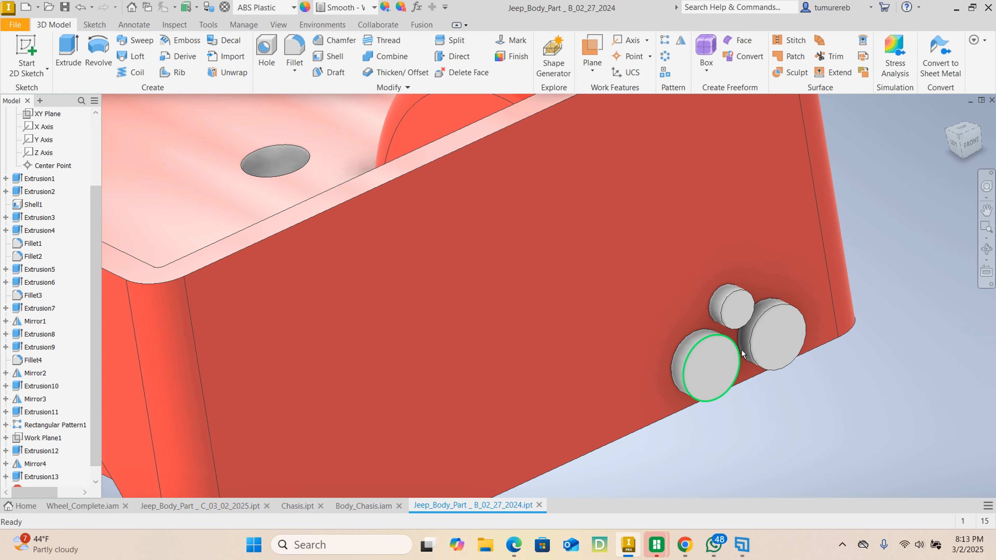
middle_click_drag(758, 398, 697, 356)
scroll(698, 356, "up", 3)
scroll(688, 298, "down", 3)
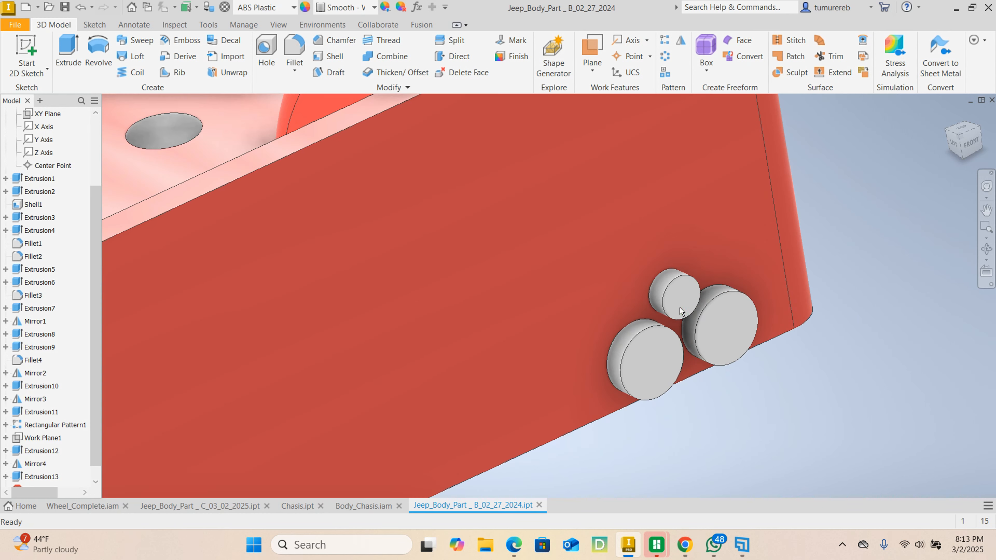
left_click(294, 53)
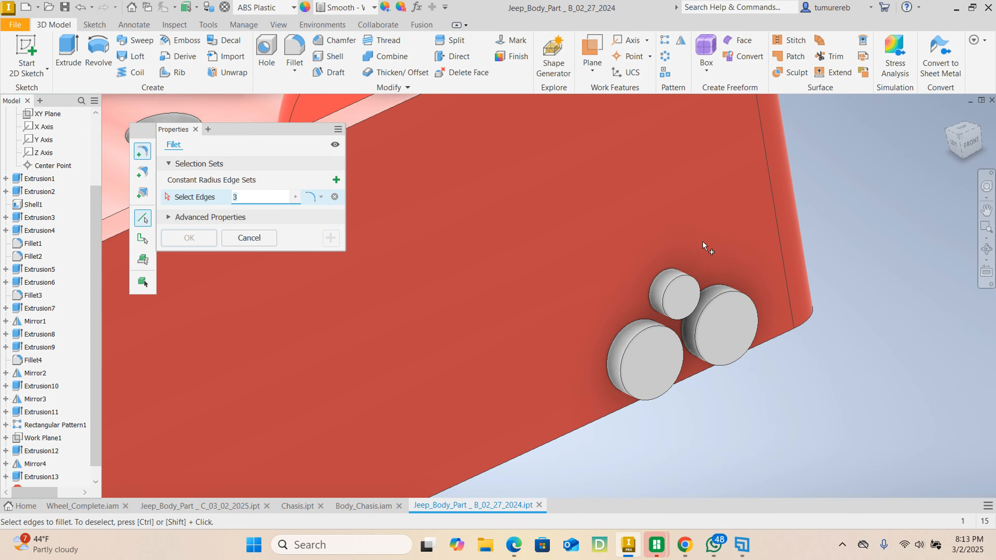
scroll(702, 283, "down", 2)
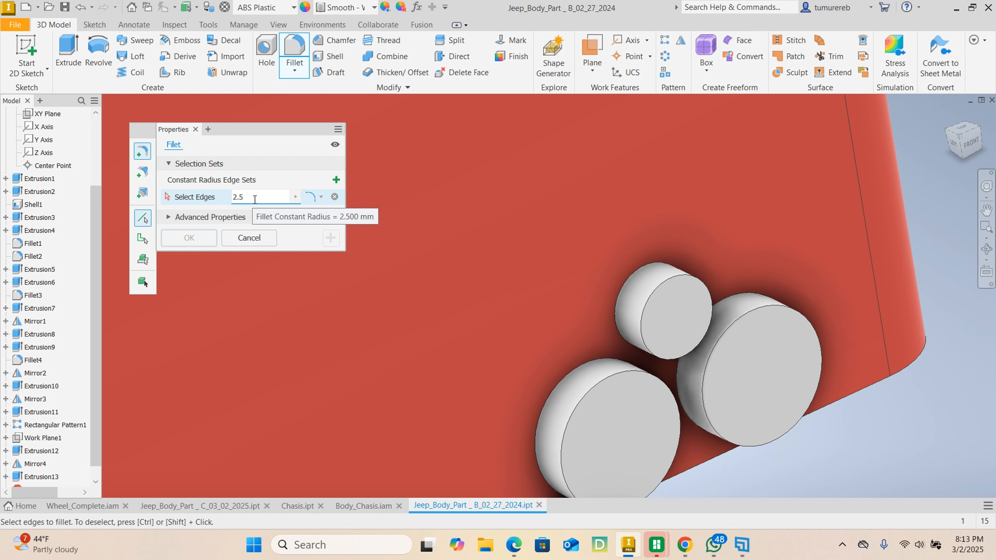
left_click(737, 320)
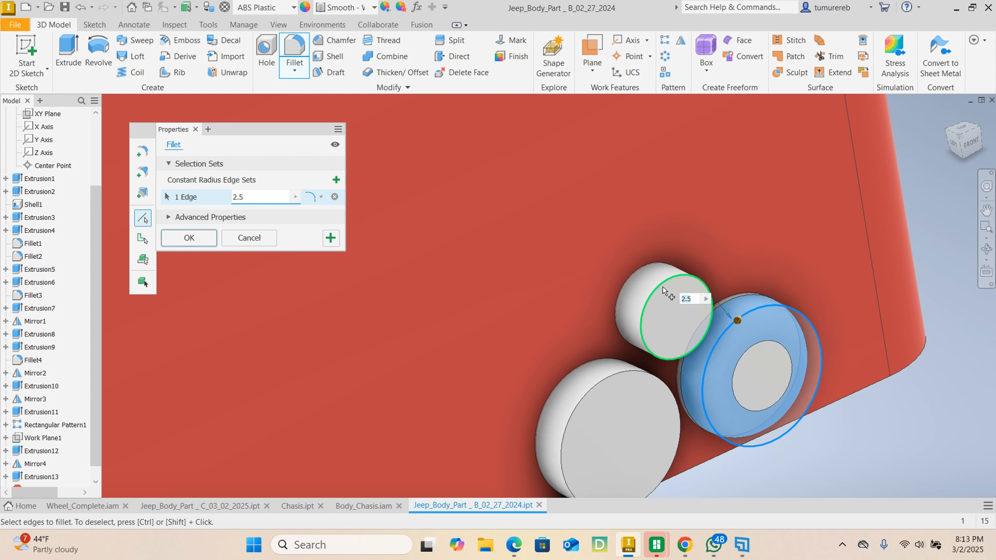
left_click(663, 293)
left_click(615, 376)
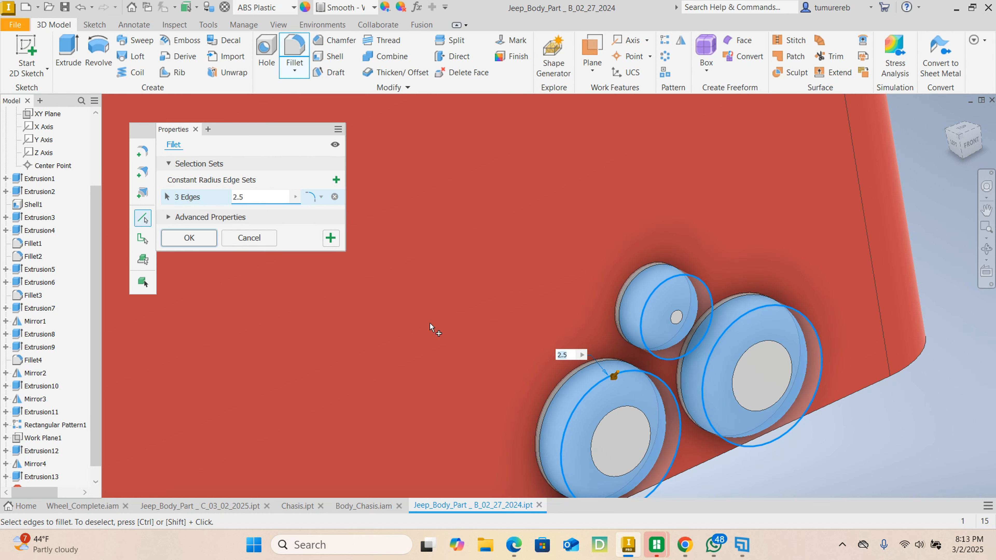
left_click(192, 239)
Start the Mirror command and examine the taillight cluster and the Jeep body's rear section from several angles
scroll(688, 411, "down", 5)
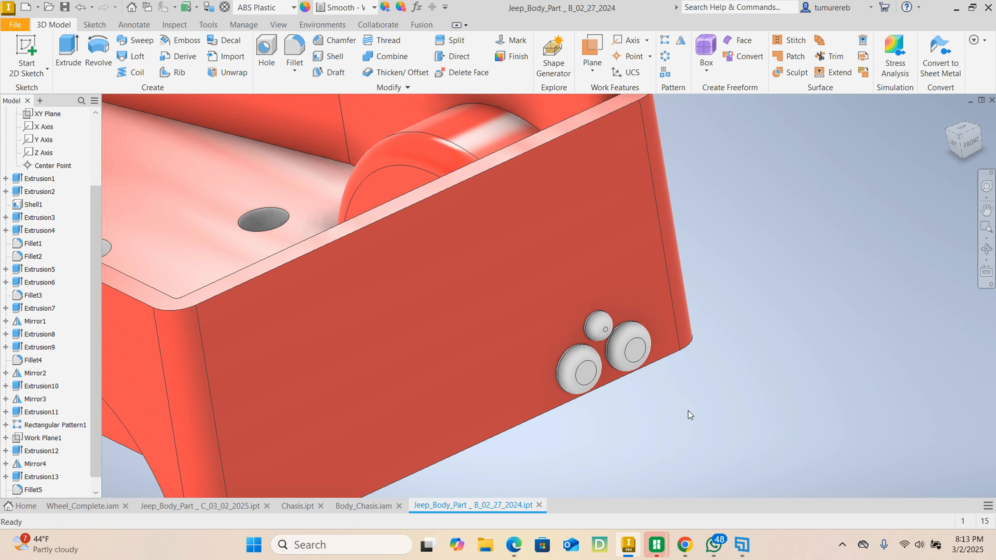
middle_click_drag(794, 360, 766, 349, "shift")
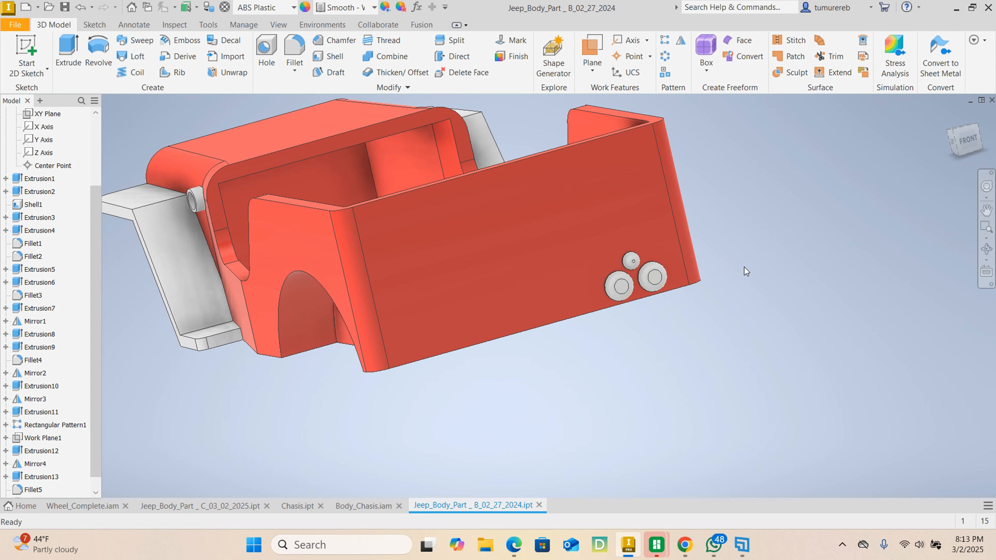
left_click(682, 41)
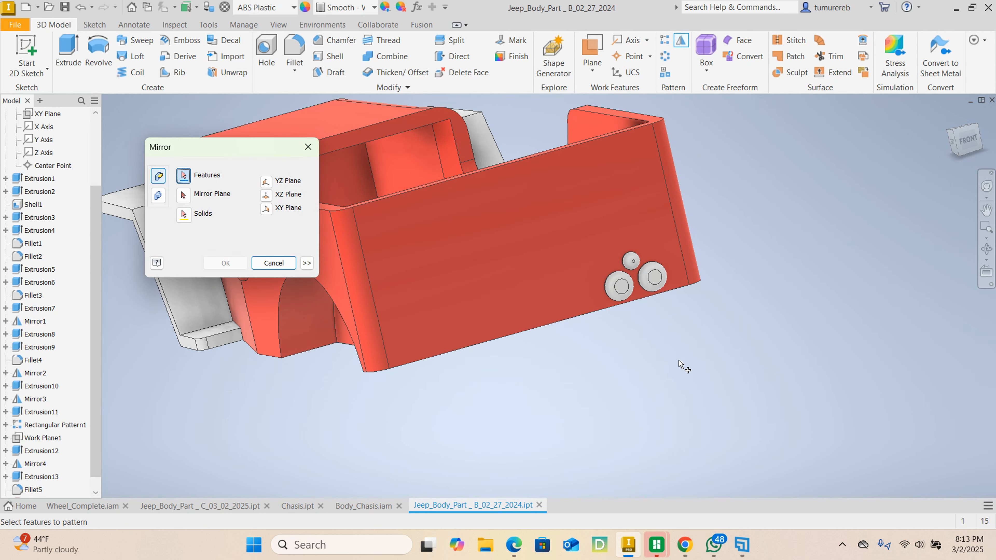
scroll(667, 296, "up", 4)
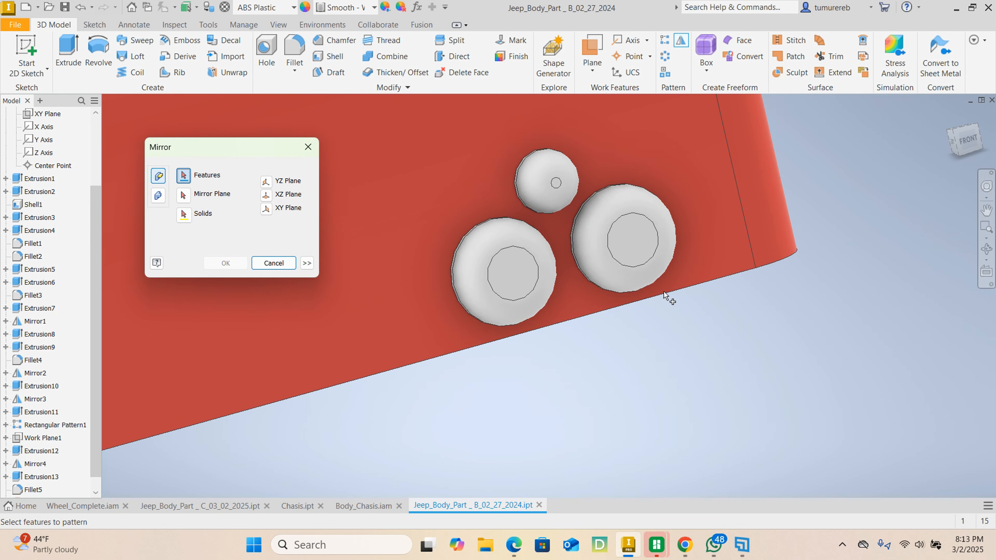
scroll(705, 333, "down", 3)
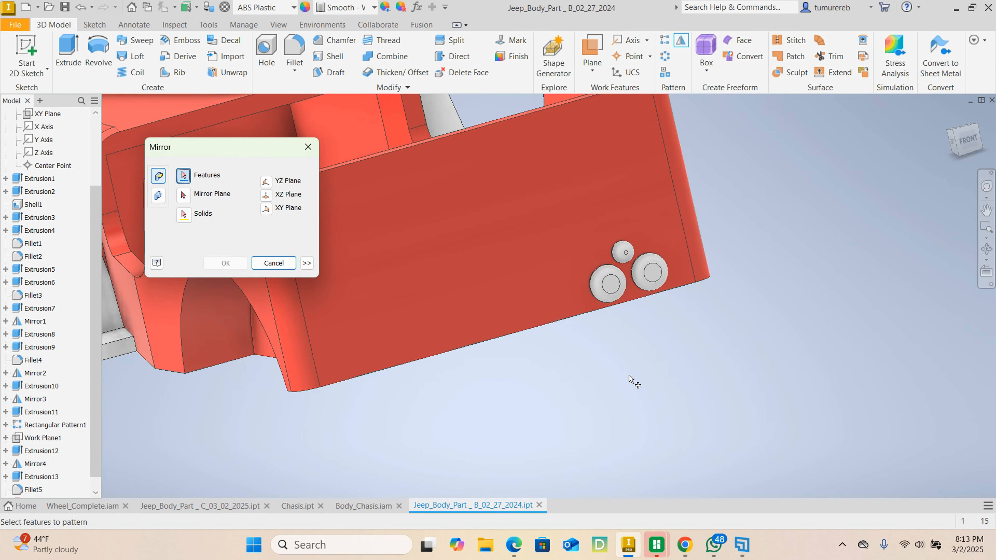
scroll(626, 377, "down", 3)
middle_click_drag(576, 357, 620, 355, "shift")
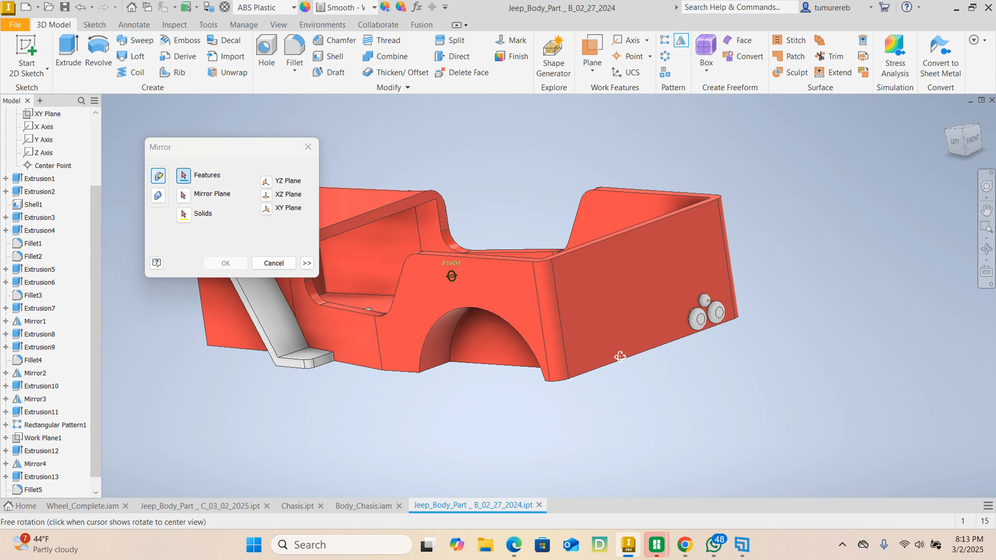
middle_click_drag(525, 373, 645, 369, "shift")
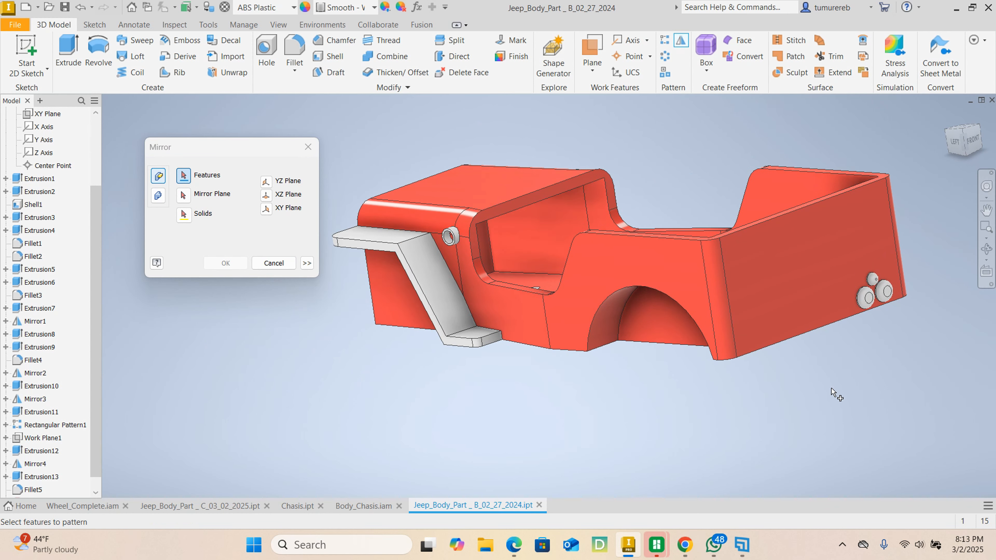
mouse_move(837, 396)
middle_mouse_down("shift")
mouse_move(807, 381)
mouse_move(781, 383)
middle_mouse_up("shift")
scroll(808, 292, "up", 4)
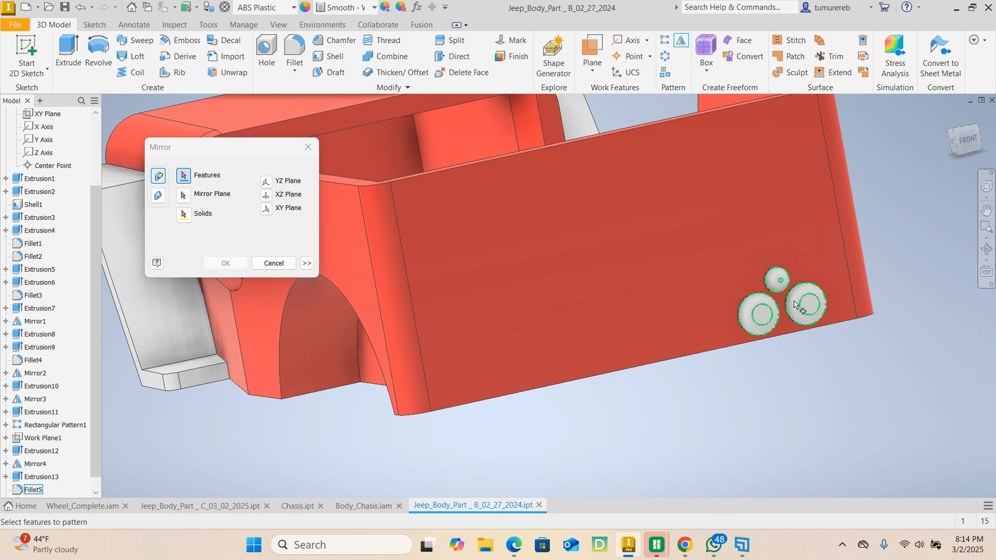
scroll(765, 324, "down", 4)
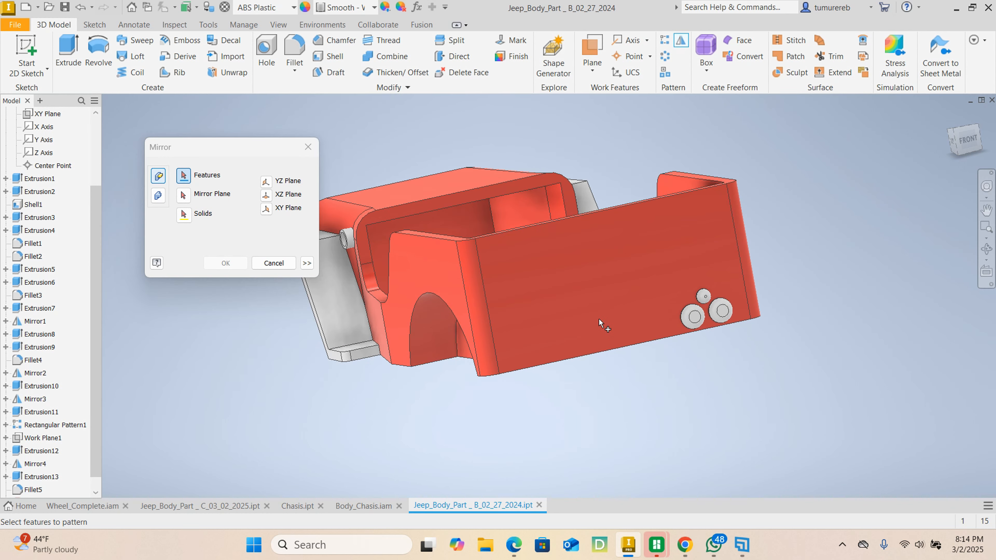
middle_click_drag(528, 340, 526, 408, "shift")
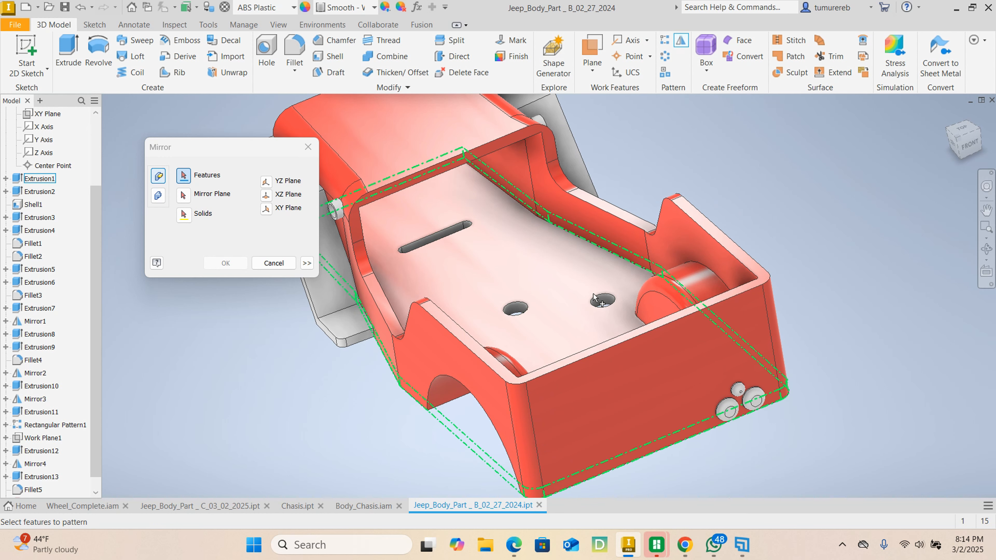
scroll(796, 396, "down", 3)
scroll(736, 363, "up", 4)
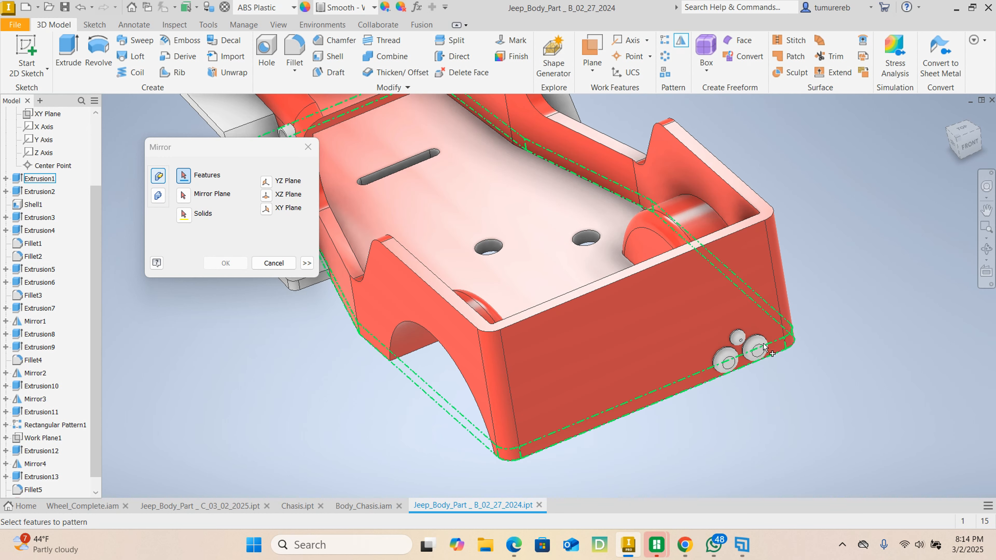
scroll(734, 359, "up", 3)
scroll(702, 333, "down", 3)
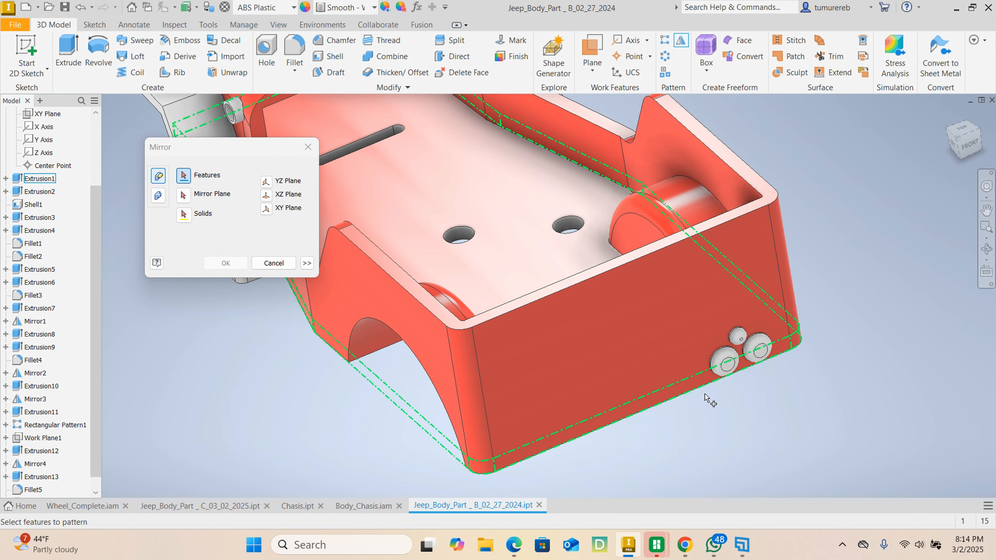
mouse_move(763, 407)
middle_mouse_down("shift")
mouse_move(773, 389)
mouse_move(761, 389)
middle_mouse_up("shift")
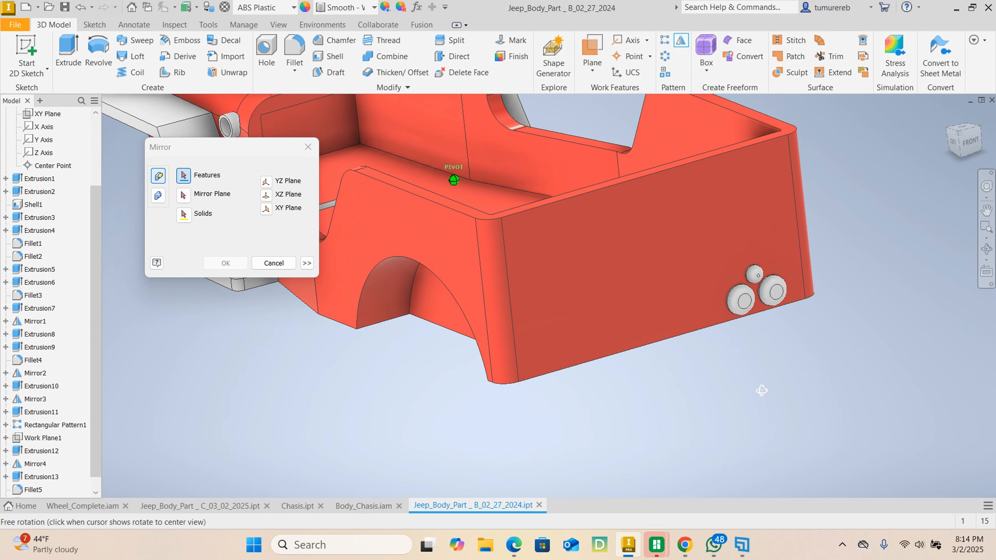
scroll(738, 381, "down", 3)
middle_click_drag(635, 373, 631, 394)
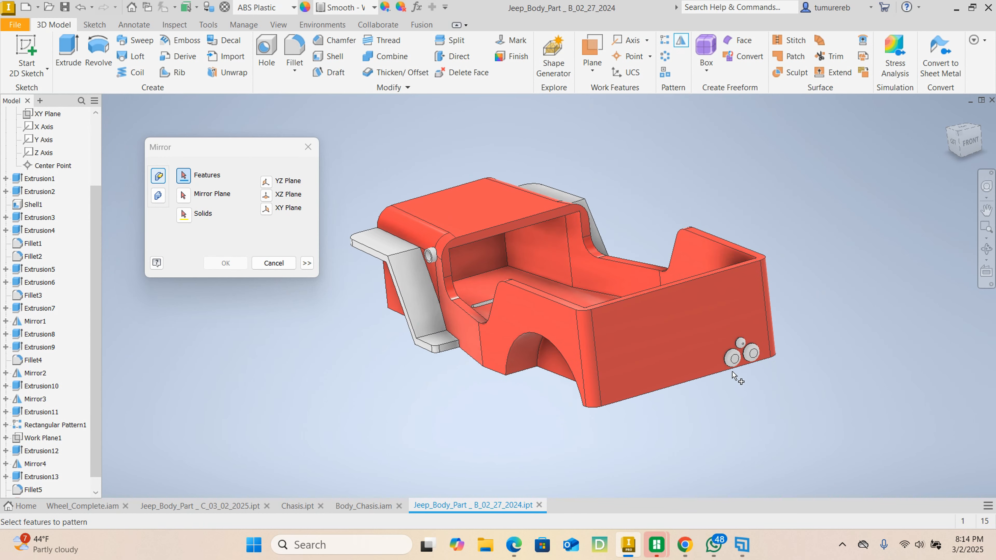
scroll(741, 373, "up", 3)
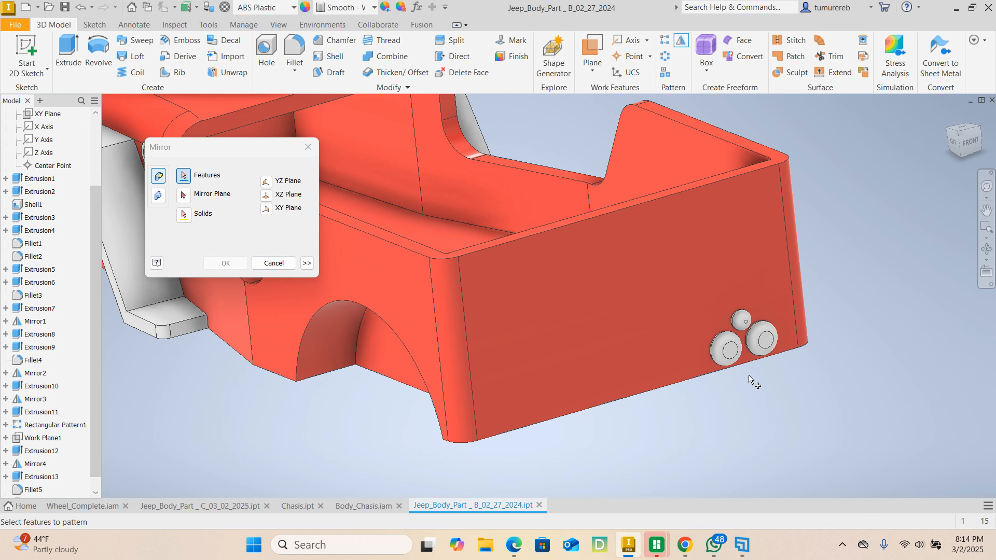
Try to mirror only the taillight extrusion across the YZ plane, inspect the copy, and undo the mirror
left_click(728, 359)
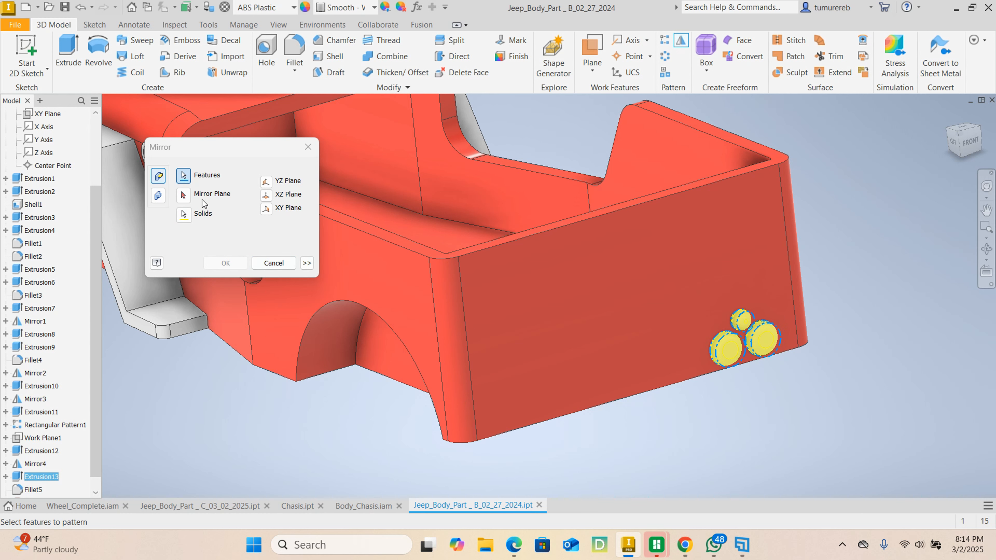
left_click(183, 195)
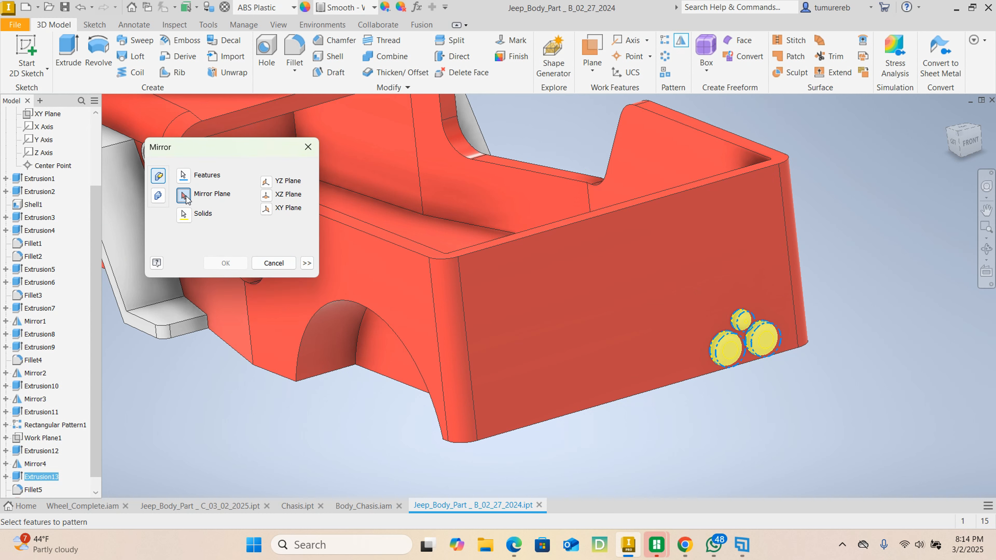
left_click(266, 183)
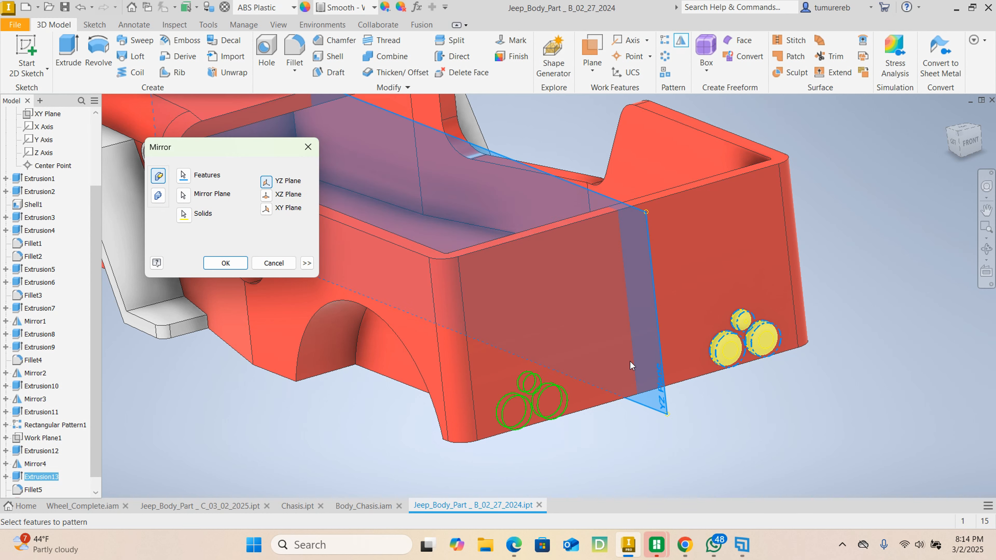
scroll(425, 344, "down", 5)
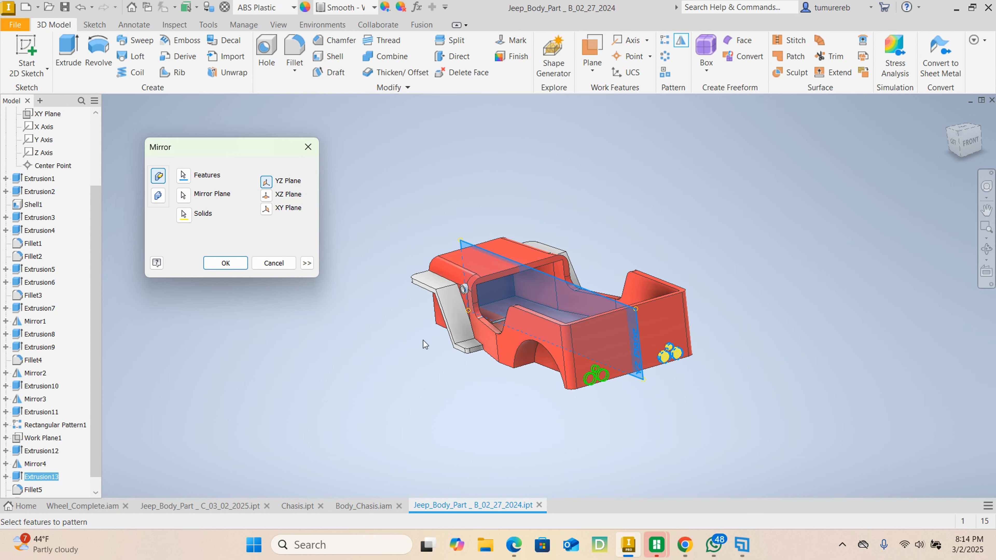
left_click(238, 263)
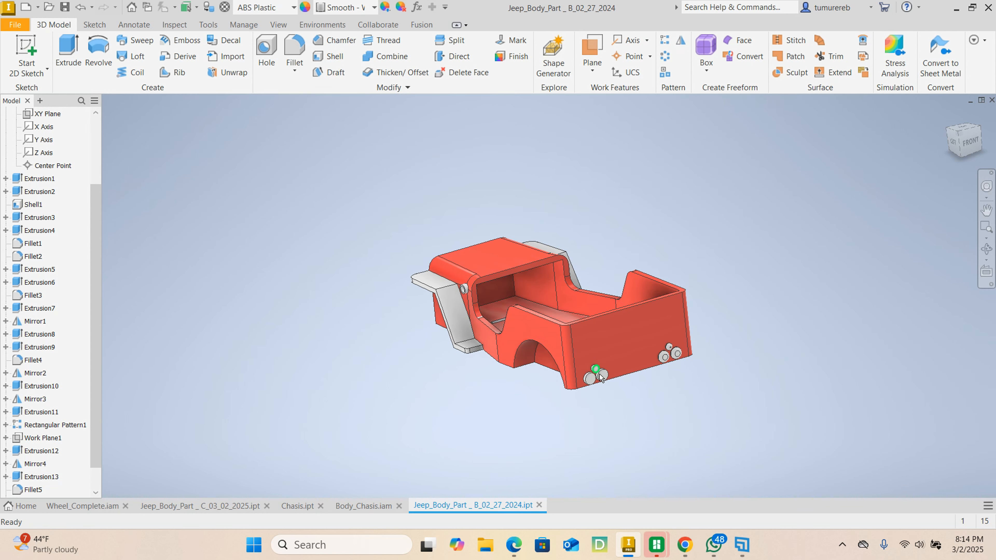
scroll(594, 377, "up", 6)
scroll(596, 382, "down", 5)
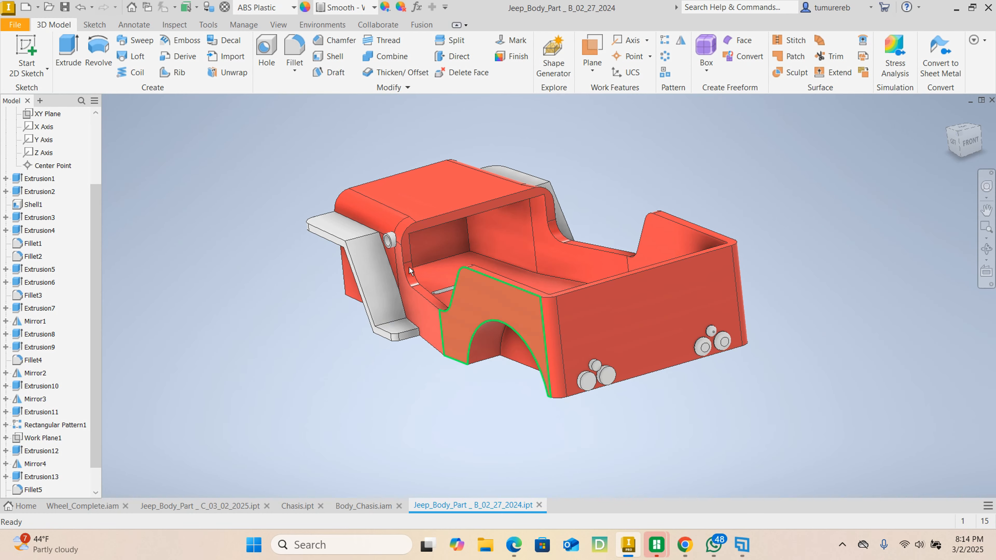
left_click(80, 7)
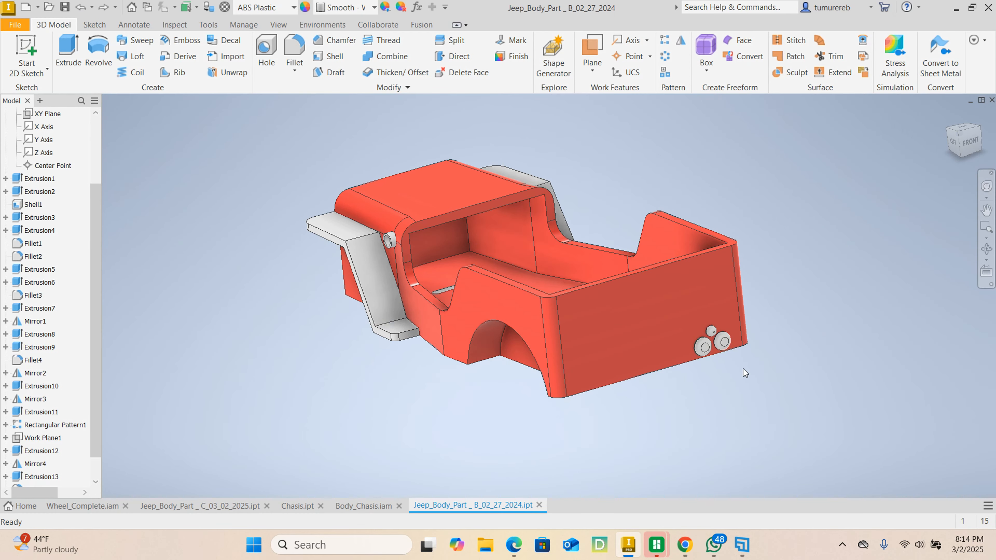
Mirror the taillight extrusion together with its edge fillet, Extrusion13 and Fillet5, across the YZ plane
scroll(697, 332, "up", 5)
scroll(697, 331, "down", 2)
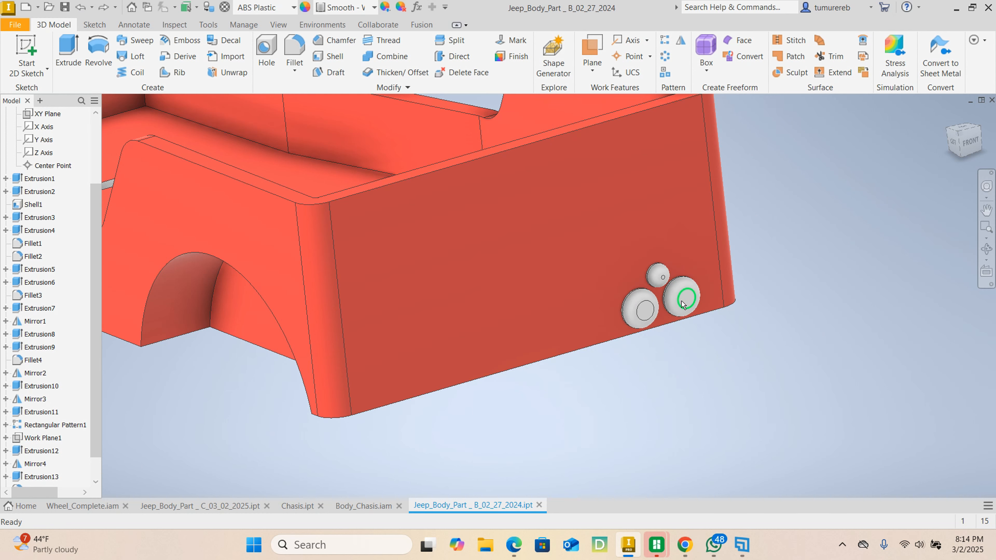
scroll(60, 467, "down", 2)
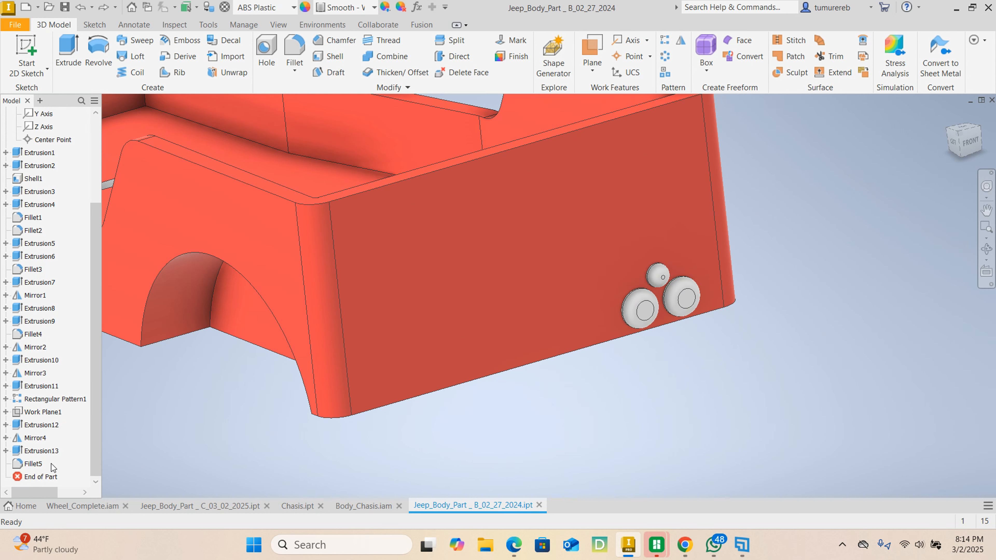
left_click(44, 451)
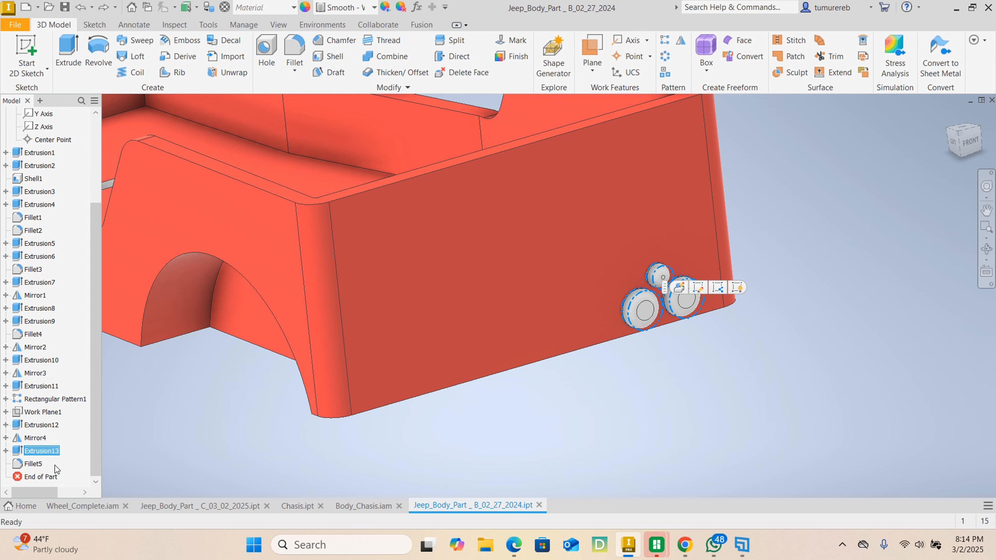
left_click(38, 464, "ctrl")
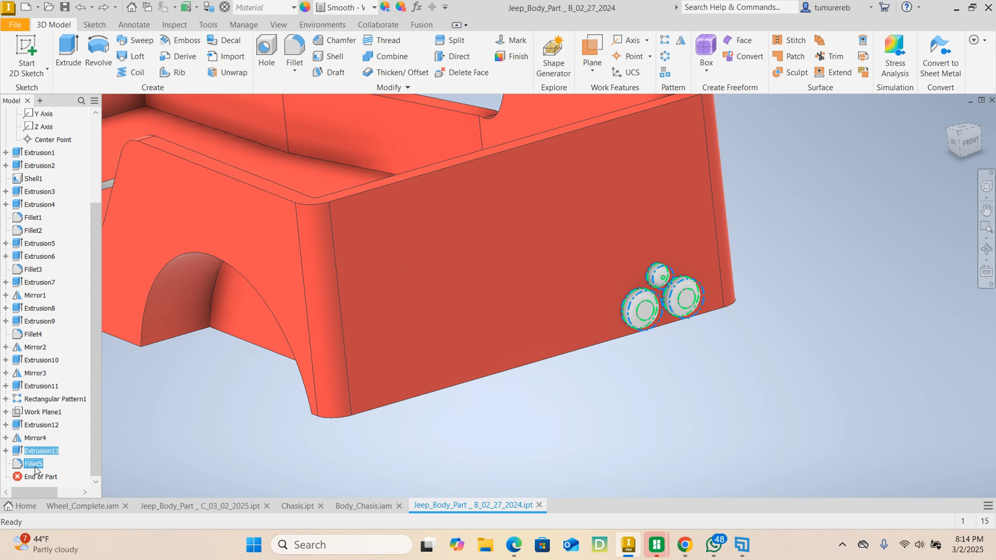
scroll(571, 442, "down", 3)
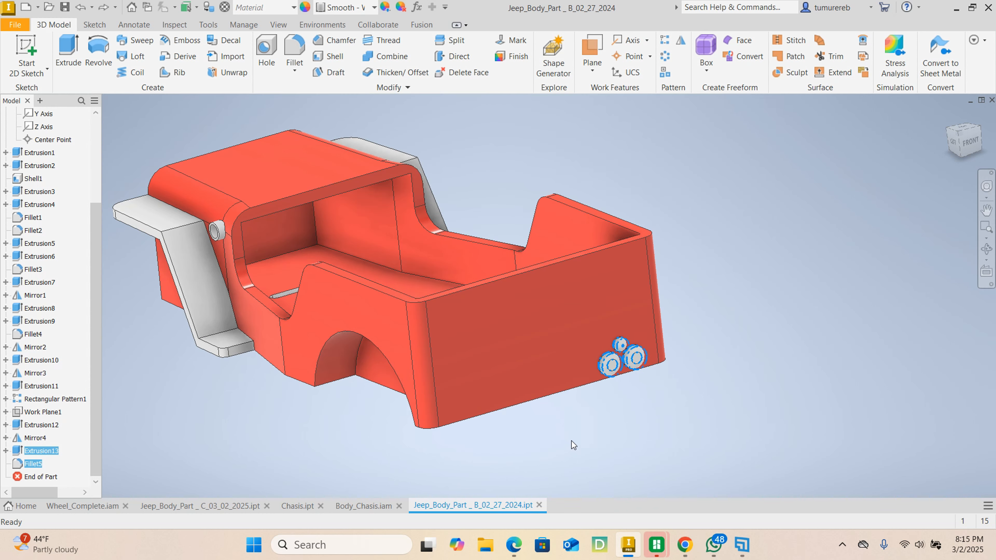
left_click(678, 44)
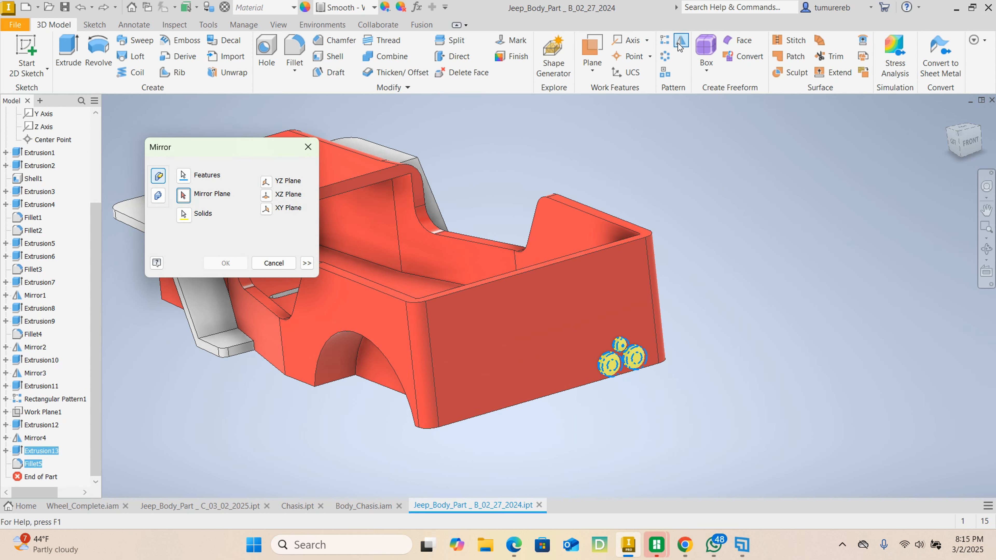
left_click(266, 182)
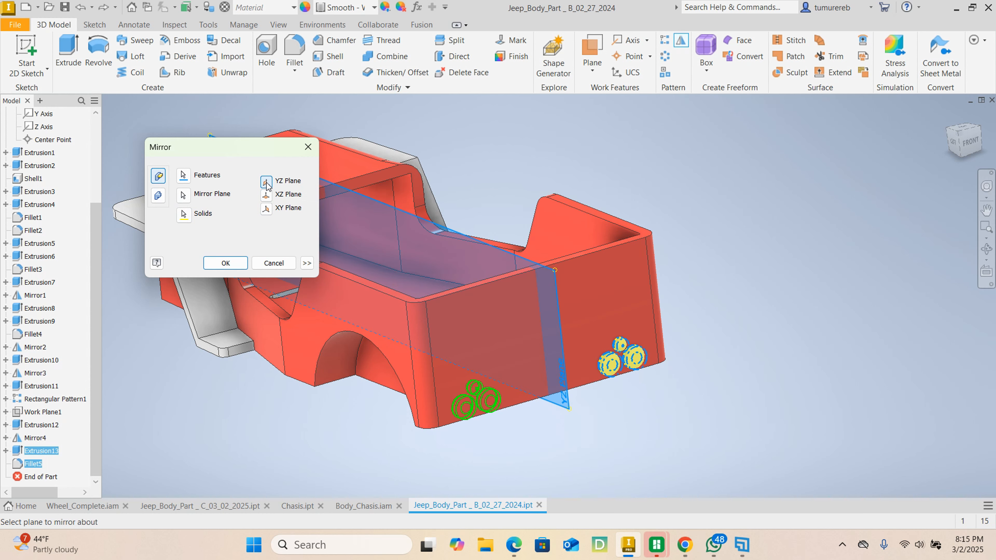
scroll(827, 425, "down", 5)
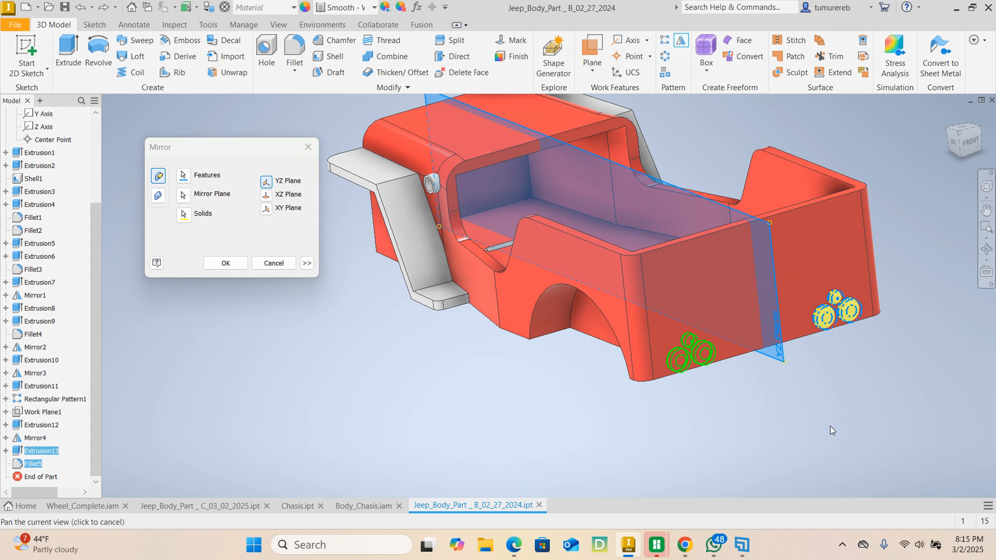
middle_click_drag(827, 425, 683, 436)
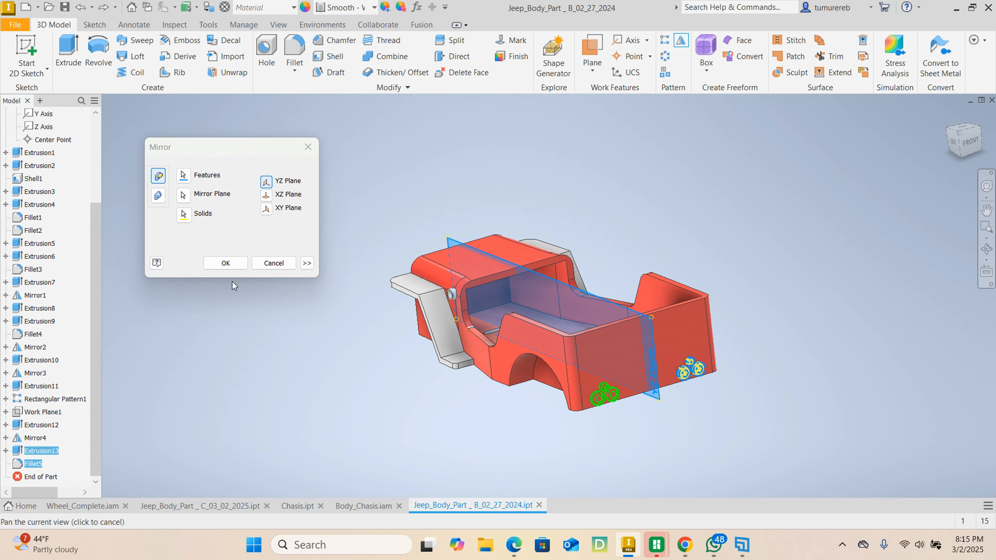
left_click(226, 264)
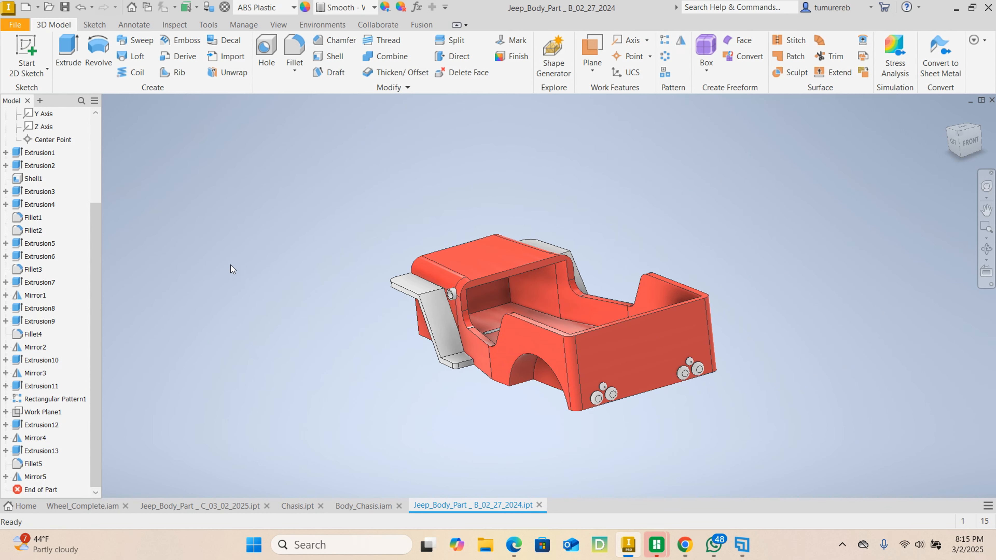
Inspect both taillight clusters on the rear face from close up and from behind the body
scroll(671, 377, "up", 6)
scroll(508, 432, "down", 4)
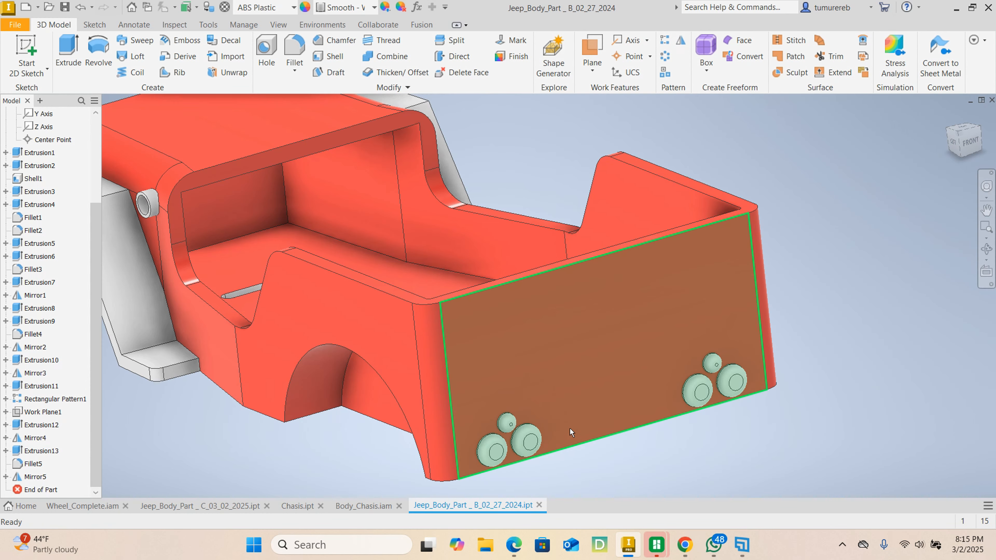
scroll(705, 425, "down", 5)
mouse_move(506, 423)
middle_mouse_down("shift")
mouse_move(642, 428)
mouse_move(398, 431)
mouse_move(500, 451)
mouse_move(514, 416)
middle_mouse_up("shift")
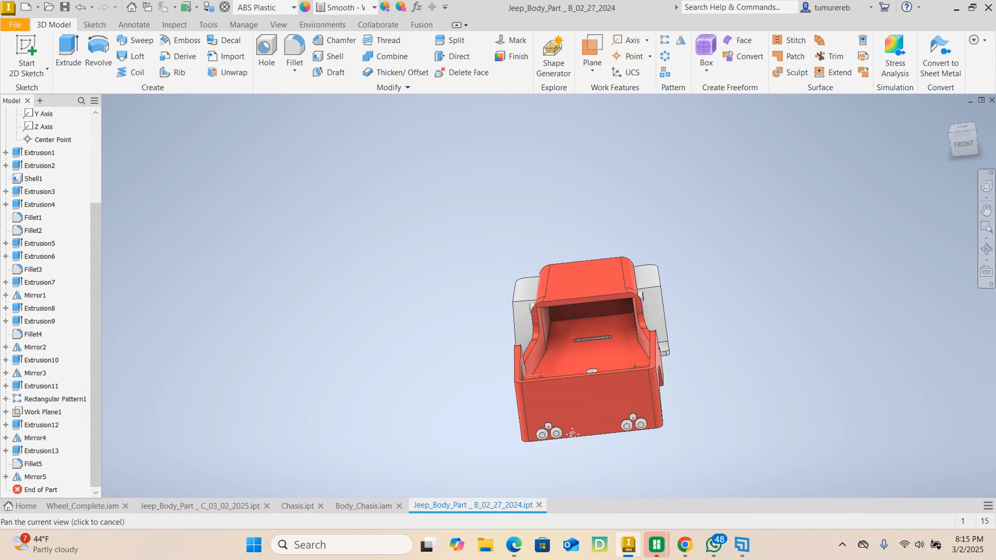
scroll(518, 406, "up", 3)
scroll(517, 406, "up", 1)
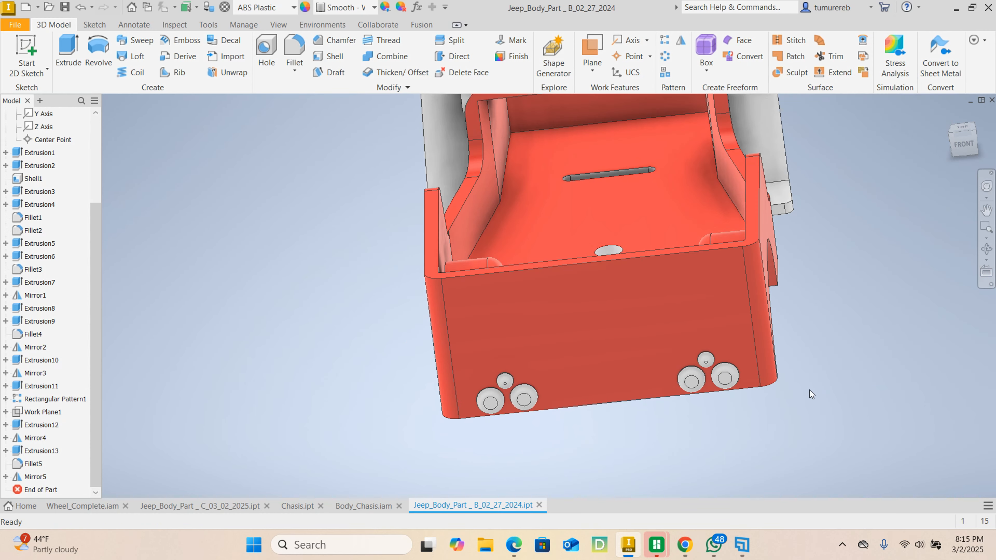
Start a new sketch on the flat rear face of the Jeep body
middle_click_drag(778, 423, 776, 401, "shift")
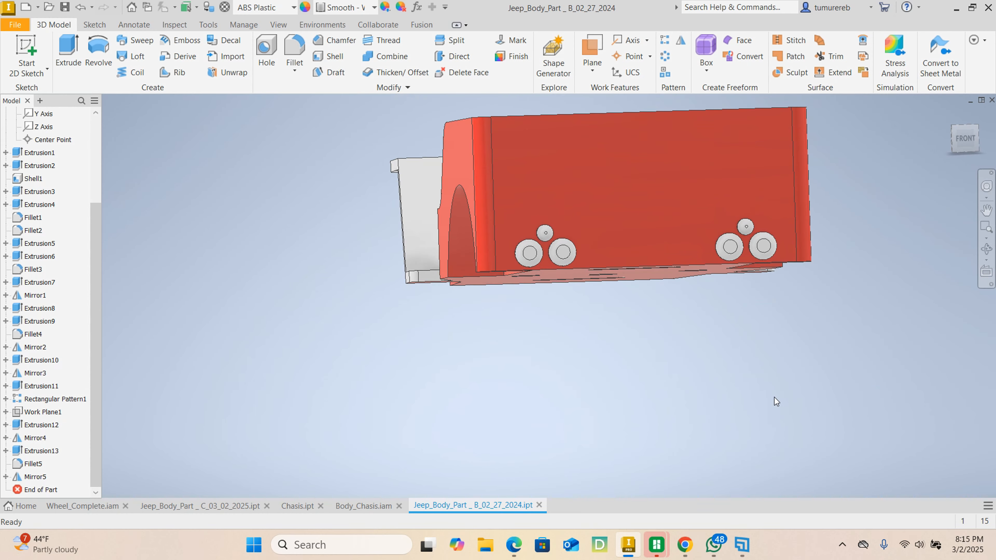
middle_click_drag(776, 362, 765, 400)
middle_click_drag(687, 403, 755, 421, "shift")
scroll(731, 362, "up", 3)
scroll(696, 317, "down", 5)
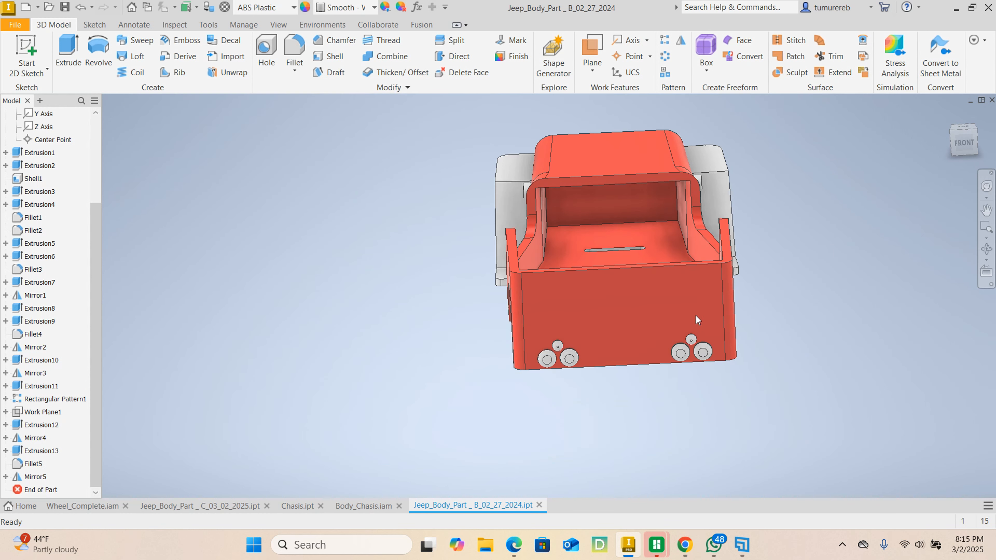
left_click(649, 287)
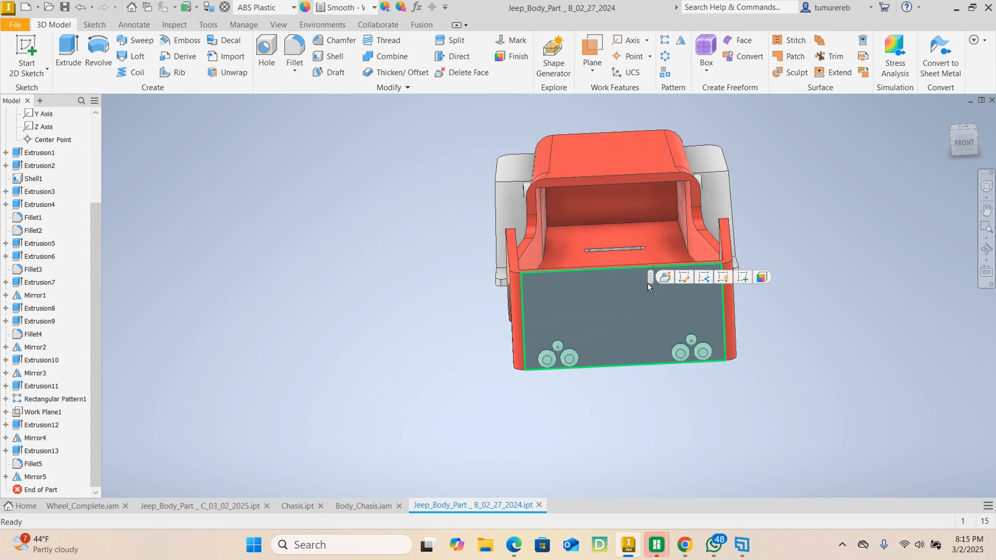
left_click(744, 277)
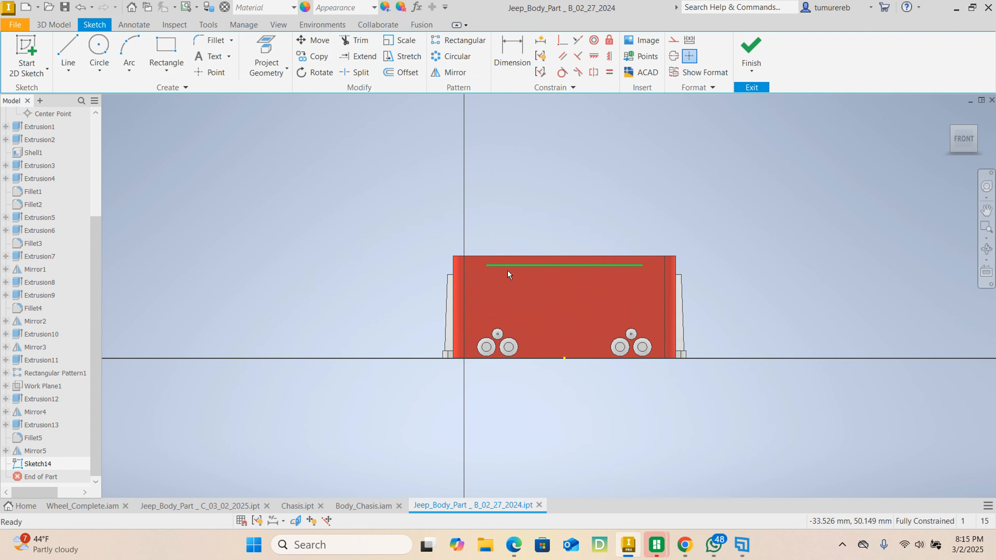
Examine the rear pegs in Jeep_Body_Part _ C_03_02_2025 and the spare wheel area in the Body_Chasis assembly, and return to the sketch
left_click(147, 506)
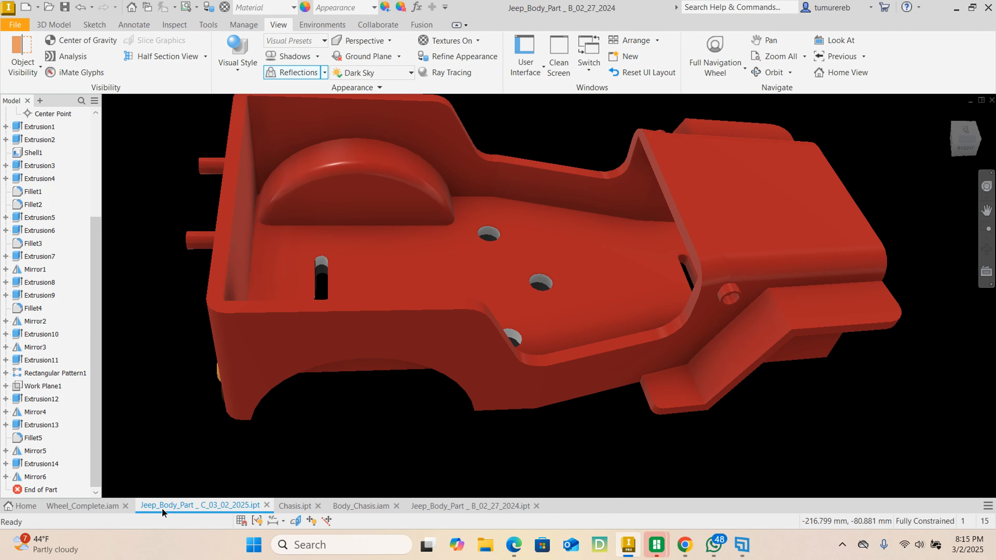
left_click(440, 511)
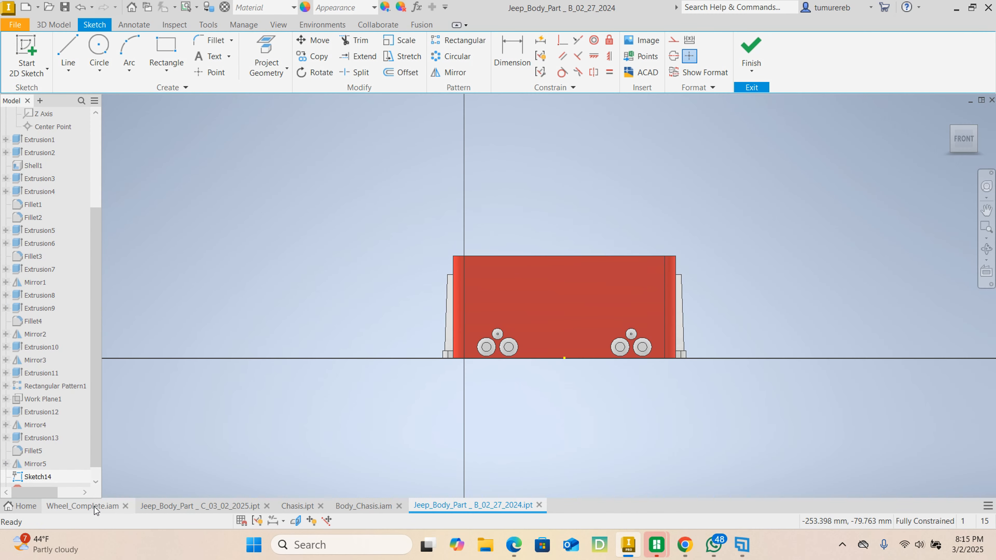
left_click(352, 507)
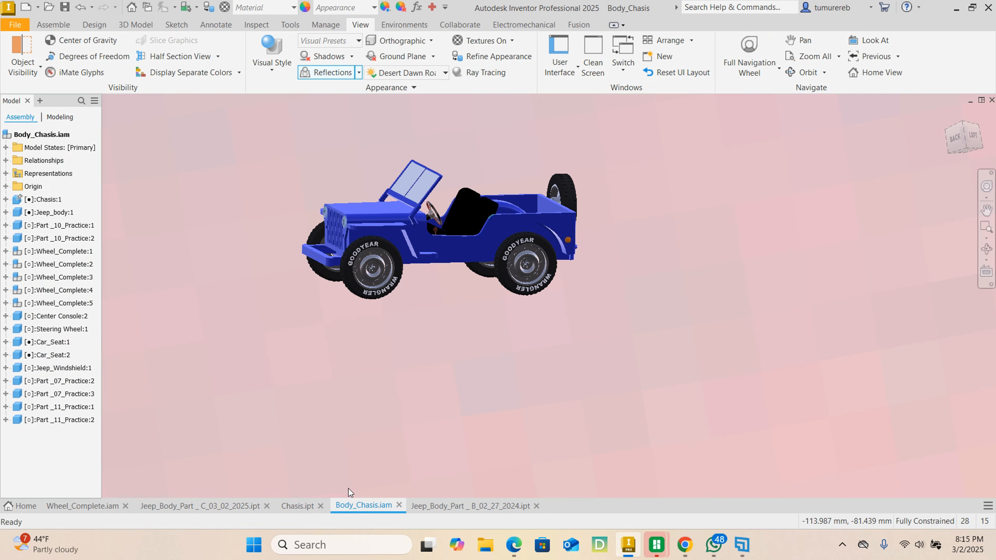
middle_click_drag(560, 334, 439, 310, "shift")
scroll(498, 230, "down", 6)
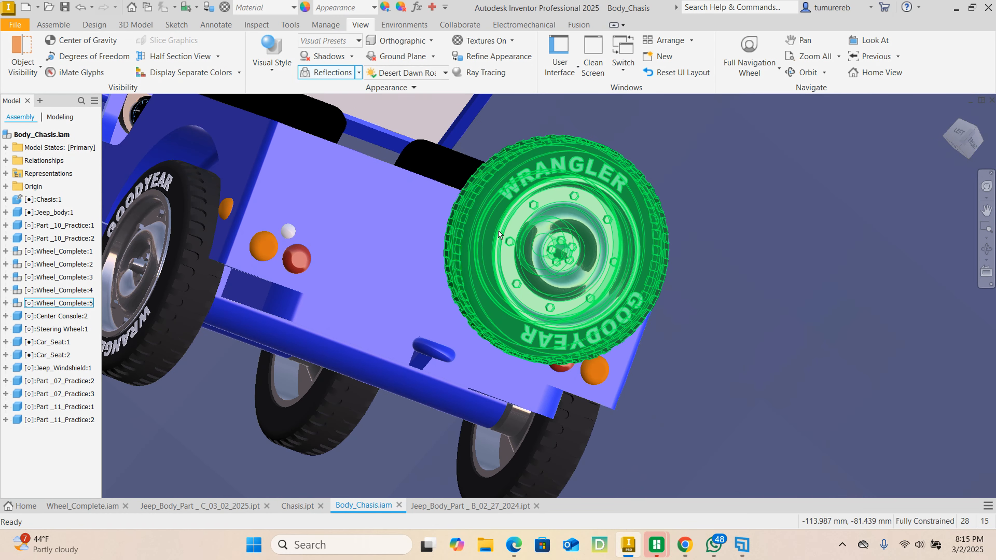
scroll(614, 268, "up", 2)
middle_click_drag(667, 361, 718, 396, "shift")
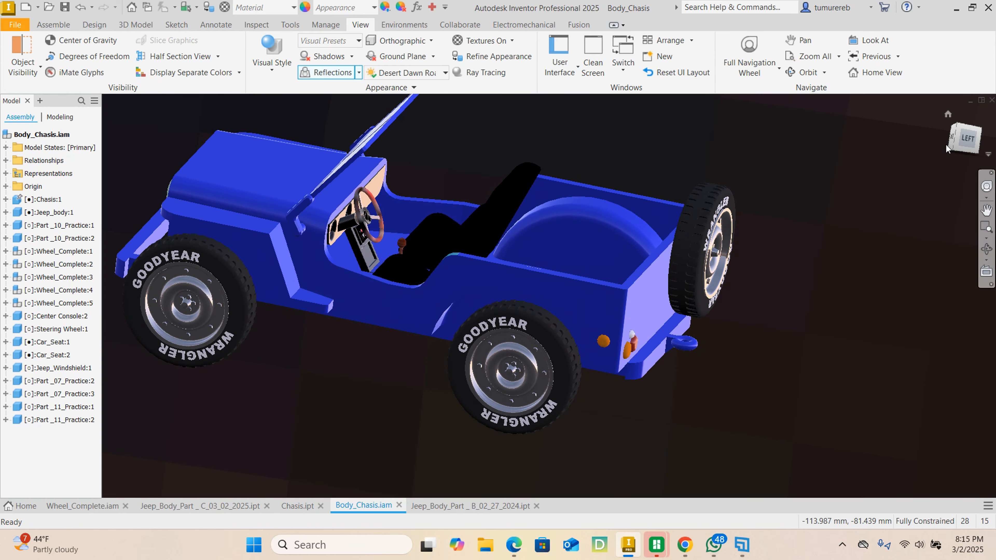
left_click(948, 114)
scroll(467, 363, "up", 3)
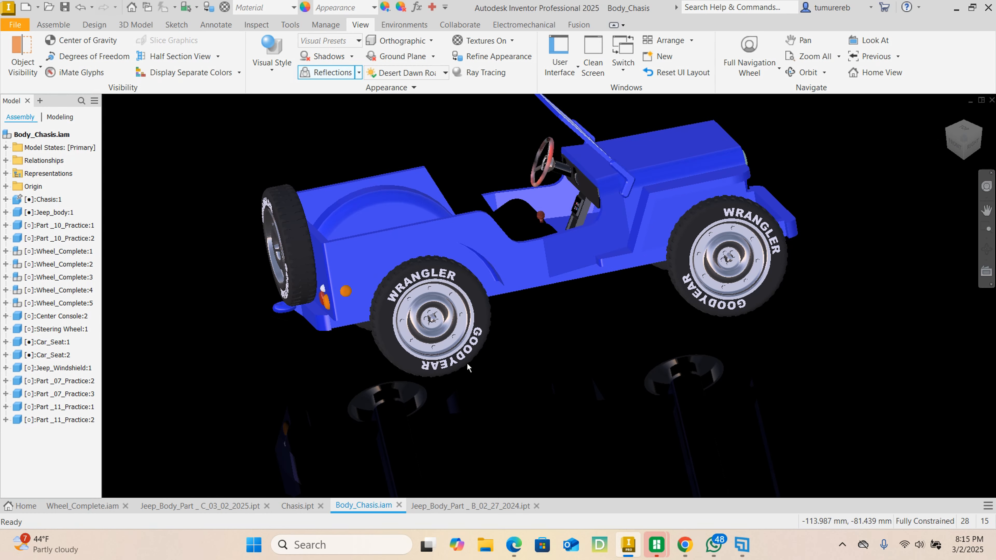
left_click(493, 507)
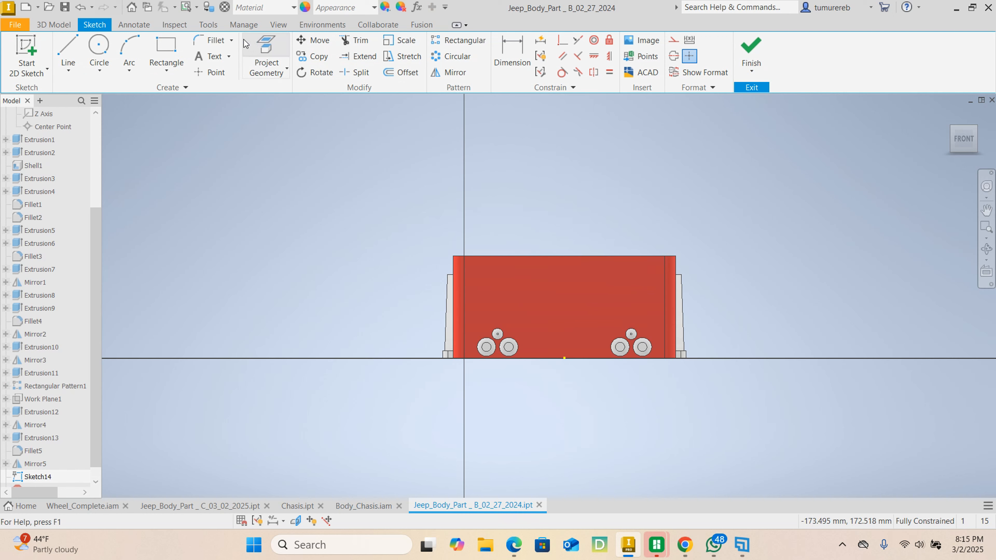
Draw a circle with a 3 mm radius on the upper part of the rear face
left_click(101, 49)
scroll(537, 274, "up", 2)
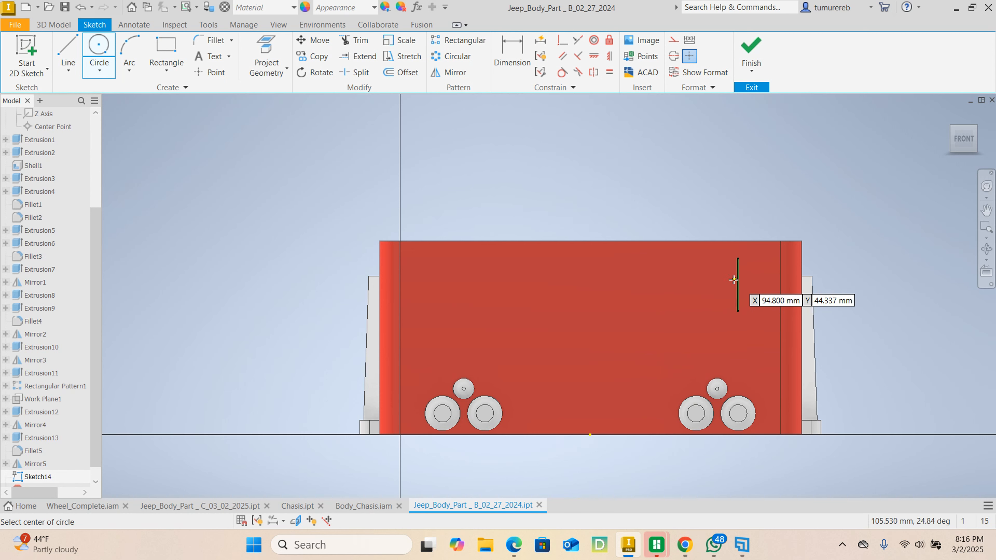
scroll(732, 281, "up", 5)
left_click(602, 263)
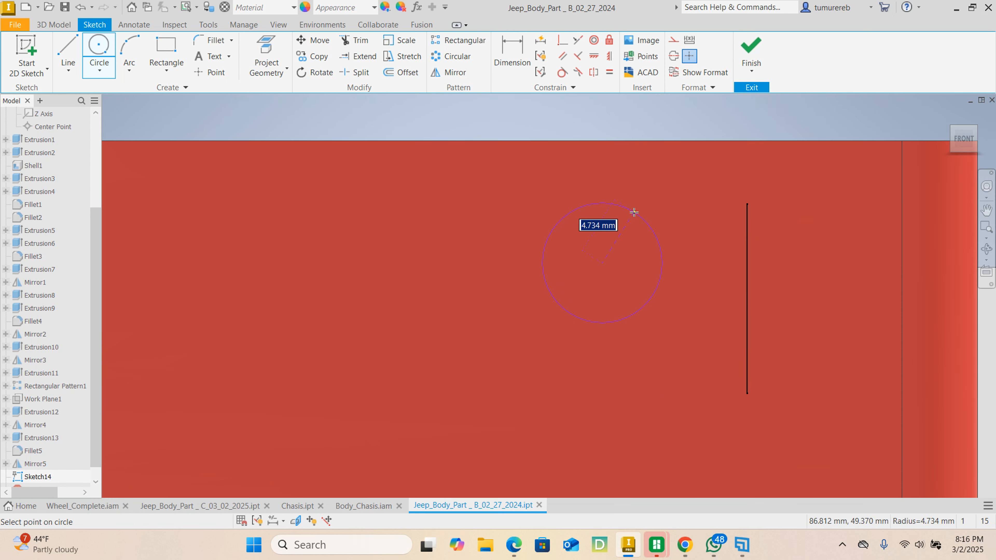
type("3")
key("Return")
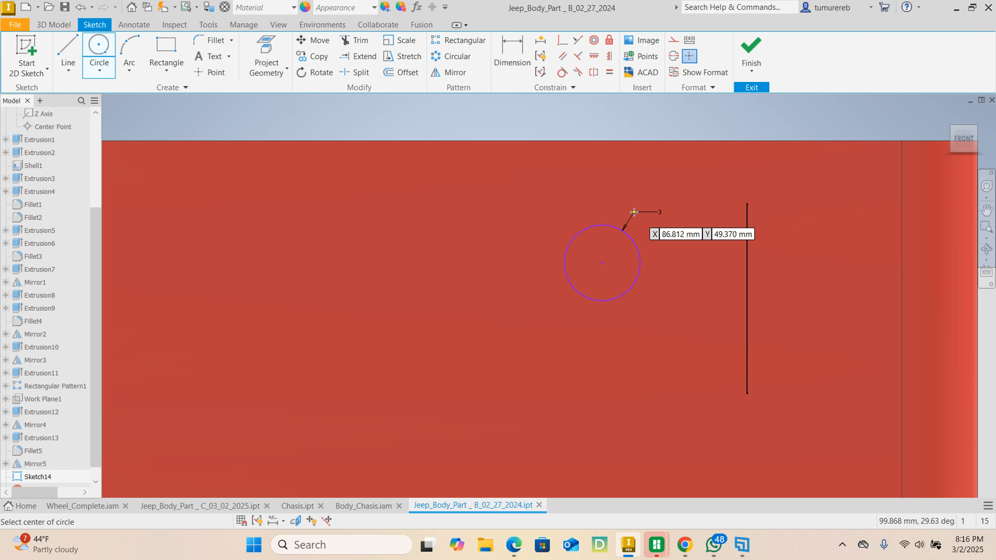
right_click(634, 182)
left_click(680, 180)
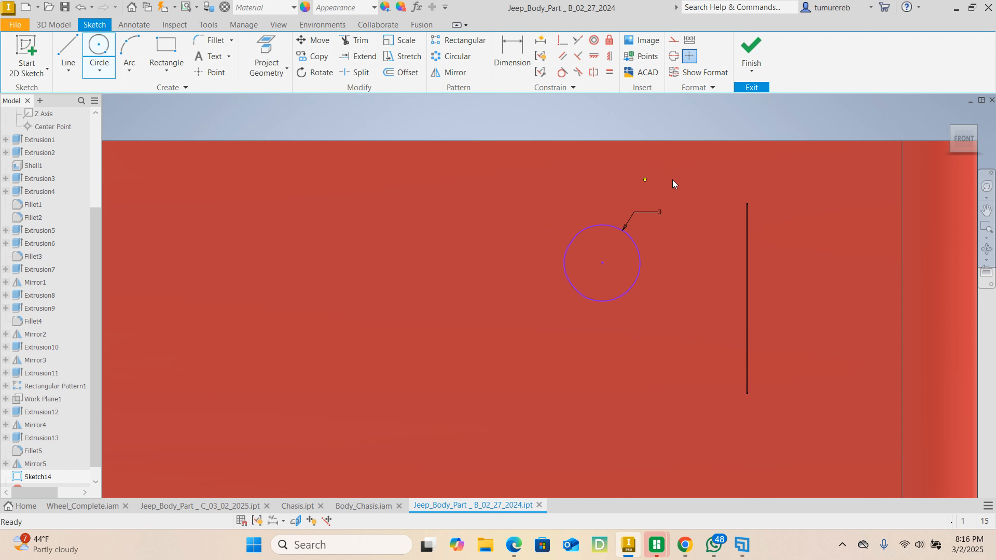
Dimension the circle's centre 48 mm horizontally from the outer side edge of the rear face
scroll(647, 178, "down", 2)
key("d")
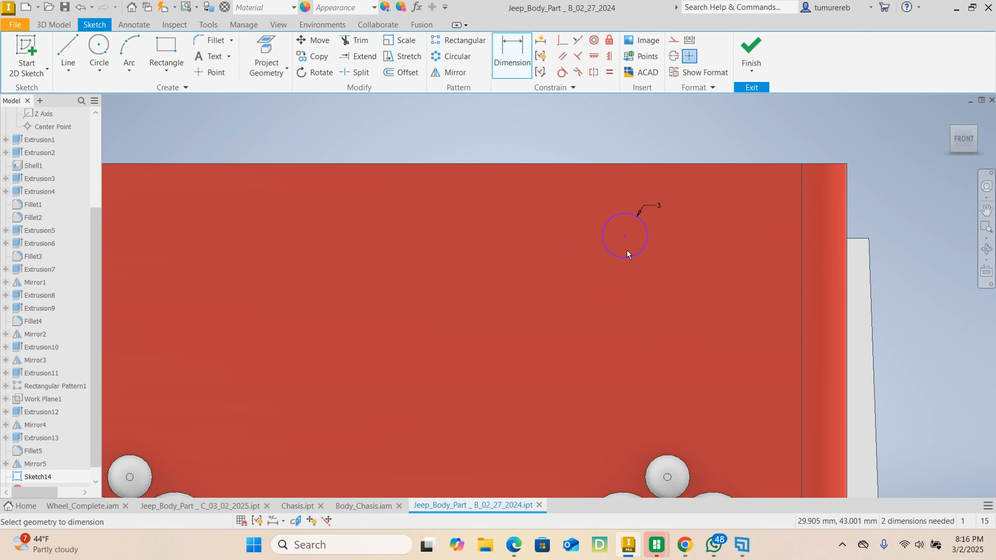
left_click(627, 238)
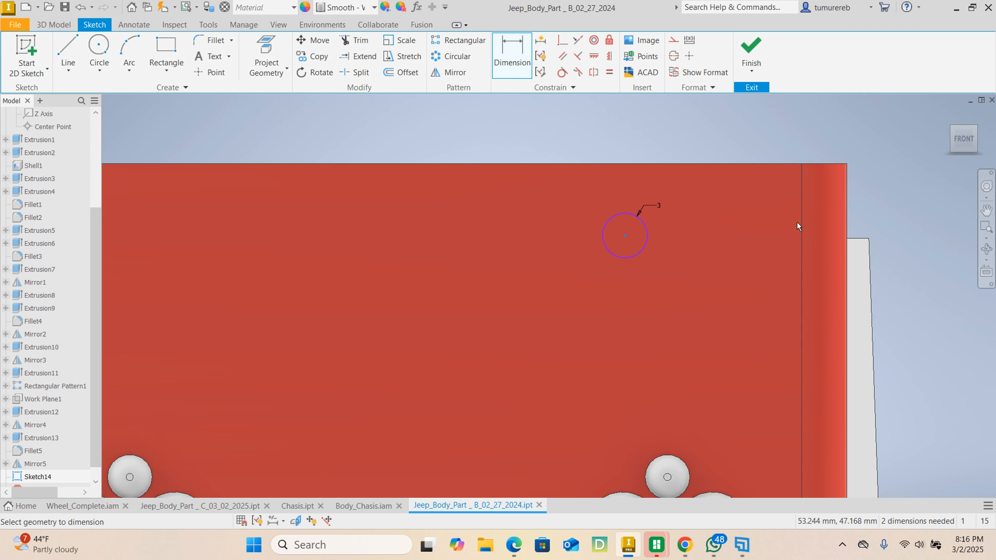
left_click(847, 218)
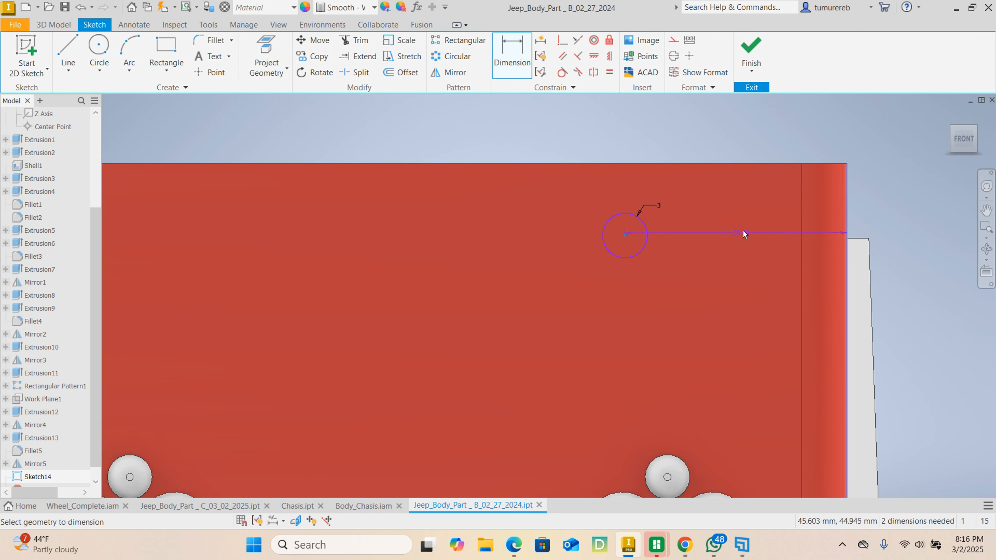
key("Escape")
left_click(736, 299)
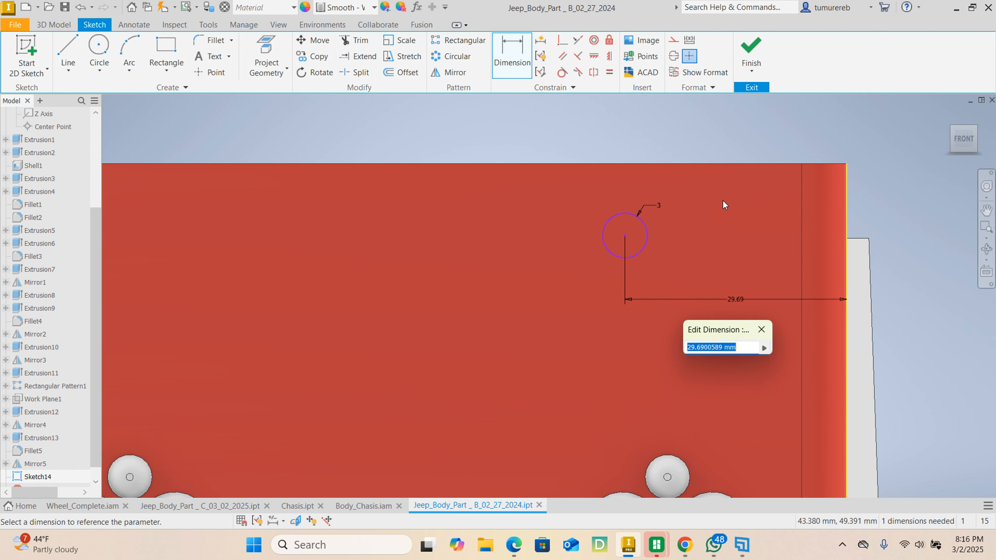
type("48")
key("Return")
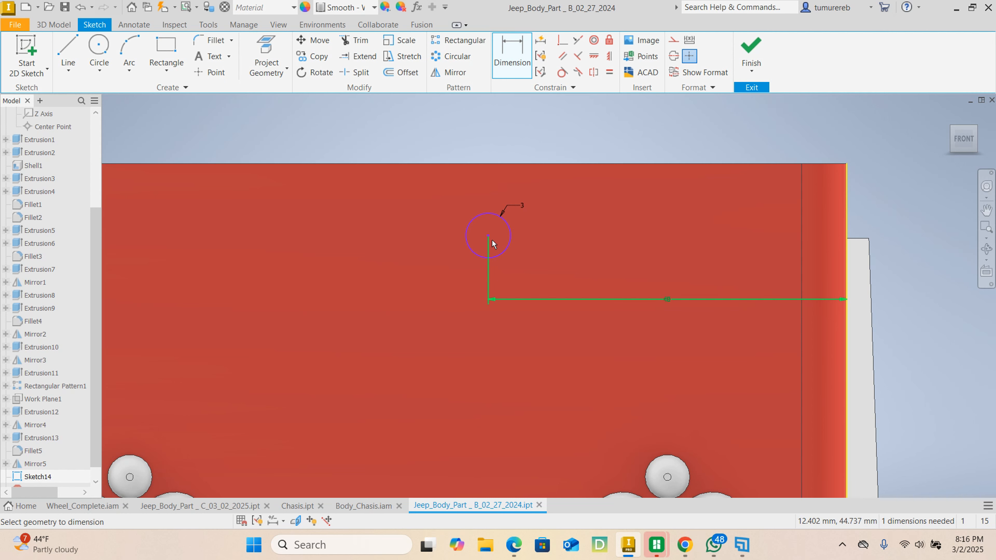
Dimension the circle's centre 7.5 mm below the upper edge of the rear face
left_click(498, 164)
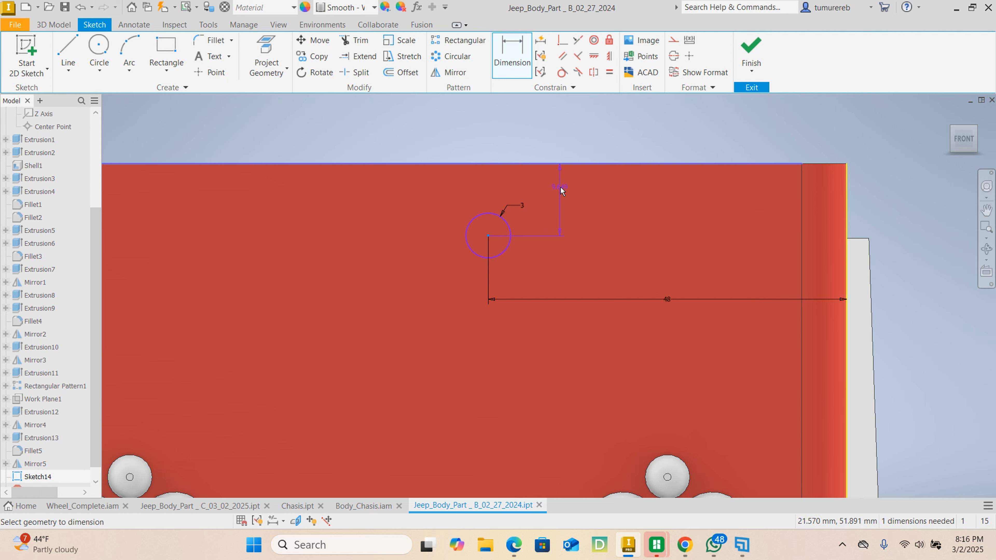
left_click(560, 186)
type("7.5")
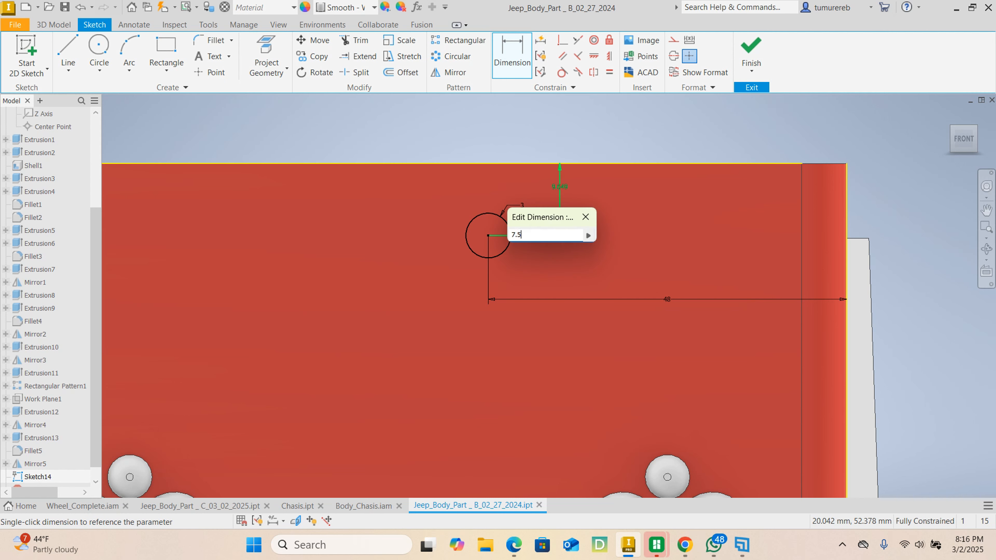
key("Return")
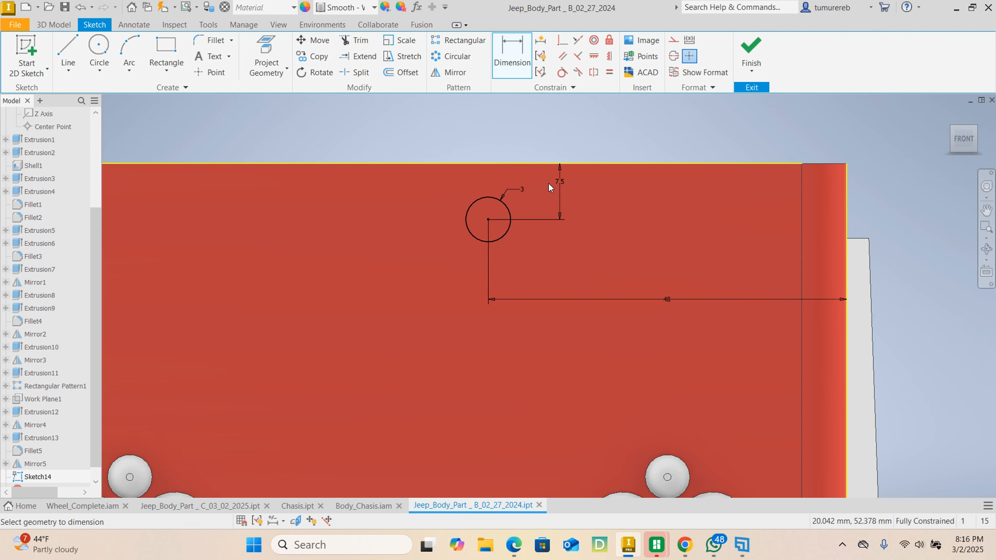
scroll(403, 153, "down", 2)
mouse_move(519, 208)
middle_mouse_down()
mouse_move(650, 256)
mouse_move(629, 237)
middle_mouse_up()
right_click(847, 194)
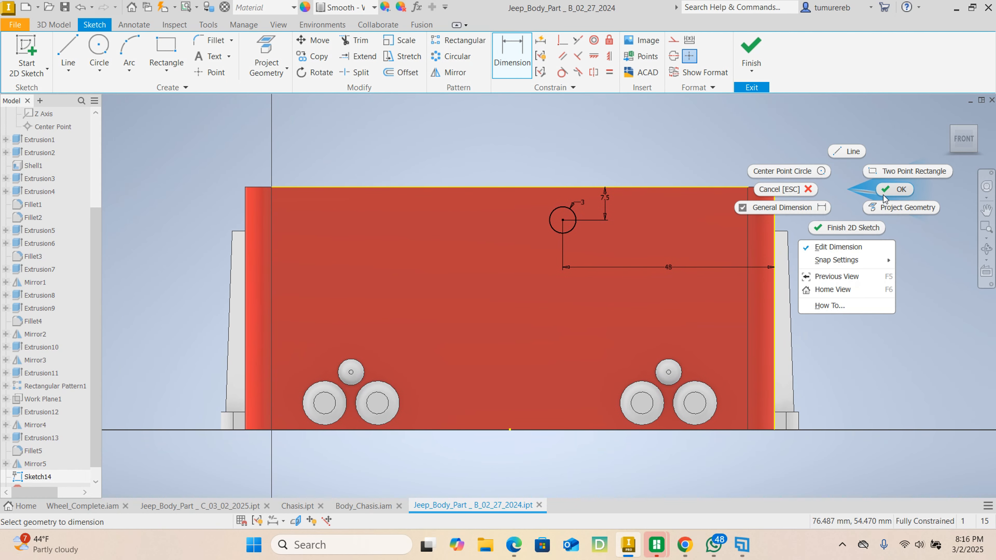
left_click(888, 190)
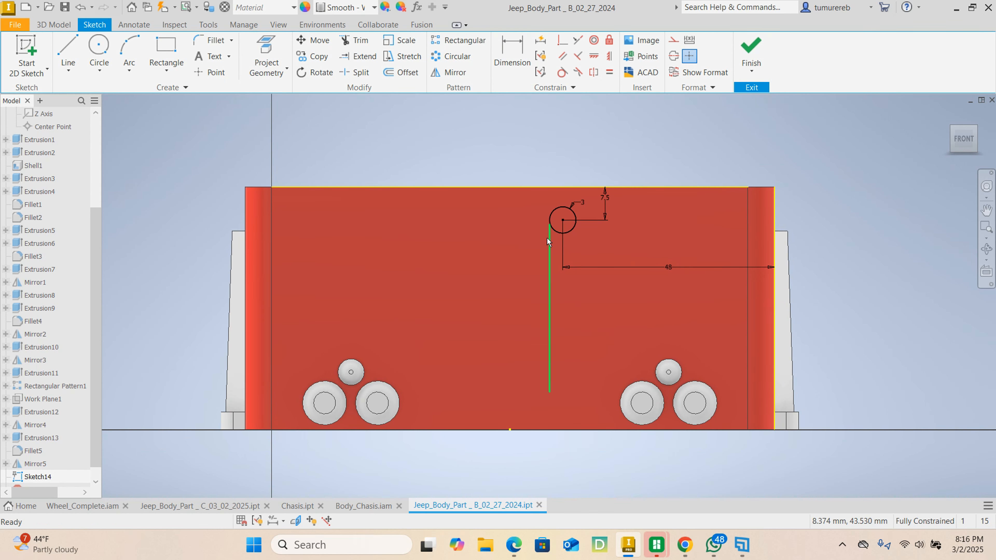
Finish the sketch and extrude the circle 10 mm outward as a new solid body named Standoff
scroll(563, 227, "up", 3)
scroll(565, 224, "down", 2)
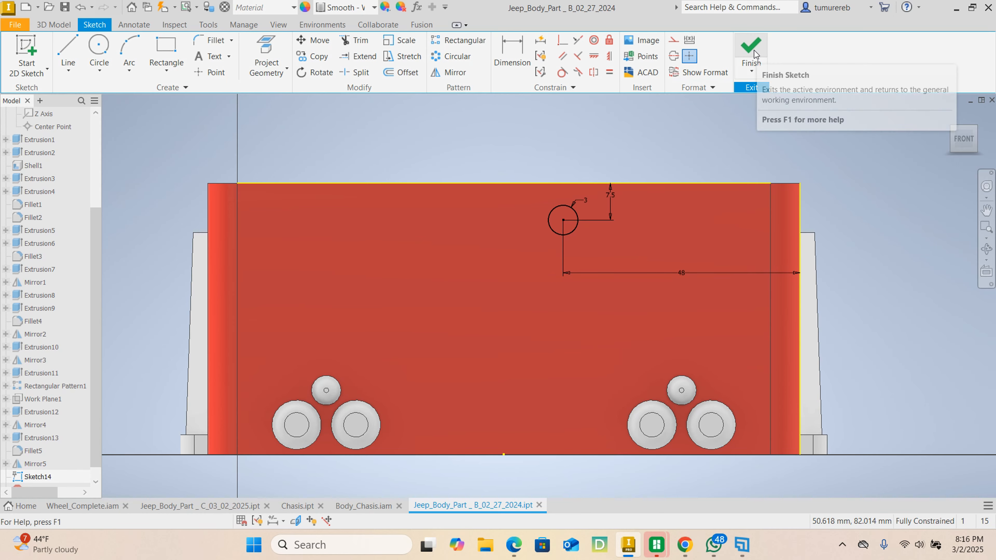
left_click(759, 58)
scroll(647, 286, "up", 5)
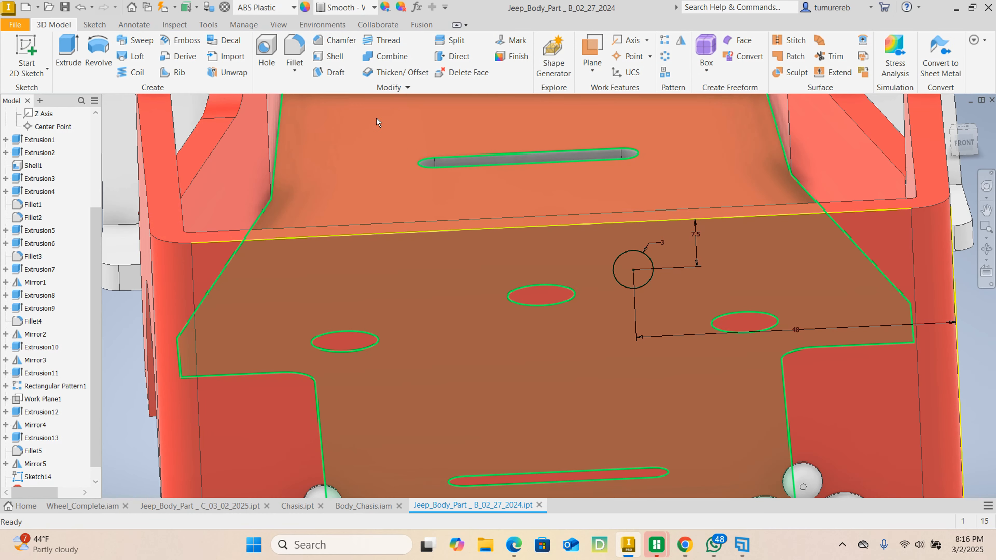
left_click(67, 46)
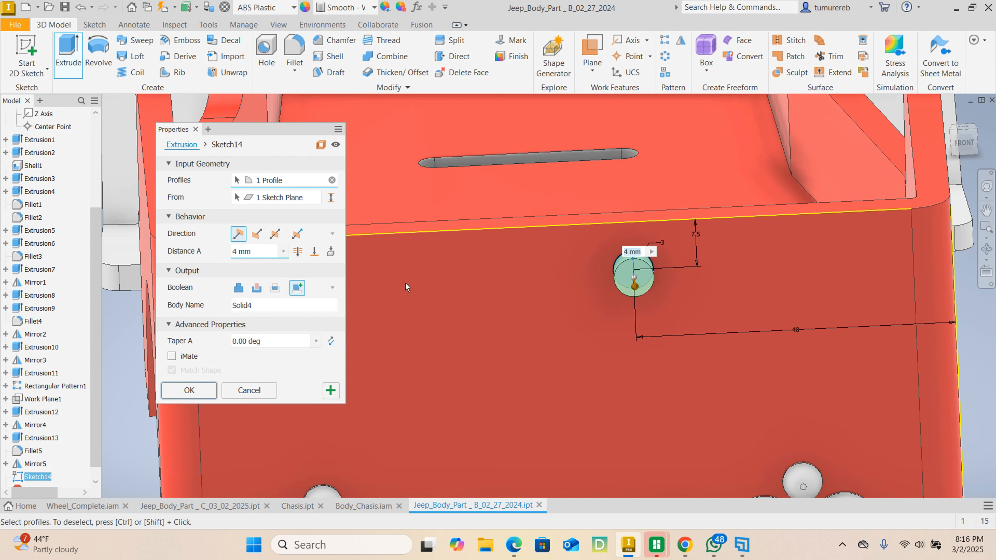
left_click(274, 252)
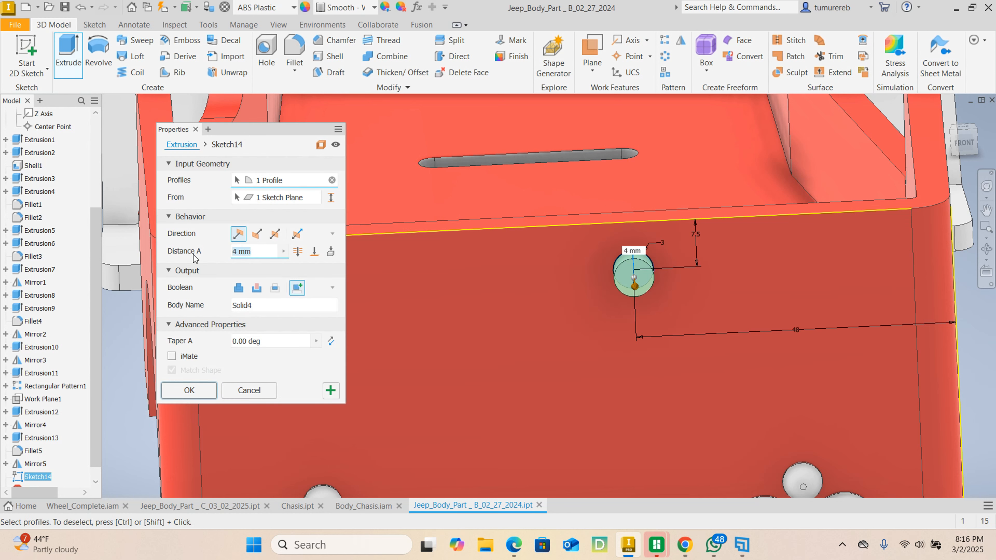
type("10")
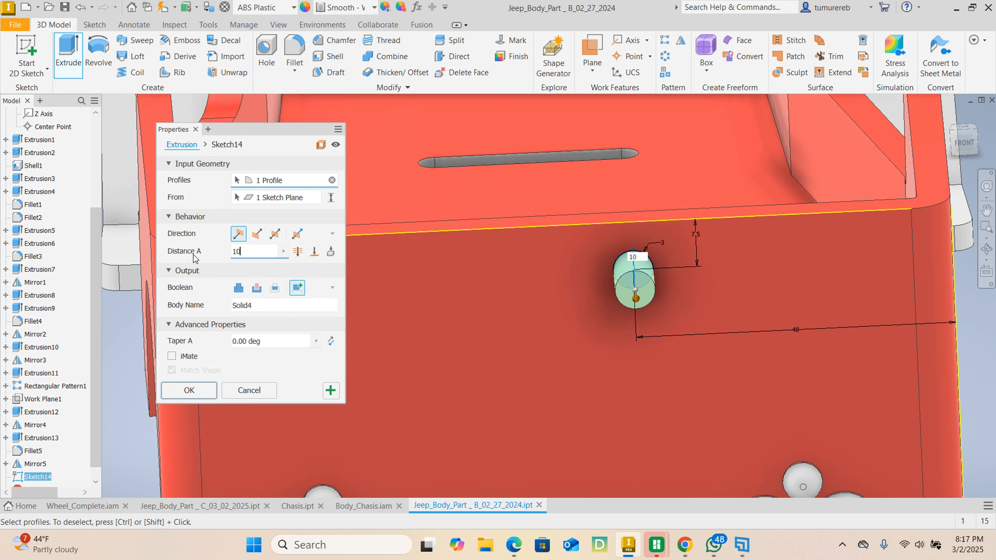
left_click_drag(275, 307, 206, 301)
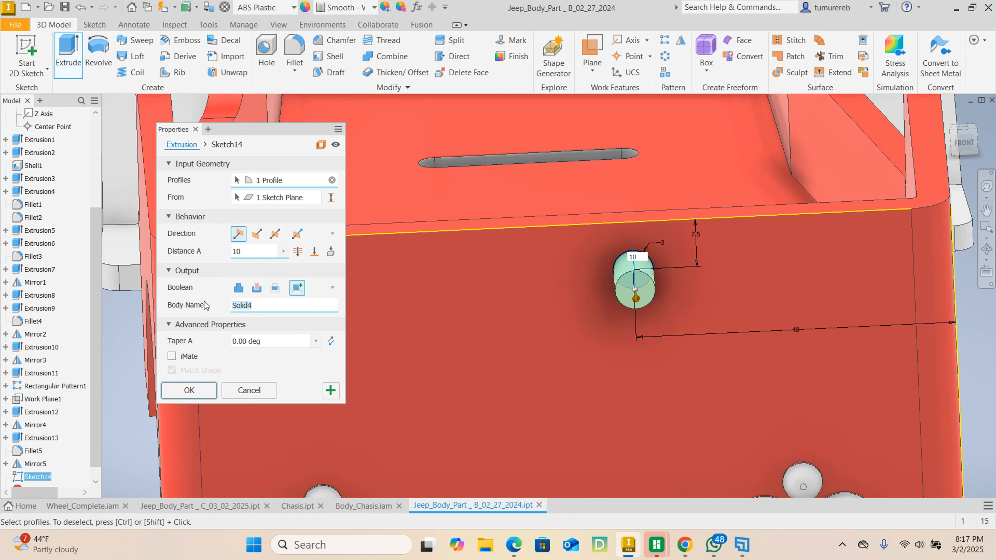
type("Standoff")
left_click(188, 391)
scroll(621, 390, "down", 5)
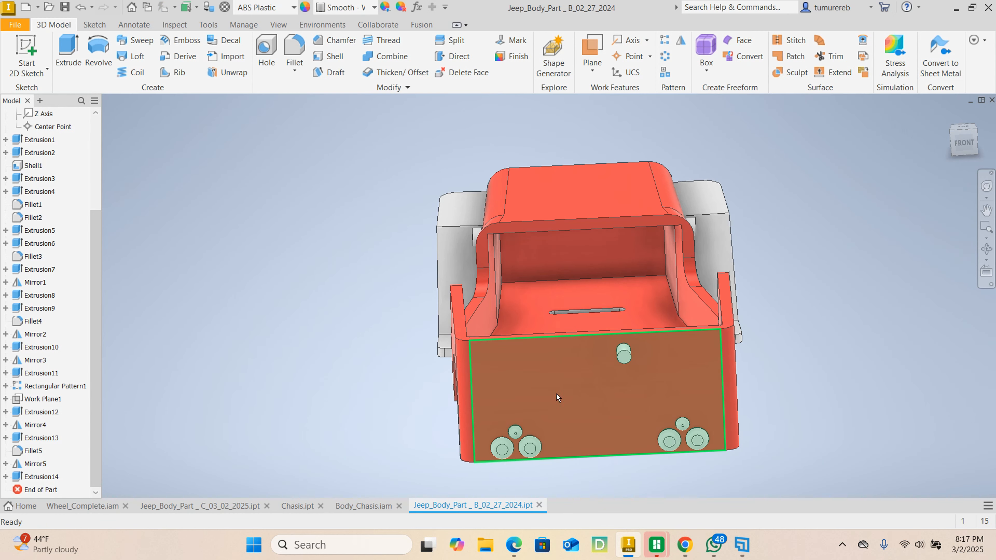
Collapse the Origin folder in the model tree and look through the part's feature list
scroll(59, 255, "up", 4)
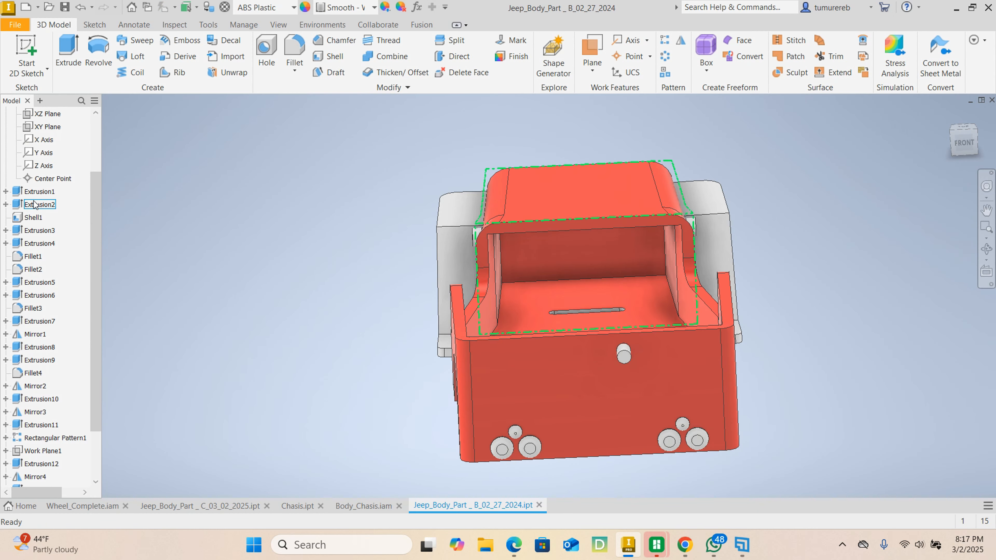
scroll(11, 166, "up", 3)
left_click(7, 166)
scroll(12, 177, "down", 4)
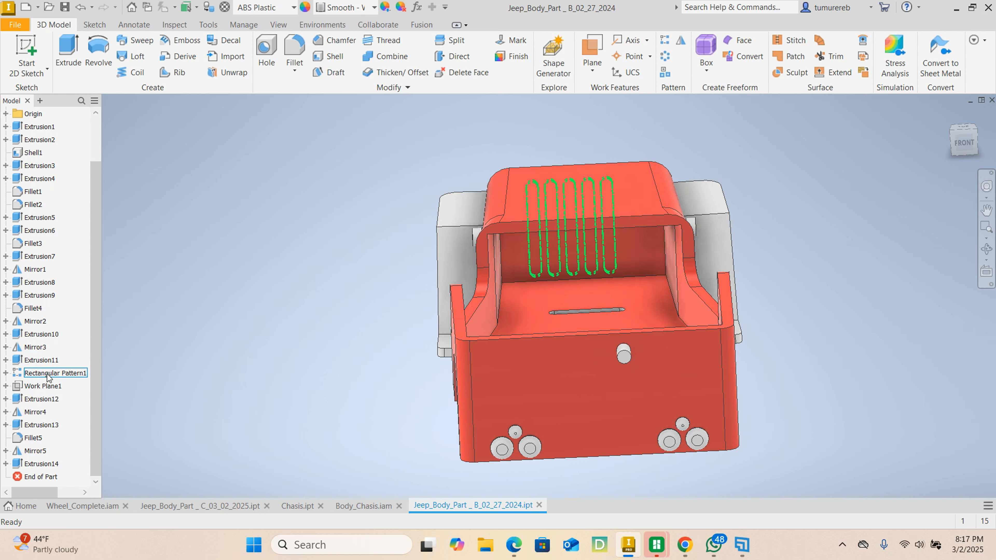
scroll(45, 387, "up", 2)
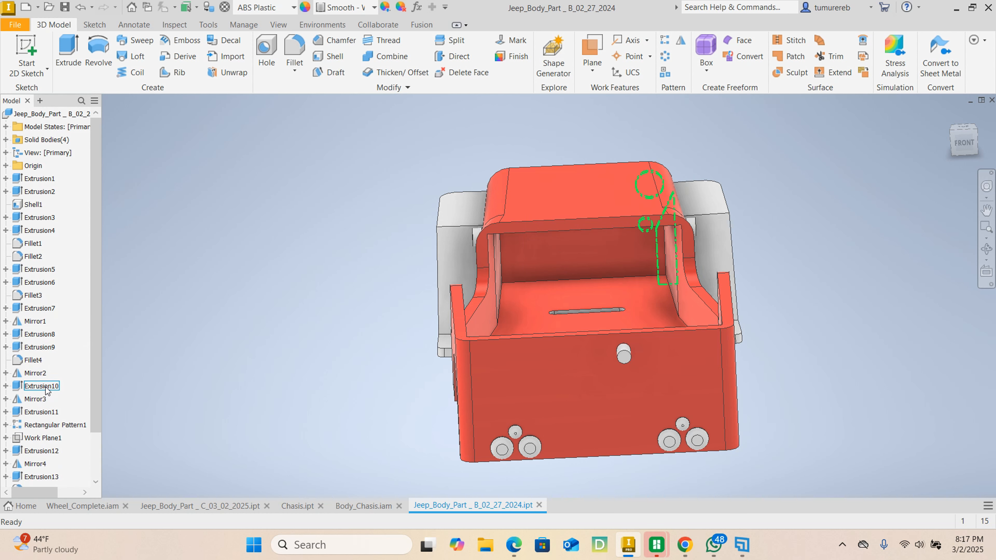
Look through the feature tree and the Solid Bodies folder, highlighting the Standoff body on the rear face
scroll(45, 386, "down", 2)
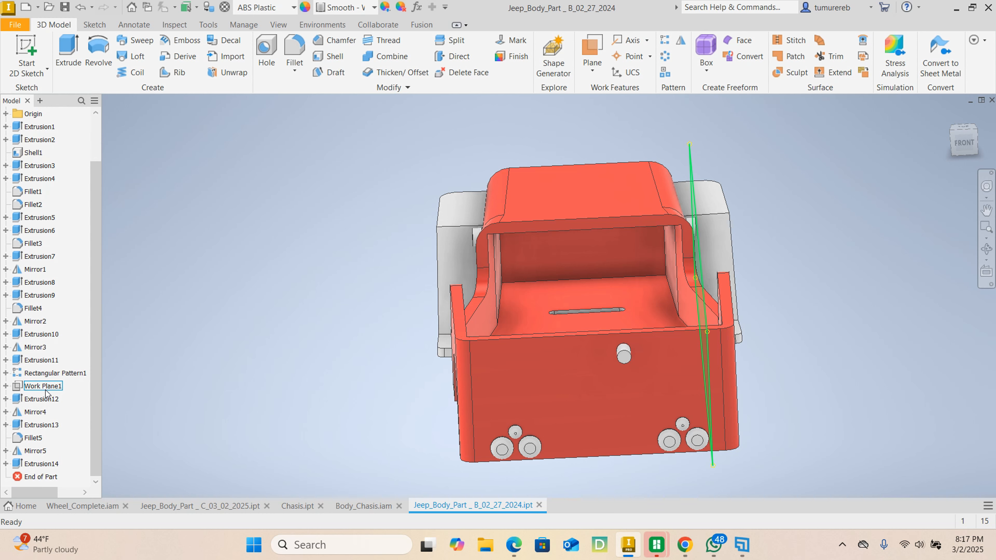
scroll(46, 394, "up", 2)
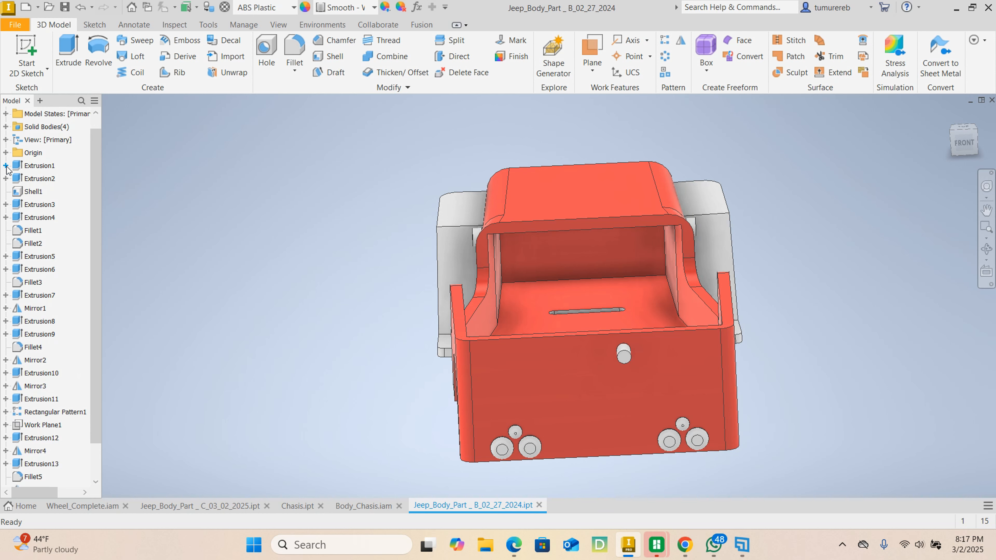
left_click(5, 126)
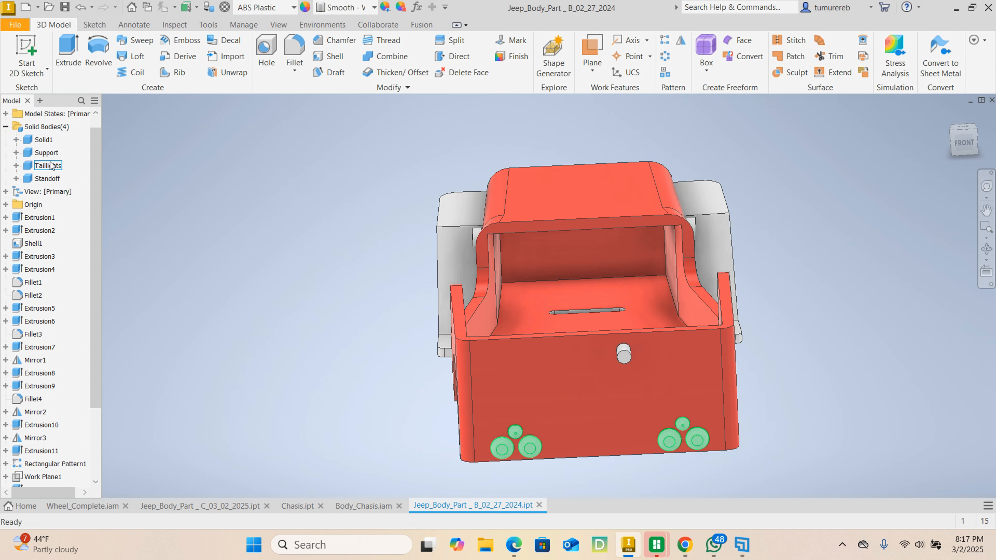
left_click(45, 179)
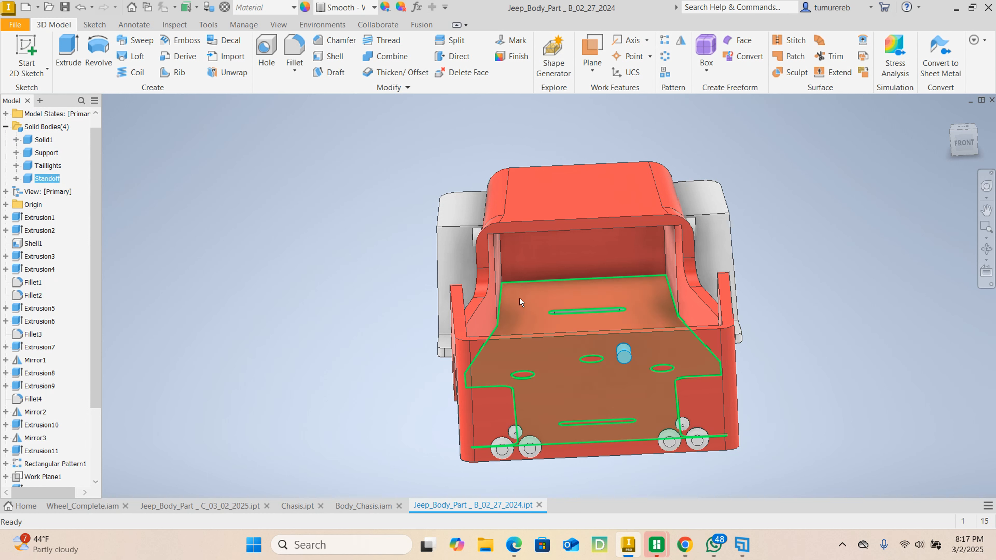
scroll(76, 367, "down", 3)
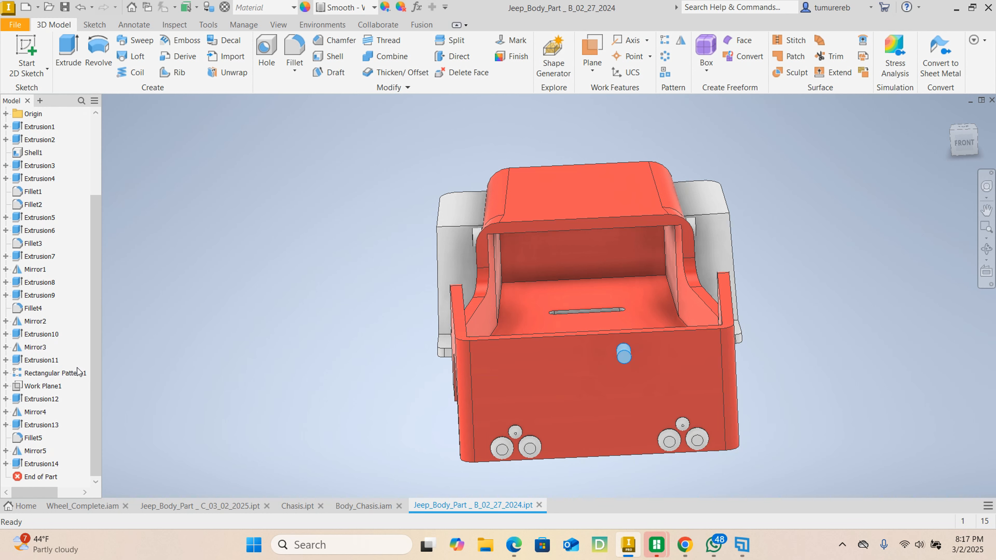
scroll(77, 367, "up", 3)
scroll(77, 367, "down", 3)
scroll(70, 410, "up", 3)
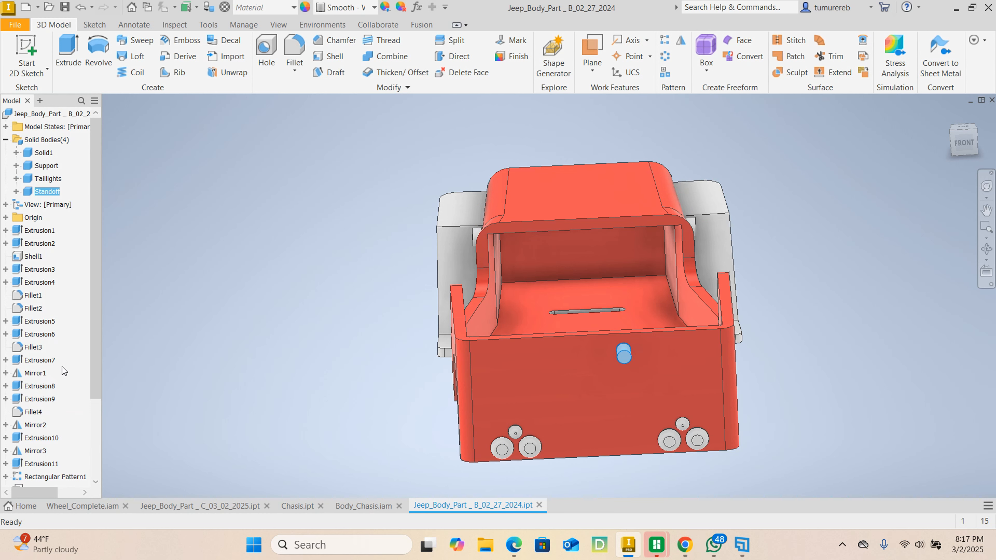
left_click(6, 141)
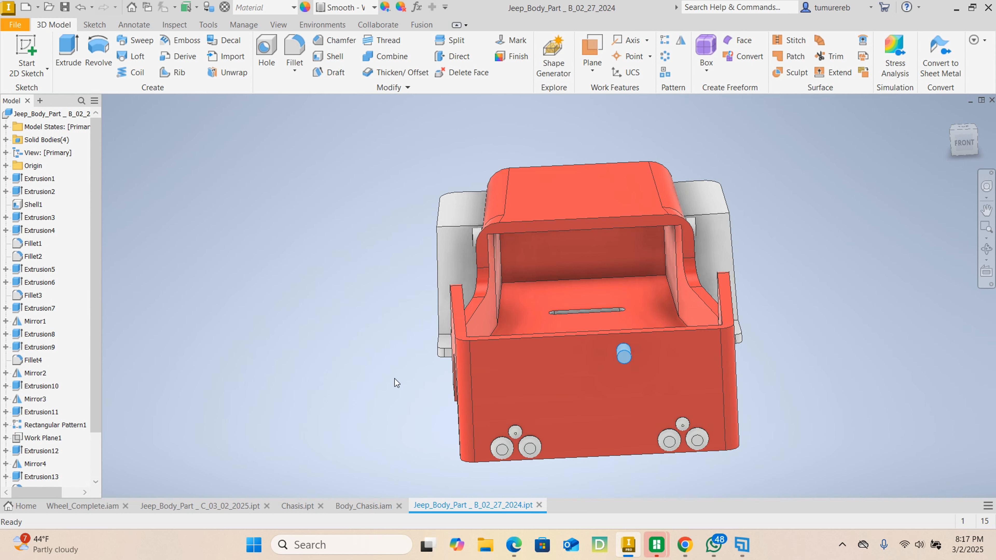
Mirror the cylindrical standoff extrusion on the rear face about the YZ plane
middle_click_drag(395, 378, 540, 378, "shift")
middle_click_drag(574, 430, 561, 369)
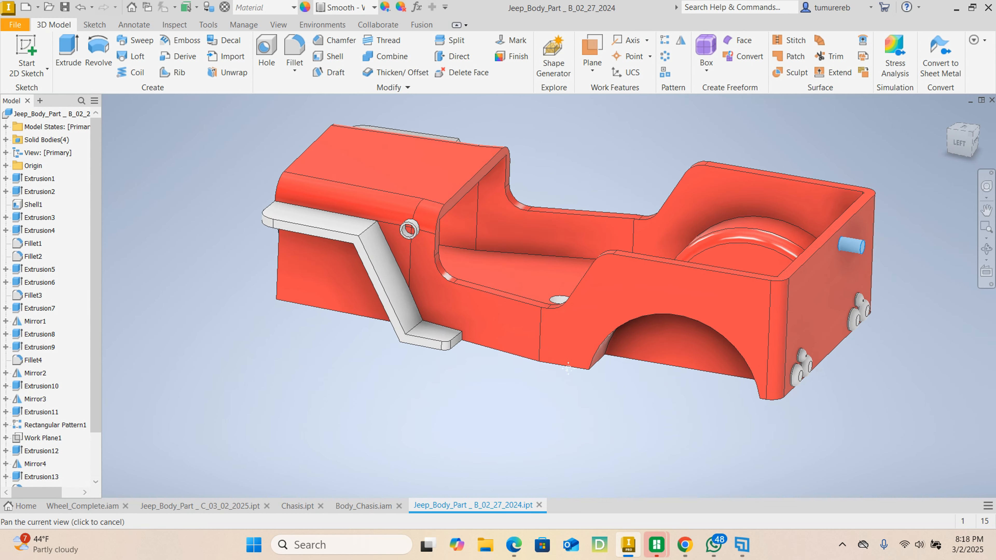
middle_click_drag(855, 434, 749, 434, "shift")
scroll(644, 322, "up", 5)
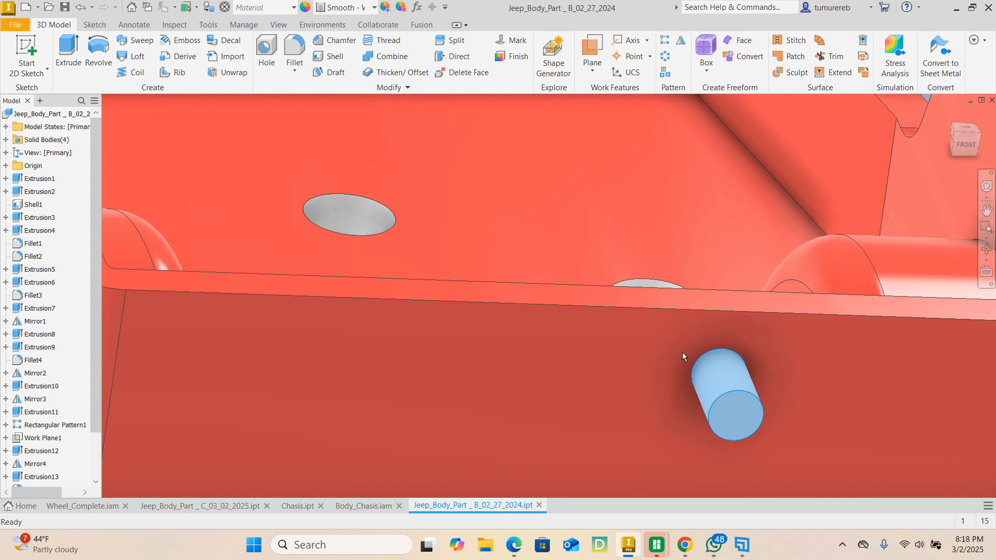
scroll(683, 352, "down", 8)
middle_click_drag(876, 305, 800, 291)
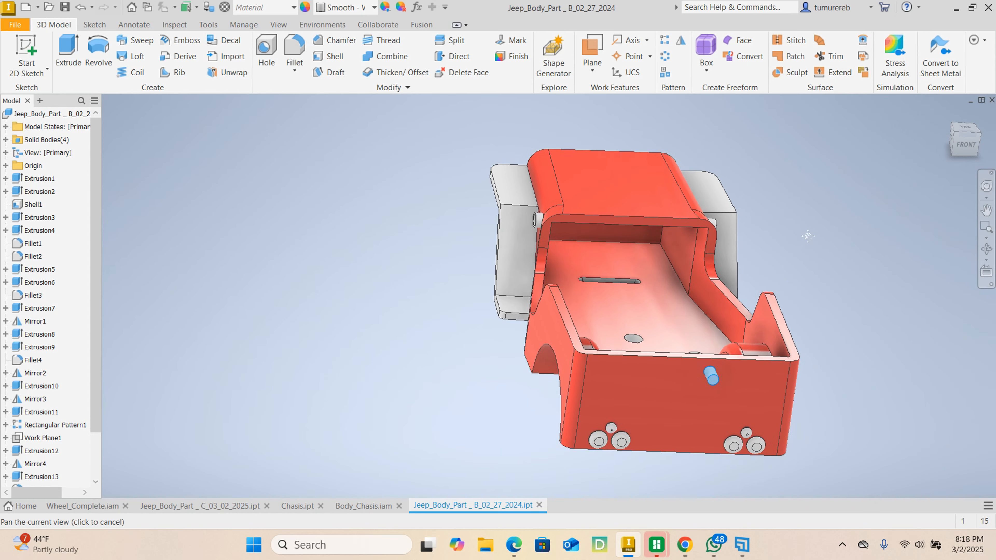
left_click(682, 41)
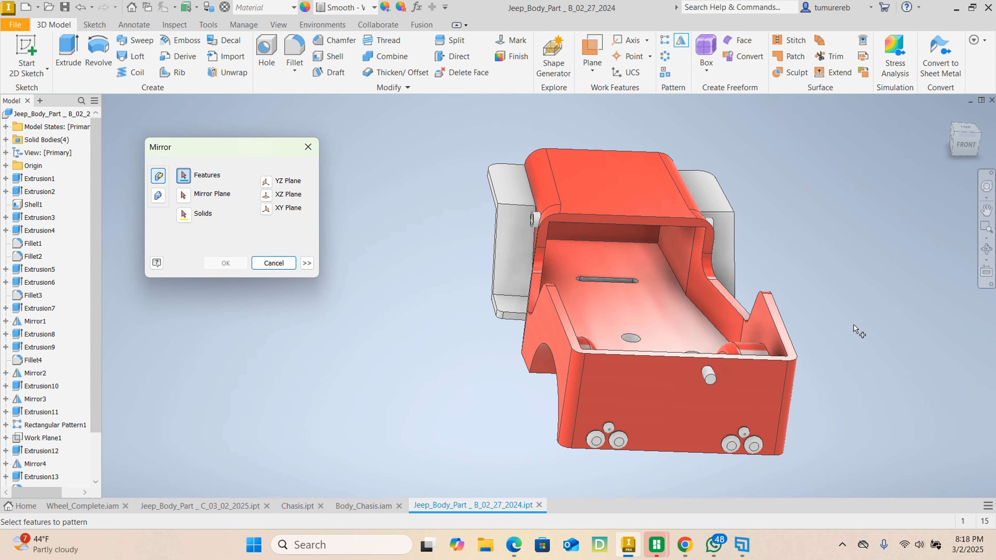
scroll(706, 393, "up", 5)
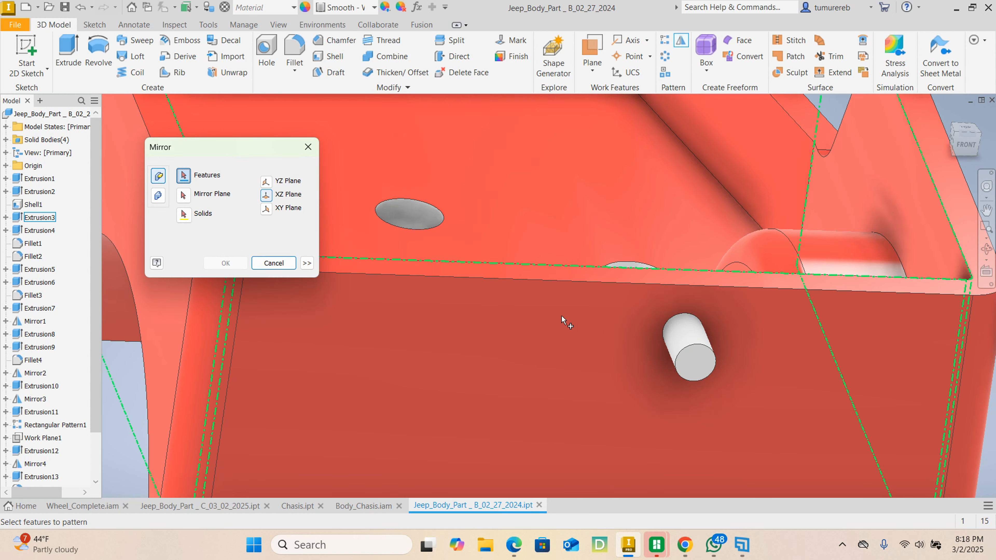
left_click(689, 345)
left_click(184, 195)
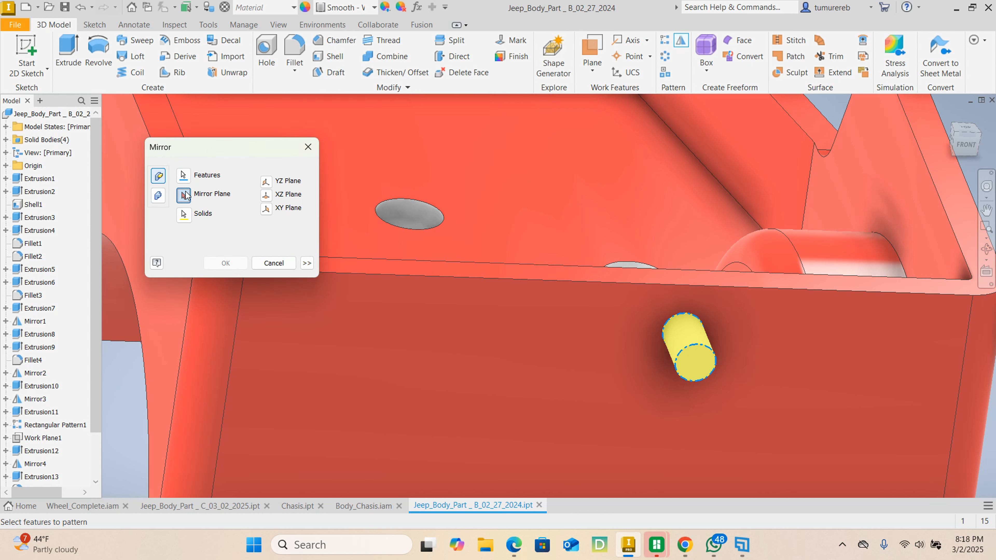
left_click(266, 181)
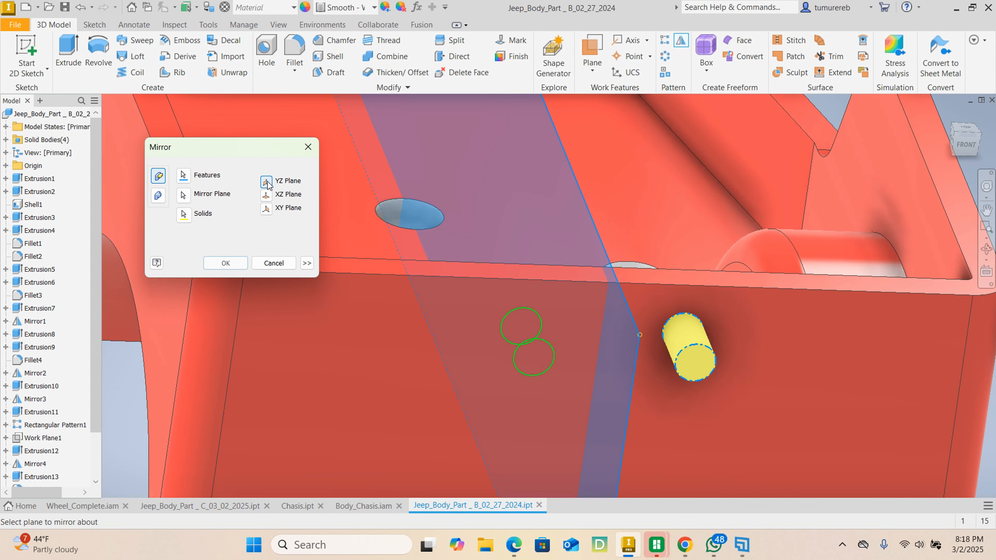
scroll(461, 309, "down", 5)
left_click(226, 262)
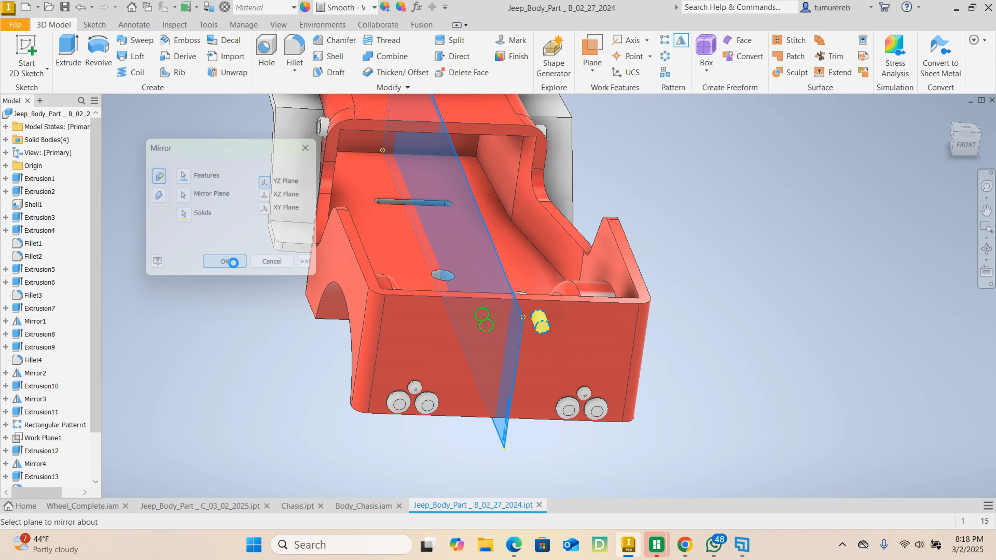
Check which geometry belongs to the Support and Standoff bodies, hiding the Standoff body and showing it again
scroll(582, 344, "down", 3)
middle_click_drag(740, 370, 659, 392, "shift")
scroll(431, 347, "up", 4)
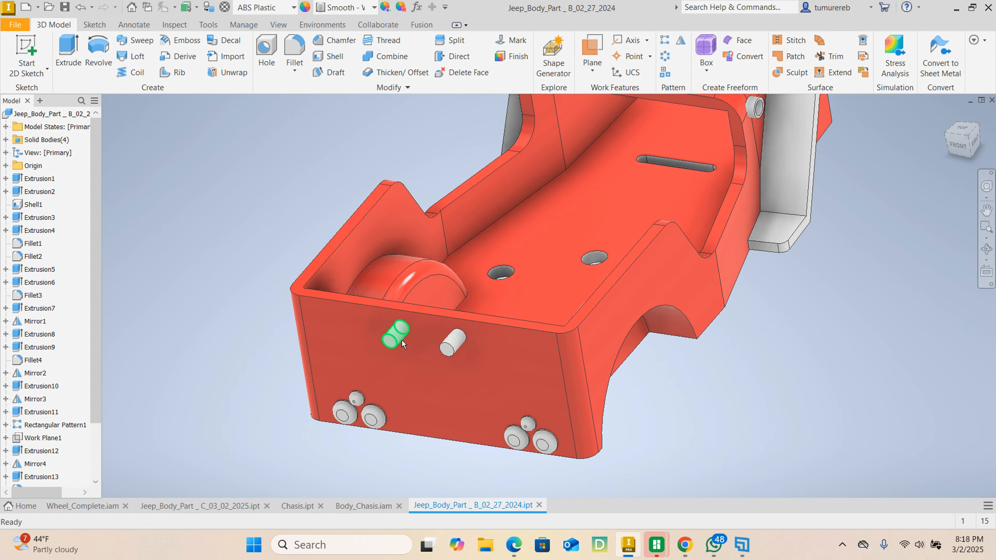
left_click(6, 140)
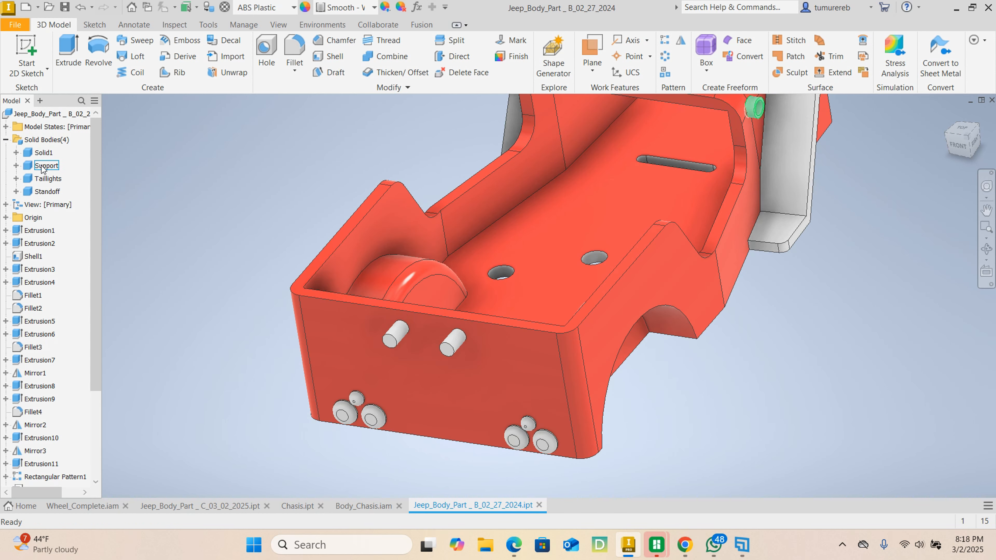
left_click(43, 167)
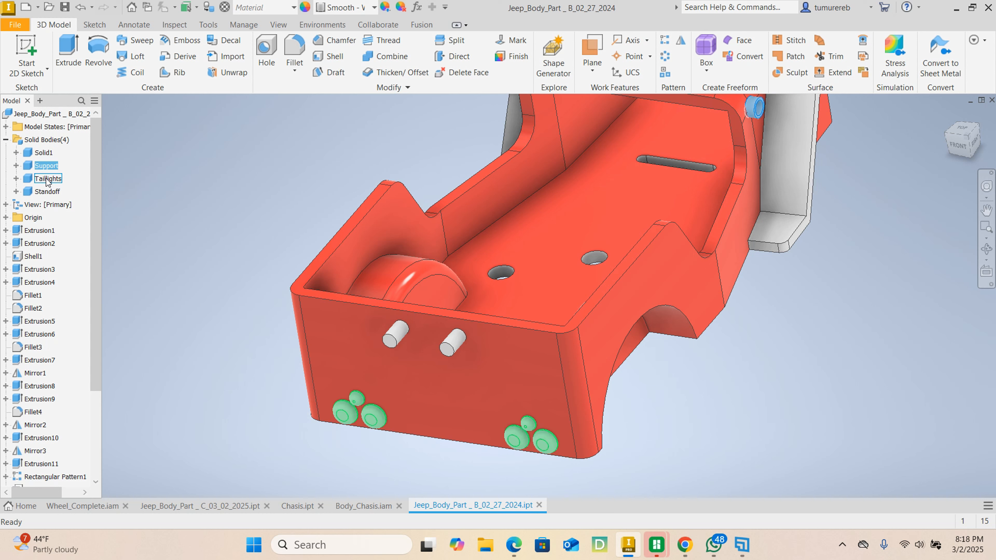
left_click(46, 192)
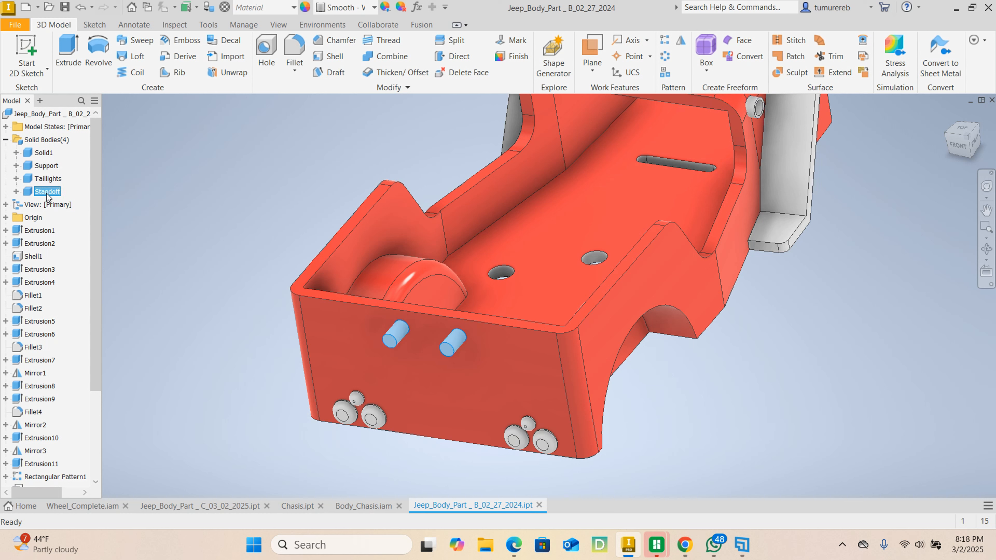
right_click(47, 195)
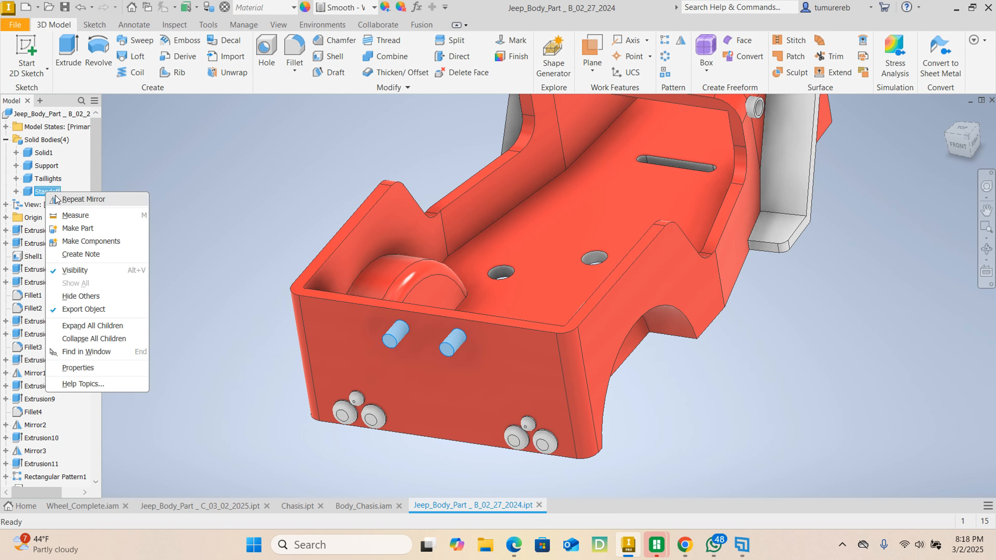
left_click(73, 273)
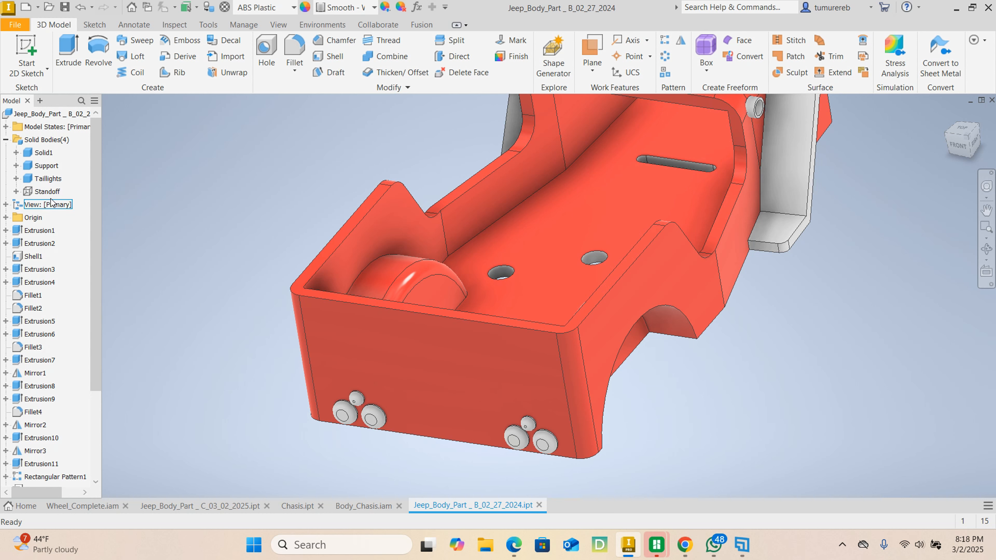
right_click(46, 191)
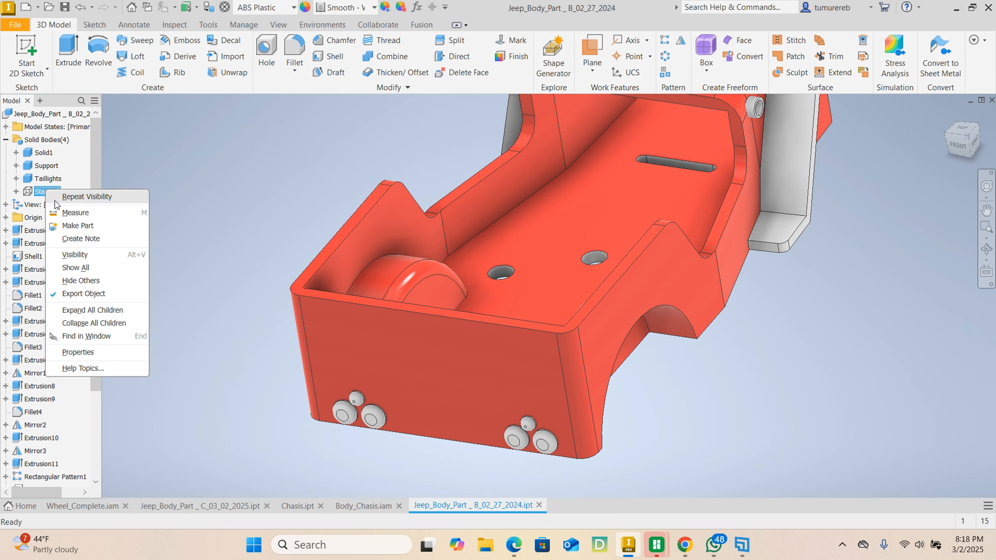
left_click(72, 255)
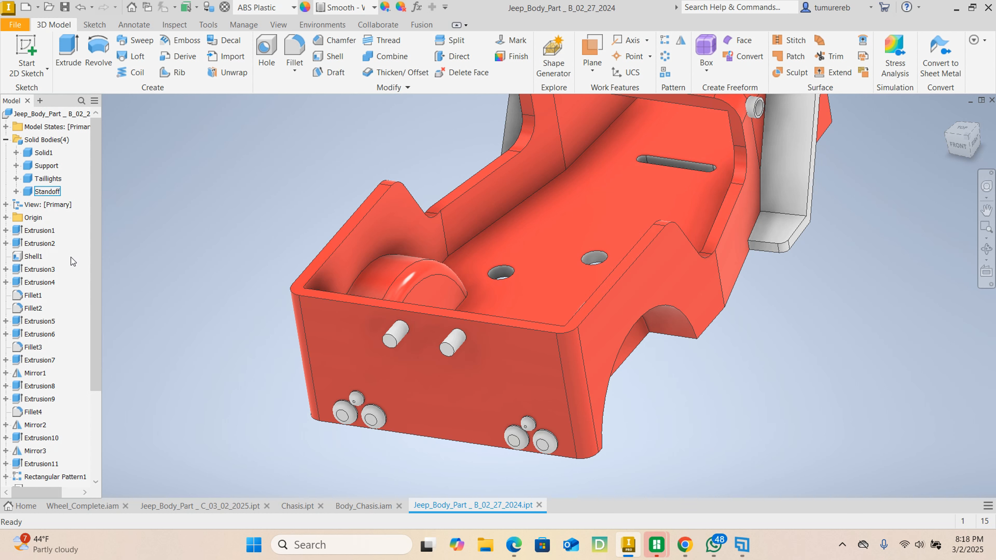
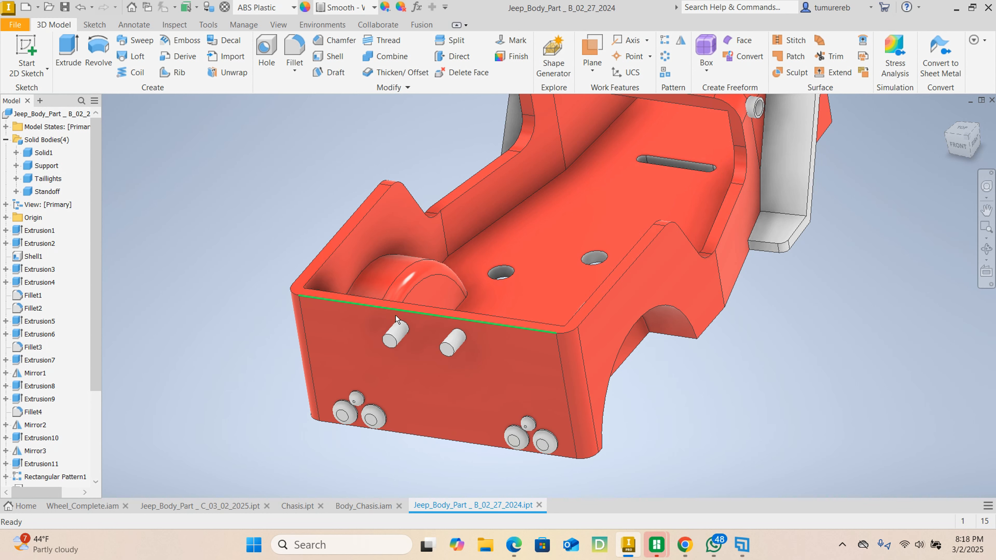
Examine the two standoffs and the taillight clusters on the rear face, and the whole Jeep body from both sides
scroll(388, 347, "down", 3)
scroll(389, 347, "up", 5)
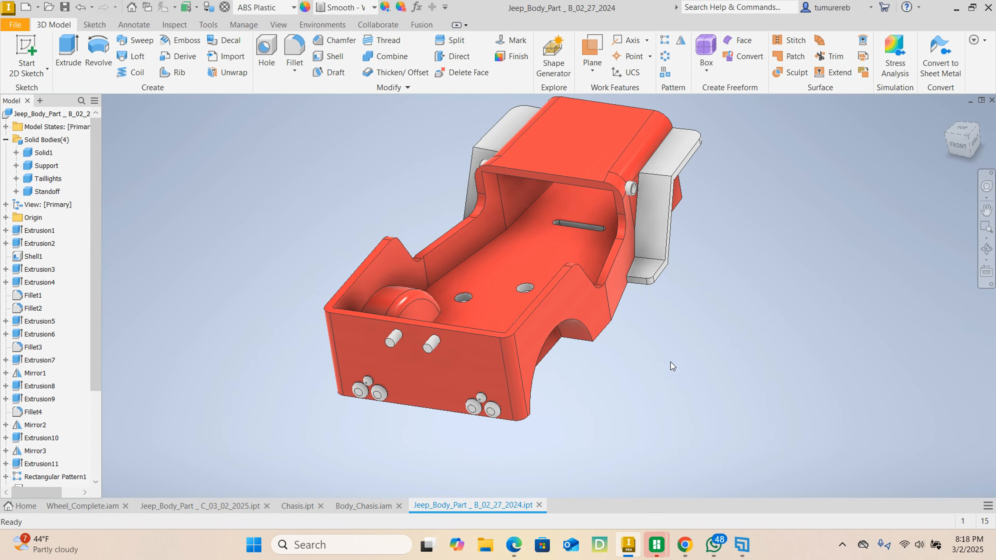
middle_click_drag(466, 350, 493, 343)
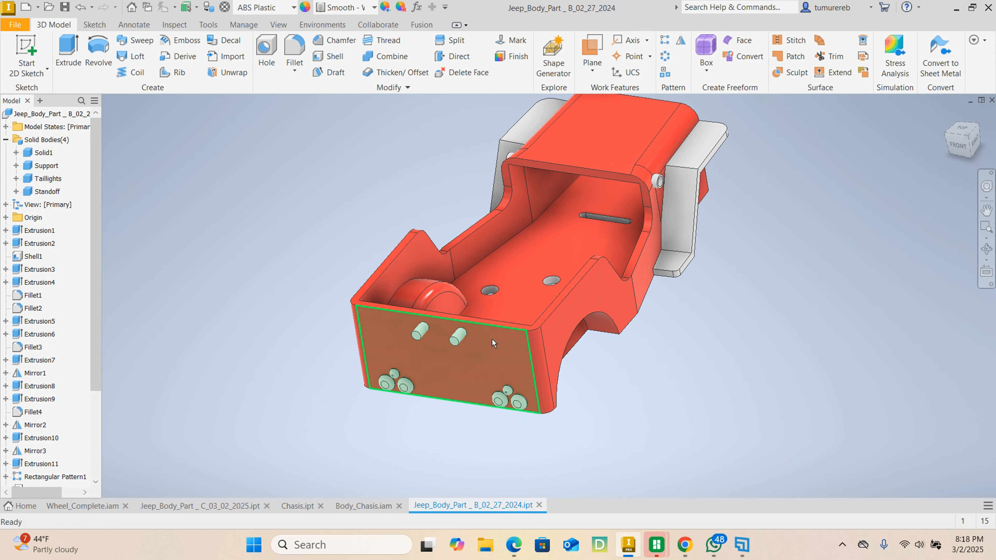
left_click(704, 366)
middle_click_drag(623, 377, 642, 401)
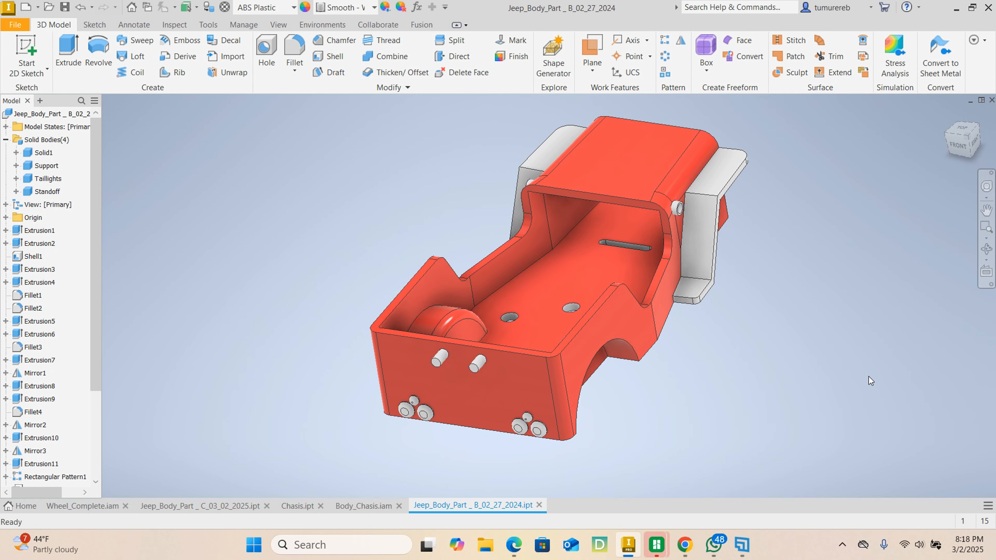
middle_click_drag(854, 335, 734, 334, "shift")
scroll(338, 334, "down", 5)
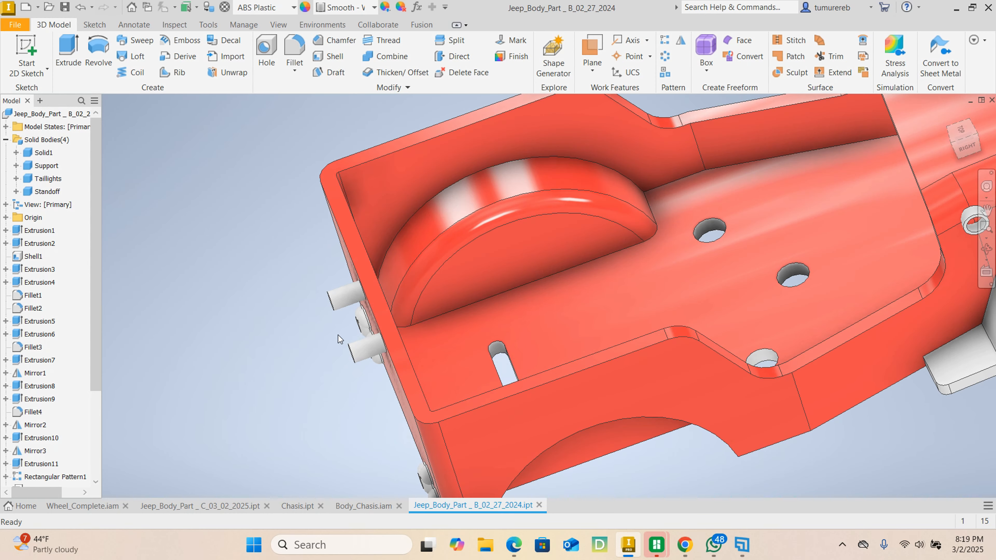
scroll(337, 335, "down", 3)
scroll(423, 345, "up", 3)
scroll(406, 327, "up", 5)
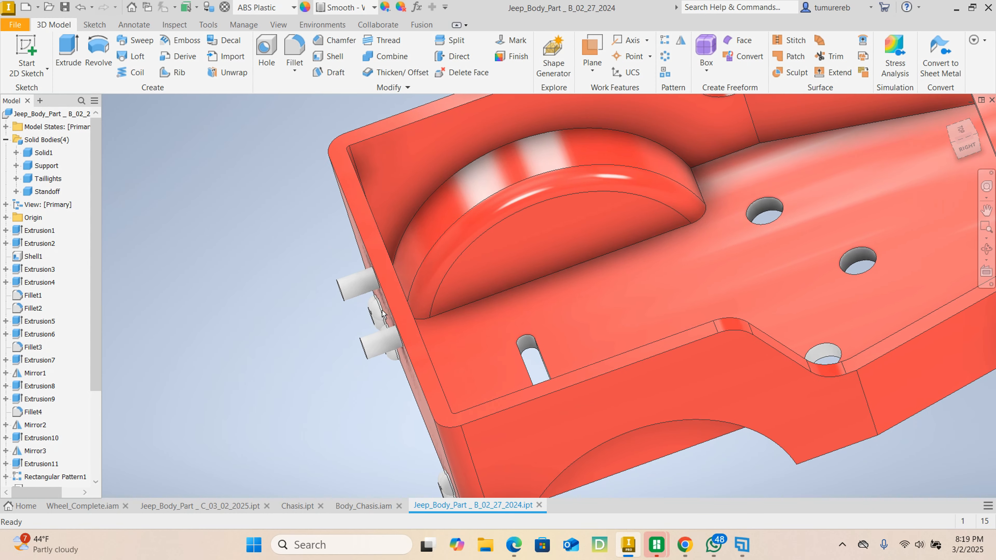
mouse_move(406, 327)
middle_mouse_down("shift")
mouse_move(486, 406)
mouse_move(609, 373)
mouse_move(486, 281)
middle_mouse_up("shift")
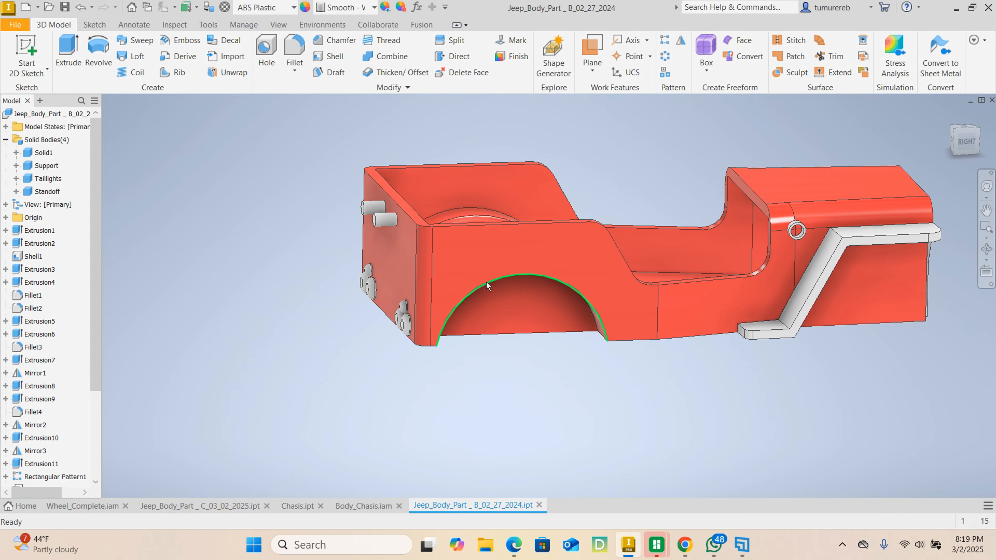
middle_click_drag(398, 236, 712, 347, "shift")
scroll(879, 333, "down", 5)
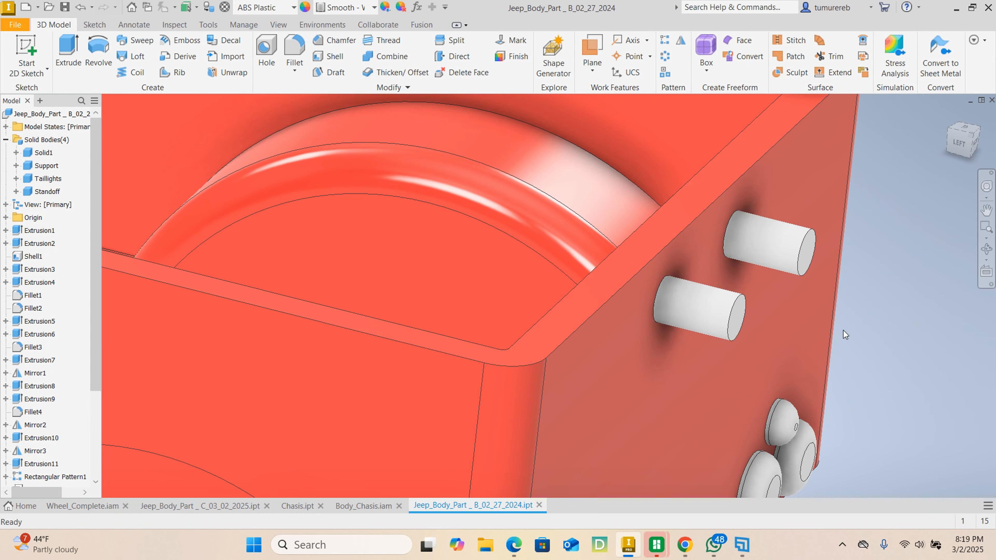
scroll(741, 307, "up", 3)
middle_click_drag(744, 302, 552, 314, "shift")
scroll(660, 321, "up", 5)
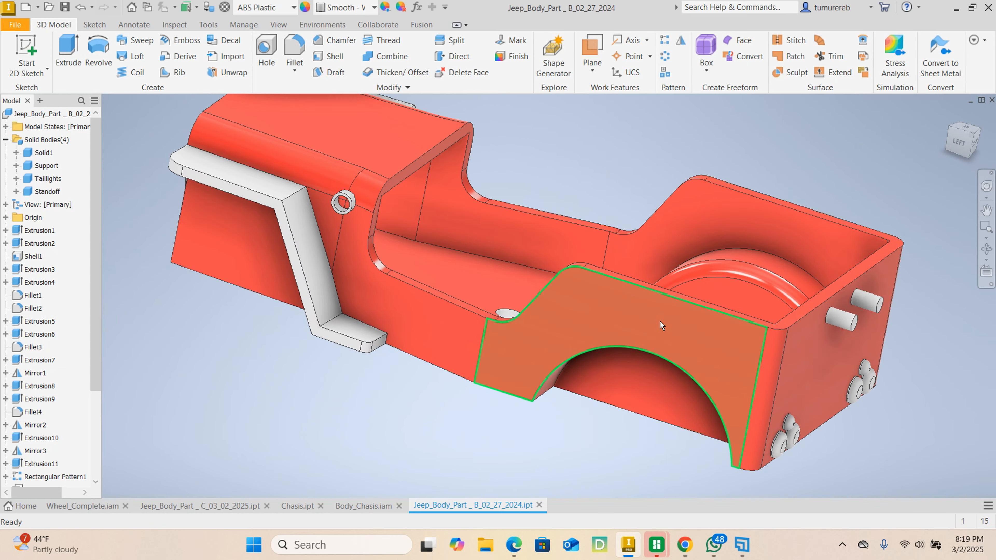
middle_click_drag(635, 353, 562, 364, "shift")
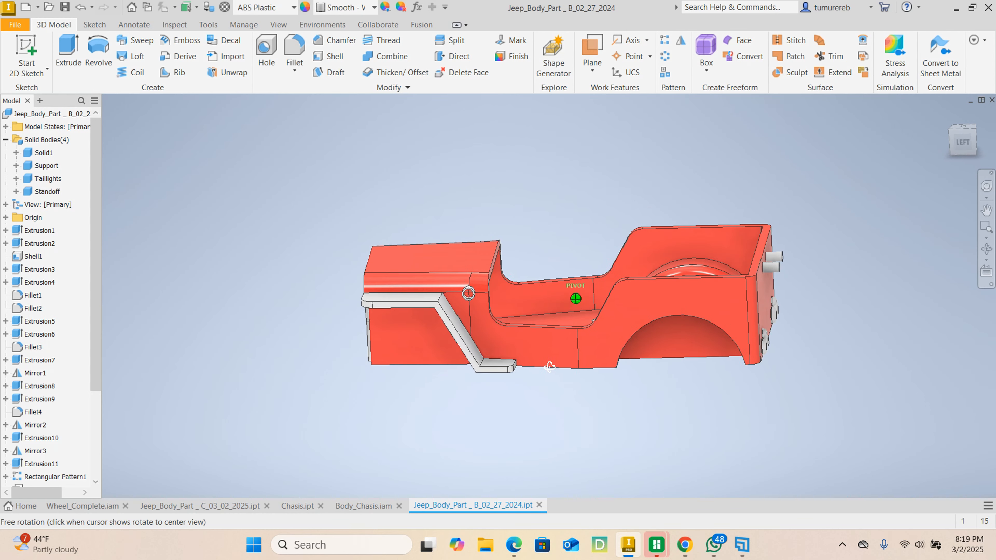
scroll(792, 265, "down", 5)
scroll(761, 266, "up", 5)
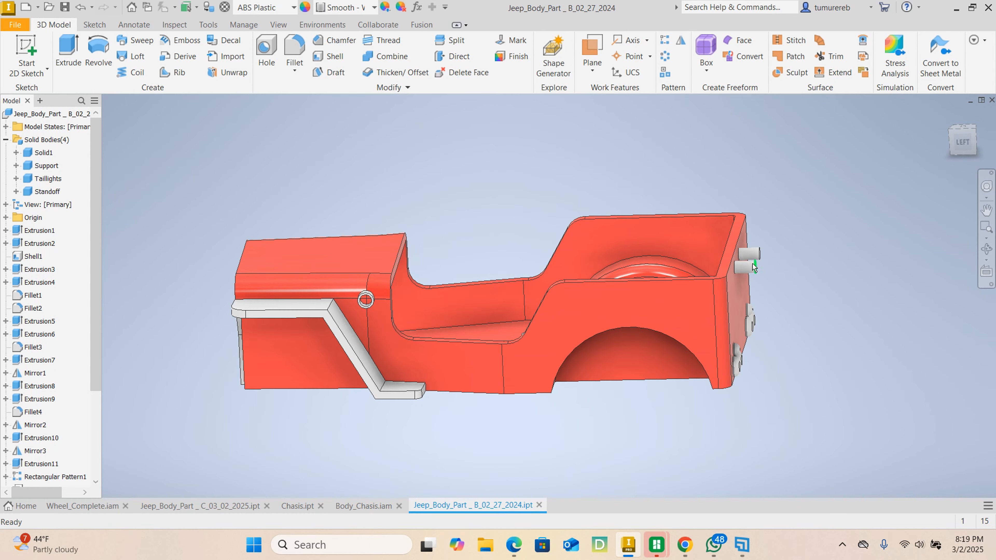
middle_click_drag(761, 266, 749, 320, "shift")
middle_click_drag(744, 366, 751, 290)
middle_click_drag(643, 342, 729, 367, "shift")
mouse_move(454, 324)
middle_mouse_down()
mouse_move(485, 382)
mouse_move(400, 372)
mouse_move(327, 350)
mouse_move(314, 375)
mouse_move(336, 356)
middle_mouse_up()
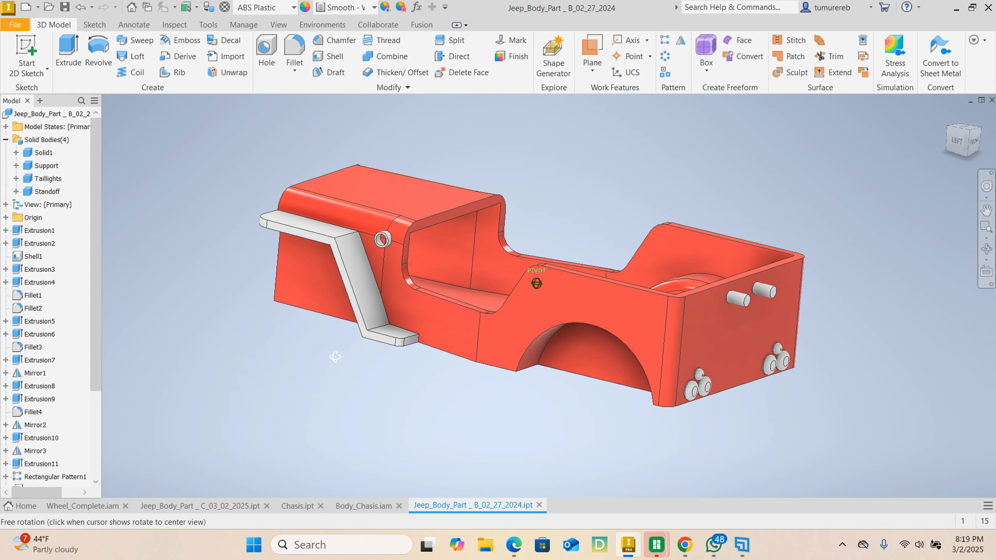
Examine the Jeep body from the rear, the hood end and the side, including the taillight clusters and standoffs
scroll(705, 392, "down", 6)
middle_click_drag(704, 392, 577, 355, "shift")
scroll(585, 357, "up", 5)
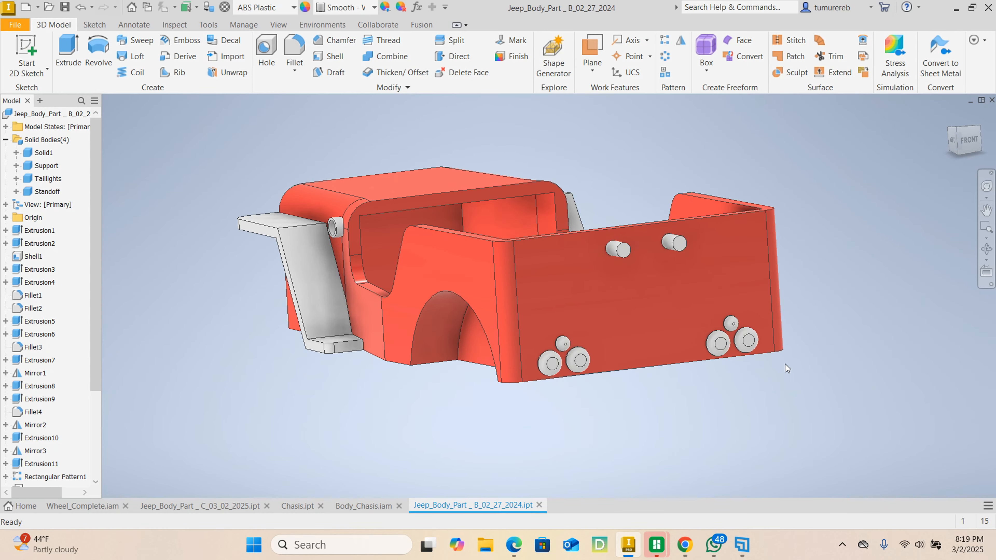
middle_click_drag(785, 364, 692, 355, "shift")
middle_click_drag(518, 327, 744, 360, "shift")
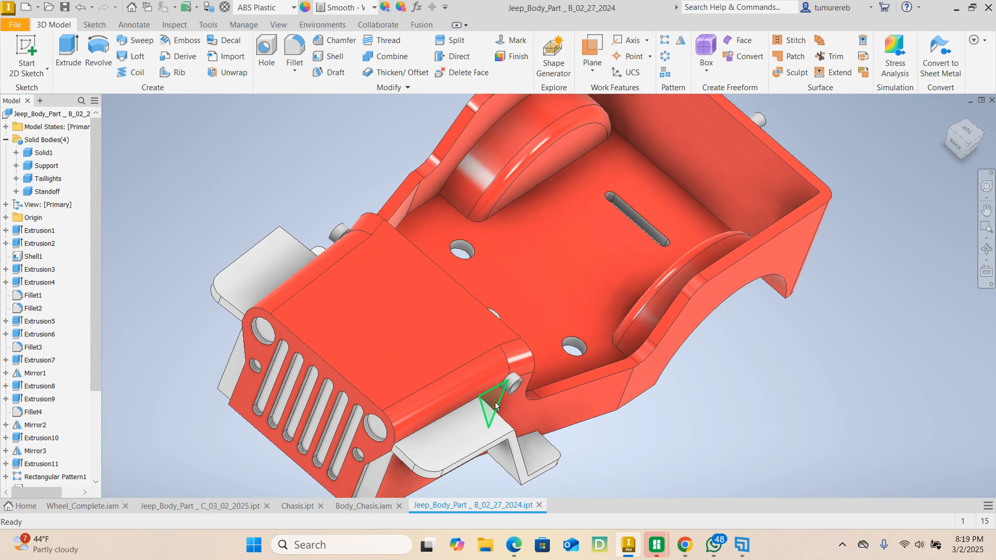
scroll(350, 425, "down", 4)
scroll(355, 425, "up", 3)
middle_click_drag(439, 423, 587, 417, "shift")
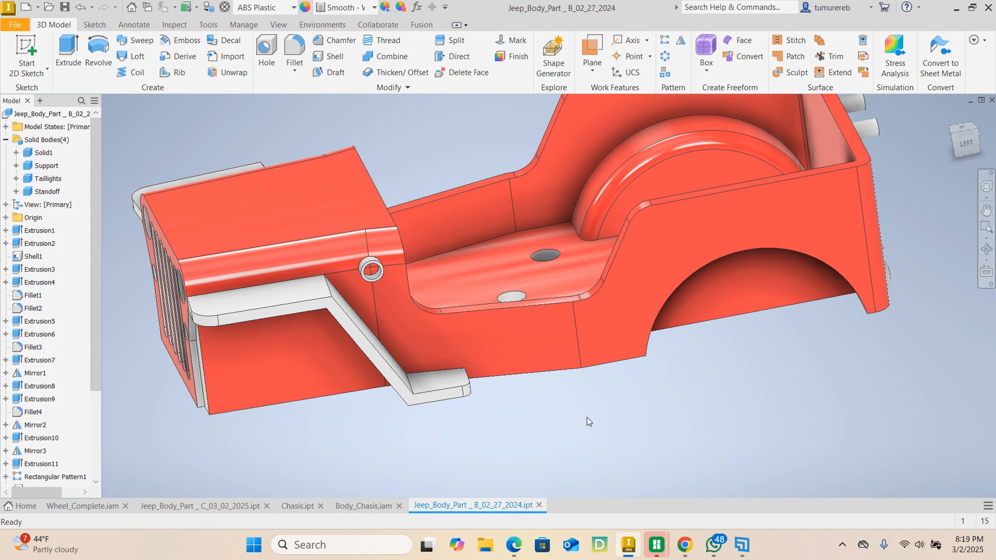
scroll(651, 408, "up", 3)
middle_click_drag(652, 419, 618, 396, "shift")
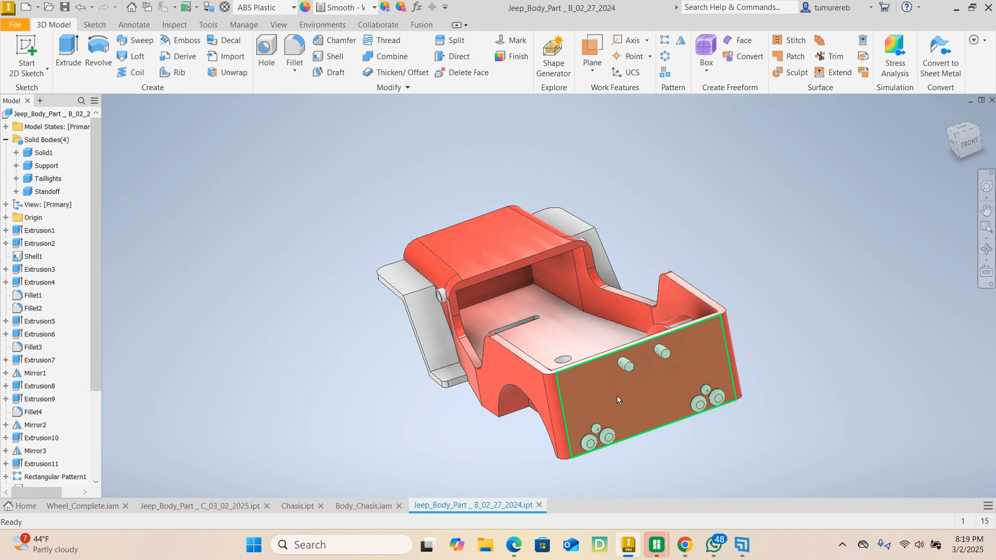
Apply the LED - Yellow On appearance to the left cluster's outer large taillight and the center face of the right cluster's outer one
scroll(587, 418, "down", 4)
scroll(588, 418, "down", 4)
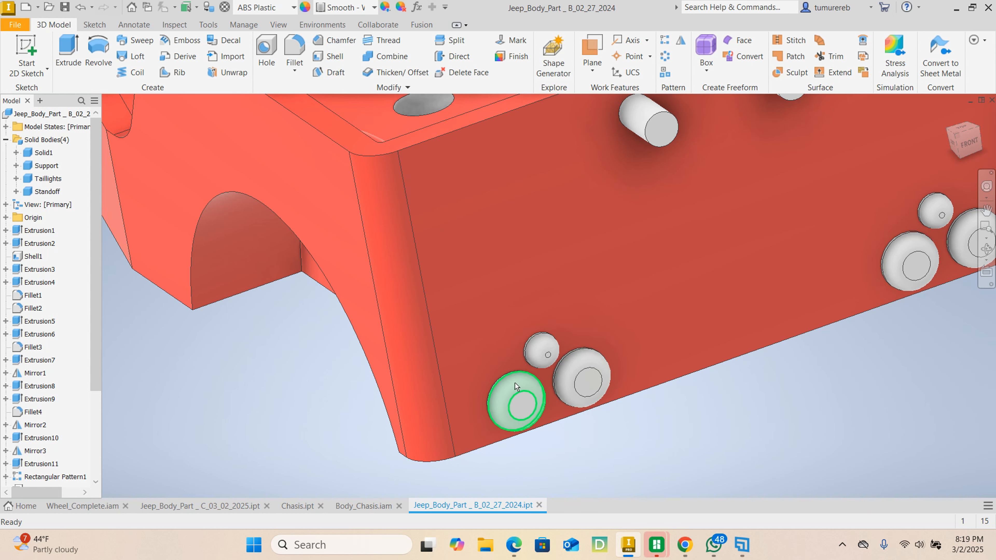
left_click(508, 392)
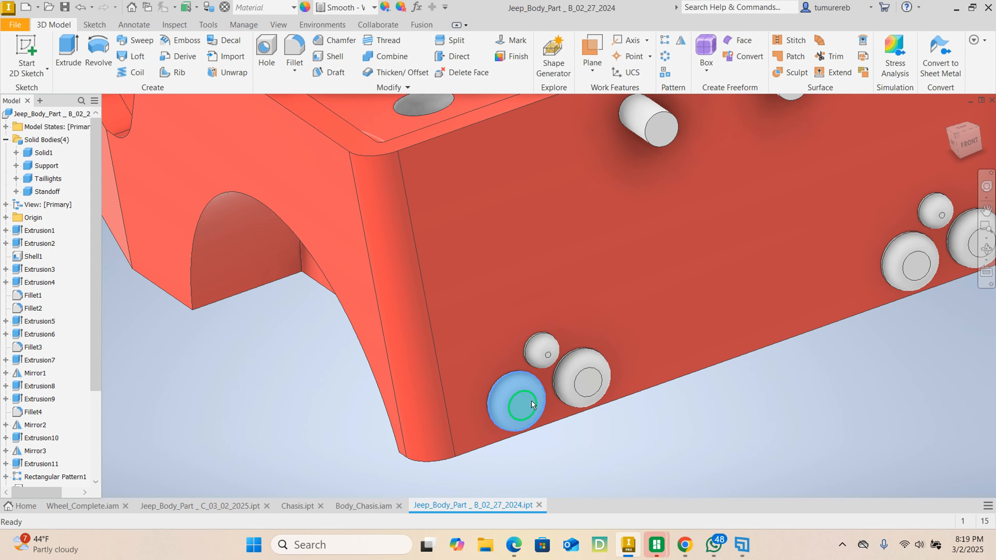
scroll(485, 338, "down", 3)
mouse_move(663, 409)
middle_mouse_down("shift")
mouse_move(689, 411)
mouse_move(680, 412)
mouse_move(807, 340)
middle_mouse_up("shift")
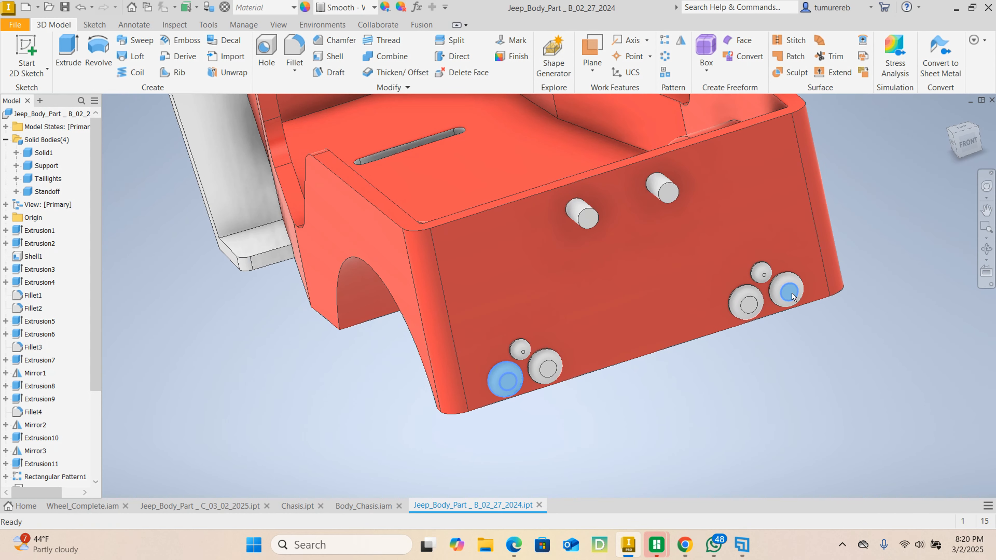
scroll(780, 301, "up", 3)
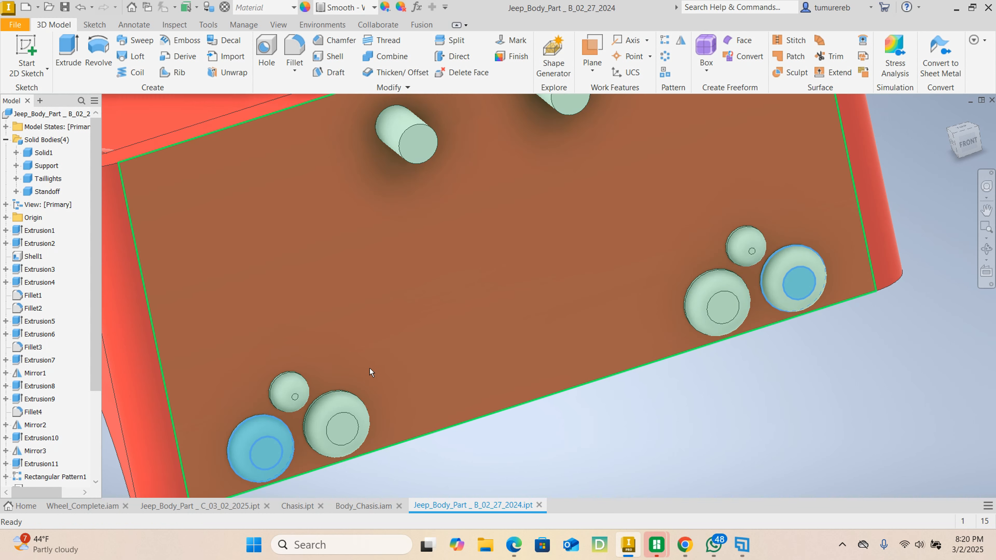
left_click(373, 11)
scroll(369, 79, "down", 6)
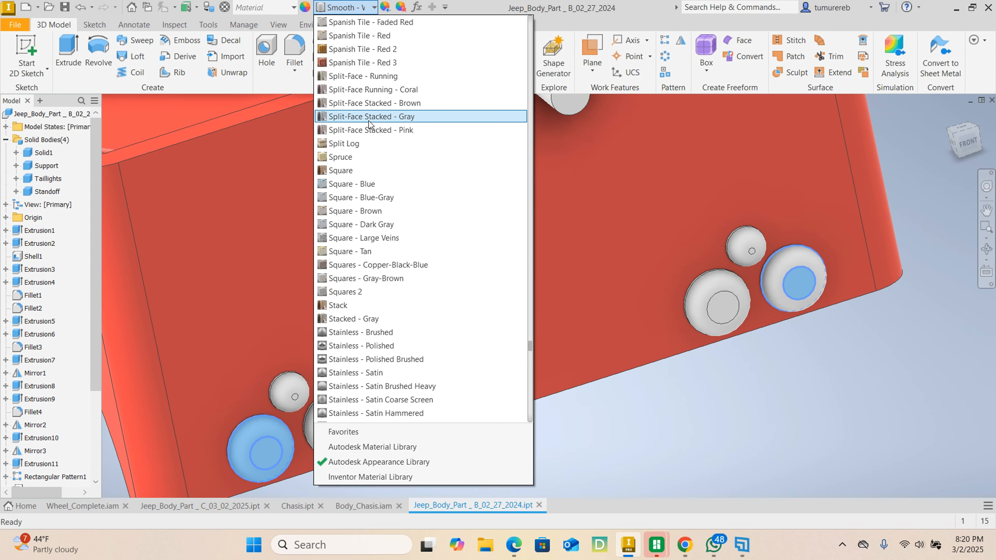
scroll(368, 124, "up", 15)
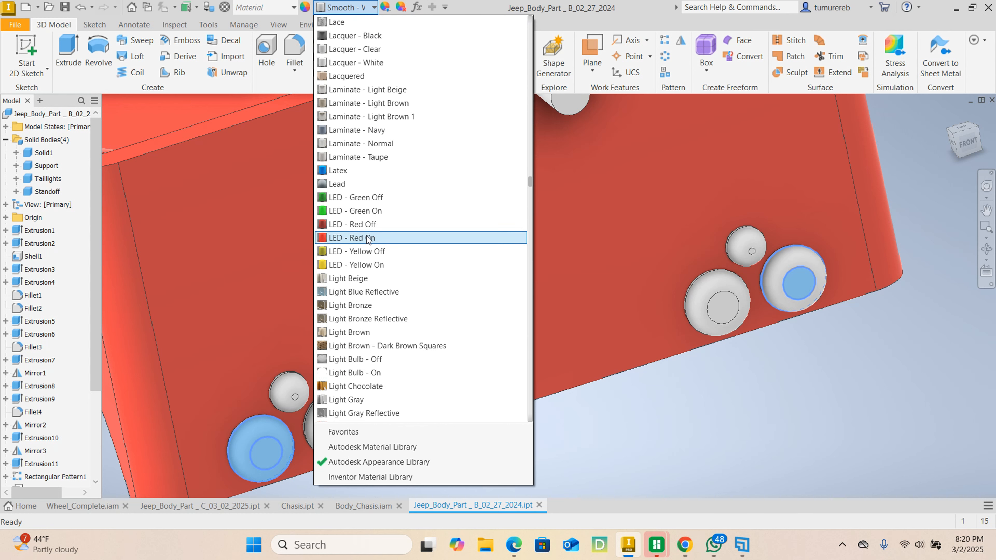
left_click(359, 265)
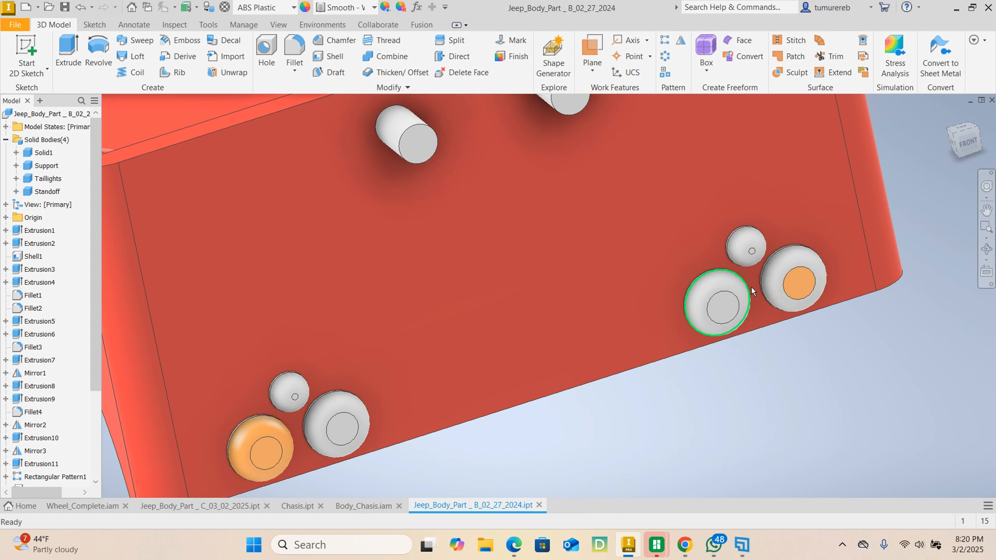
Apply the LED - Yellow On appearance to the remaining rounded face of the right cluster's outer large taillight
left_click(770, 278)
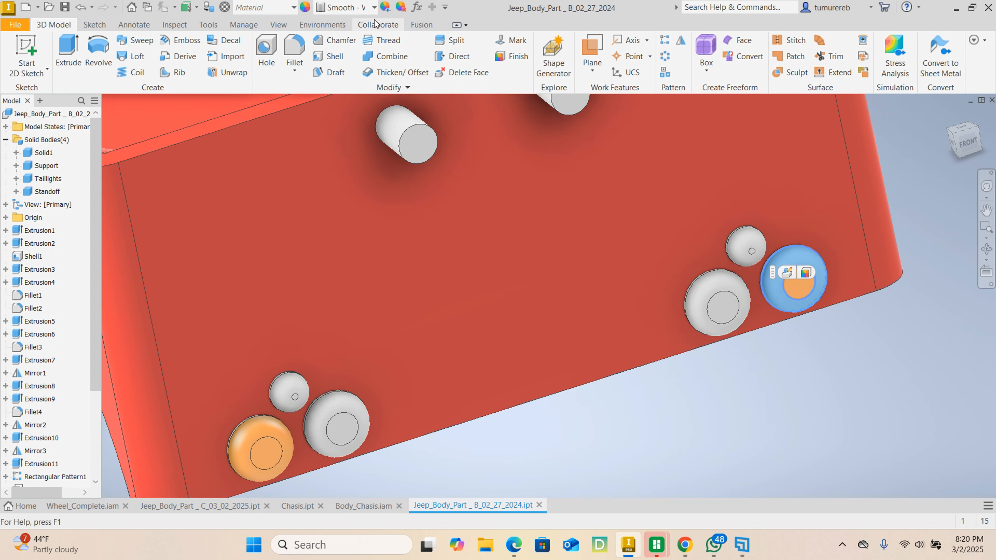
left_click(373, 8)
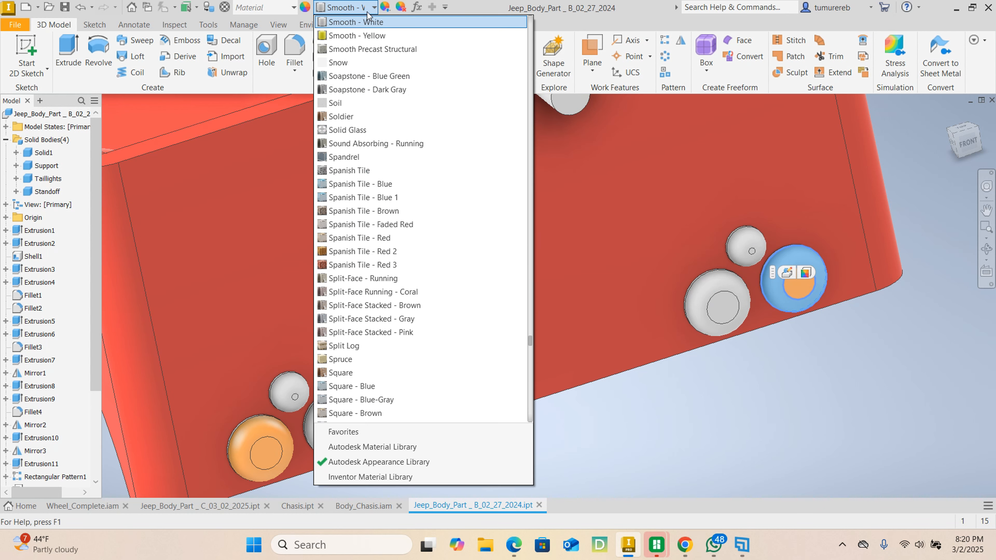
key("l")
left_click(378, 265)
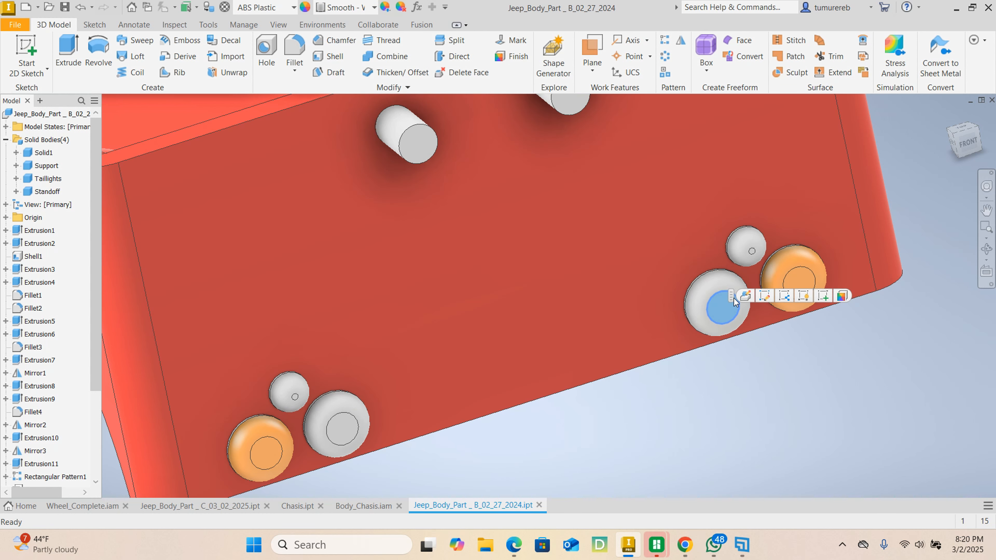
Apply the LED - Red On appearance to the left cluster's inner large taillight and the rounded face of the right cluster's inner one
left_click(732, 295)
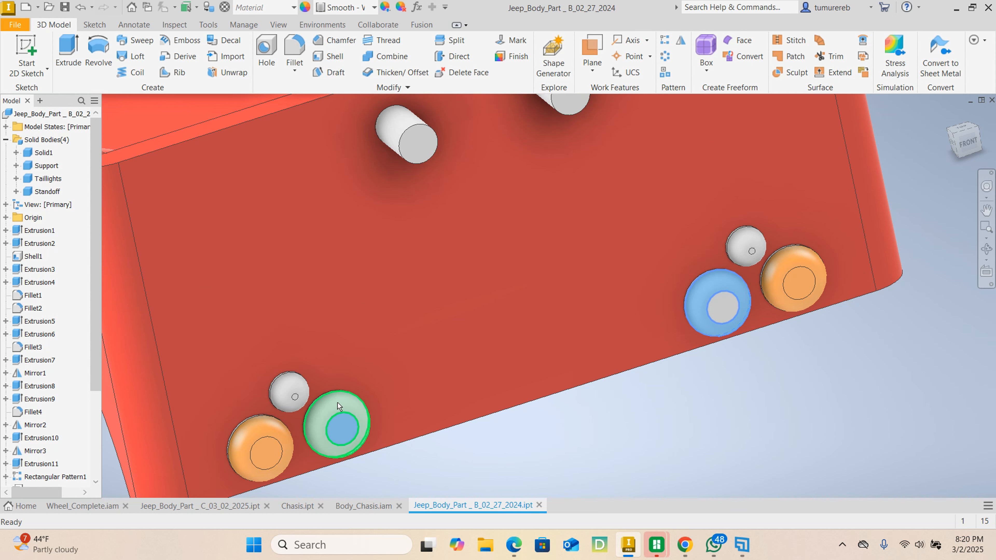
left_click(337, 395, "ctrl")
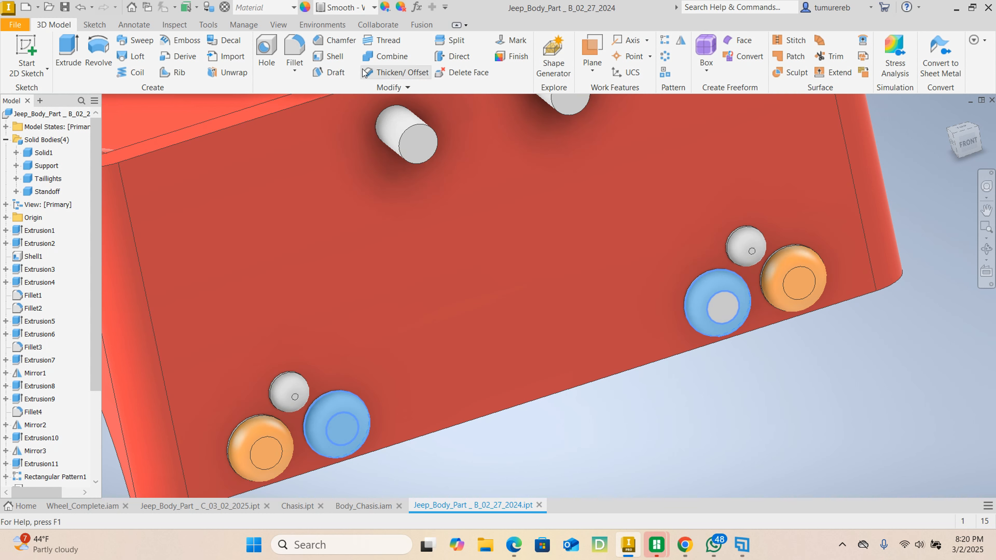
left_click(373, 9)
scroll(364, 155, "down", 3)
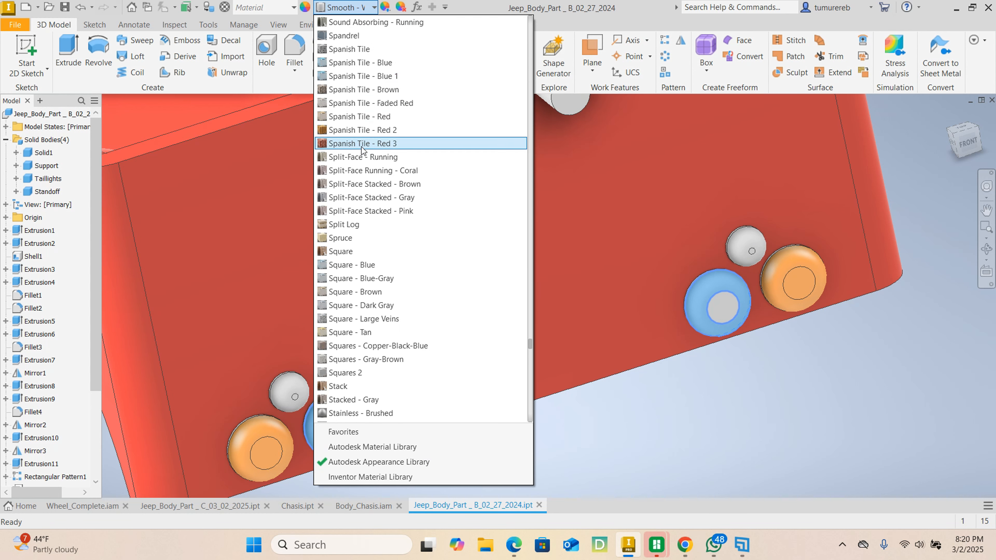
scroll(362, 155, "up", 15)
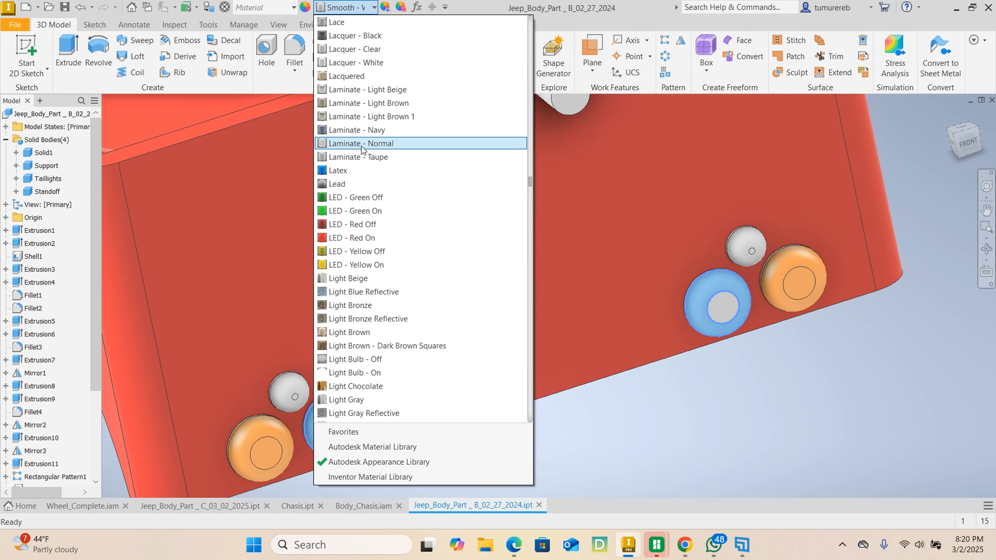
left_click(349, 238)
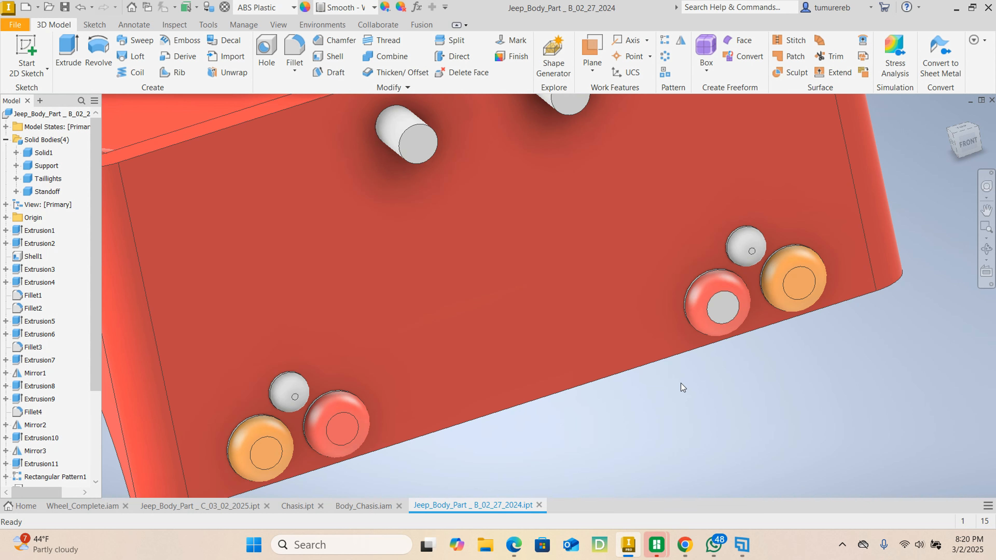
Apply the LED - Red On appearance to the center face of the right cluster's inner large taillight
left_click(724, 310)
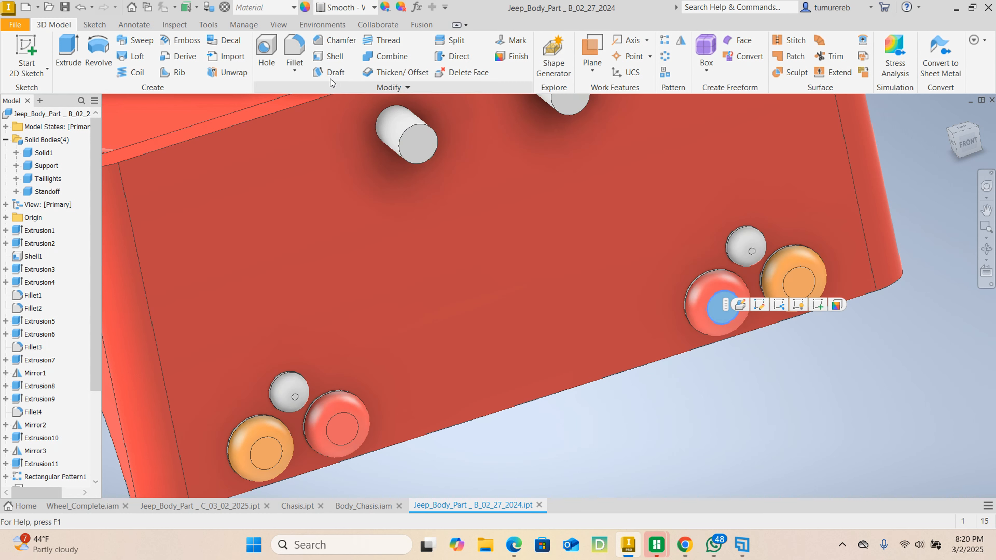
left_click(373, 8)
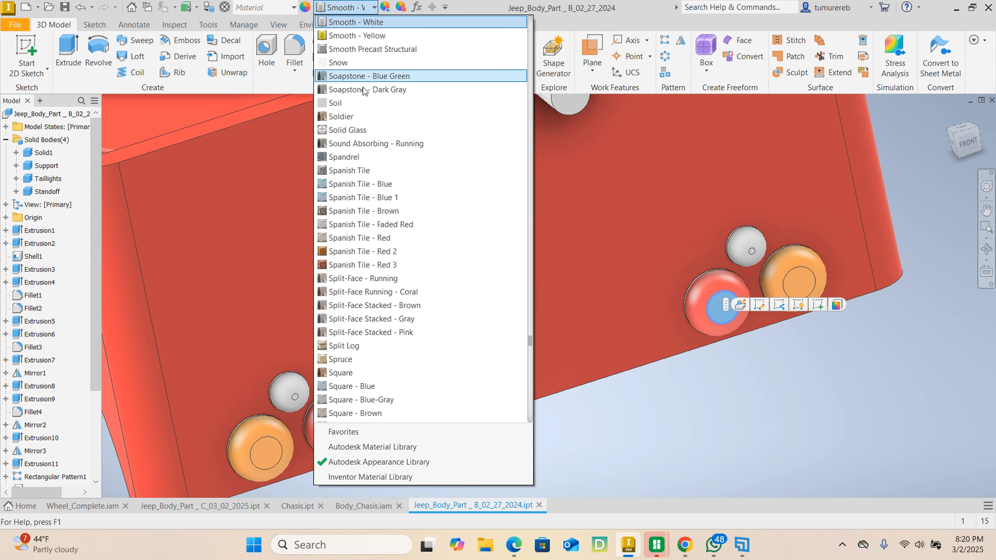
scroll(370, 232, "up", 20)
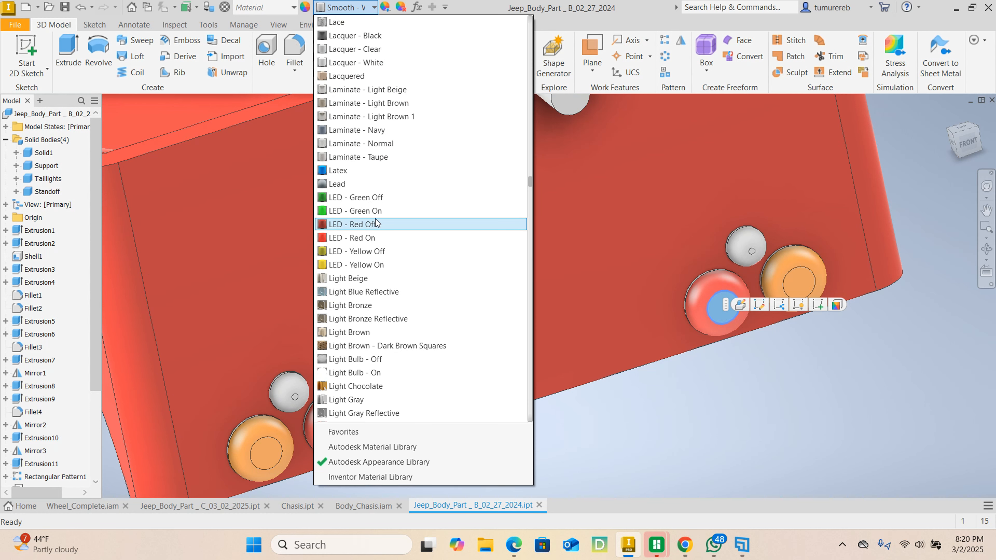
left_click(347, 239)
Apply the Light Bulb - On appearance to the small upper light in both taillight clusters
scroll(683, 387, "up", 3)
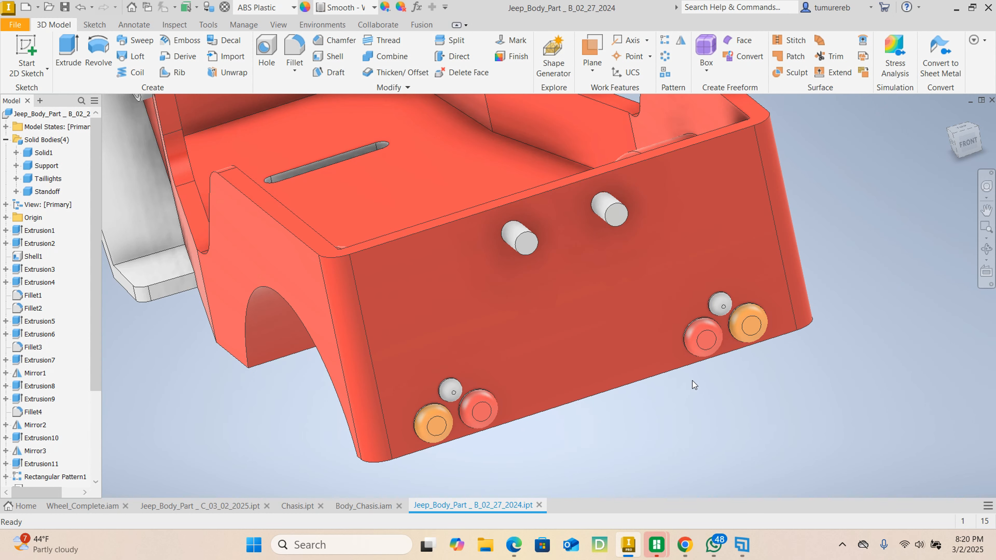
scroll(726, 317, "down", 4)
scroll(725, 317, "up", 4)
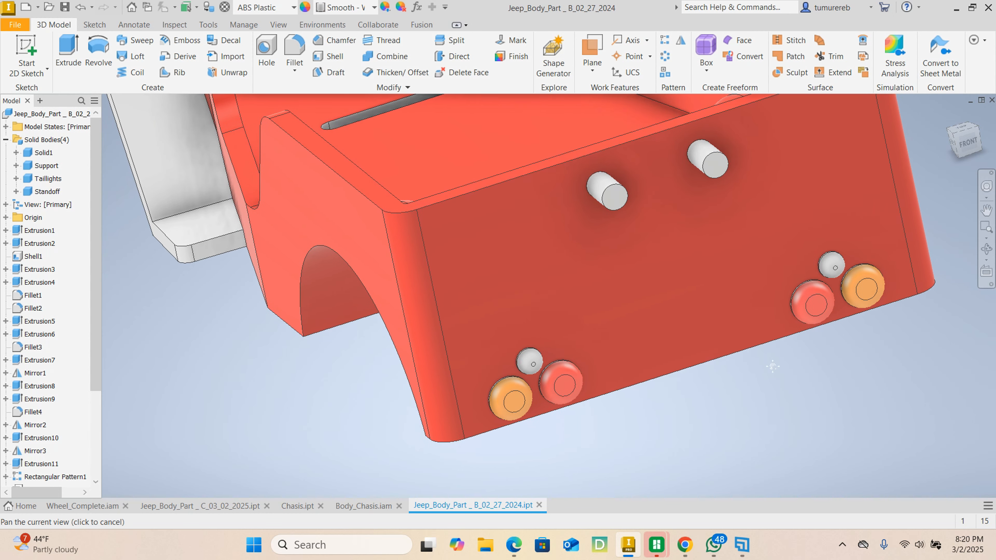
scroll(565, 359, "down", 5)
left_click(465, 367)
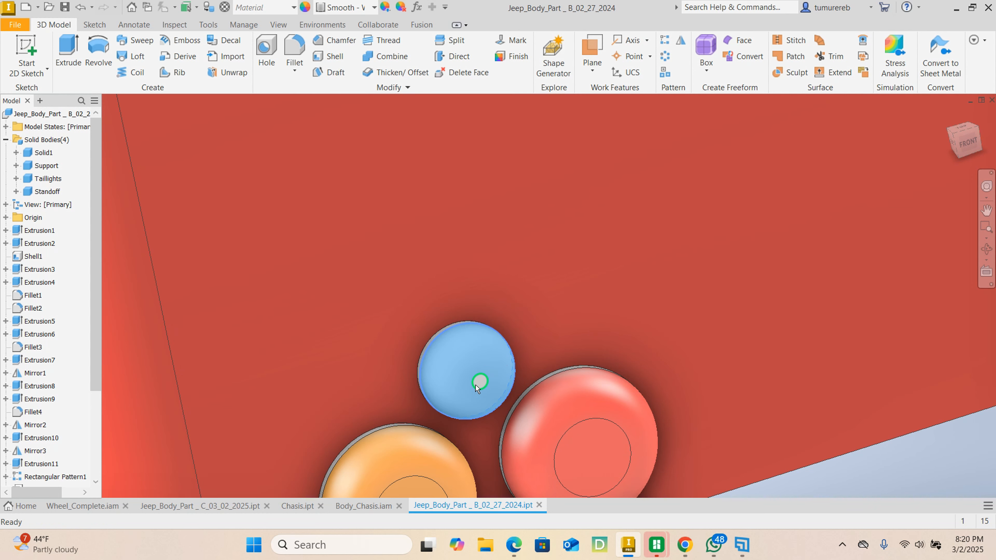
scroll(476, 385, "up", 4)
scroll(695, 325, "down", 4)
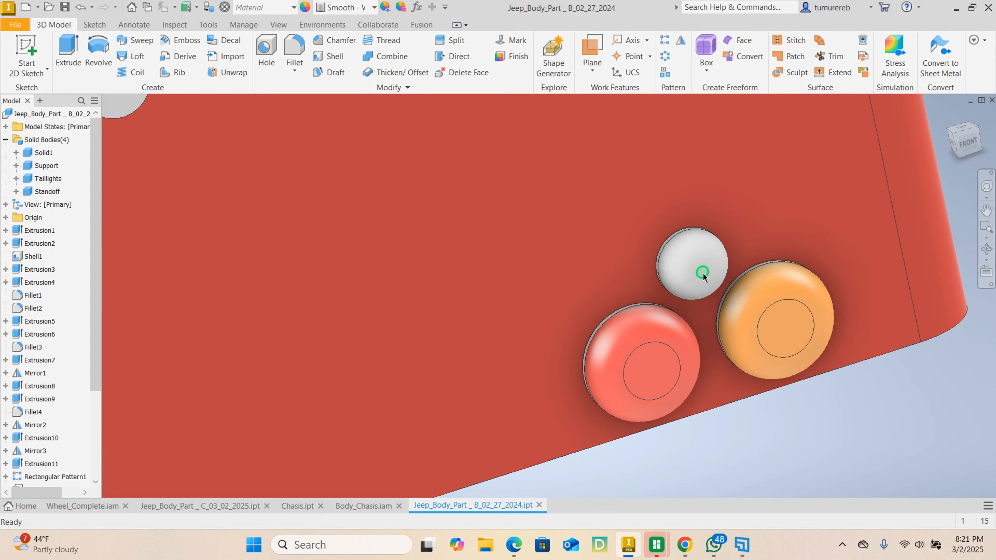
left_click(691, 262)
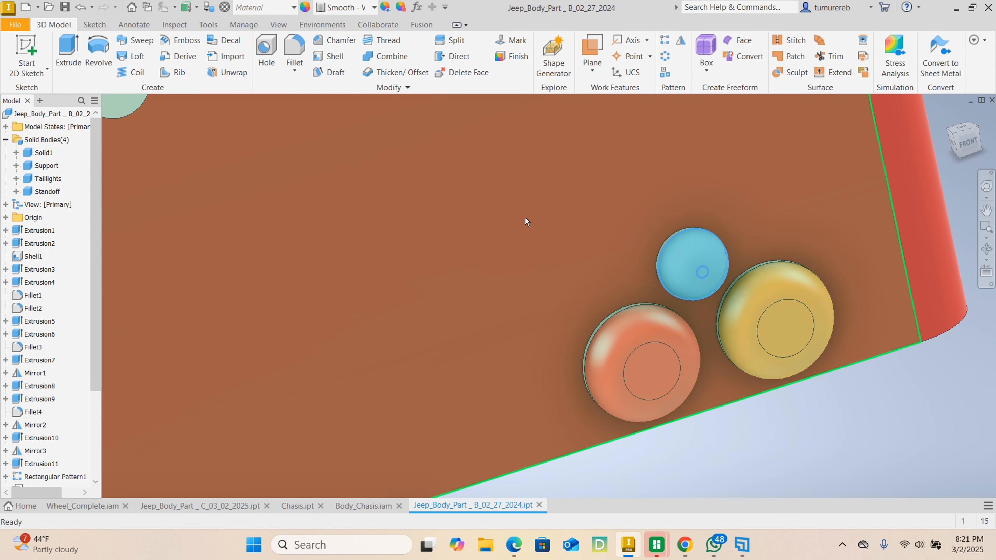
left_click(362, 14)
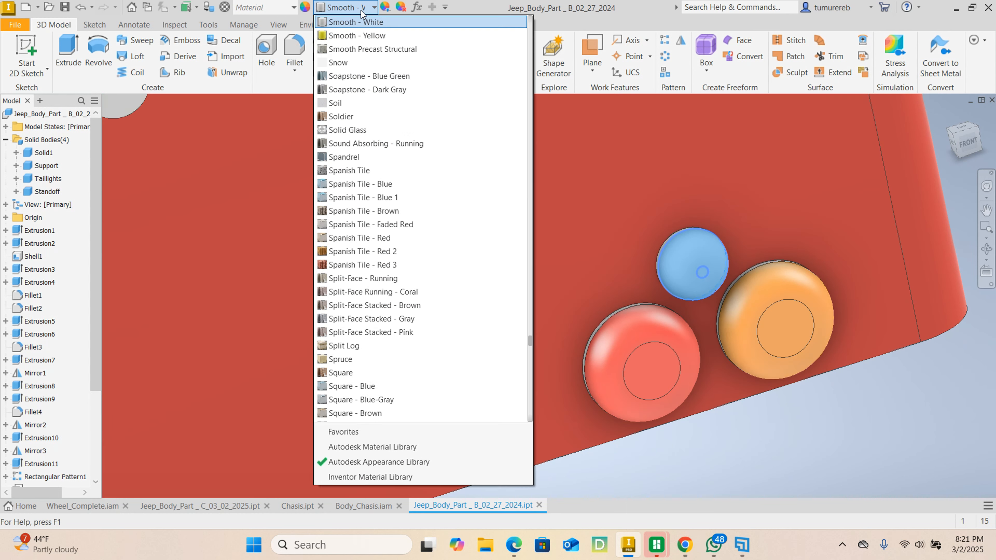
scroll(336, 243, "down", 3)
scroll(337, 379, "up", 6)
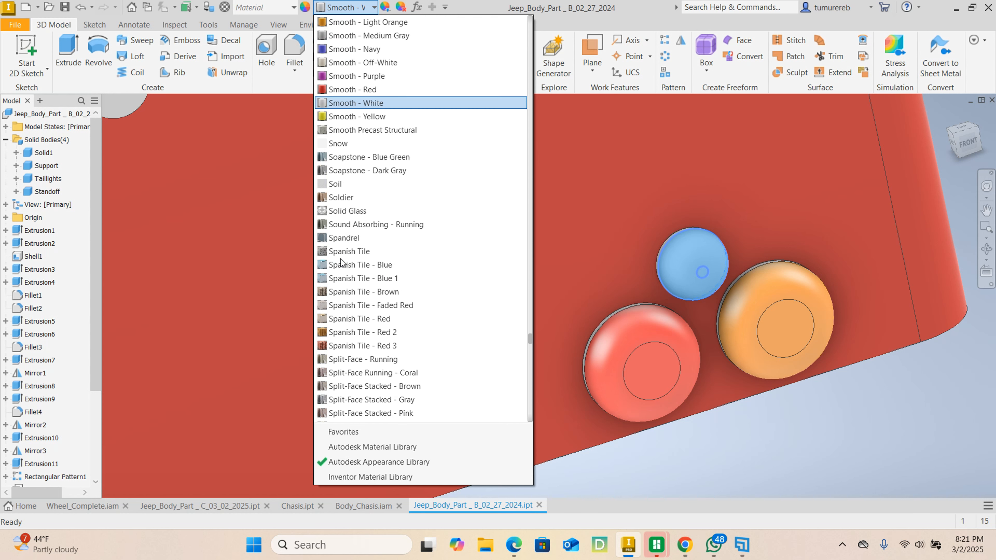
scroll(341, 262, "up", 20)
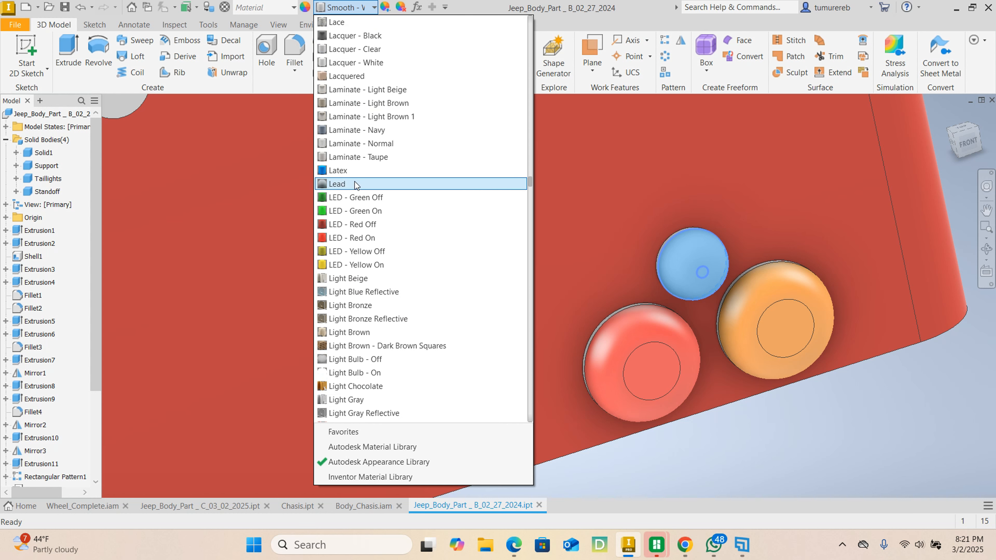
left_click(357, 374)
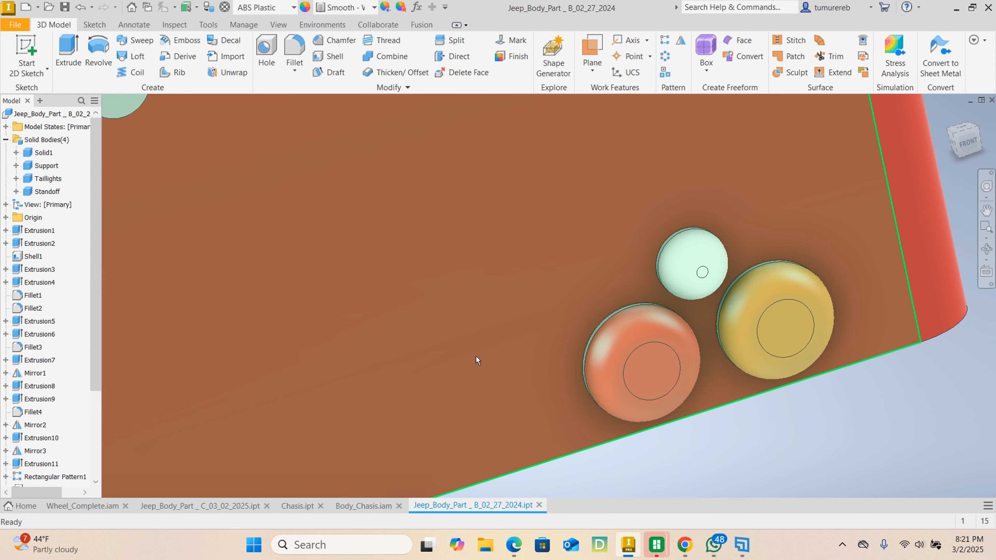
Apply the Light Red appearance to both cylindrical standoffs on the body's rear panel
scroll(477, 356, "down", 5)
middle_click_drag(445, 293, 570, 281)
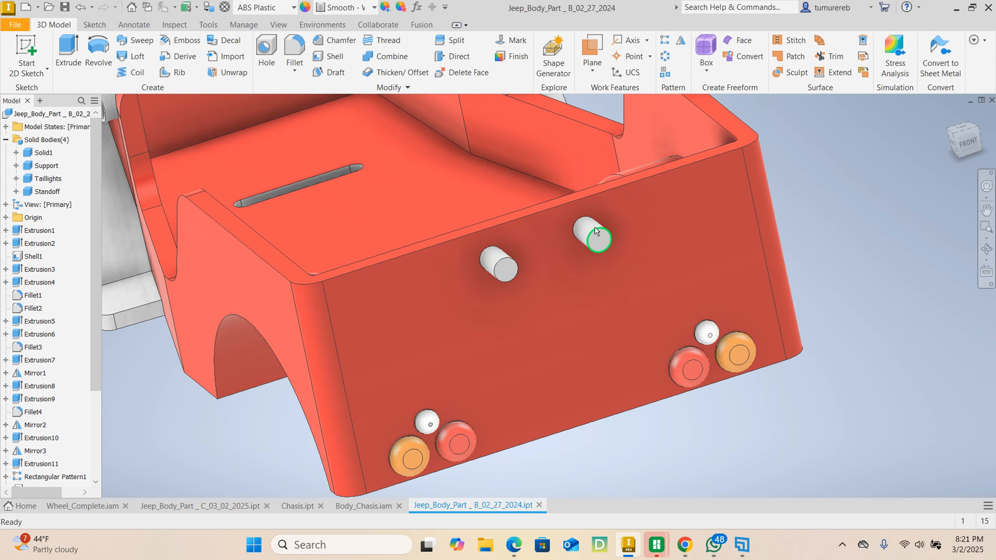
left_click(589, 232)
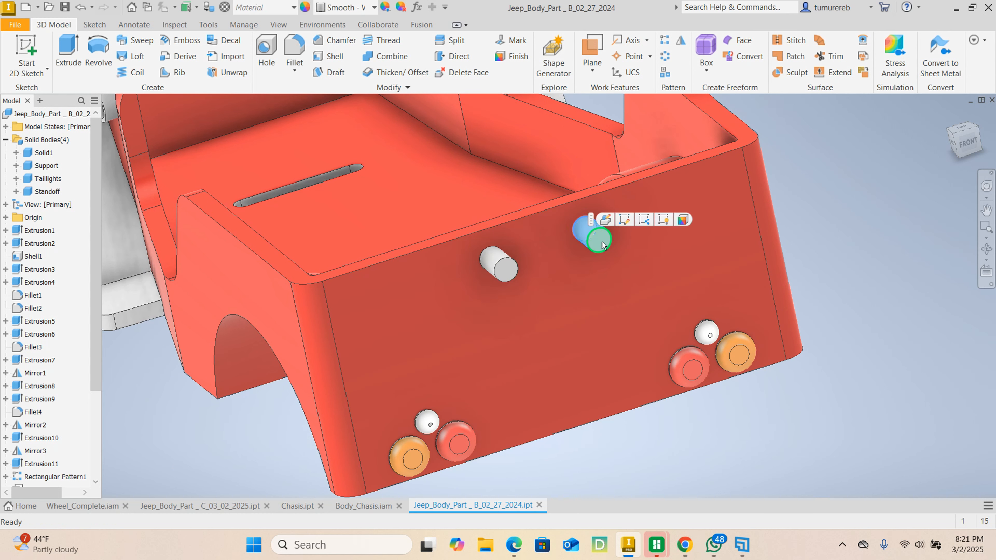
left_click(496, 261, "ctrl")
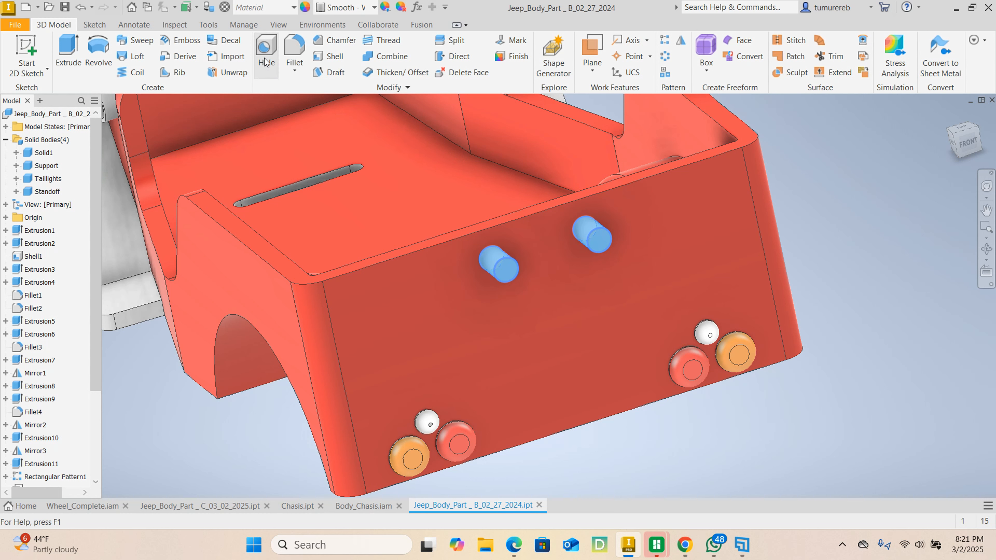
left_click(374, 7)
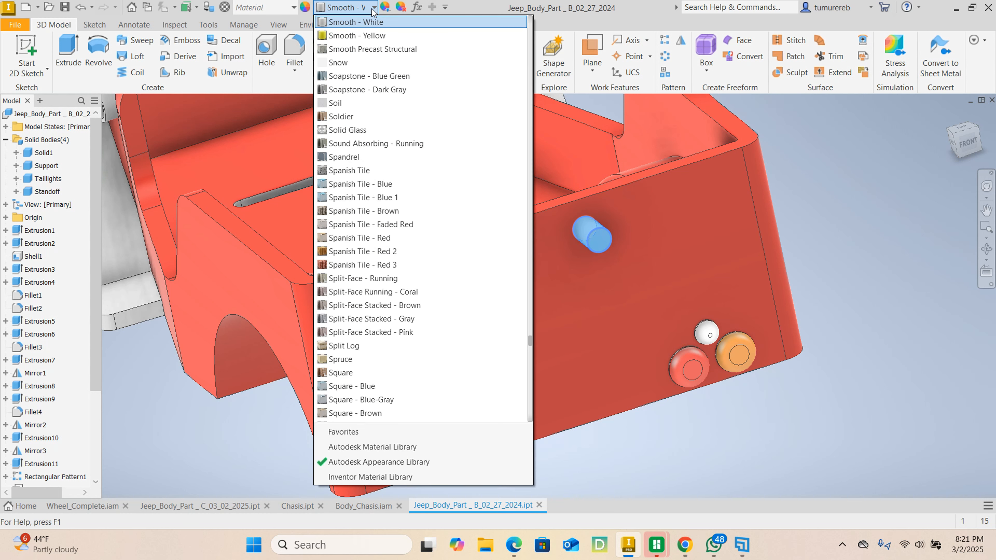
scroll(370, 251, "up", 15)
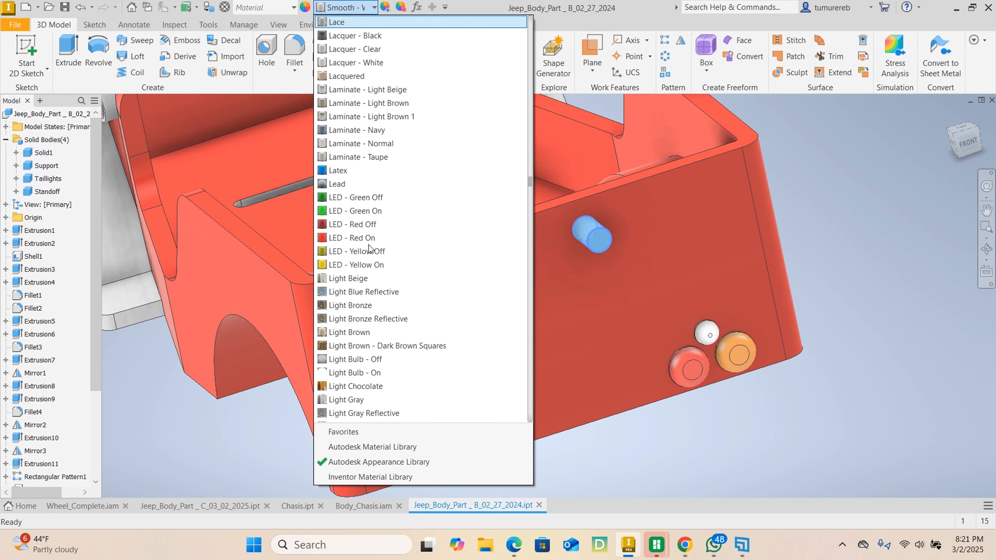
scroll(354, 313, "down", 1)
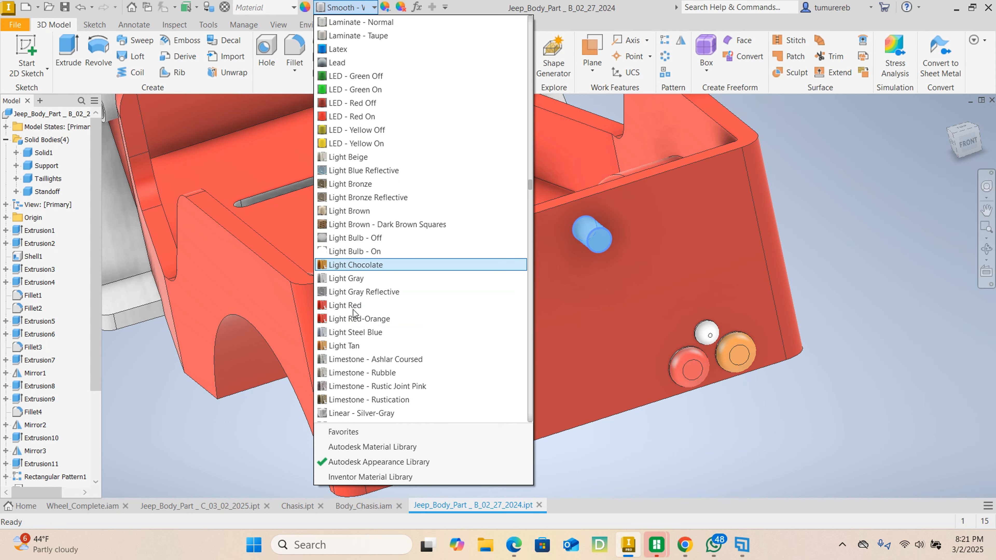
left_click(355, 305)
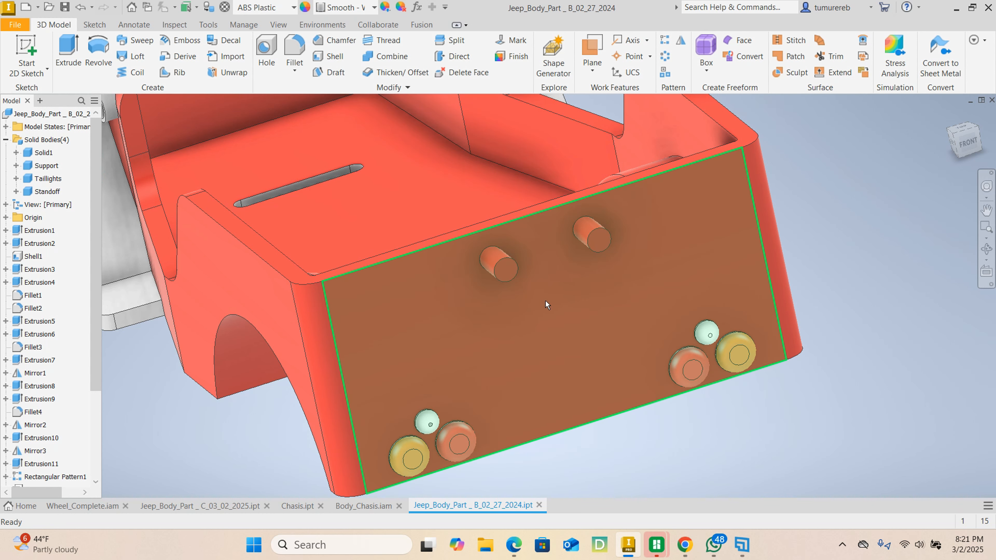
Apply the Light Red appearance to the front part of the body, including both fenders
scroll(492, 359, "down", 5)
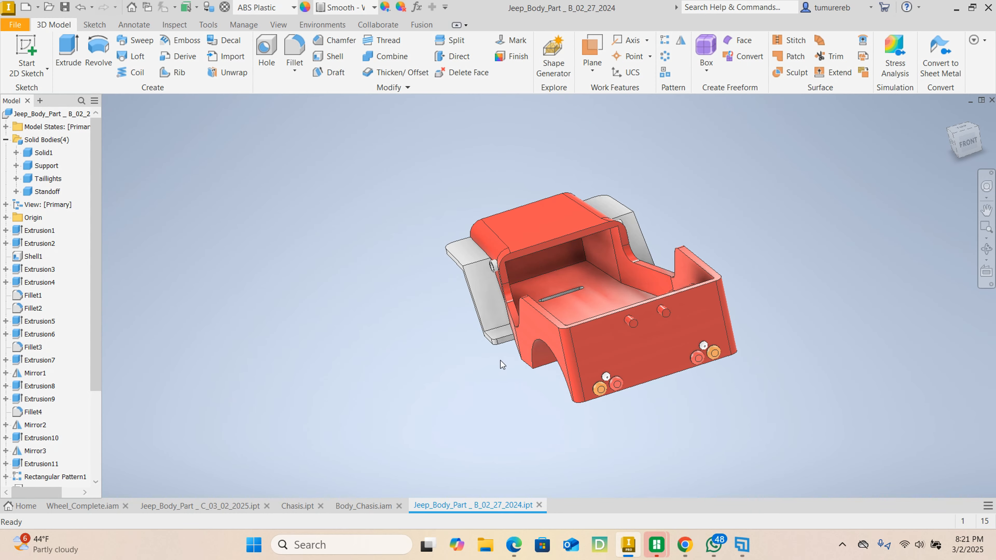
mouse_move(466, 359)
middle_mouse_down("shift")
mouse_move(550, 345)
mouse_move(865, 386)
mouse_move(882, 367)
mouse_move(888, 390)
middle_mouse_up("shift")
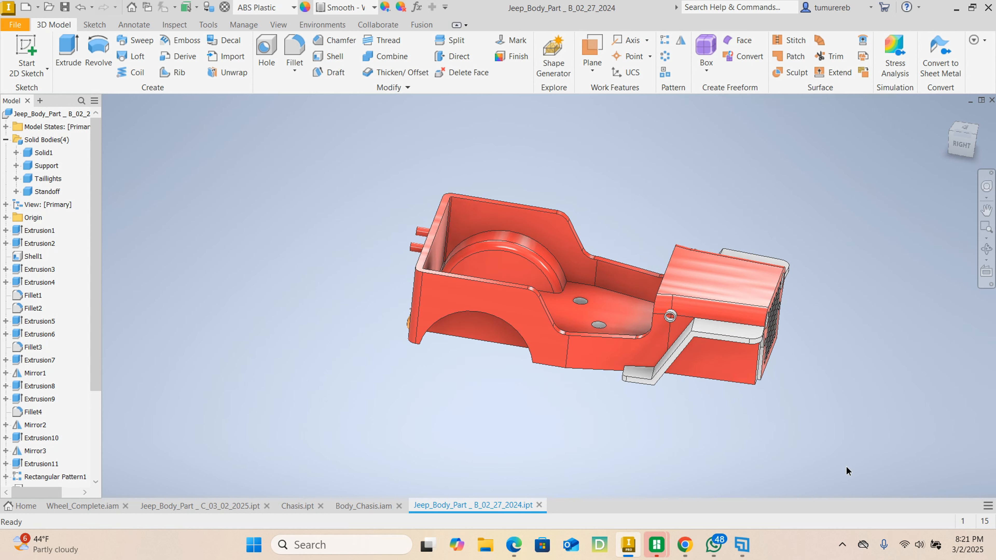
left_click_drag(846, 466, 614, 213)
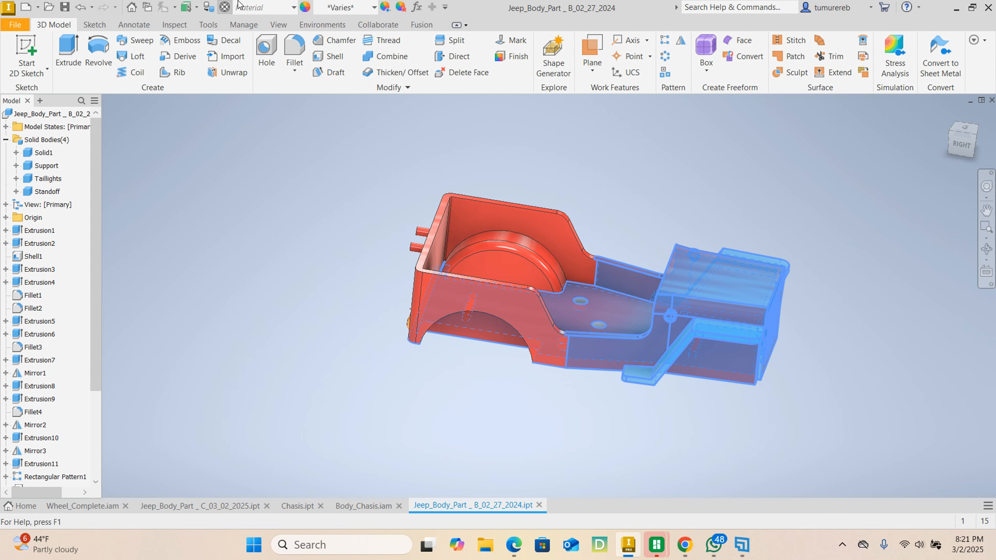
left_click(365, 9)
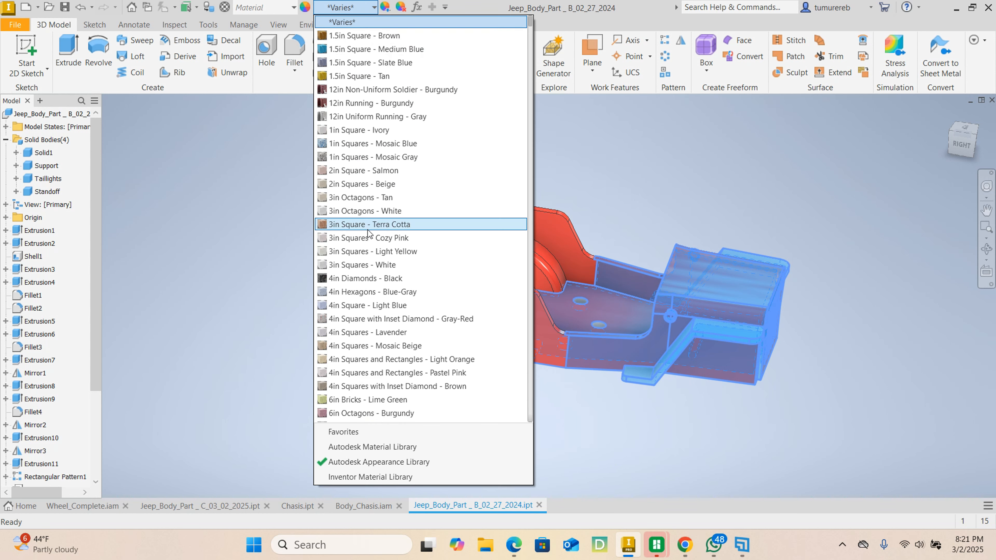
scroll(353, 130, "down", 5)
scroll(376, 278, "down", 2)
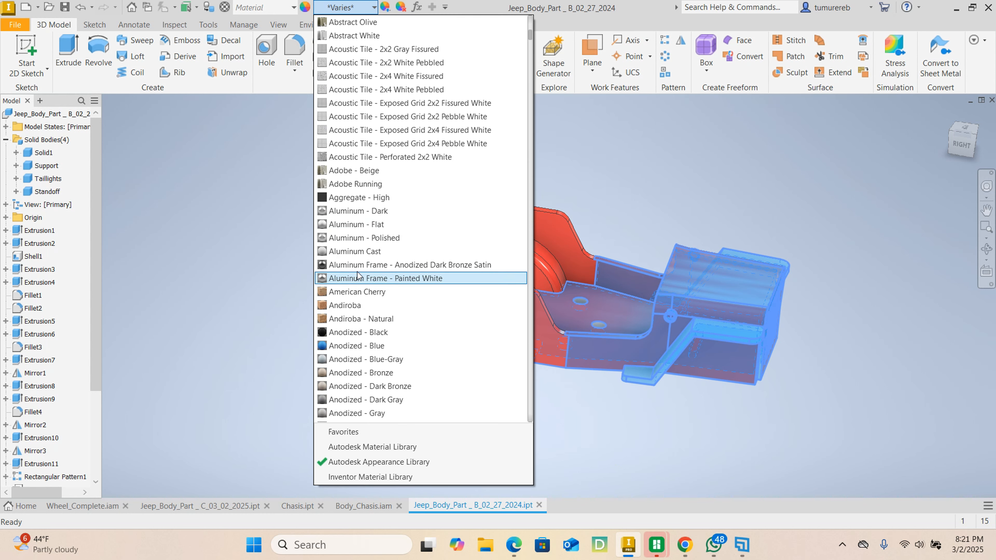
key("l")
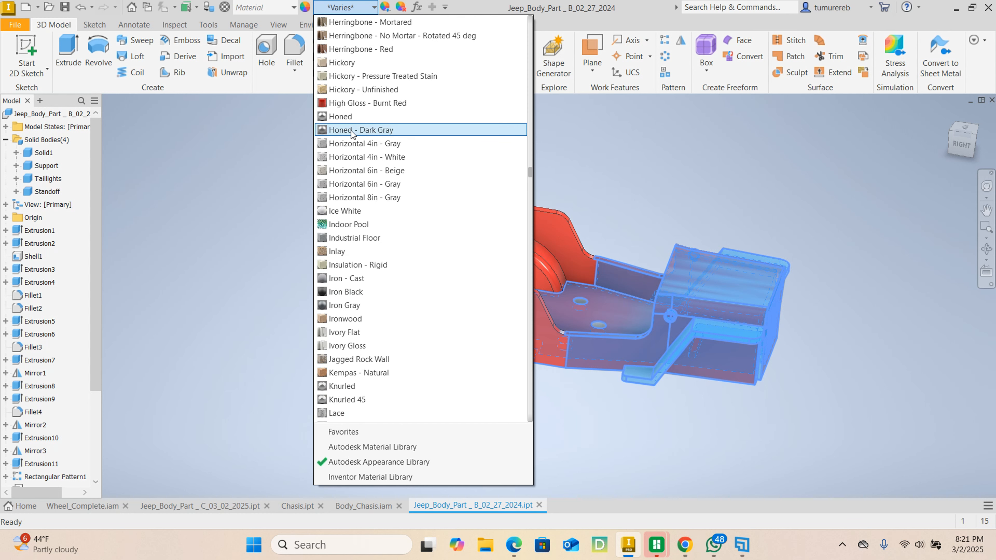
scroll(359, 168, "down", 8)
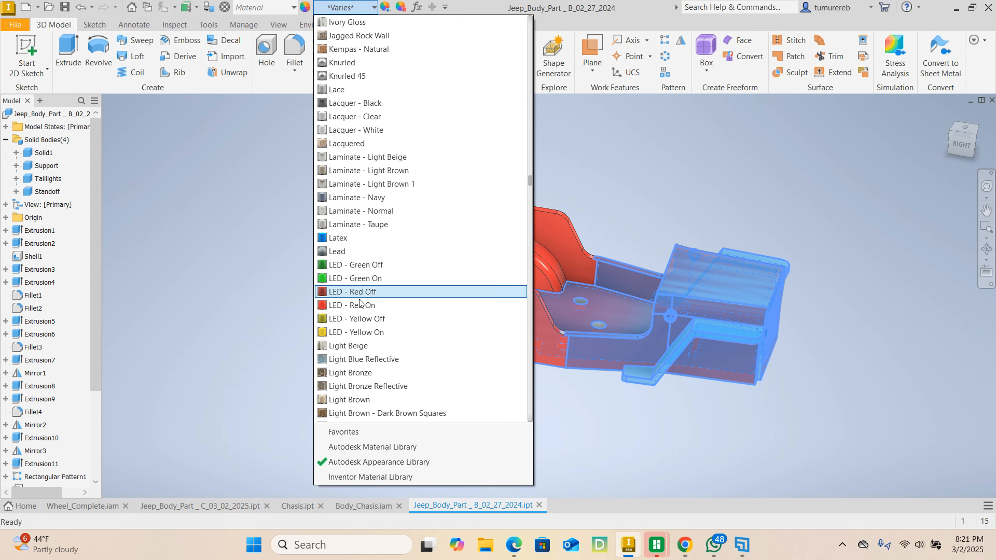
scroll(358, 336, "down", 3)
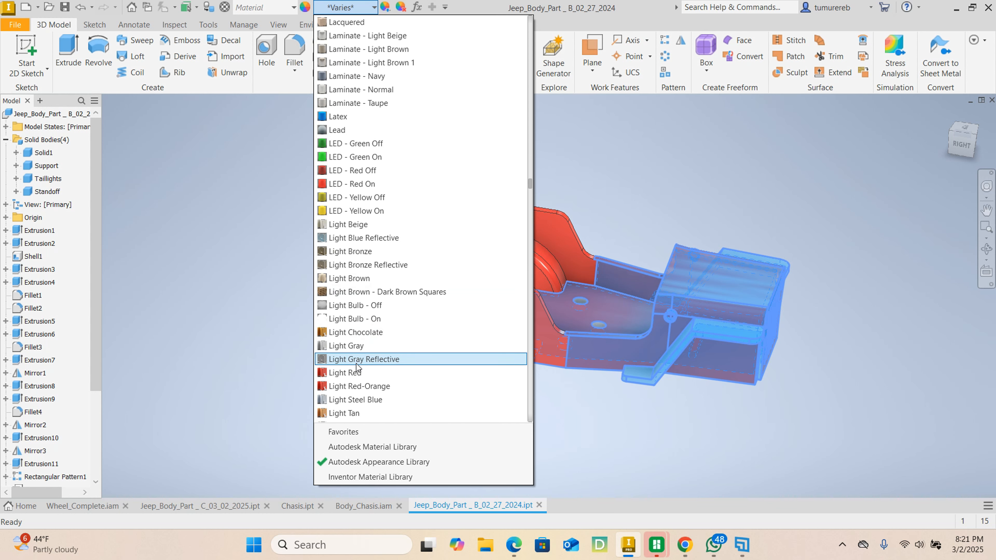
left_click(356, 373)
left_click(799, 270)
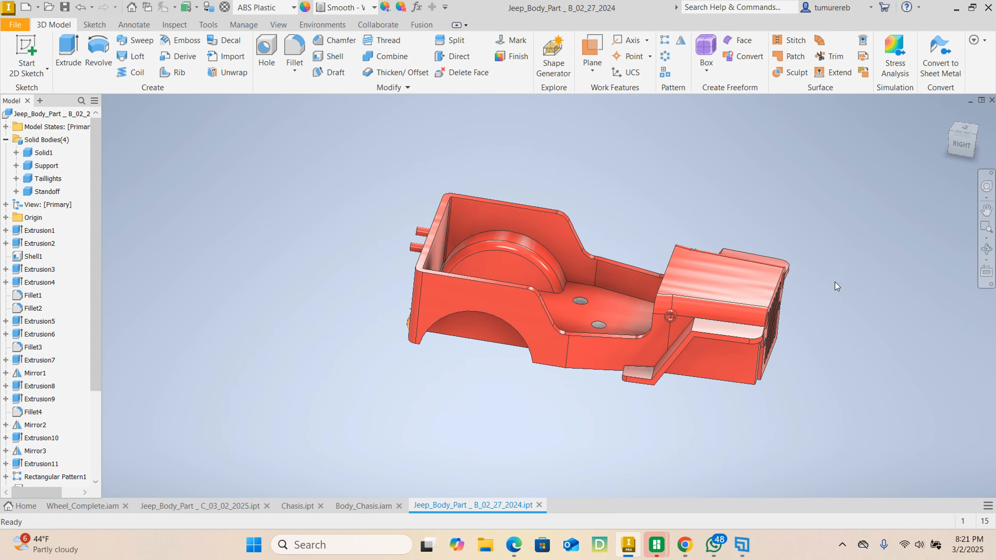
Examine the recolored body from the front grille, both sides, above and the rear
mouse_move(819, 287)
middle_mouse_down("shift")
mouse_move(781, 338)
mouse_move(812, 282)
mouse_move(773, 271)
mouse_move(694, 392)
mouse_move(695, 424)
mouse_move(688, 397)
mouse_move(691, 439)
mouse_move(711, 383)
middle_mouse_up("shift")
middle_click_drag(483, 387, 712, 361, "shift")
scroll(509, 298, "up", 5)
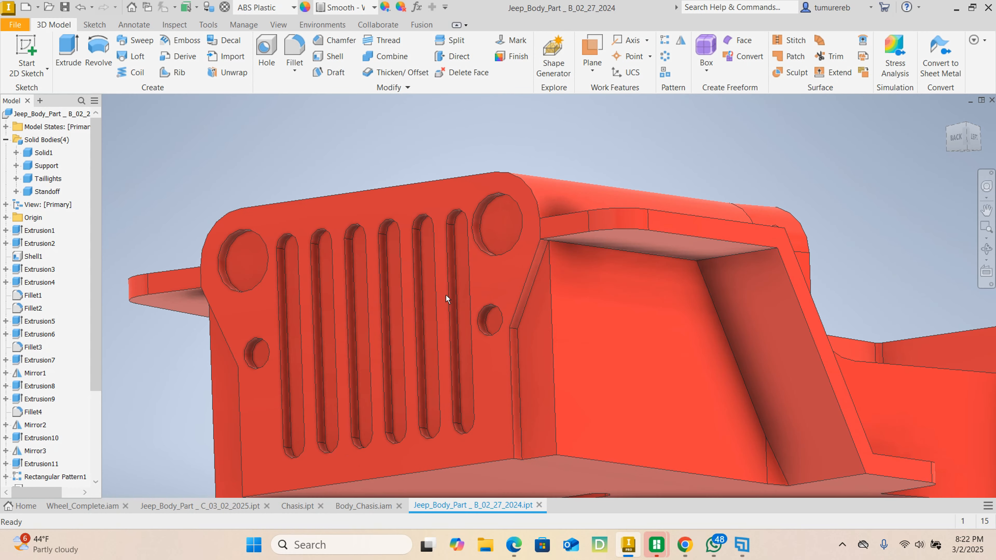
scroll(472, 298, "down", 5)
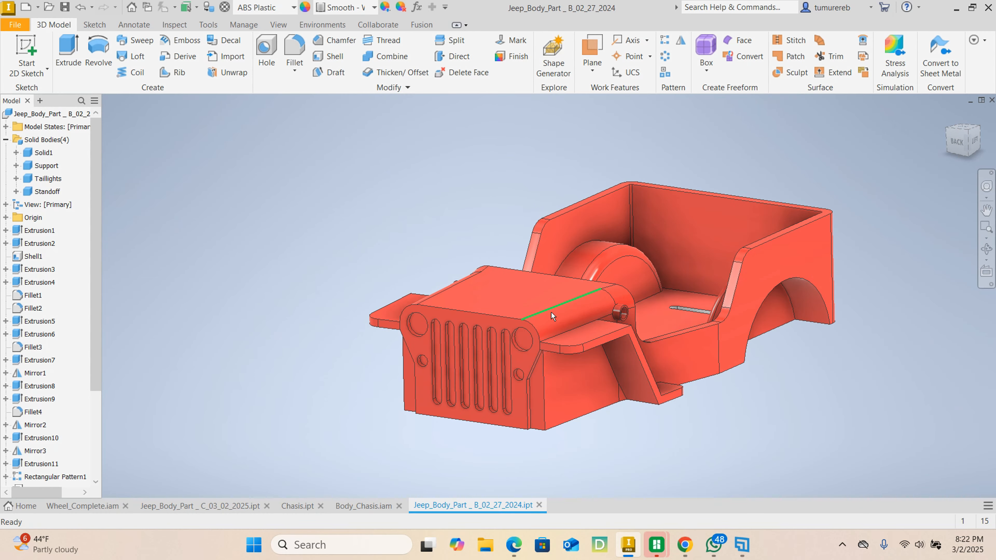
middle_click_drag(551, 312, 682, 348, "shift")
mouse_move(505, 346)
middle_mouse_down("shift")
mouse_move(501, 231)
mouse_move(752, 261)
mouse_move(532, 238)
middle_mouse_up("shift")
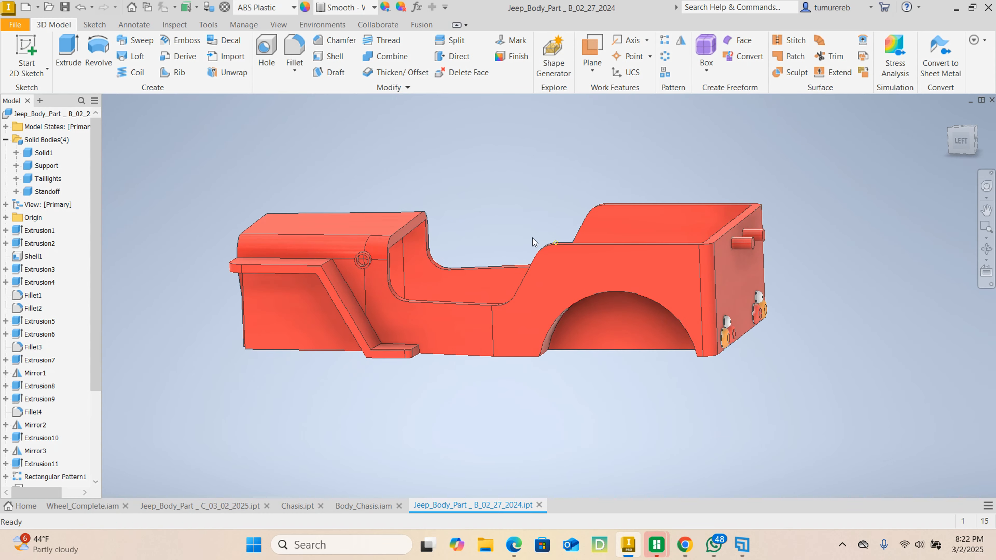
middle_click_drag(424, 256, 685, 282, "shift")
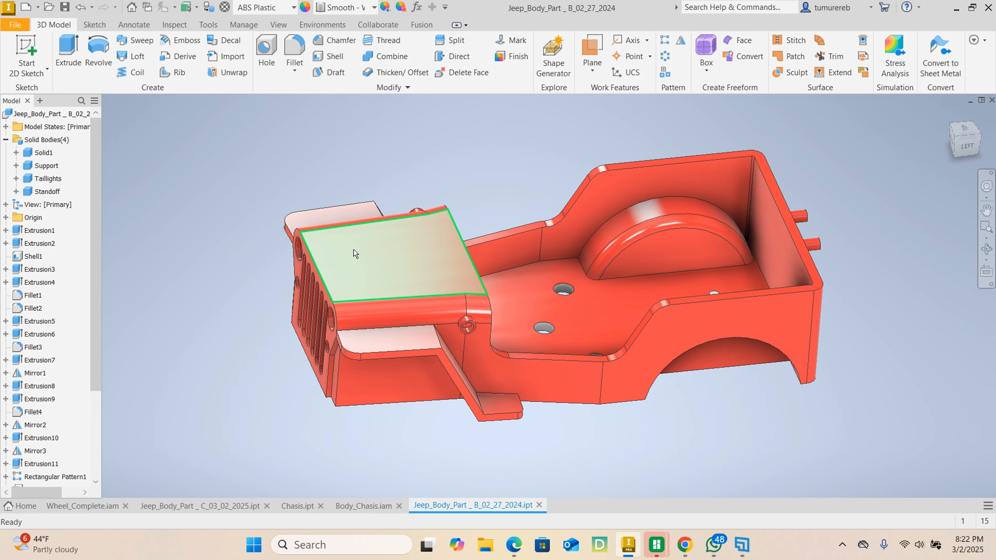
middle_click_drag(352, 251, 578, 234, "shift")
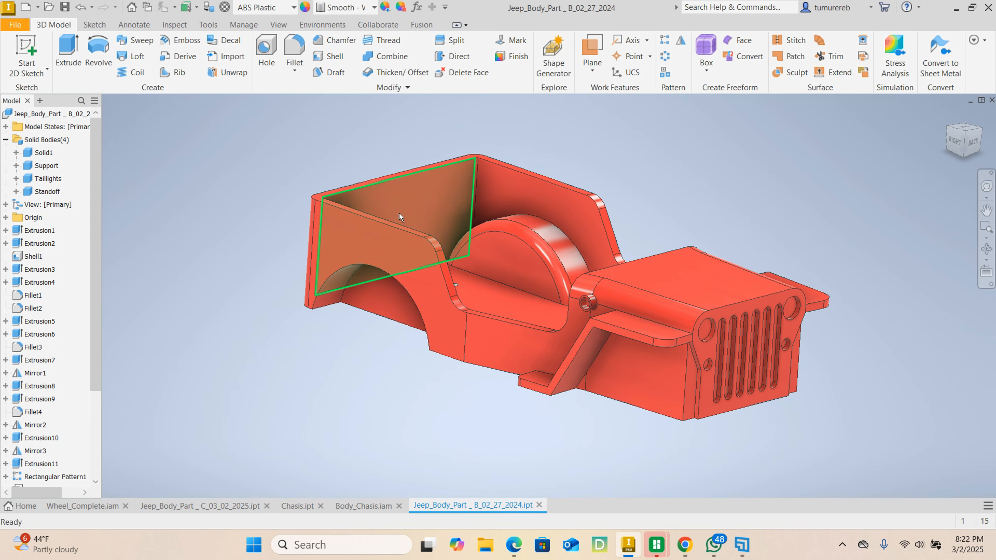
middle_click_drag(419, 255, 356, 250, "shift")
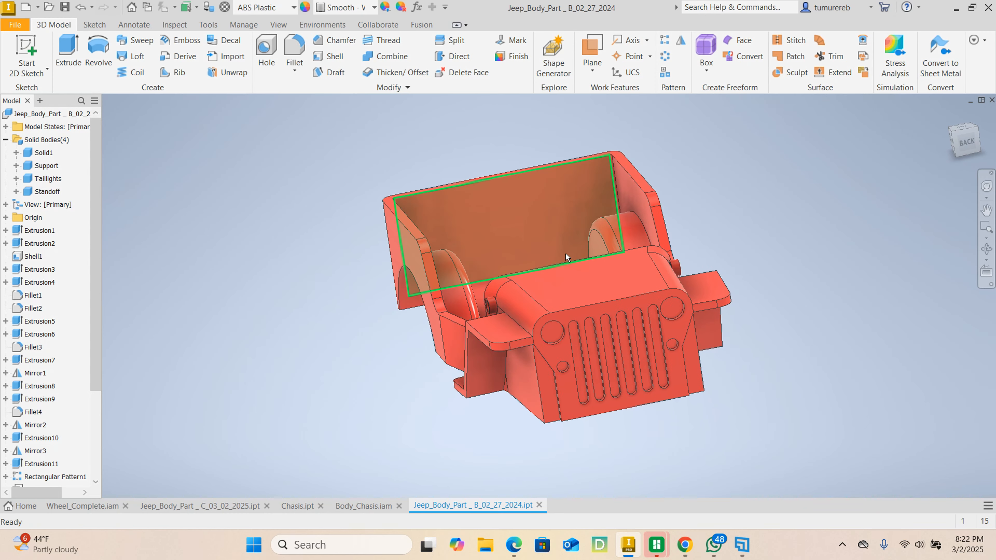
middle_click_drag(739, 307, 544, 275, "shift")
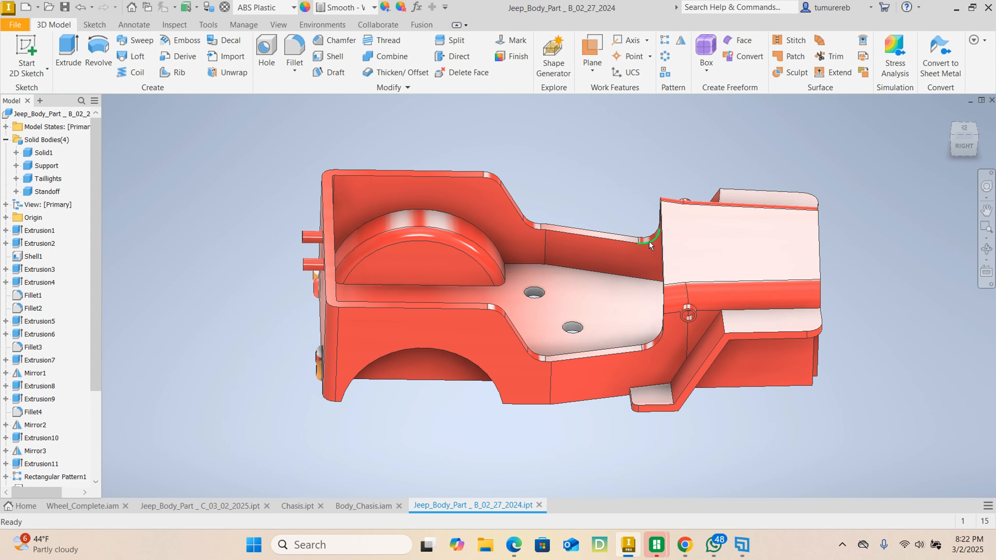
middle_click_drag(550, 177, 344, 142, "shift")
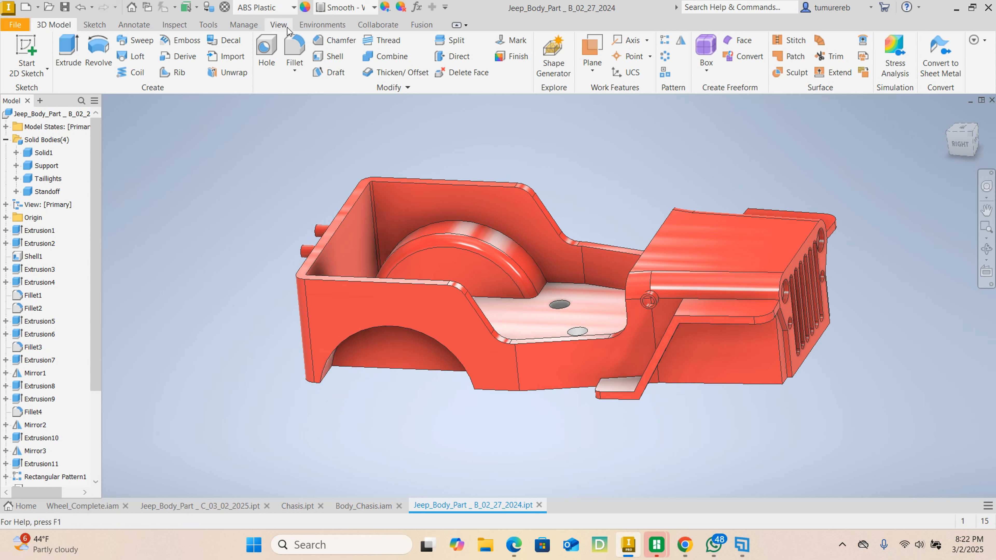
Change the model's visual style to realistic shading without edge lines
left_click(280, 26)
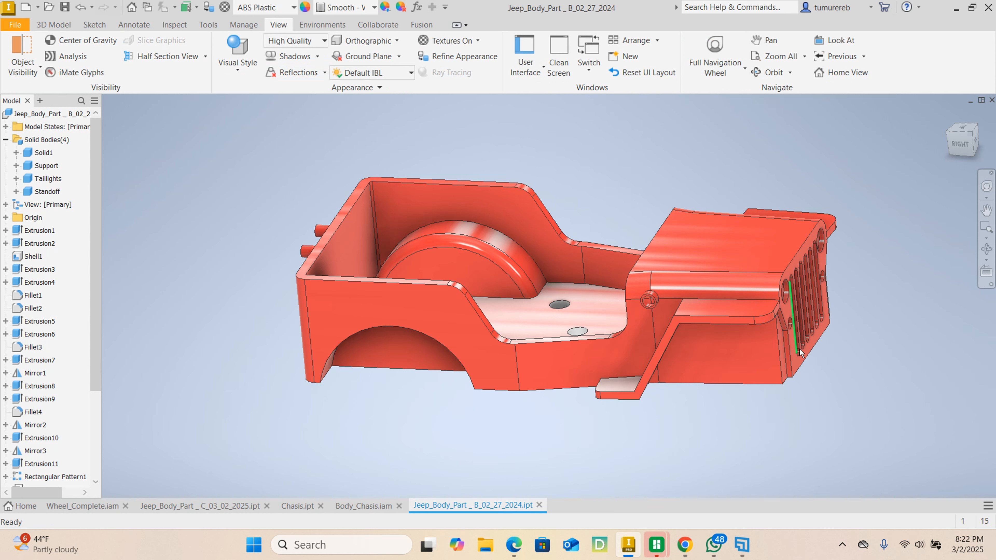
left_click(239, 71)
left_click(248, 98)
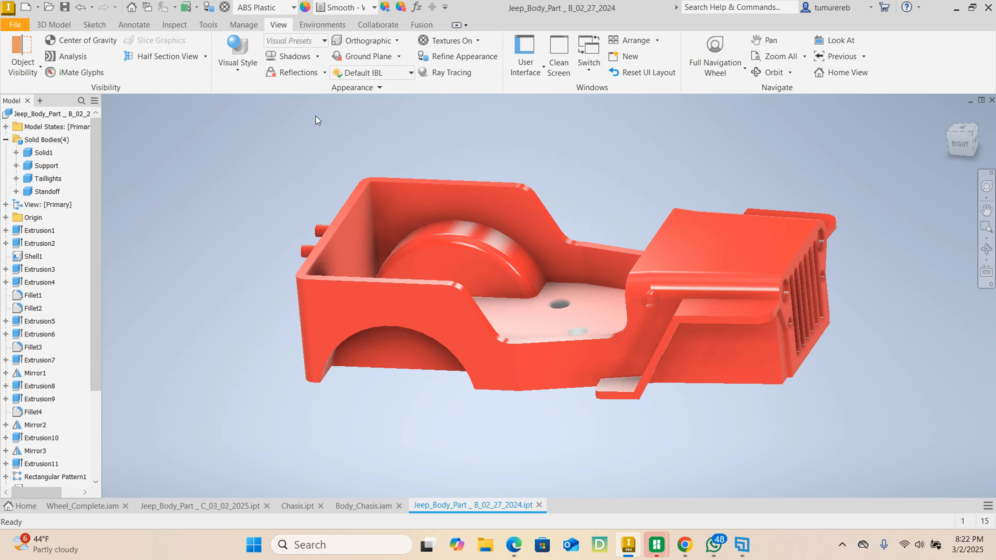
Set the scene lighting to Dark Sky and turn on reflections
left_click(408, 74)
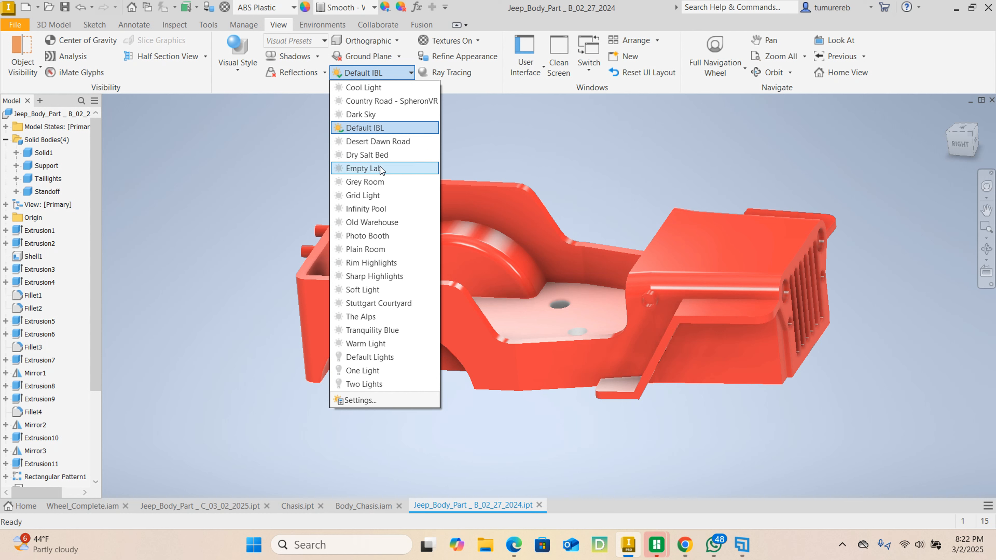
left_click(367, 116)
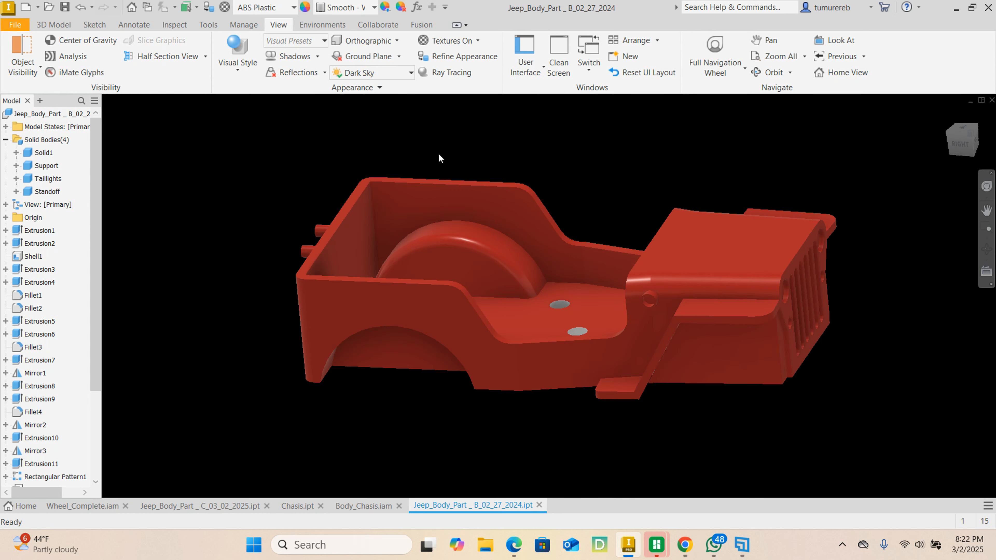
left_click(296, 77)
Switch the view to Perspective and enable ray tracing at High quality
left_click(397, 41)
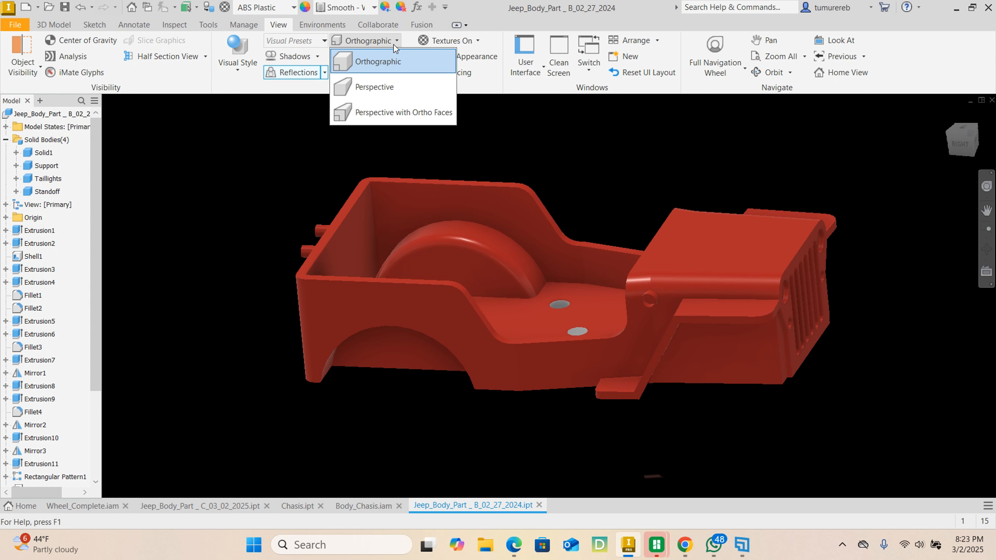
left_click(386, 90)
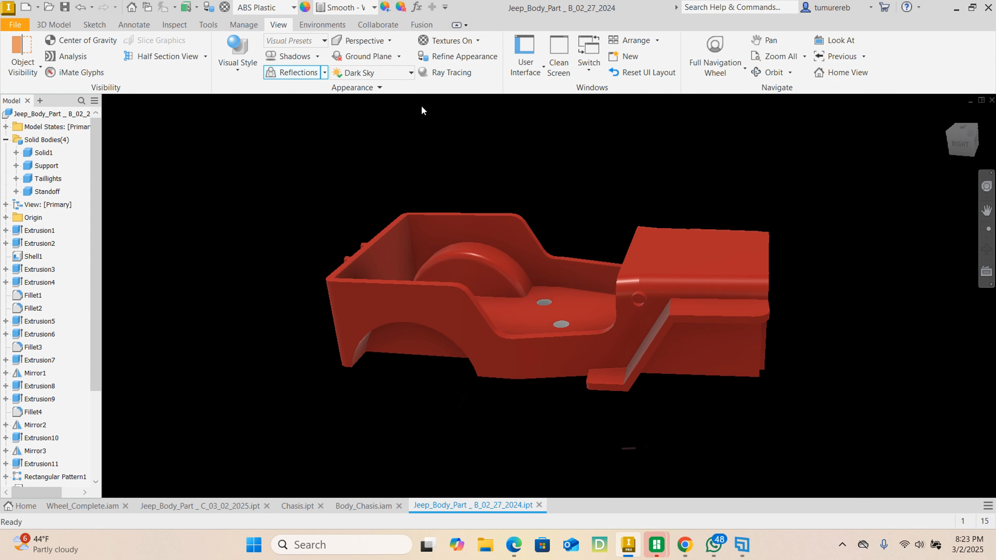
left_click(452, 74)
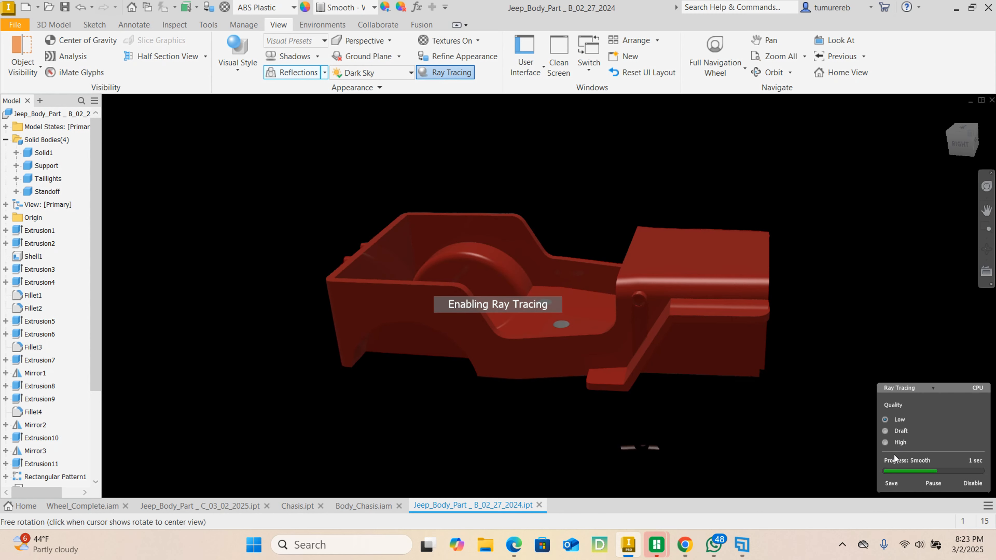
left_click(885, 443)
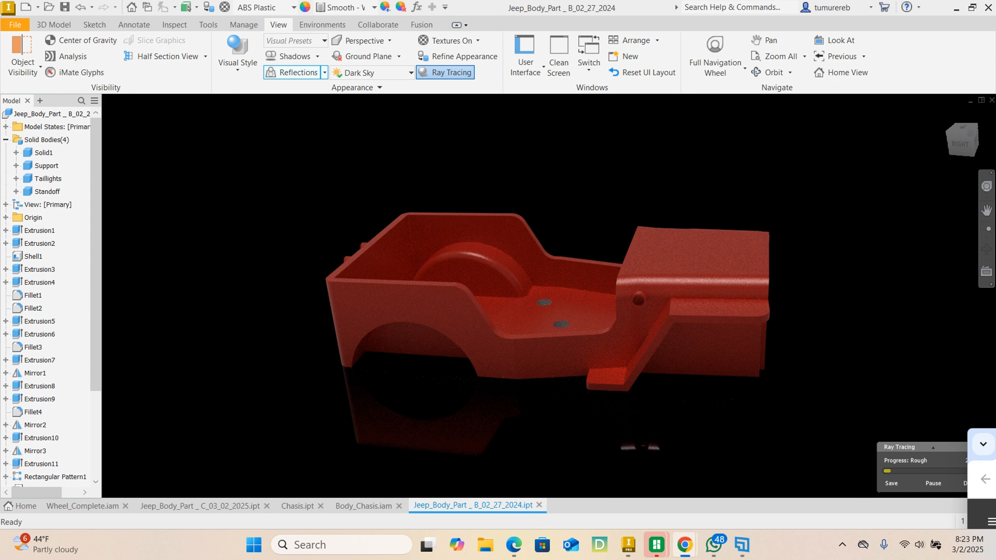
Bring up the Student Portfolio PDF in Chrome, maximize it, and review the toy Jeep body page and the cover page
left_click_drag(995, 439, 690, 188)
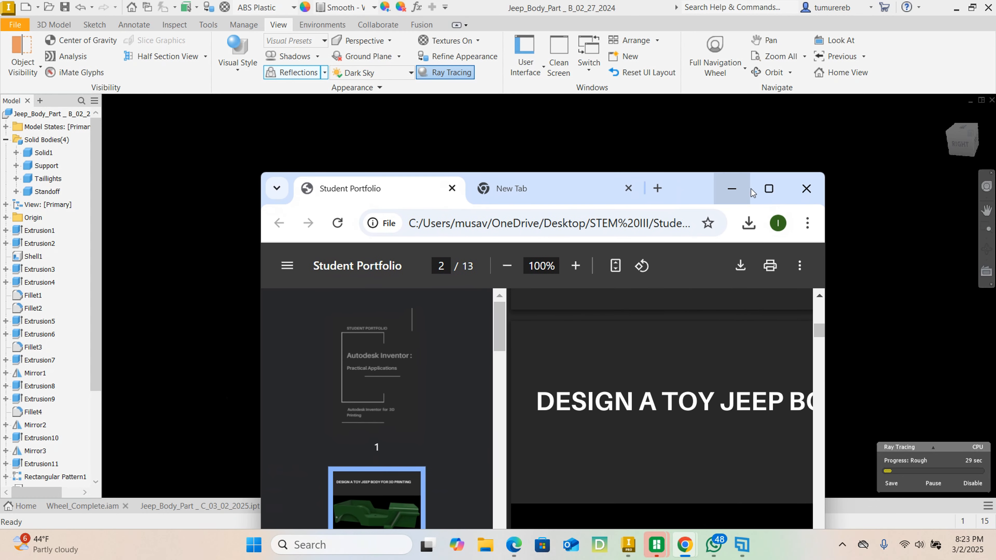
left_click(769, 190)
scroll(578, 315, "down", 6)
scroll(578, 314, "up", 5)
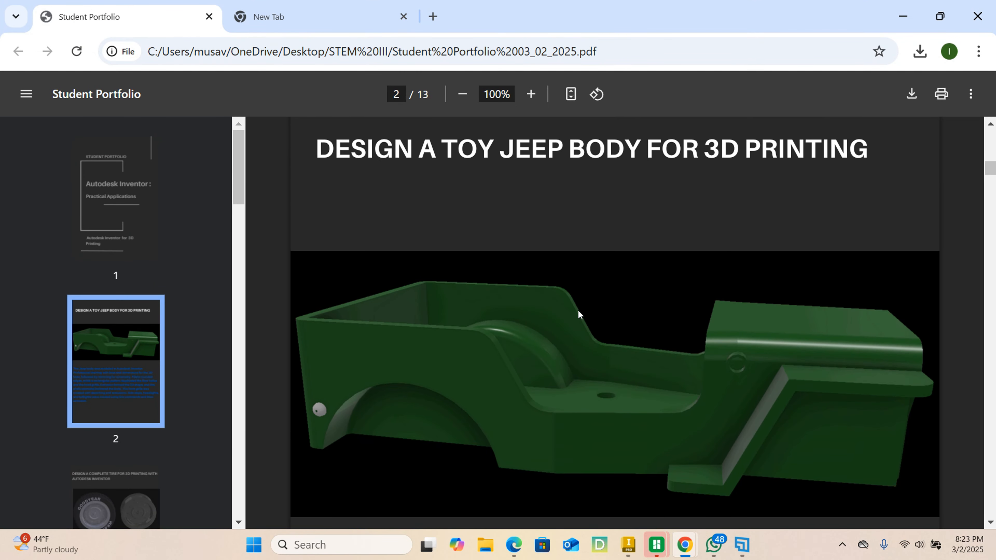
scroll(580, 306, "up", 3)
scroll(582, 300, "up", 5)
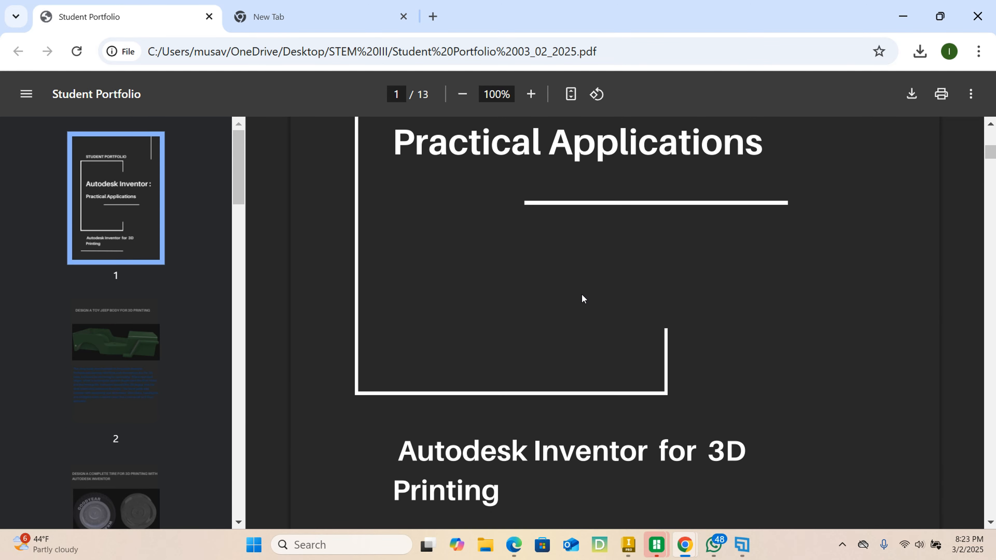
Review the toy Jeep body page of the portfolio, examining the rendered image and the description of the modeling commands
scroll(582, 298, "down", 10)
scroll(581, 295, "up", 8)
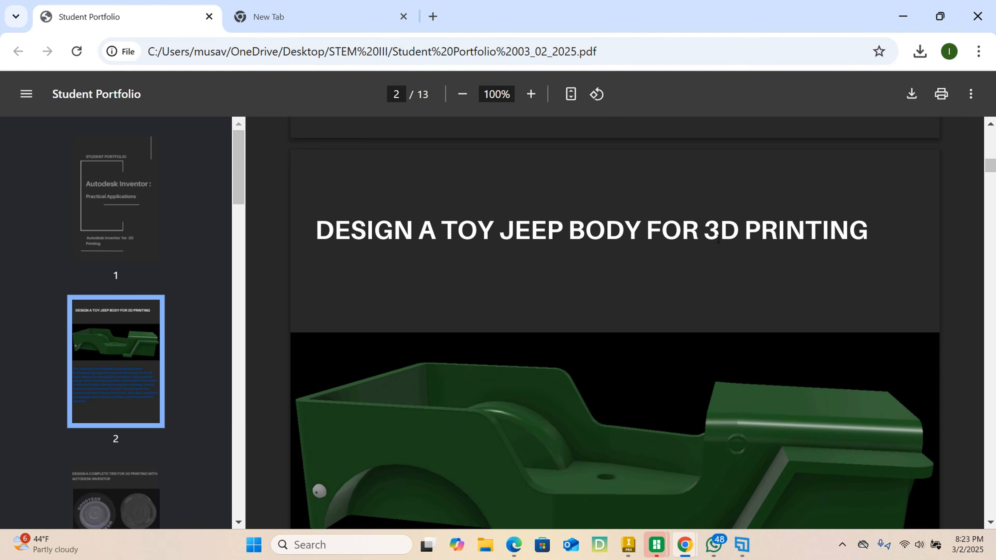
scroll(718, 239, "down", 14)
scroll(718, 248, "up", 4)
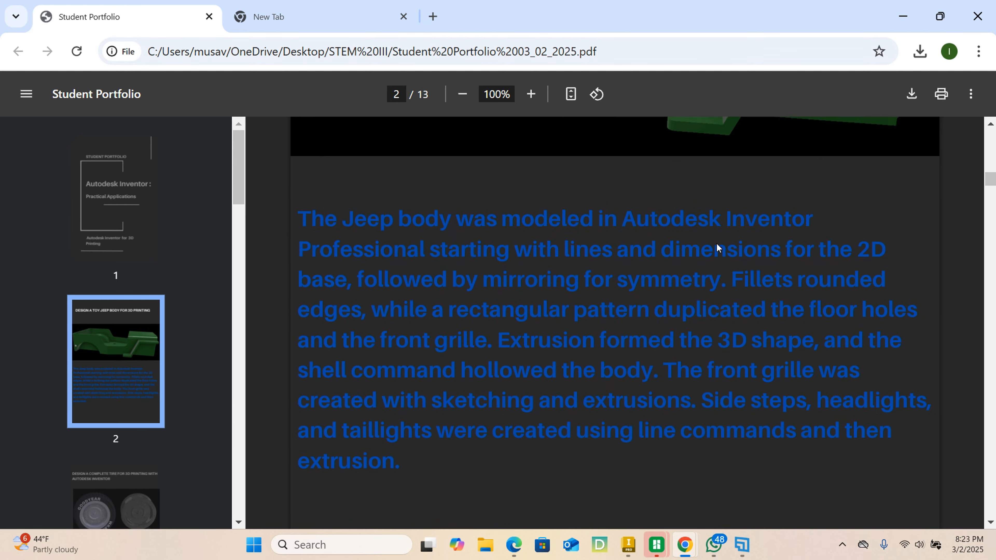
scroll(718, 248, "up", 6)
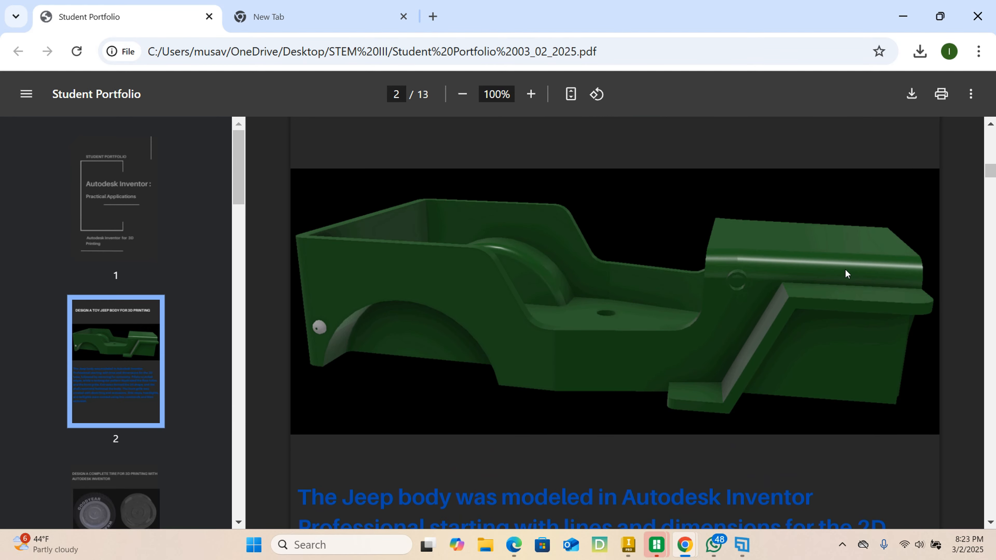
scroll(805, 310, "down", 6)
scroll(786, 299, "down", 5)
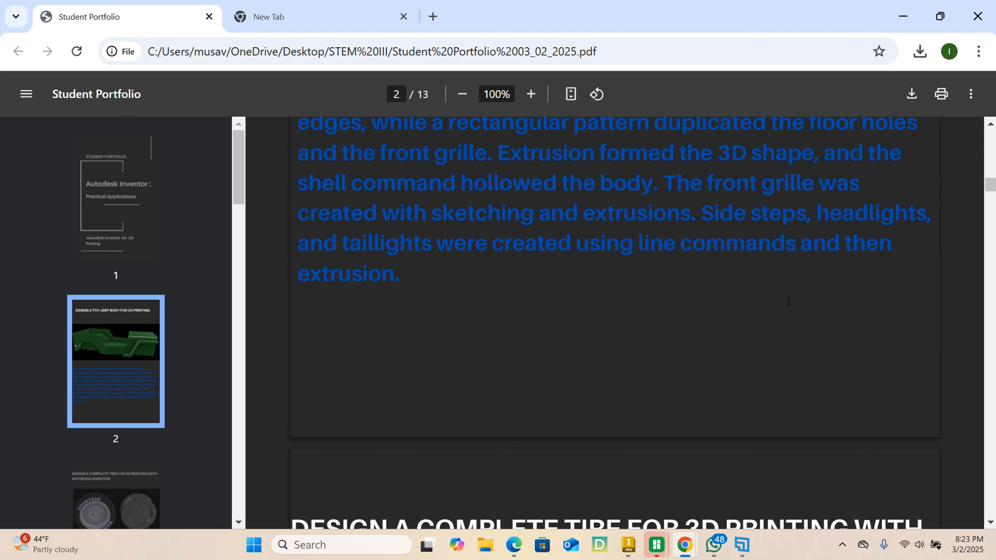
scroll(619, 300, "up", 5)
scroll(619, 300, "down", 12)
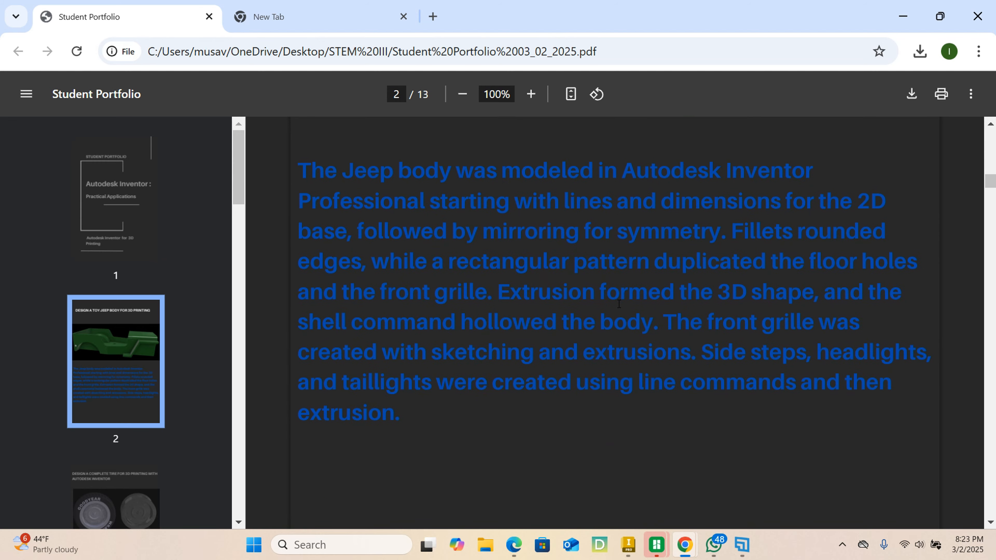
Browse the portfolio's tire, makeup organizer, twisted vase and soap holder pages, and return to the cover page
scroll(619, 304, "down", 15)
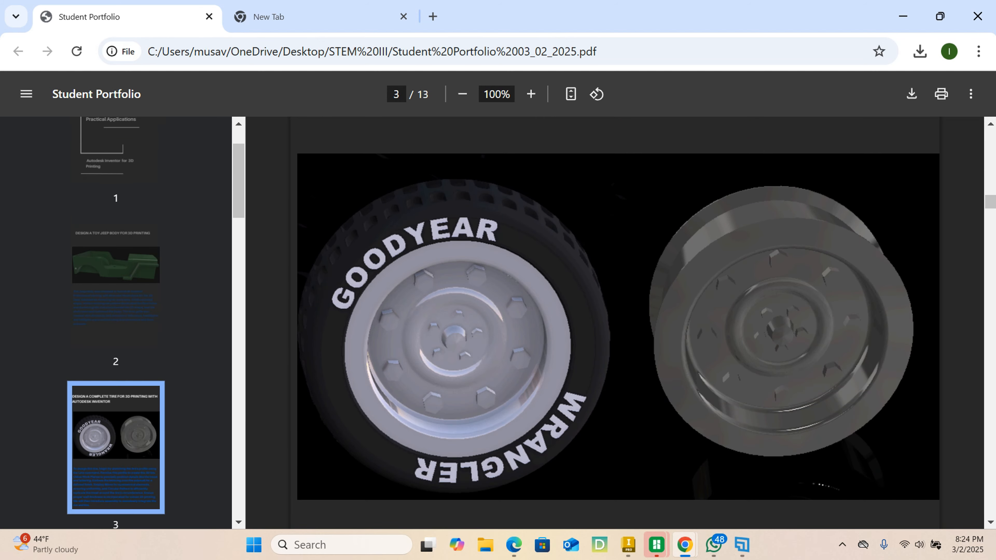
scroll(619, 304, "down", 18)
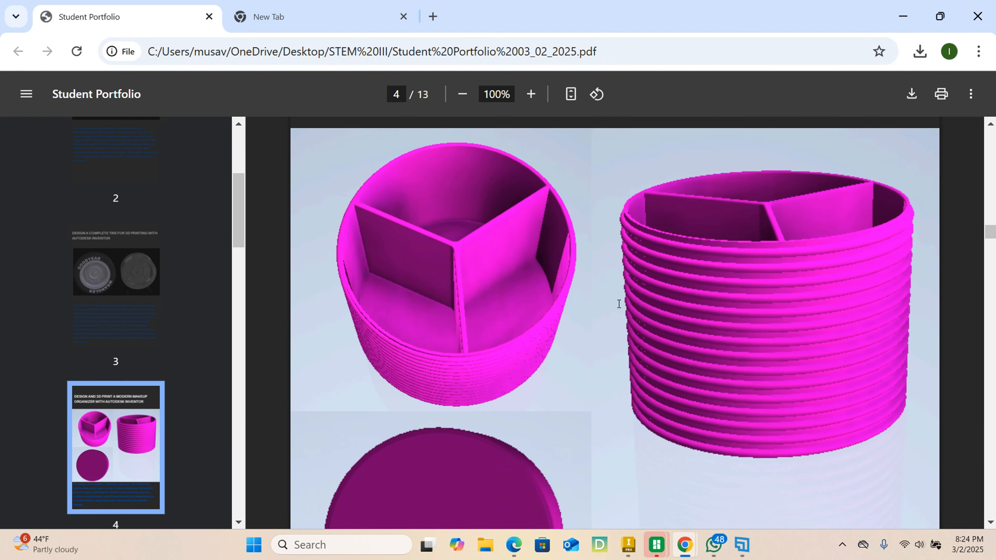
scroll(623, 302, "down", 18)
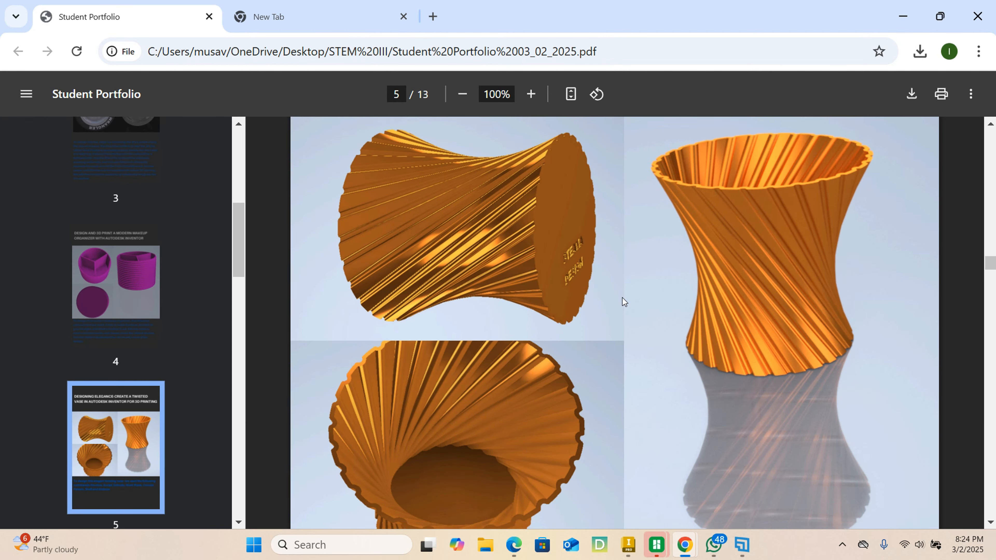
scroll(623, 299, "down", 15)
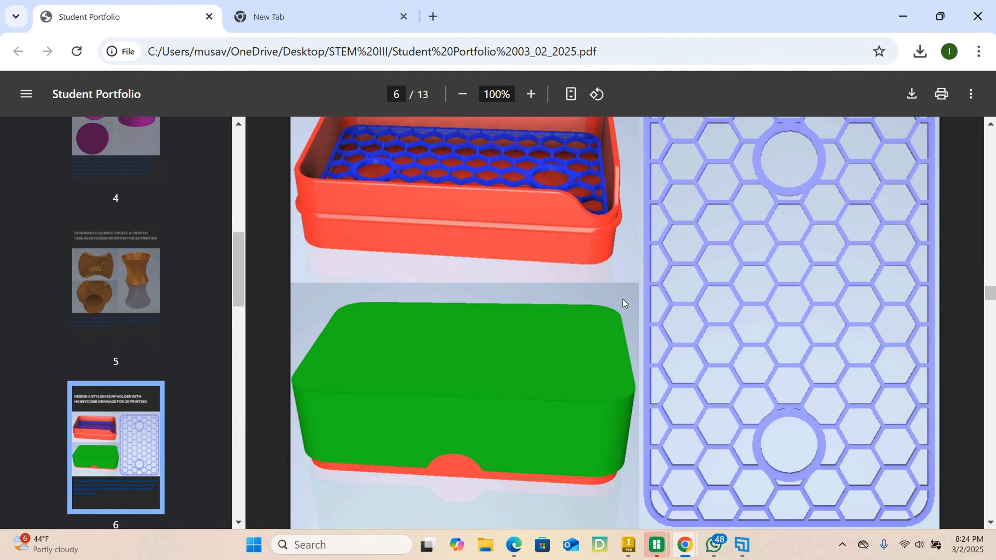
scroll(623, 301, "up", 12)
scroll(623, 301, "up", 20)
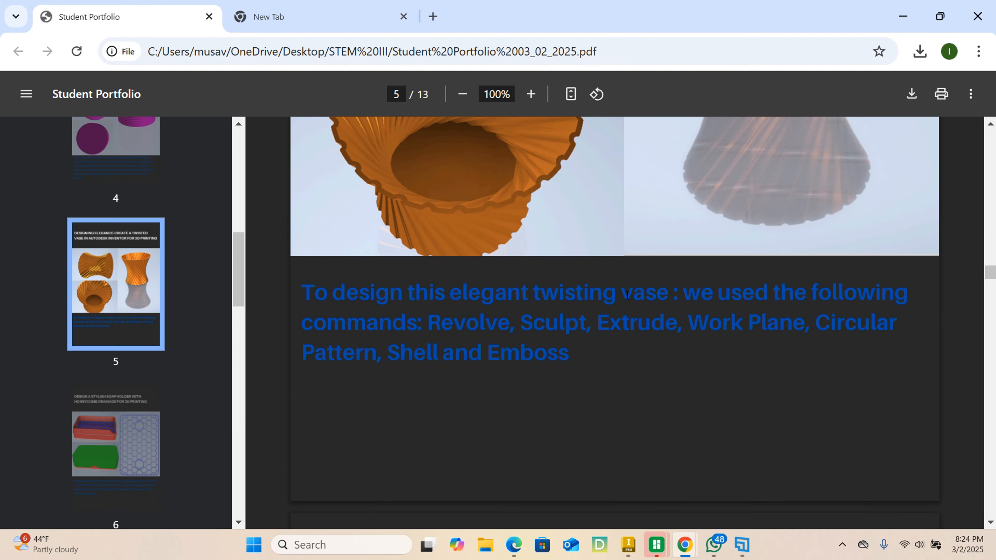
scroll(638, 293, "up", 20)
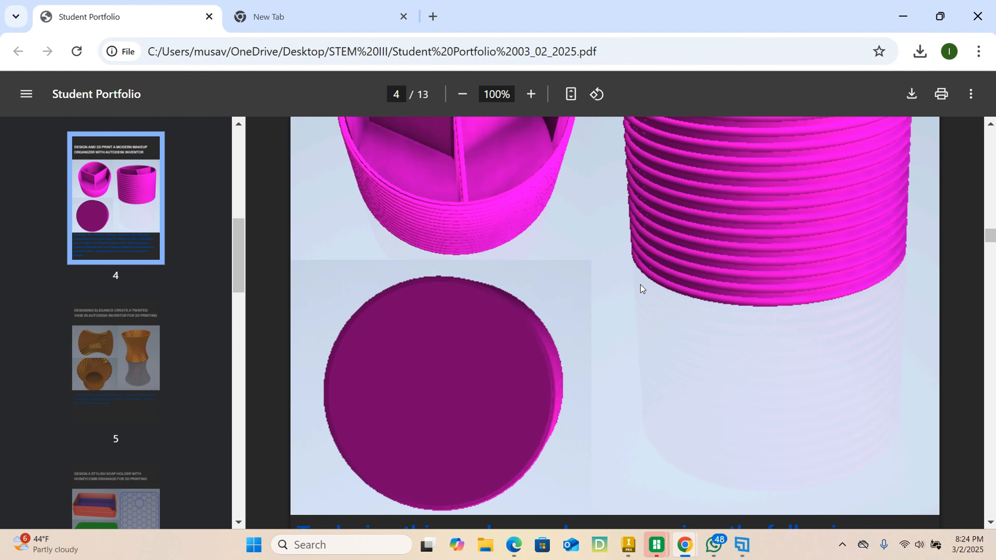
scroll(642, 287, "up", 20)
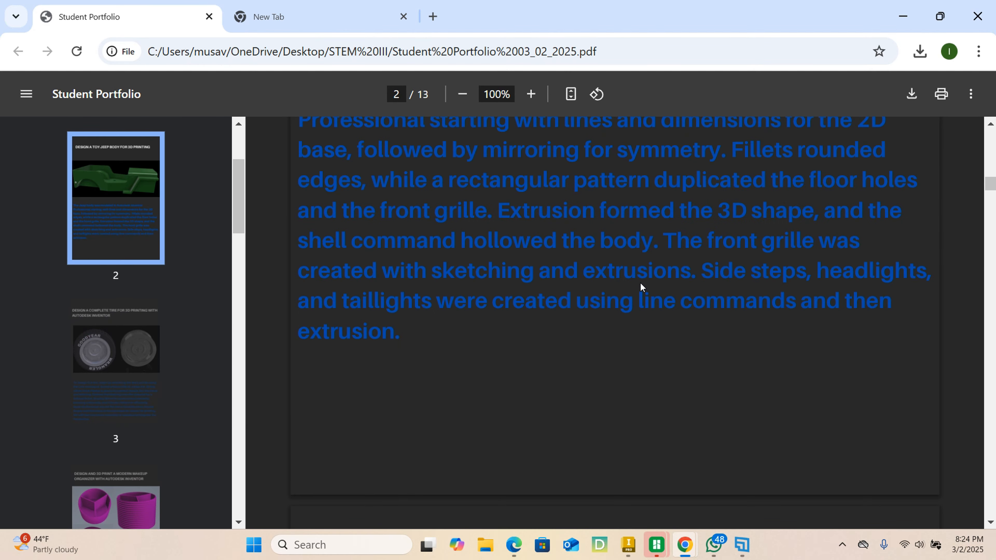
scroll(642, 288, "up", 15)
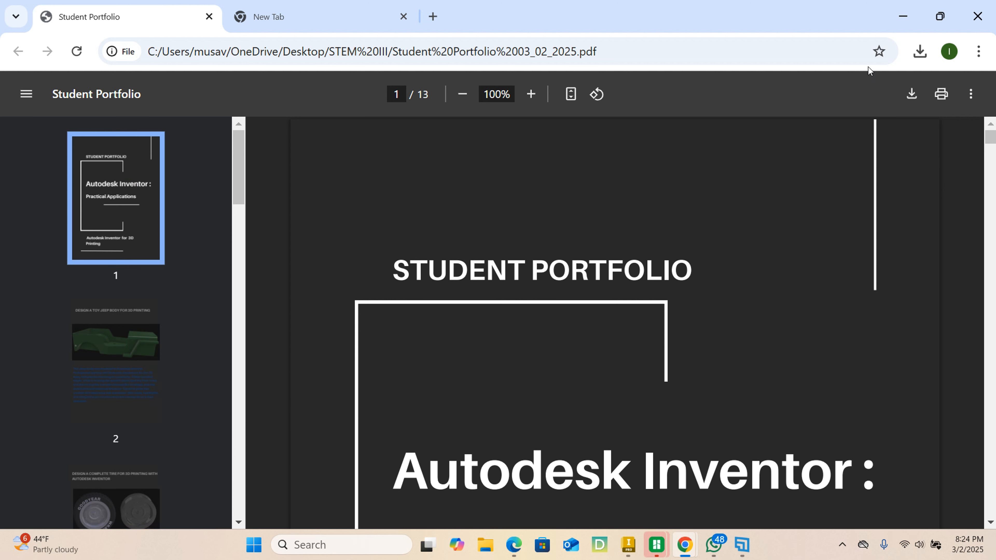
Switch back to Inventor and turn off ray tracing for the toy Jeep body part
left_click(900, 16)
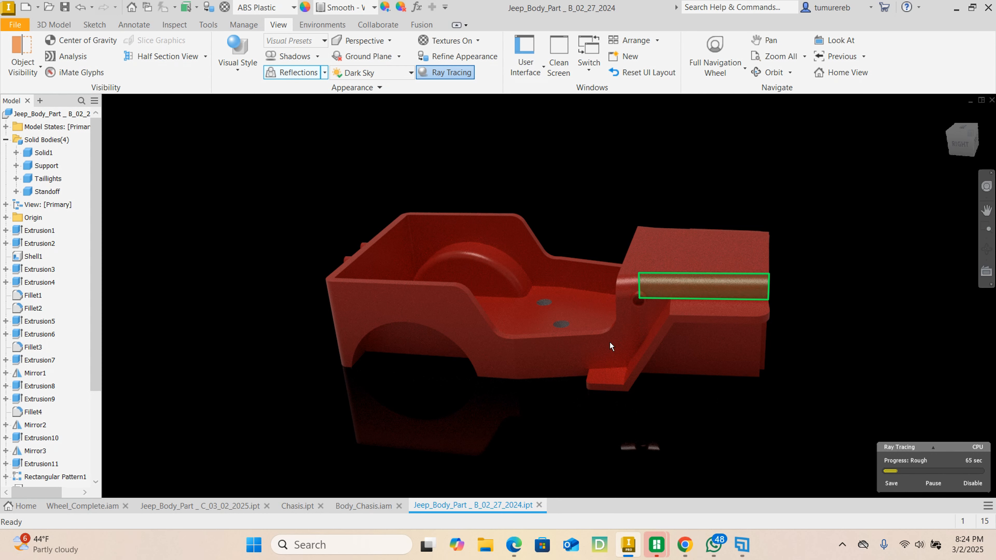
left_click(972, 483)
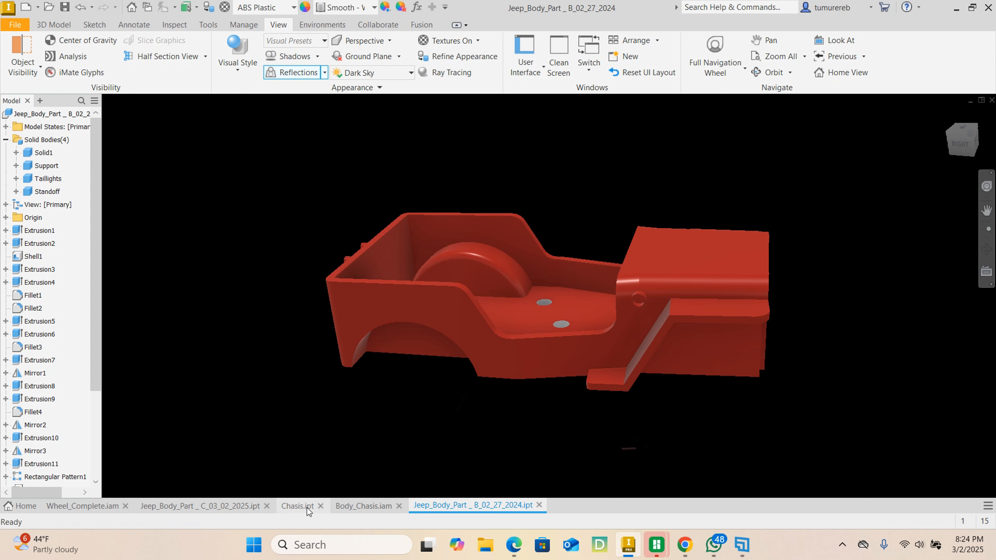
Inspect the chassis part in Chasis.ipt and the complete Jeep in Body_Chasis.iam from different angles
left_click(295, 508)
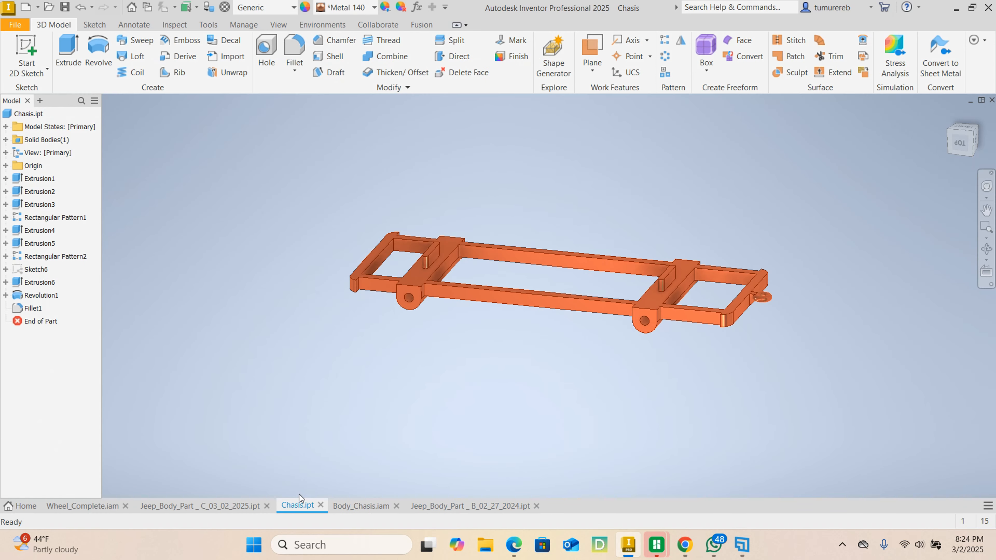
middle_click_drag(571, 381, 538, 385, "shift")
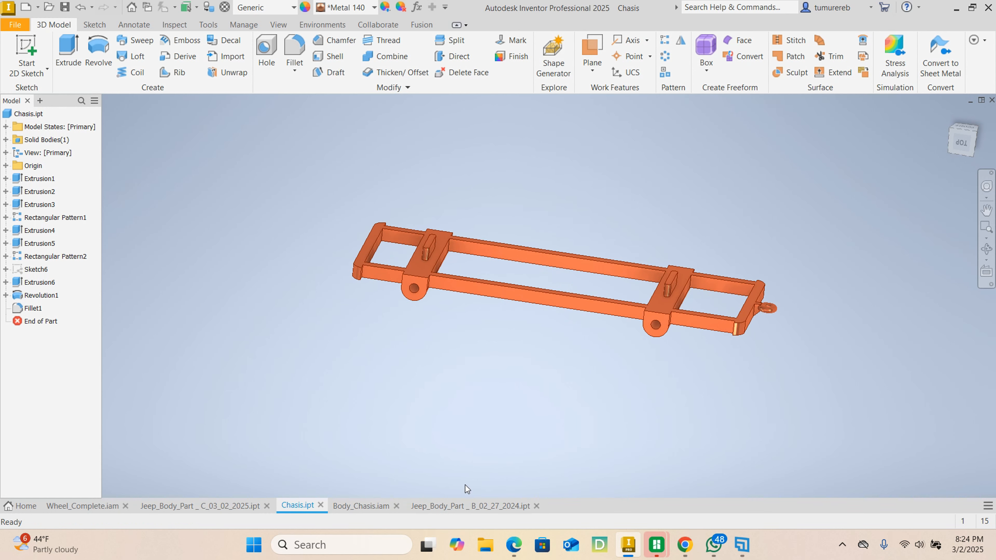
left_click(450, 506)
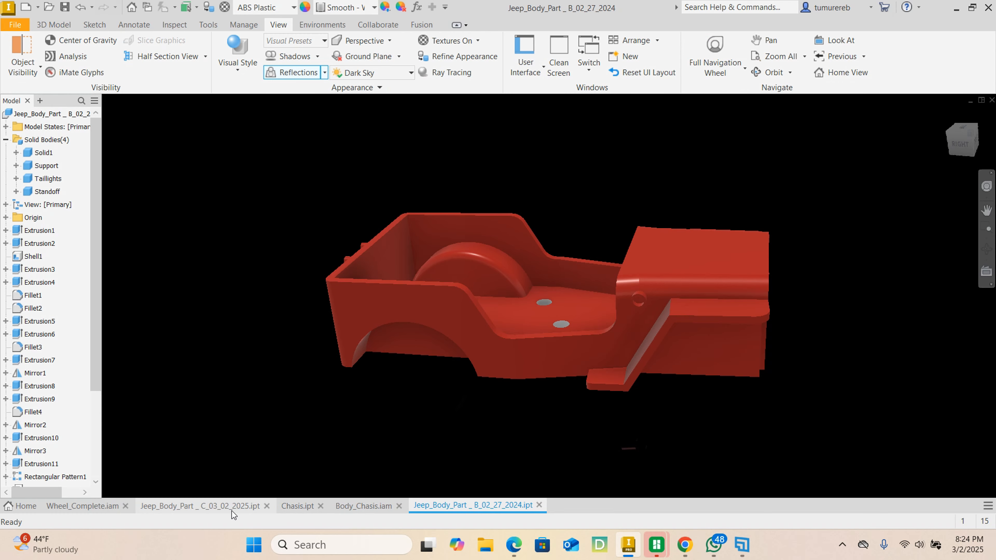
left_click(358, 510)
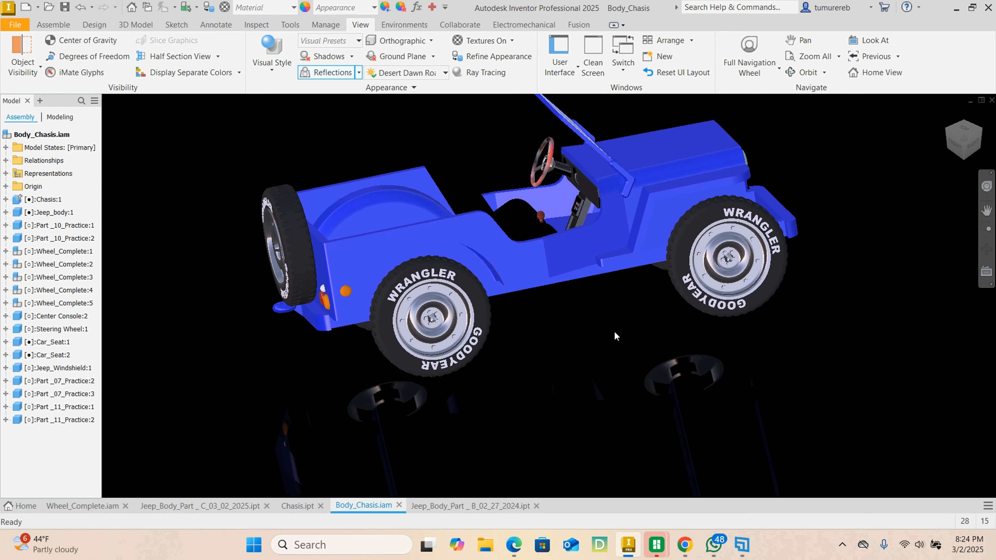
mouse_move(615, 336)
middle_mouse_down("shift")
mouse_move(653, 385)
mouse_move(744, 397)
middle_mouse_up("shift")
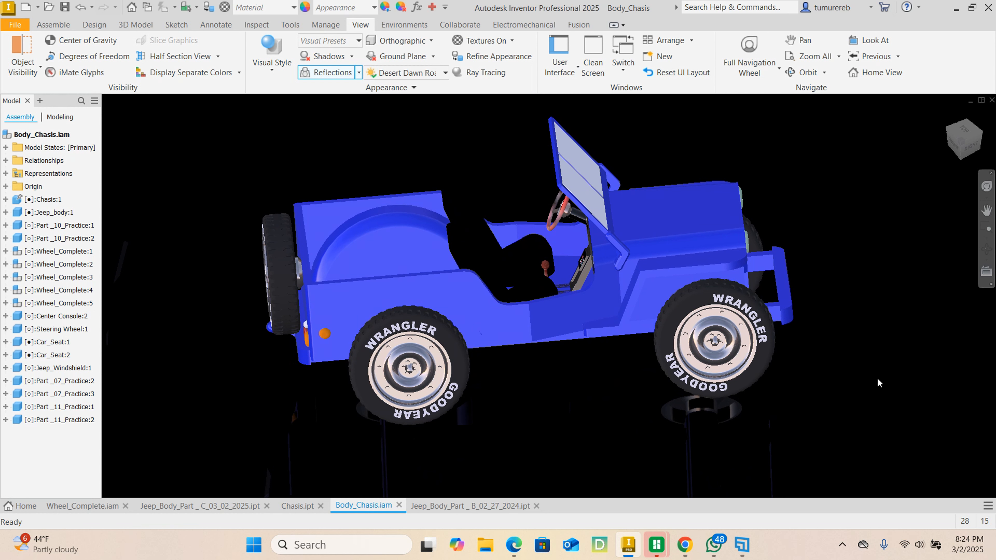